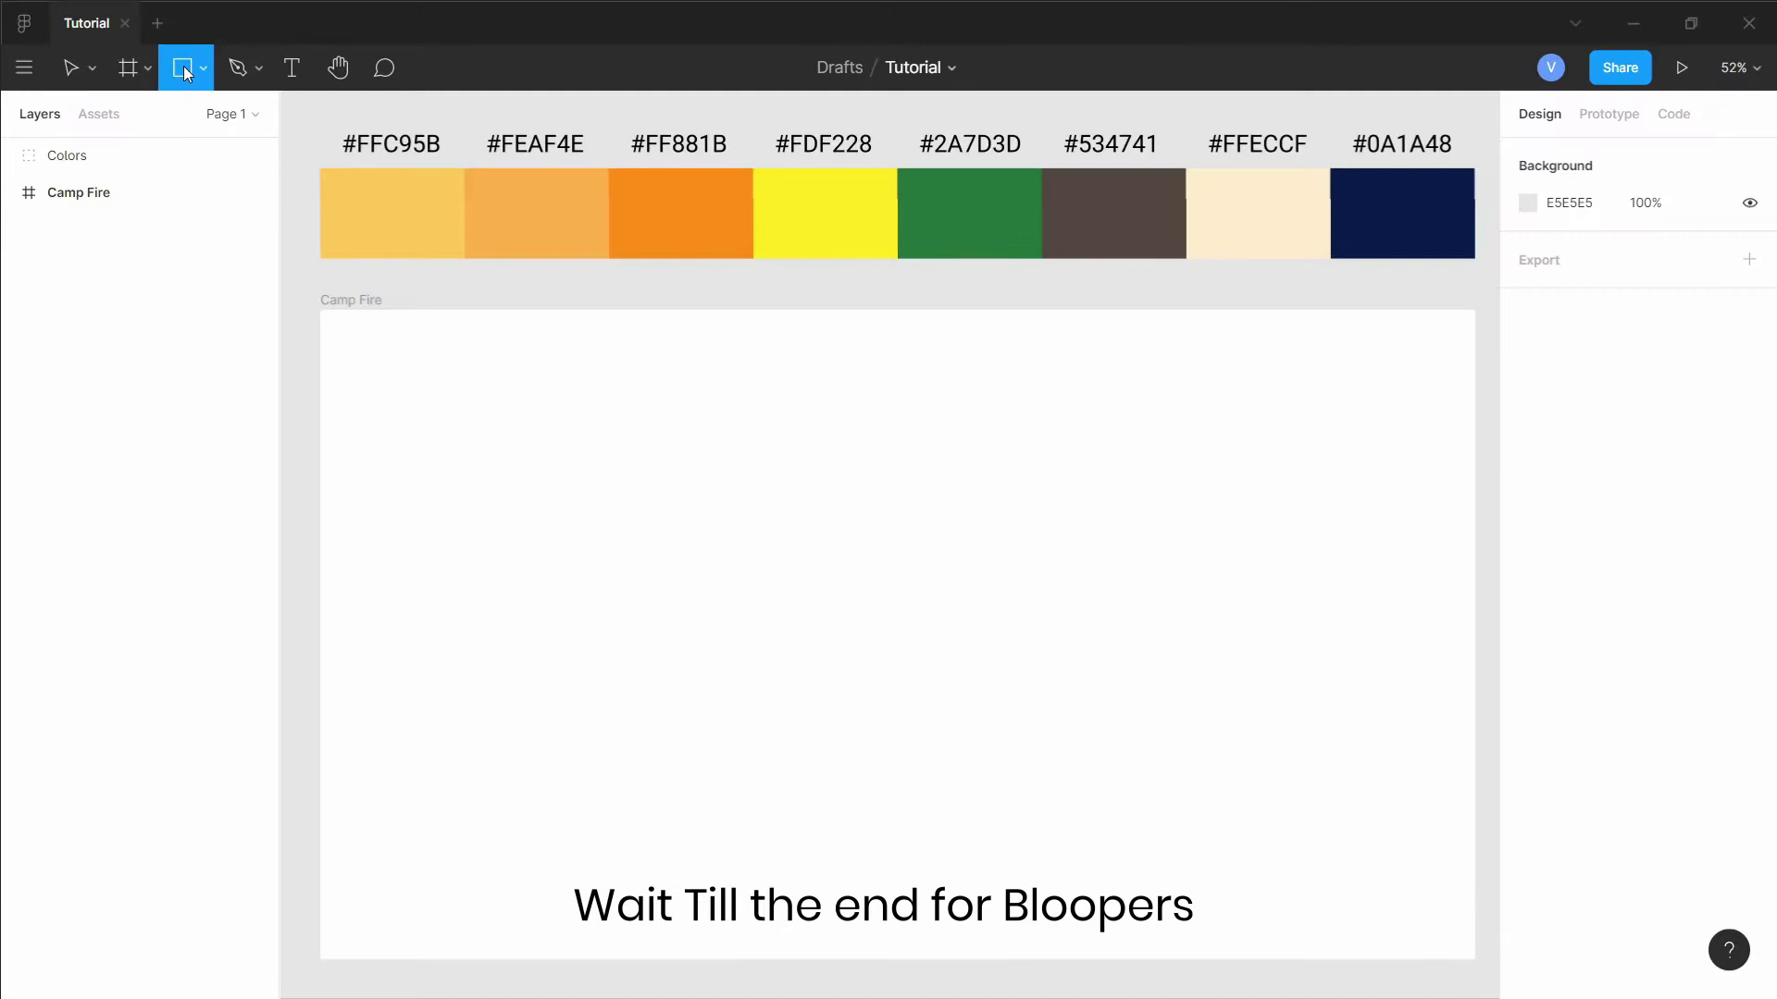
Draw a grey rectangle, skew it into a shorter parallelogram, and add a small copy.
mouse_move(775, 542)
left_mouse_down()
mouse_move(935, 709)
mouse_move(1094, 752)
left_mouse_up()
double_click(963, 749)
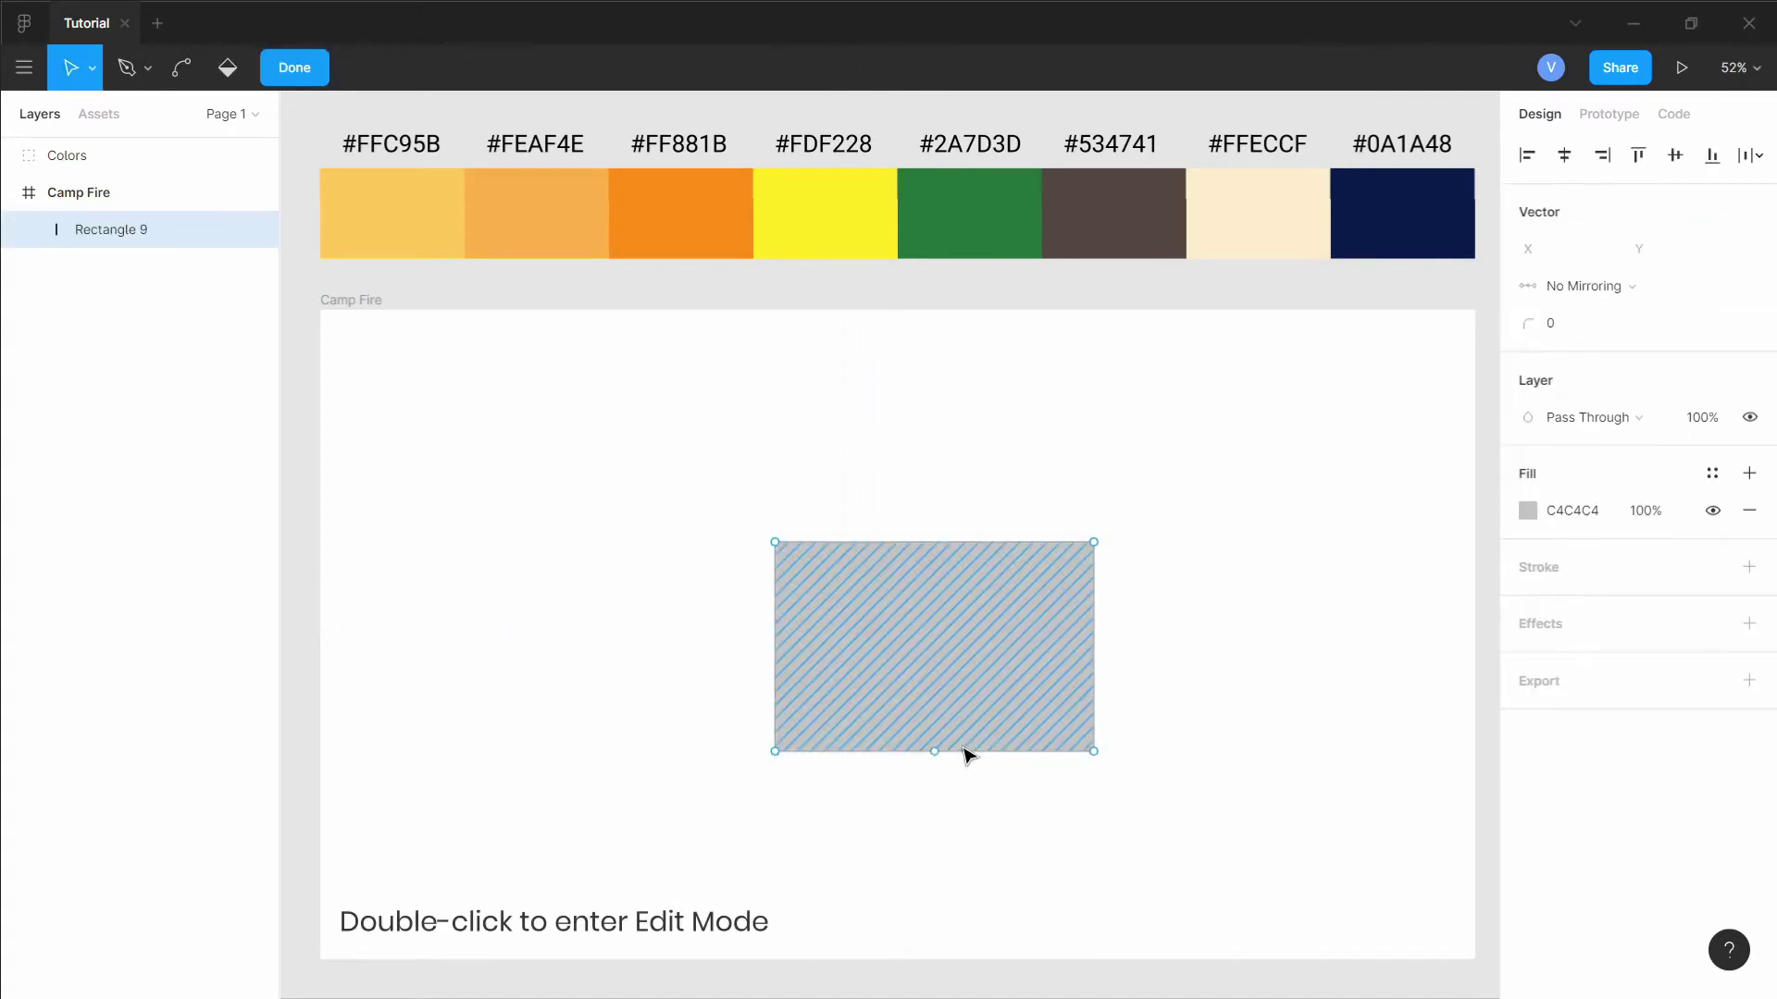
left_click_drag(963, 752, 1147, 765)
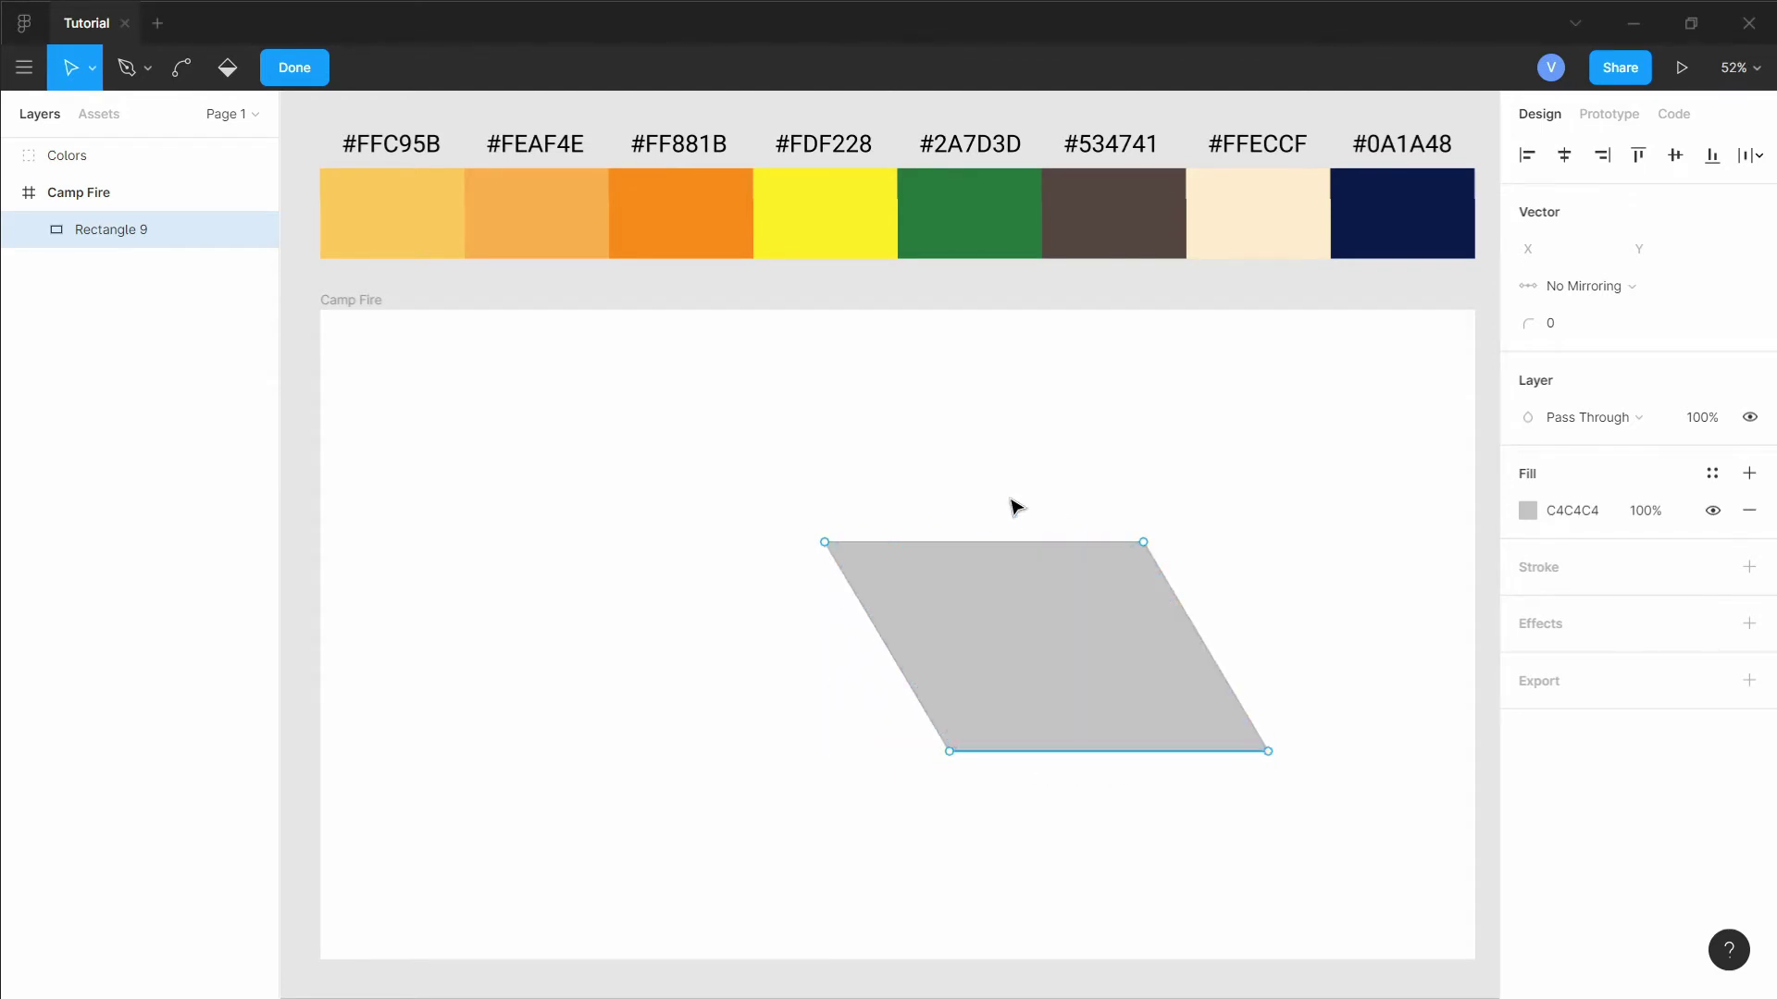
key("Escape")
left_click_drag(1002, 542, 999, 561)
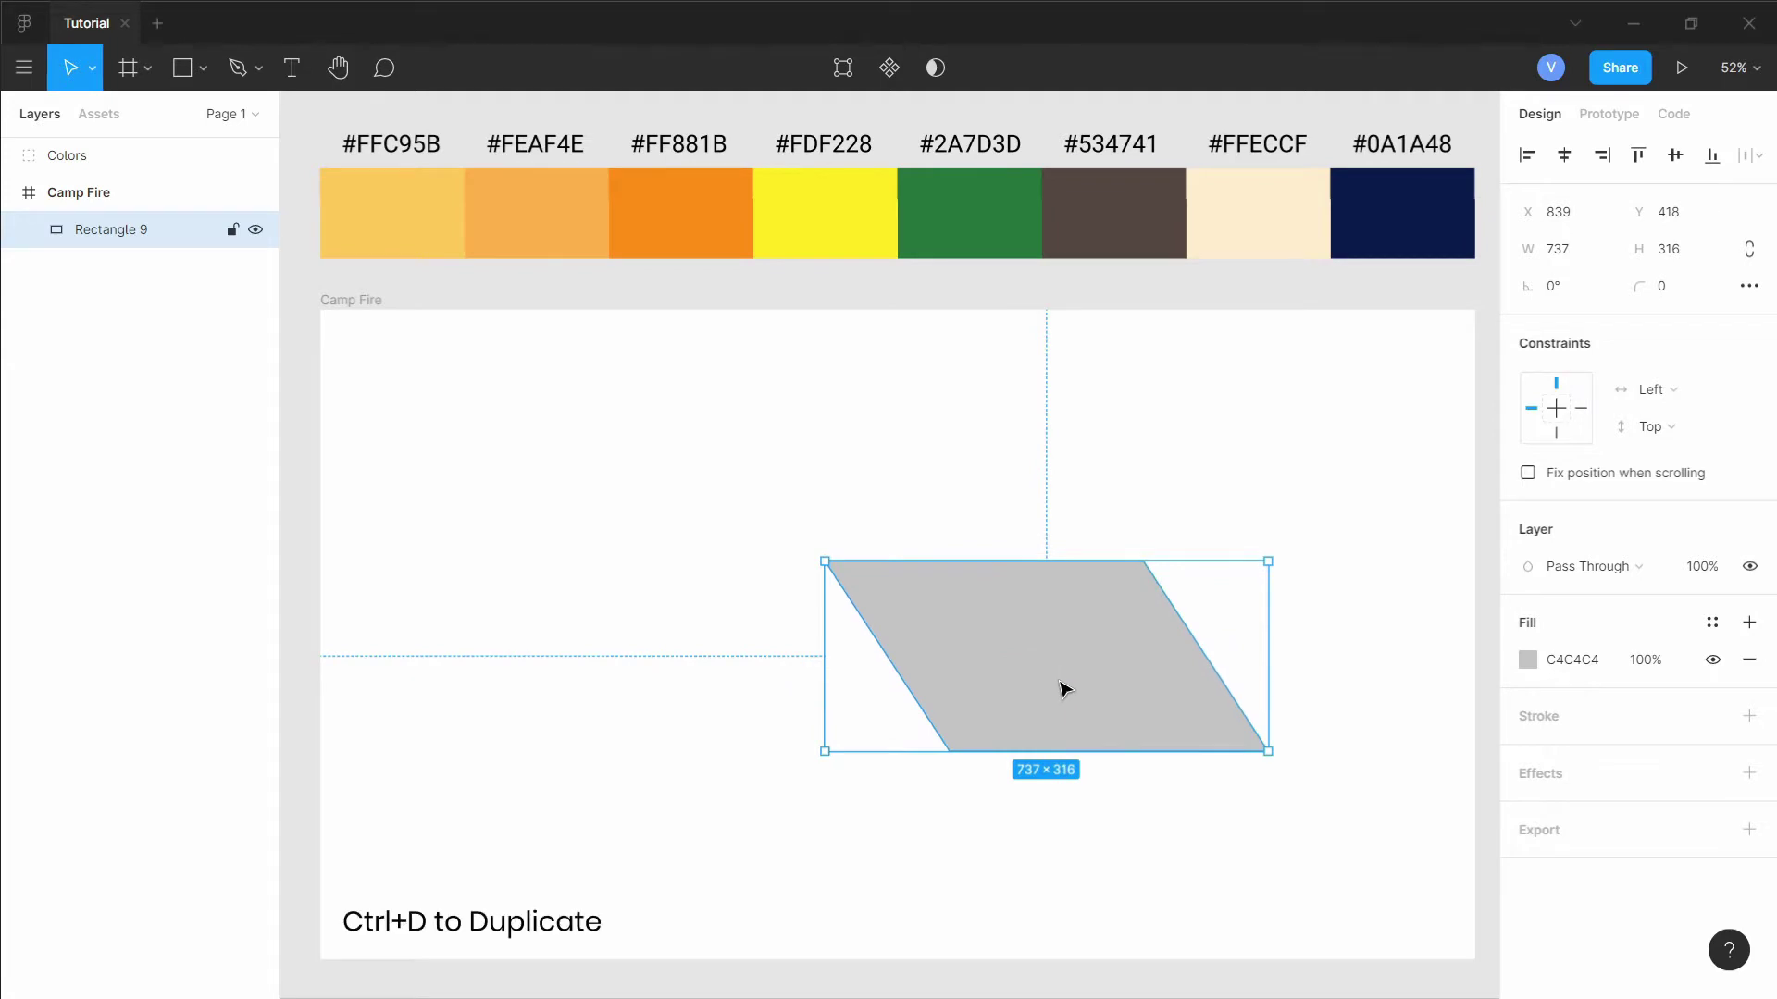
key("ctrl+d")
left_click_drag(1269, 750, 1126, 673)
Duplicate the large parallelogram, flip it horizontally, and shift it left to form a trapezoid.
left_click(888, 602)
key("ctrl+d")
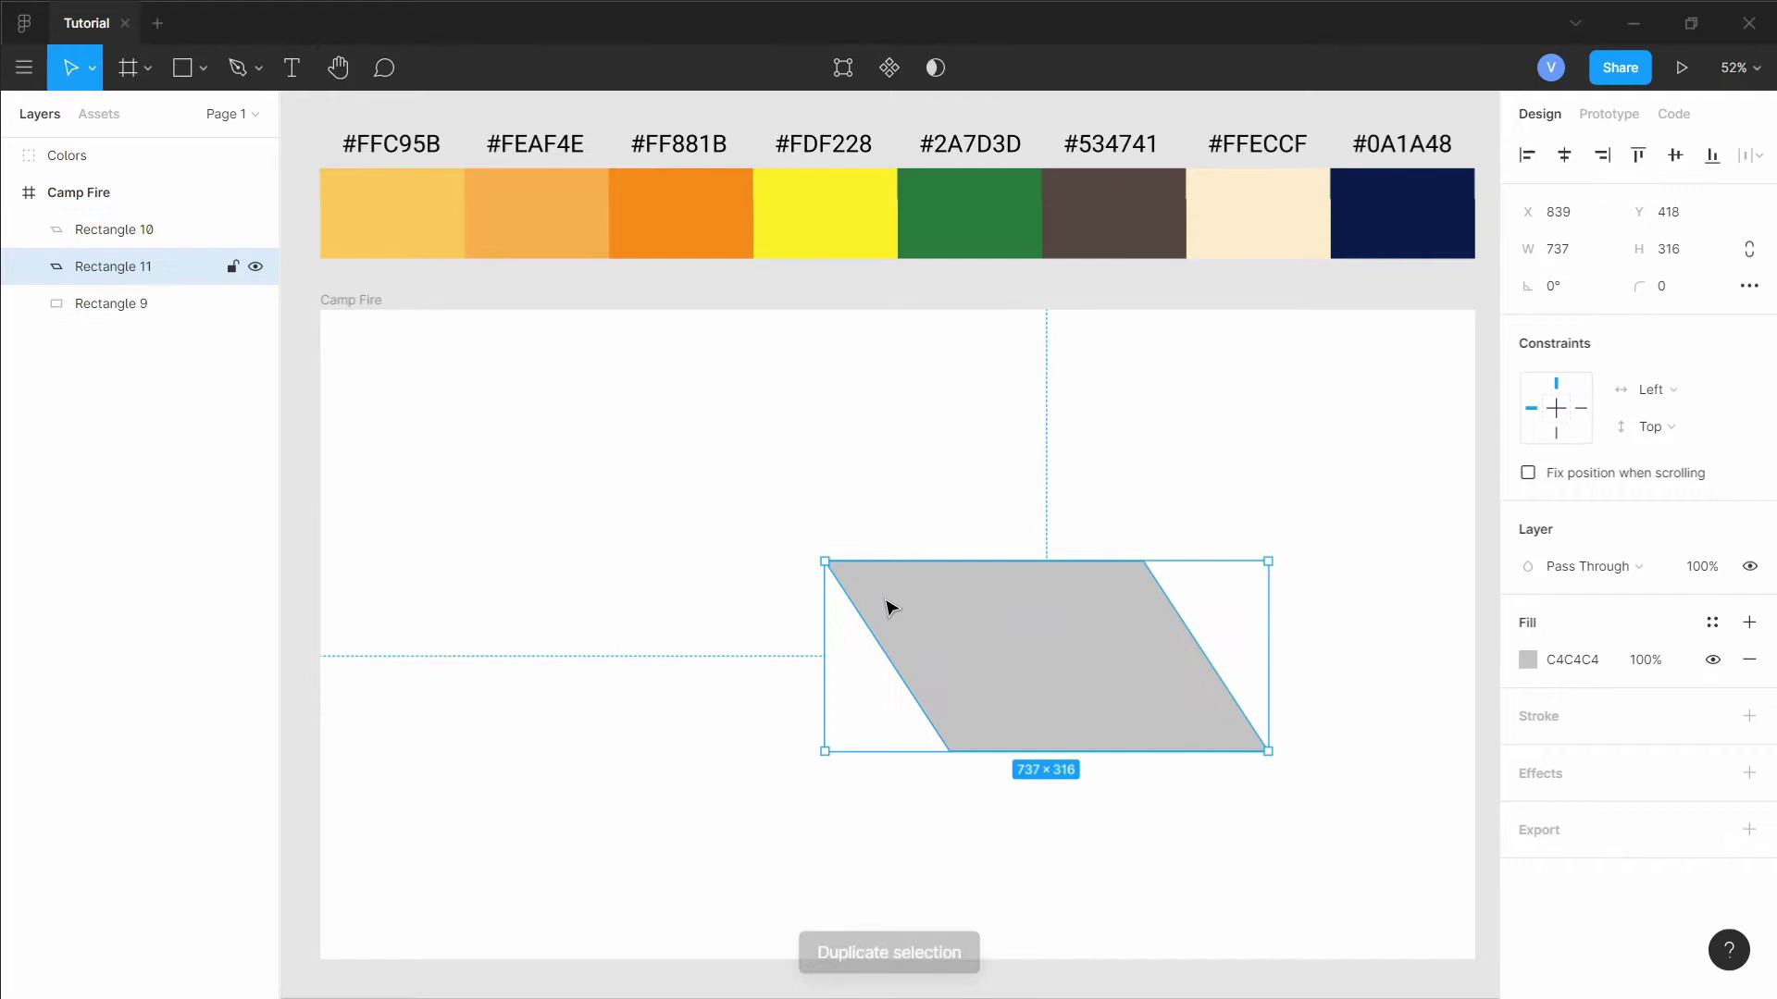
right_click(896, 606)
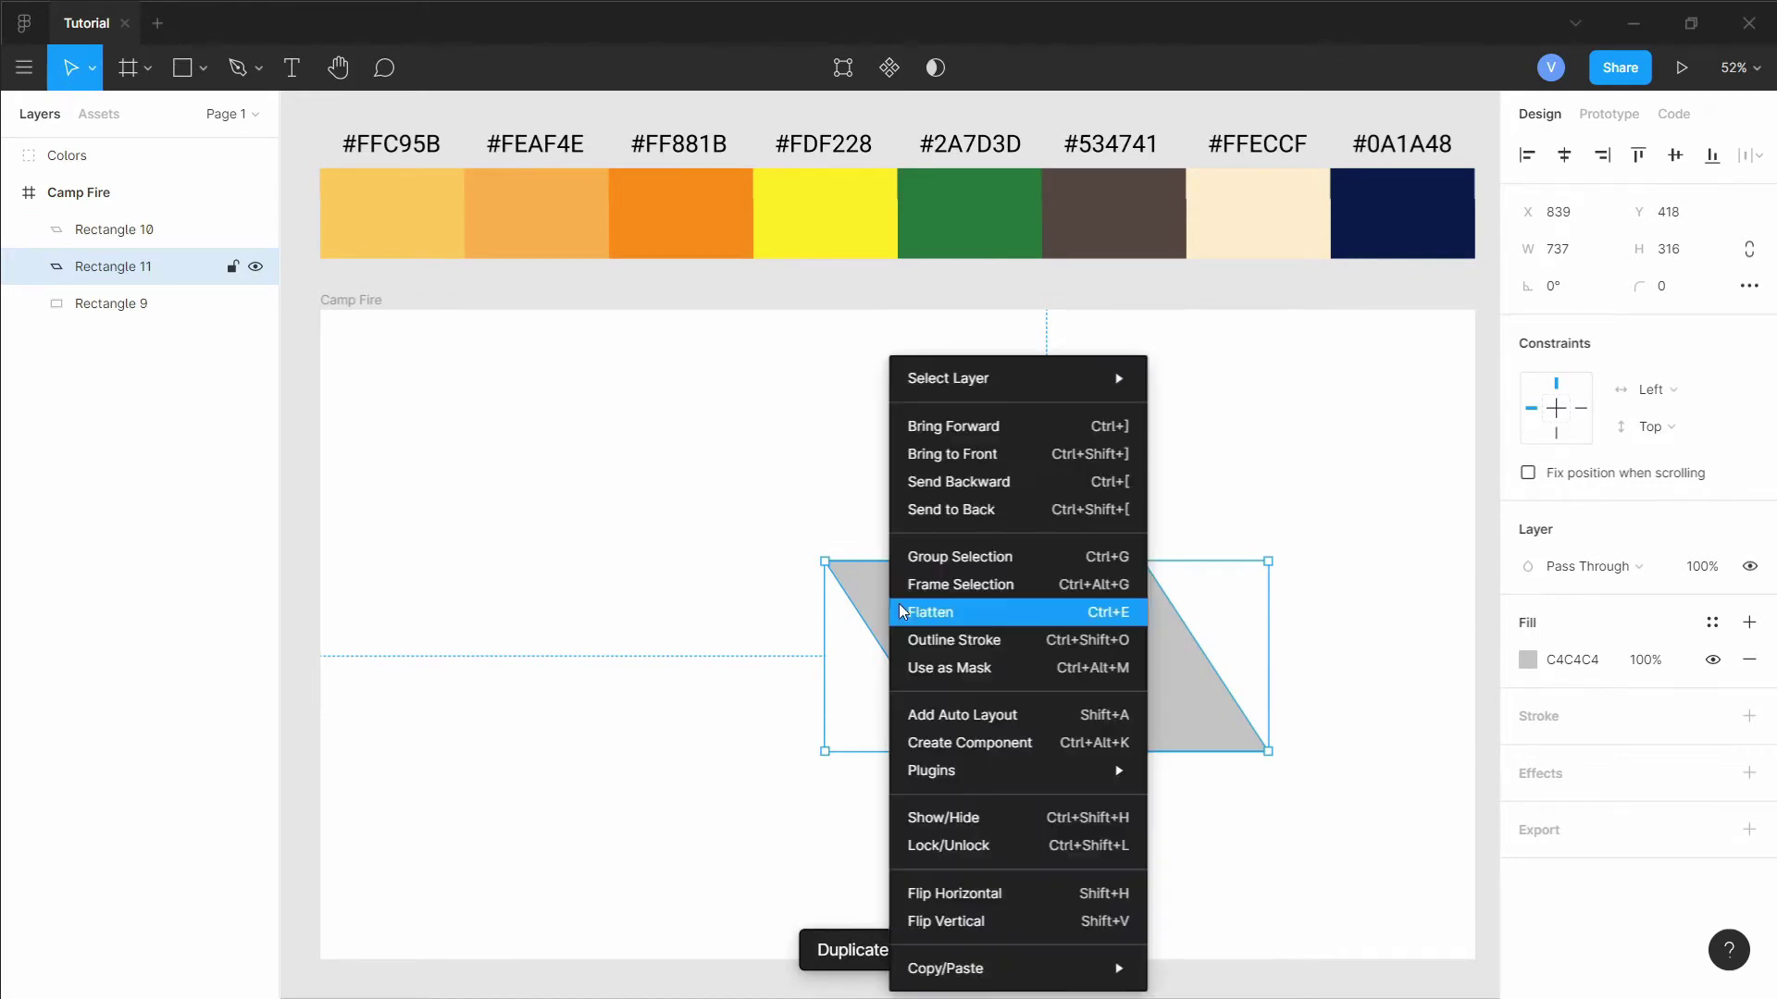
left_click(1031, 885)
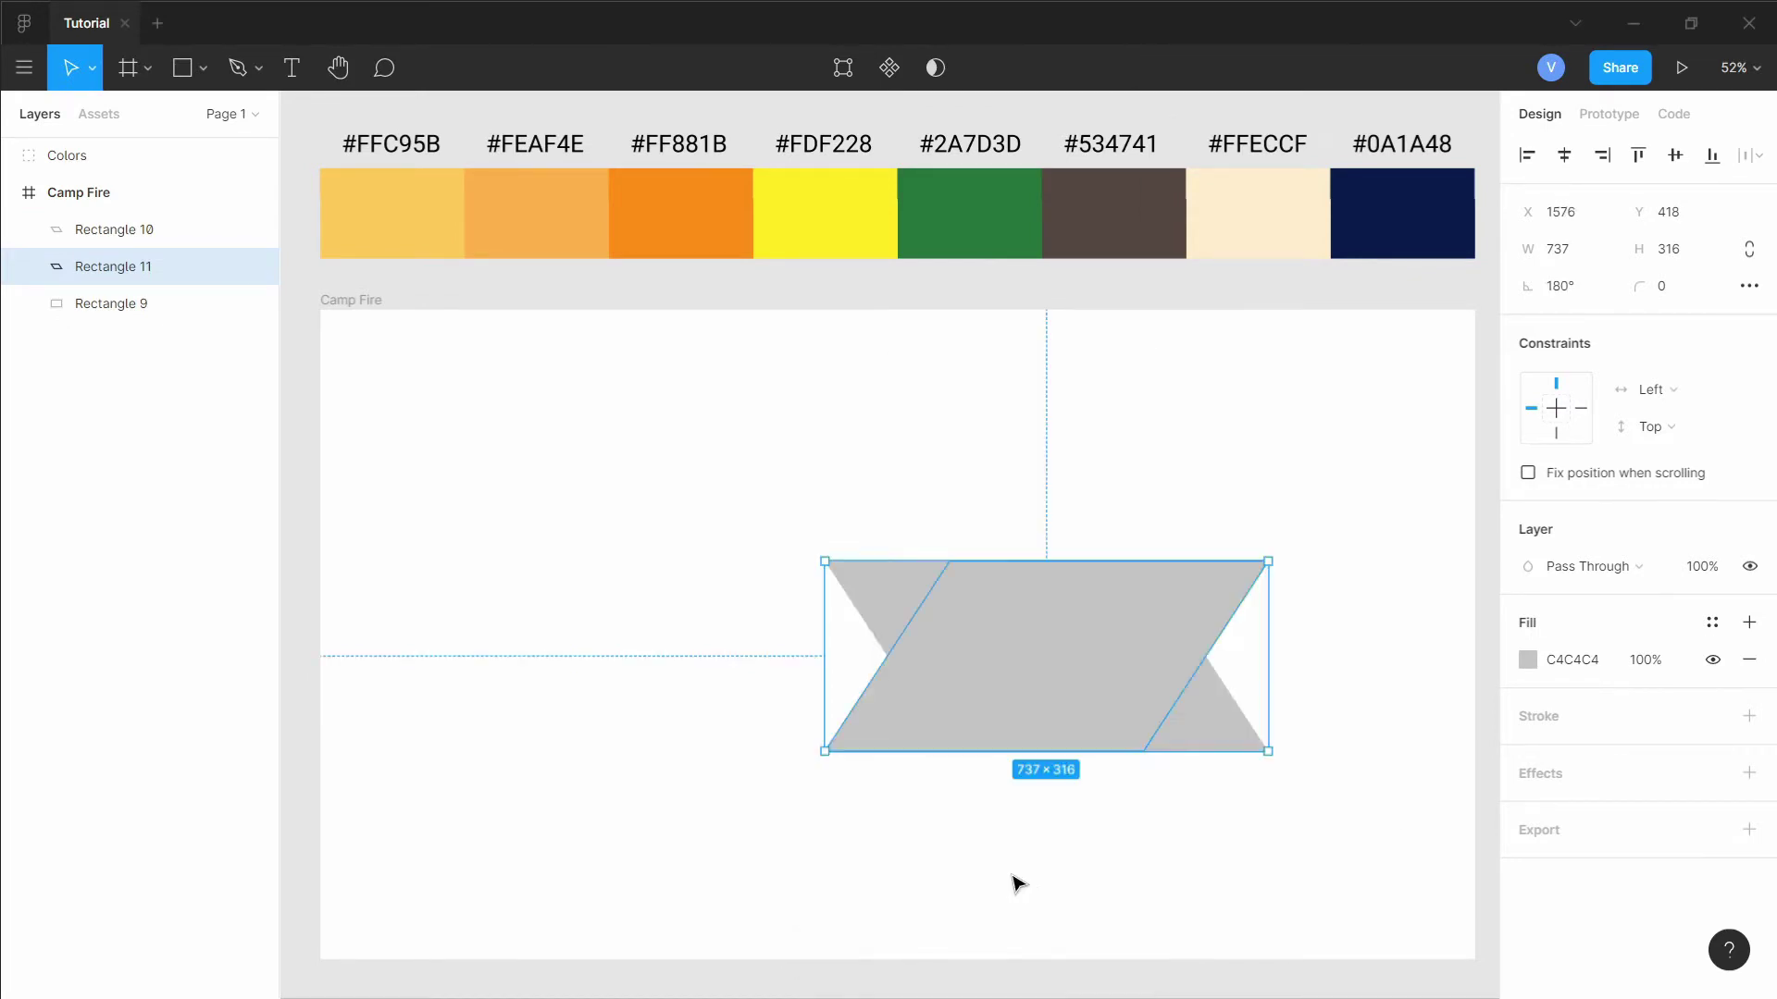
left_click_drag(959, 651, 838, 637)
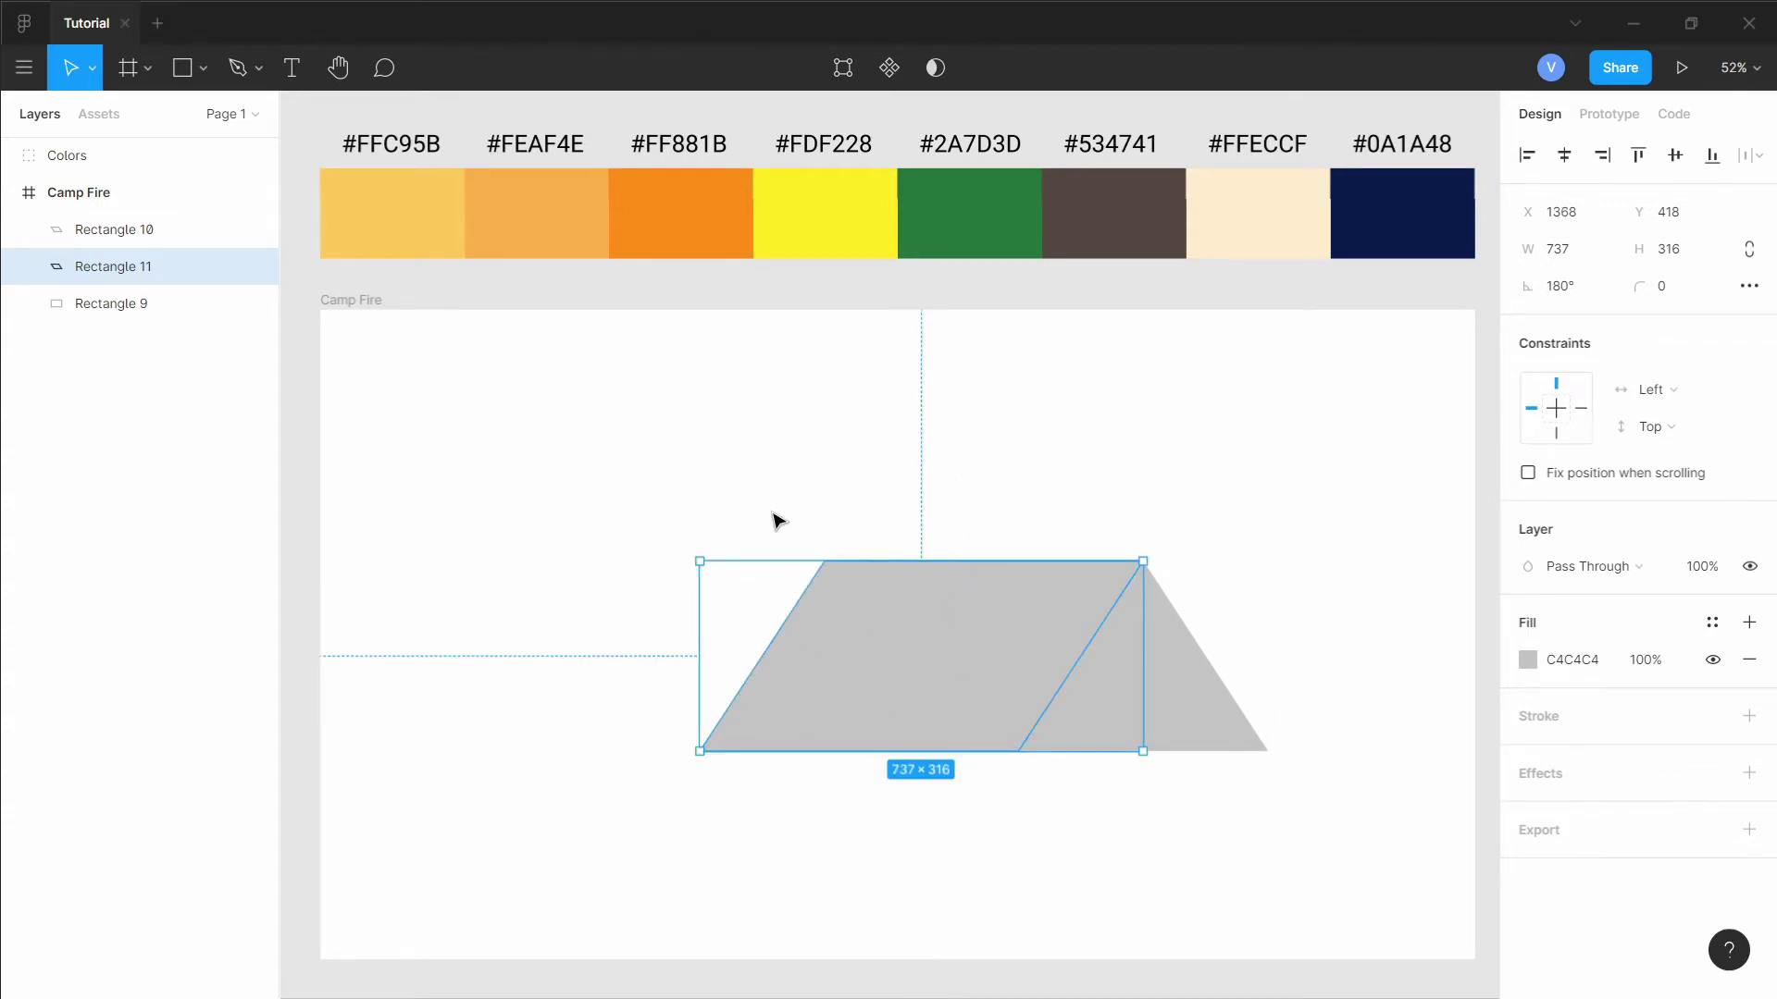
Fill the left side #FEAF4E, the right side #FFC95B and the small window #FF881B.
key("i")
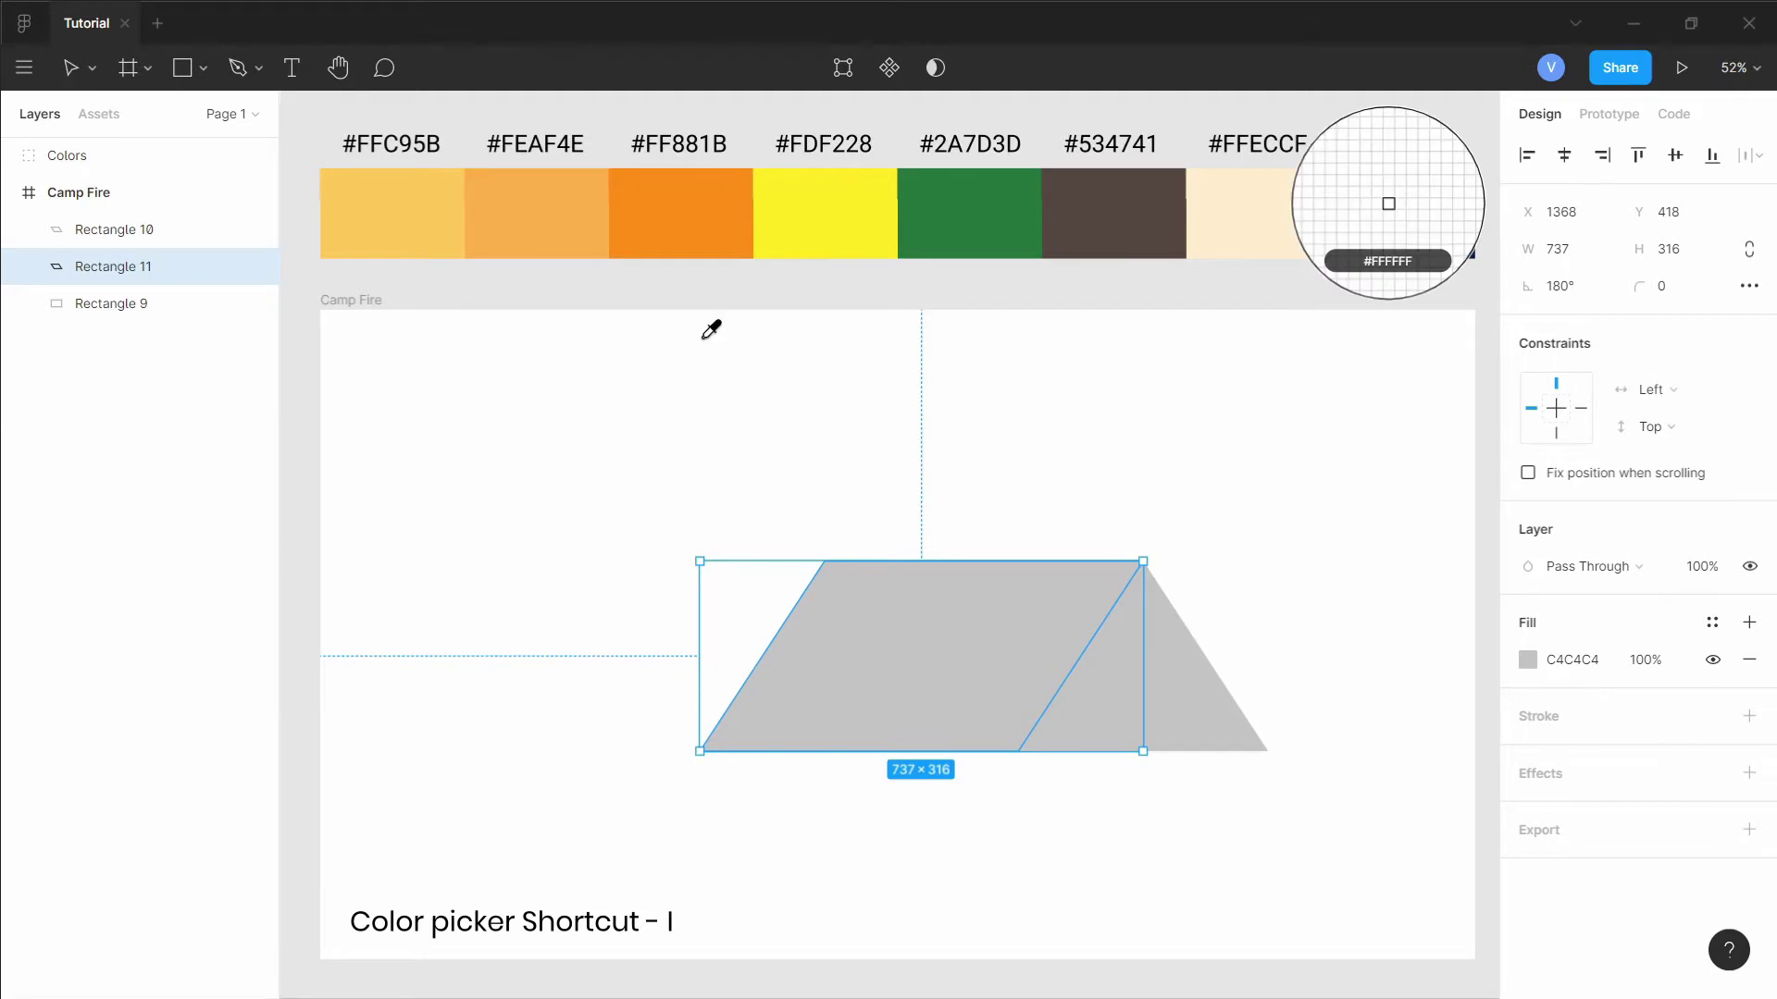
left_click(528, 198)
left_click(1138, 738)
key("i")
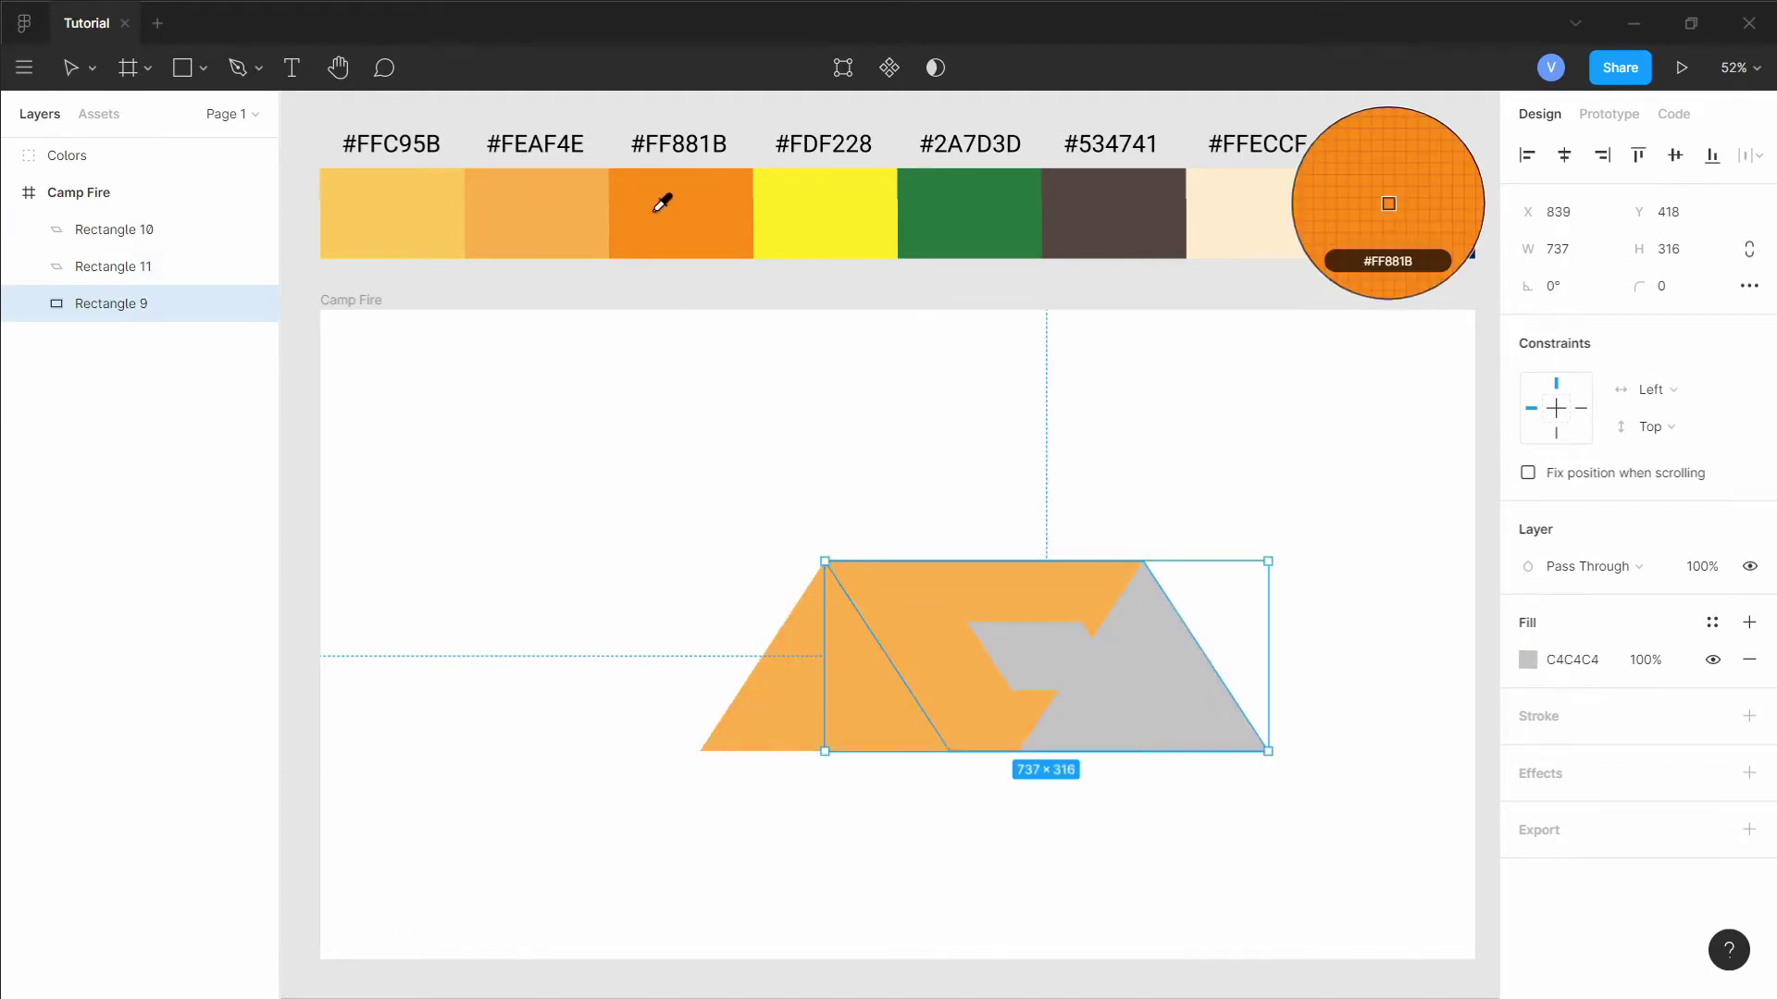
left_click(451, 197)
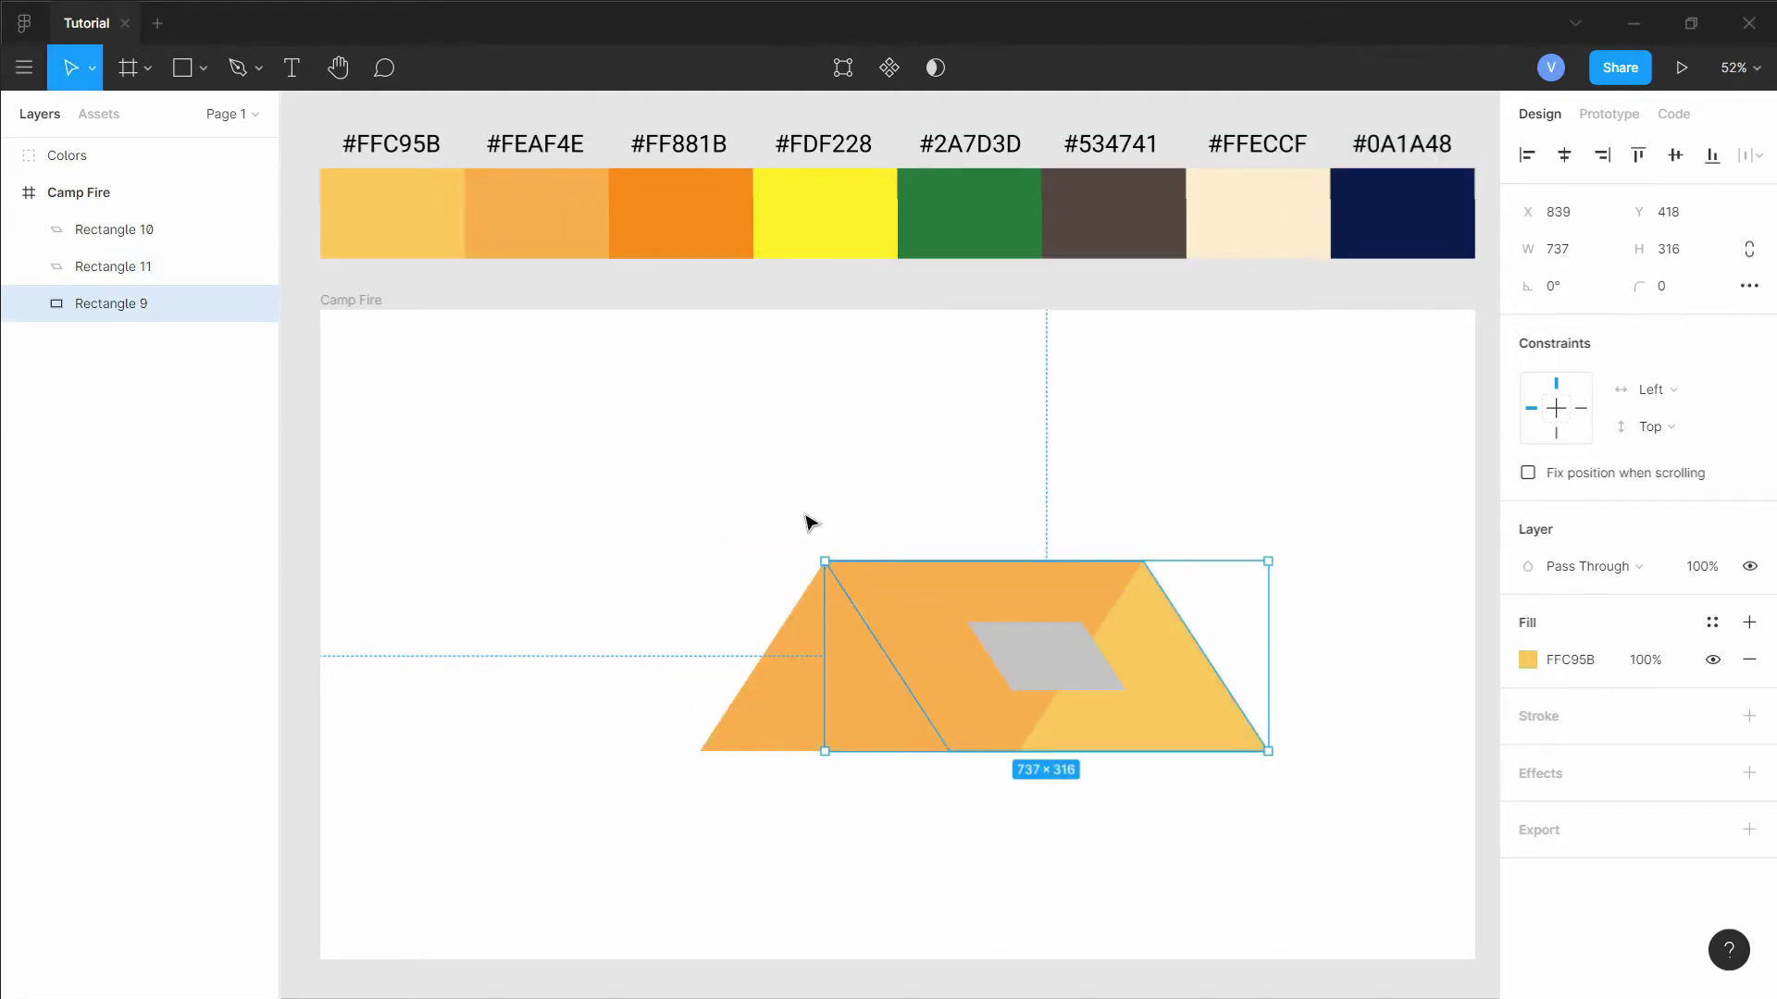
left_click(1030, 646)
key("i")
left_click(667, 217)
Move the left side behind the right one and stretch all three tent shapes taller.
left_click(892, 666)
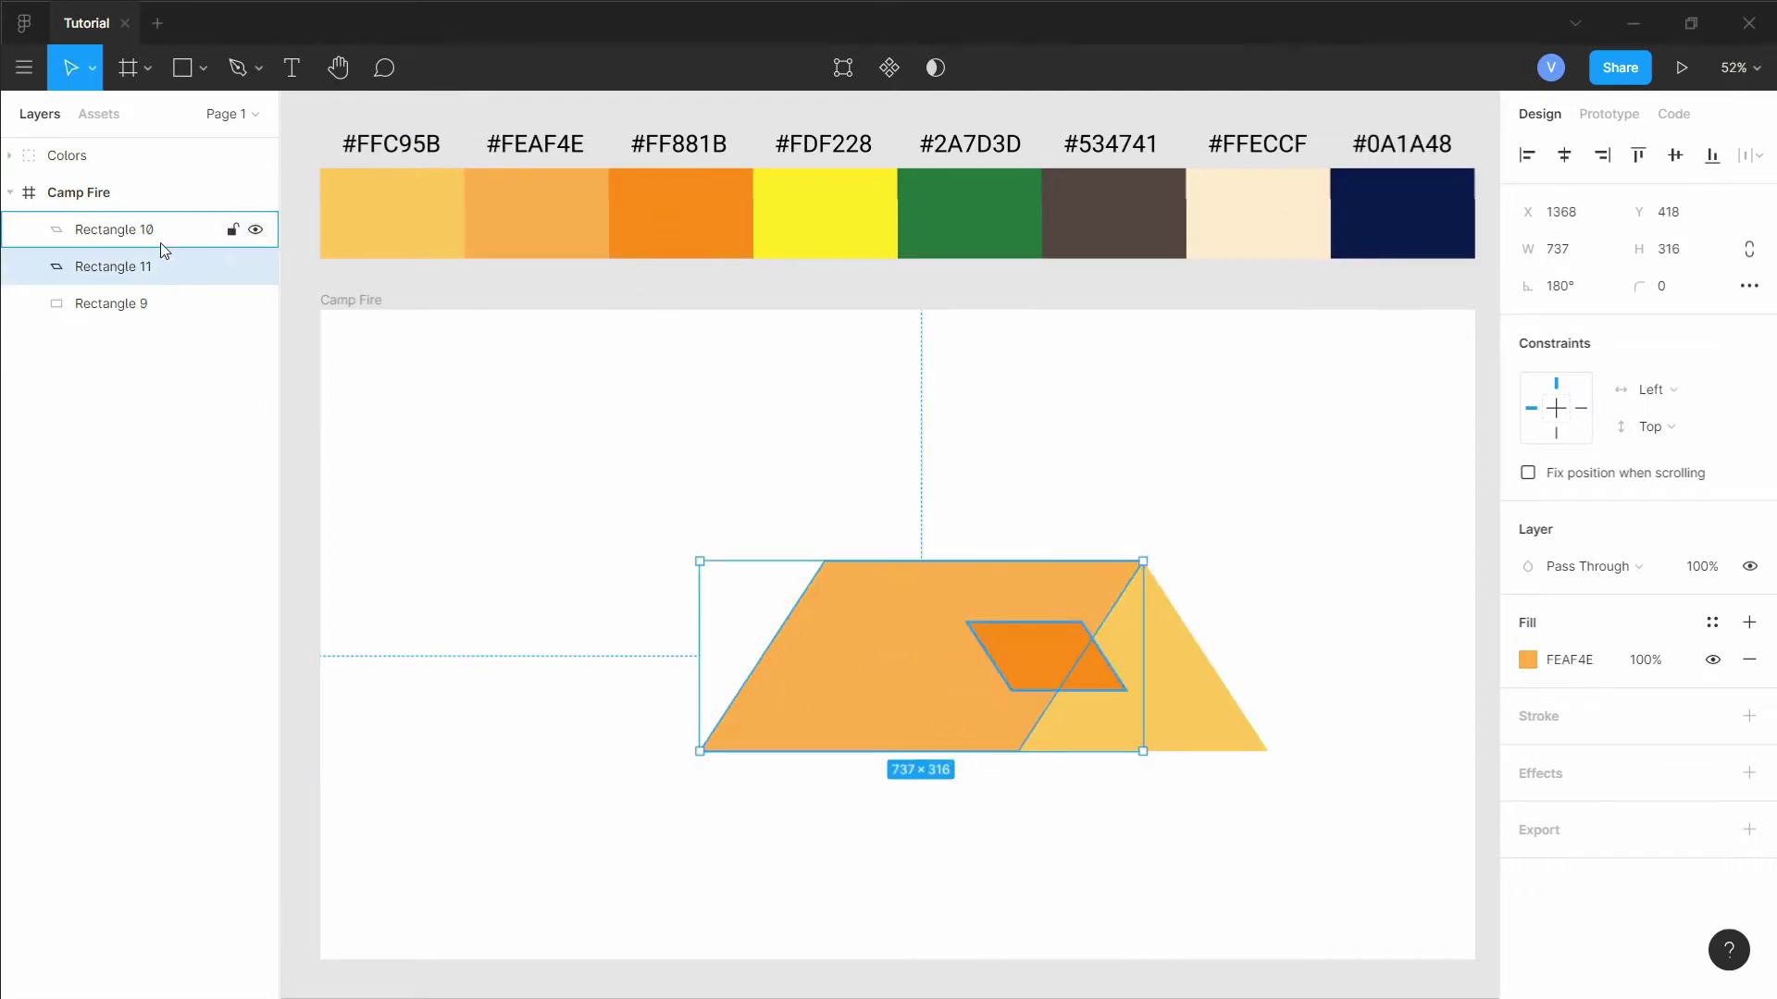
left_click_drag(138, 269, 141, 321)
left_click(516, 599)
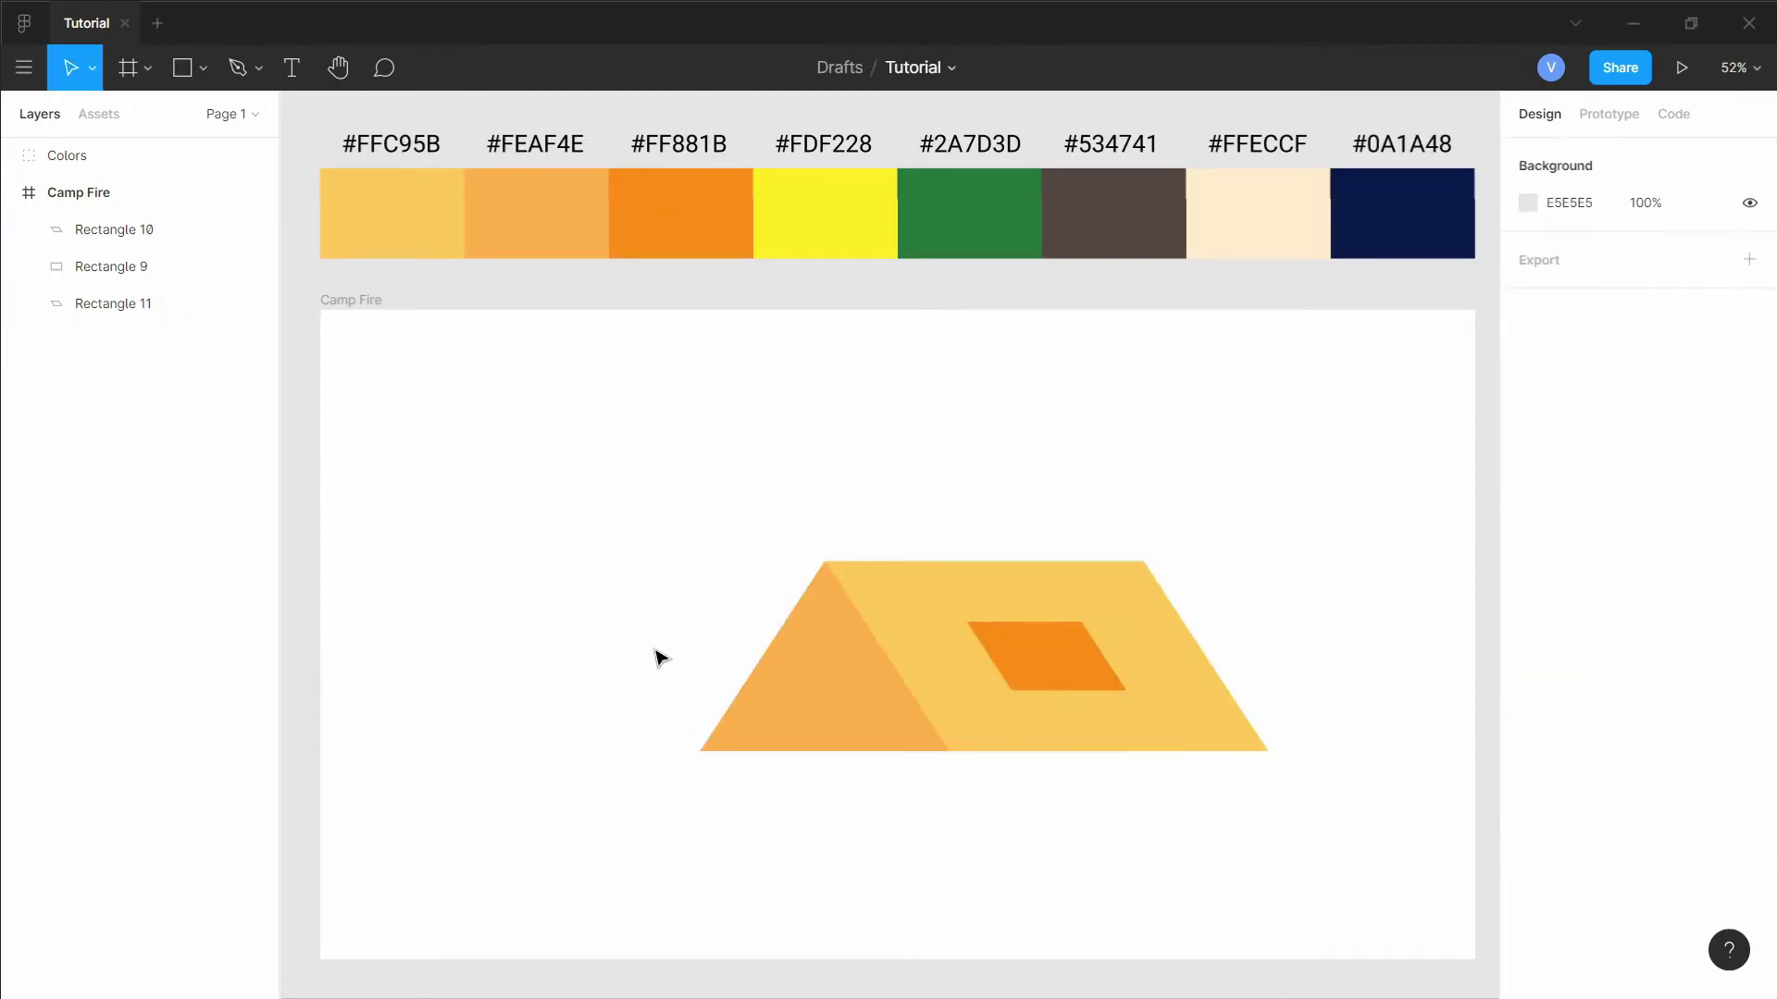
left_click_drag(629, 617, 1000, 778)
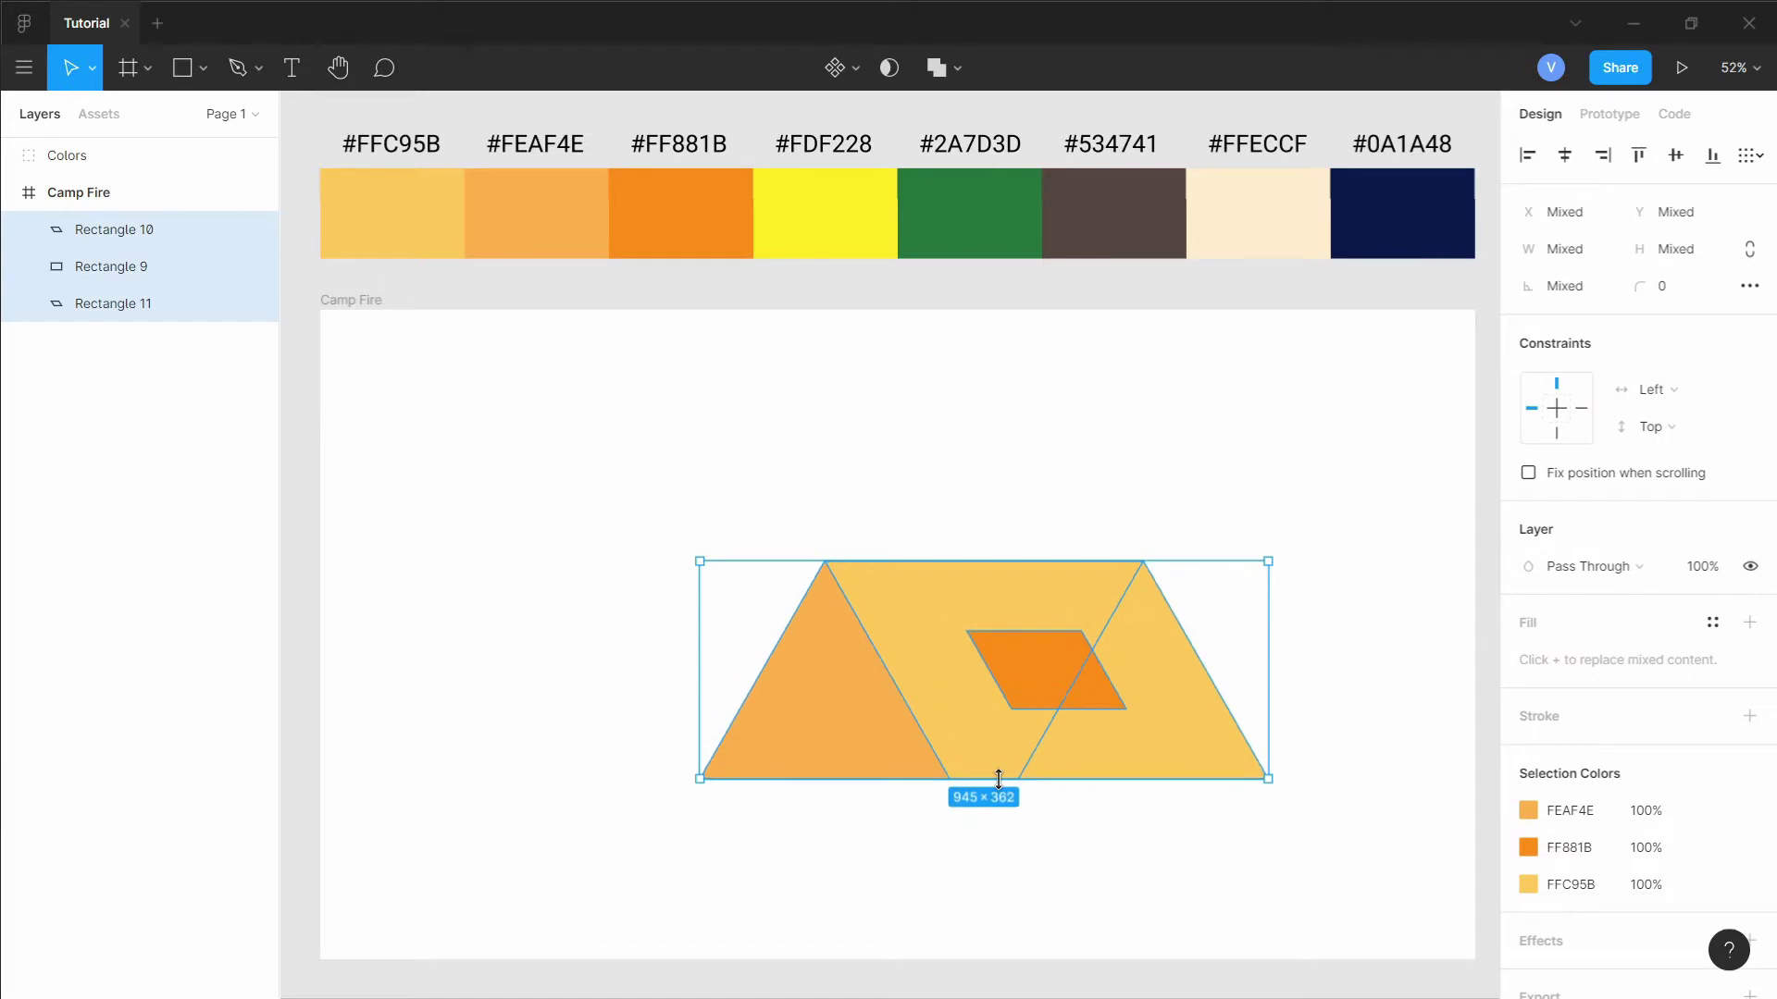
left_click(724, 714)
left_click(811, 682)
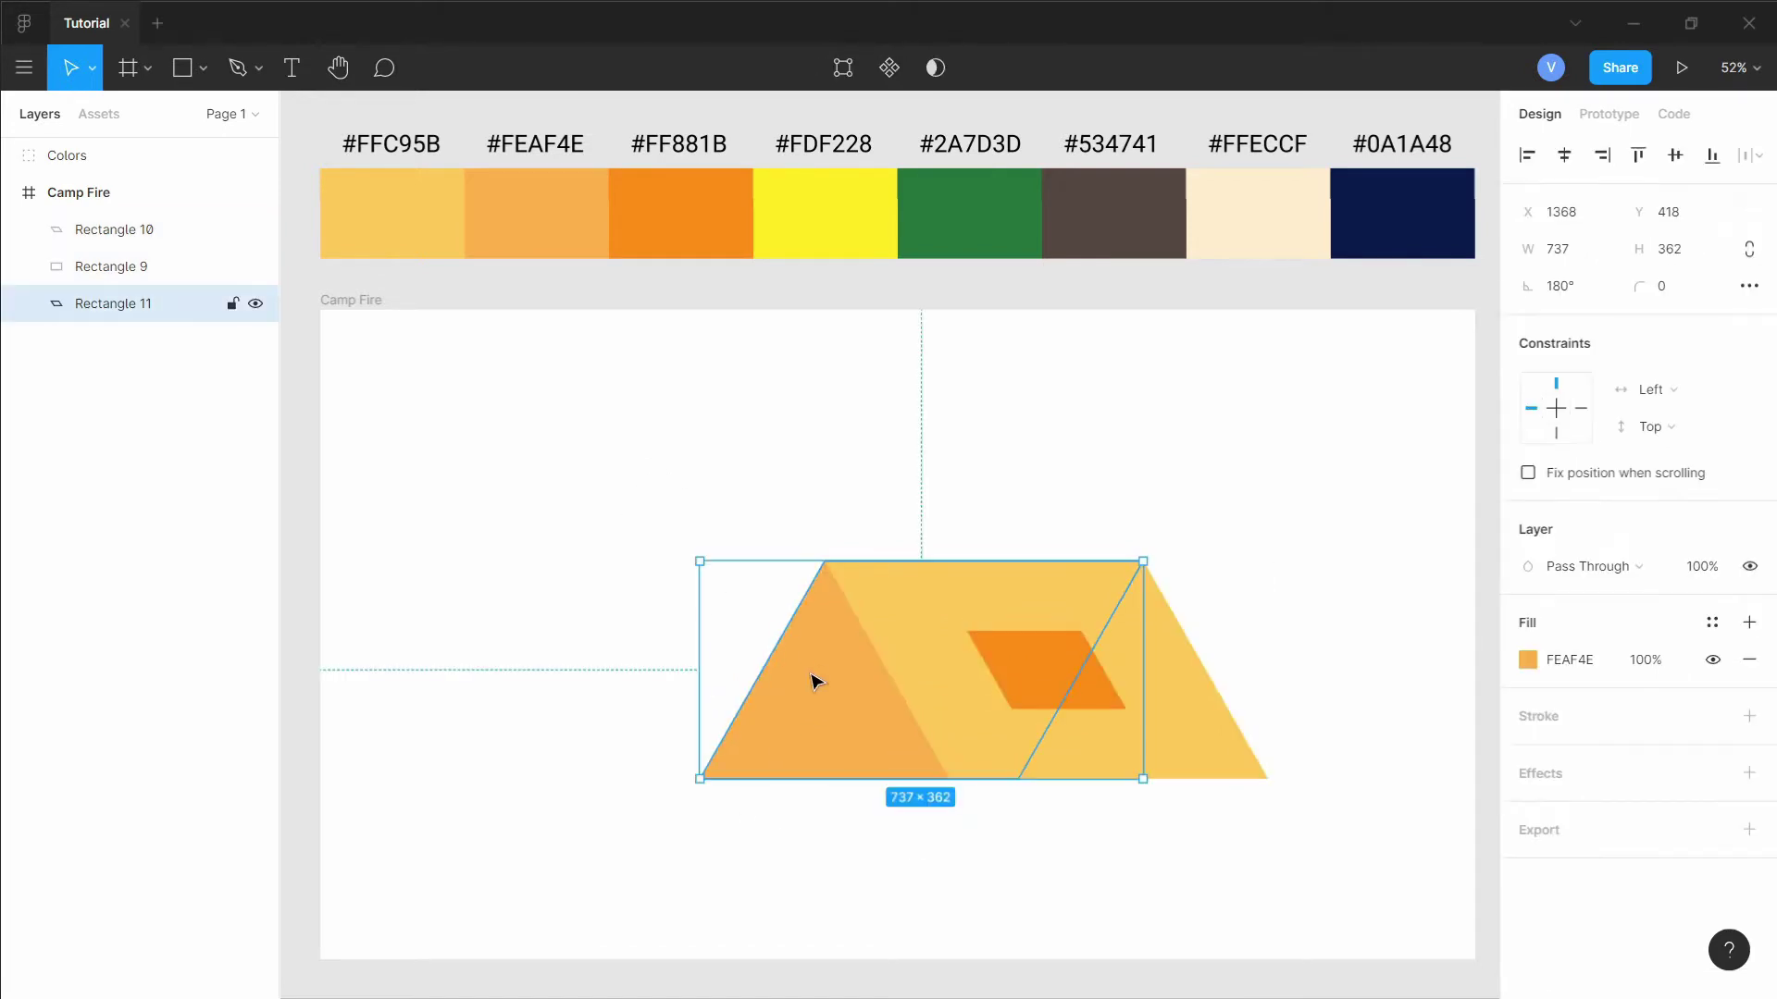
left_click(596, 667)
left_click(205, 72)
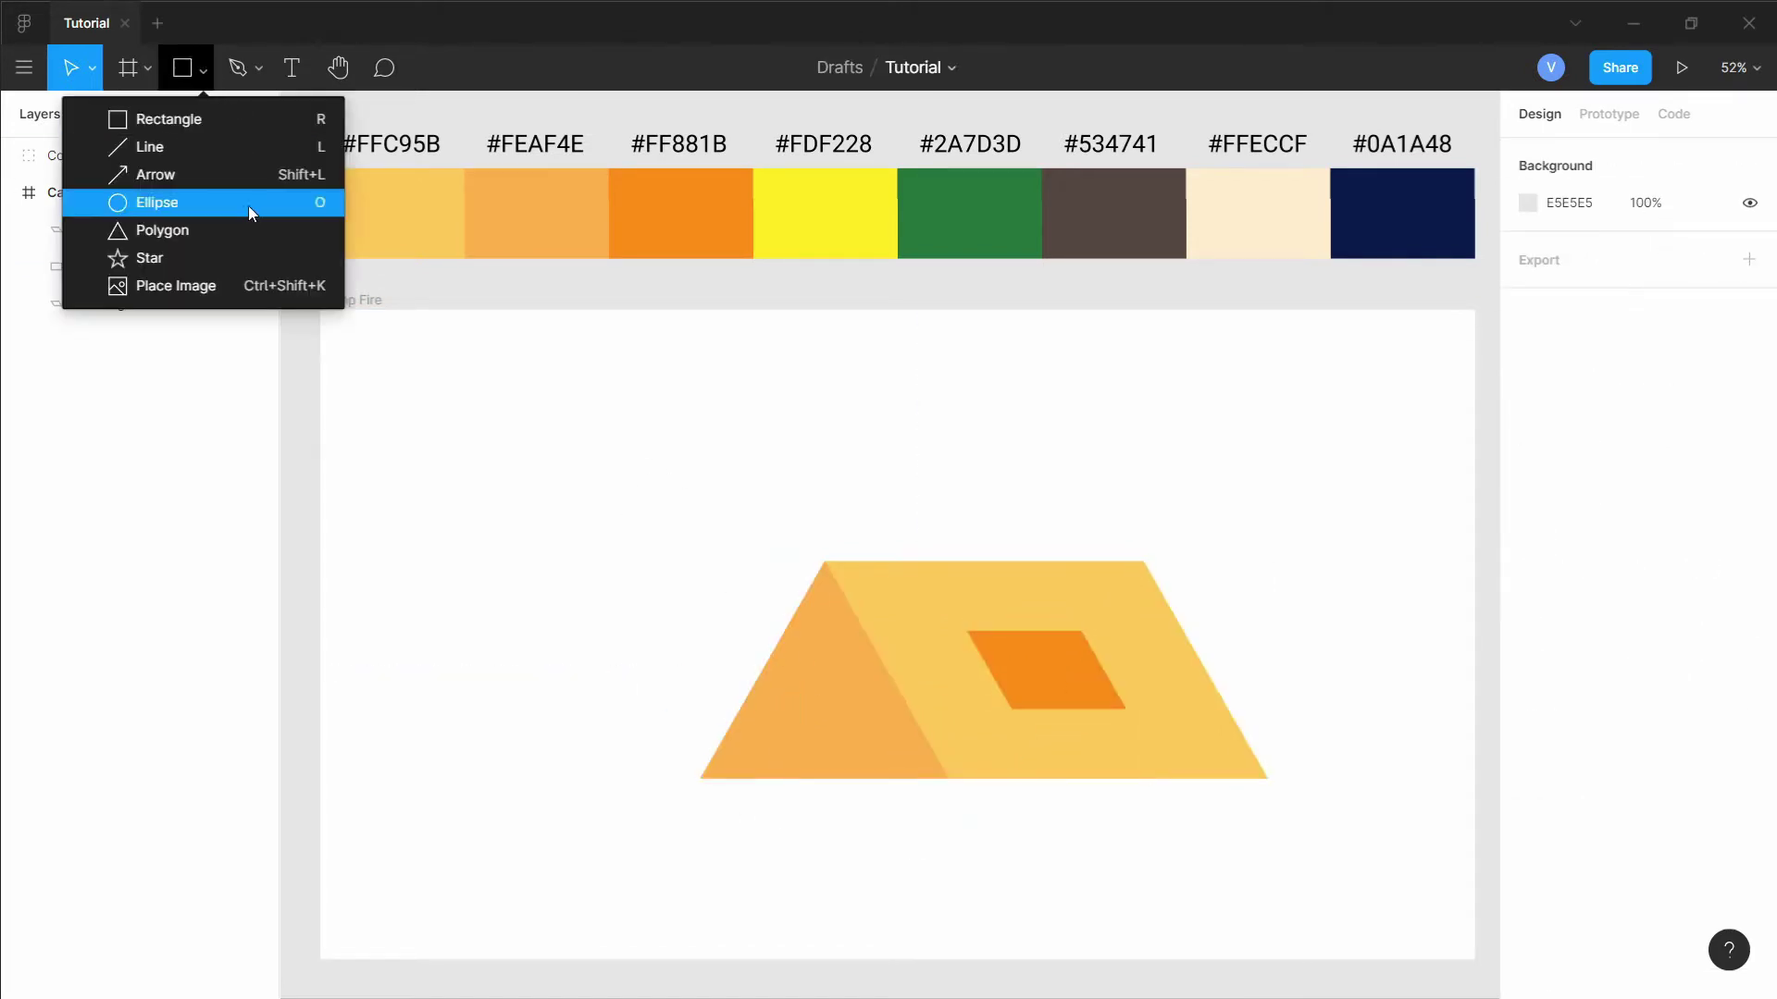
left_click(224, 226)
Draw a grey triangle, flatten it, raise its top to the tent peak, and narrow its base.
left_click_drag(627, 574, 855, 852)
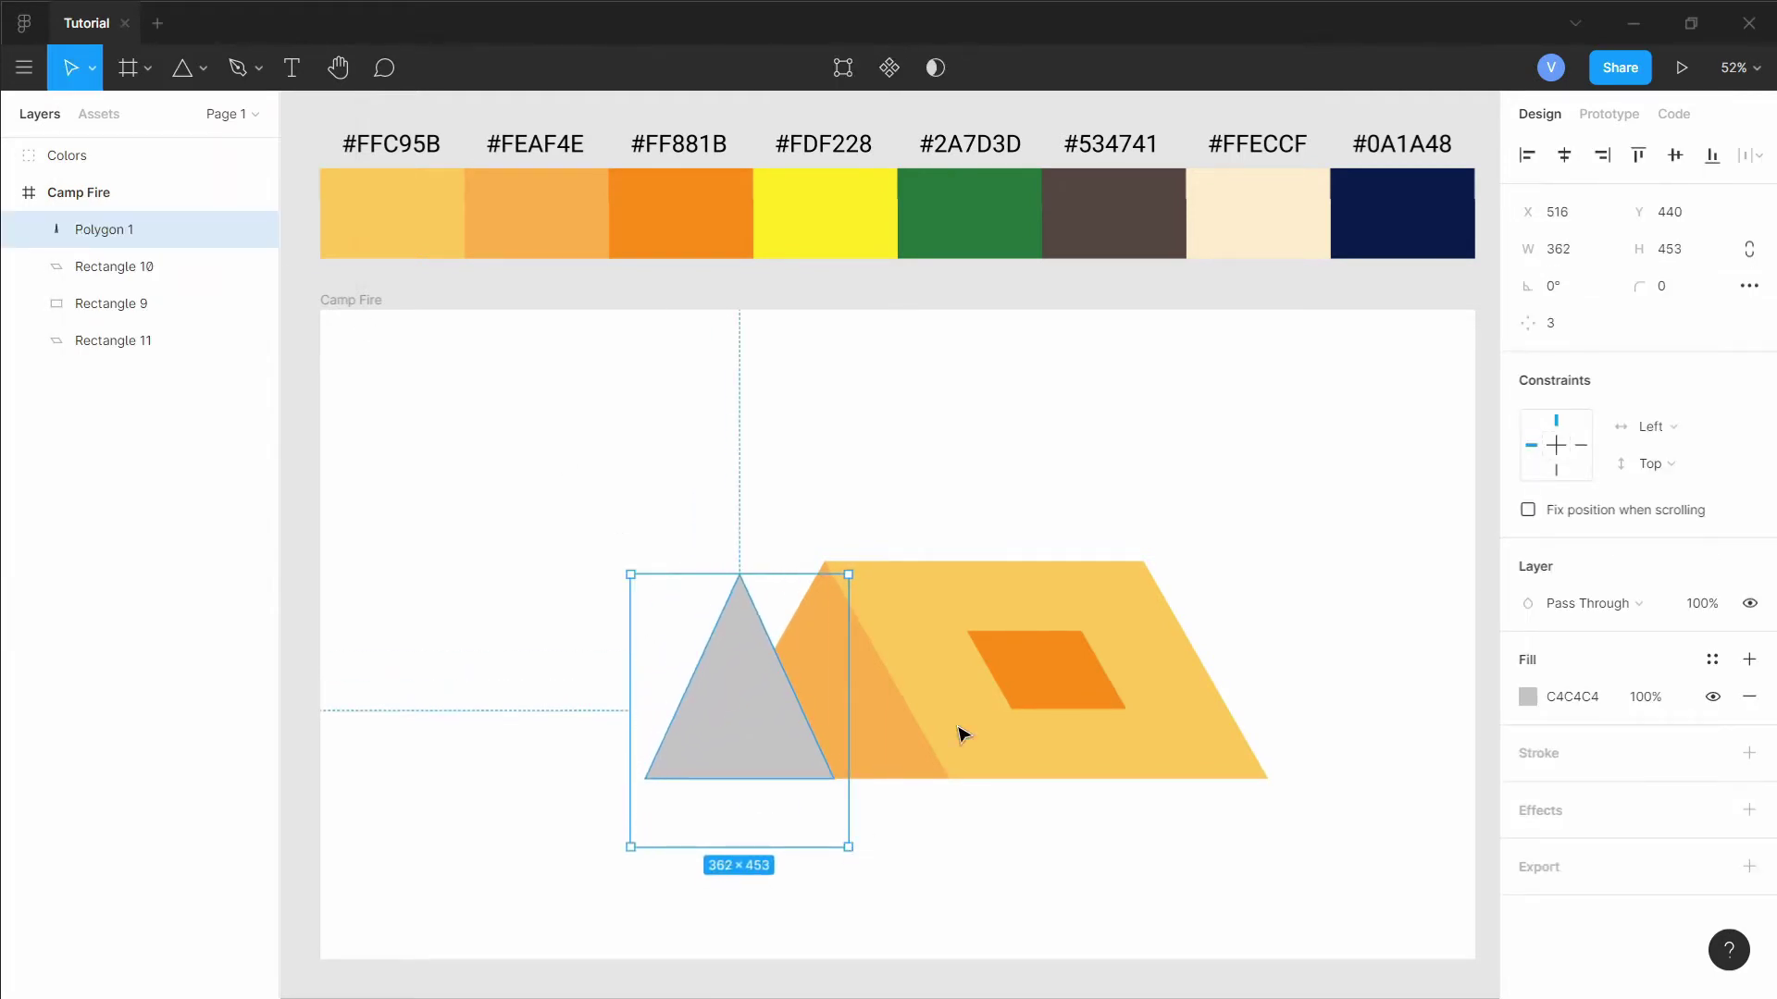
right_click(759, 650)
left_click(763, 613)
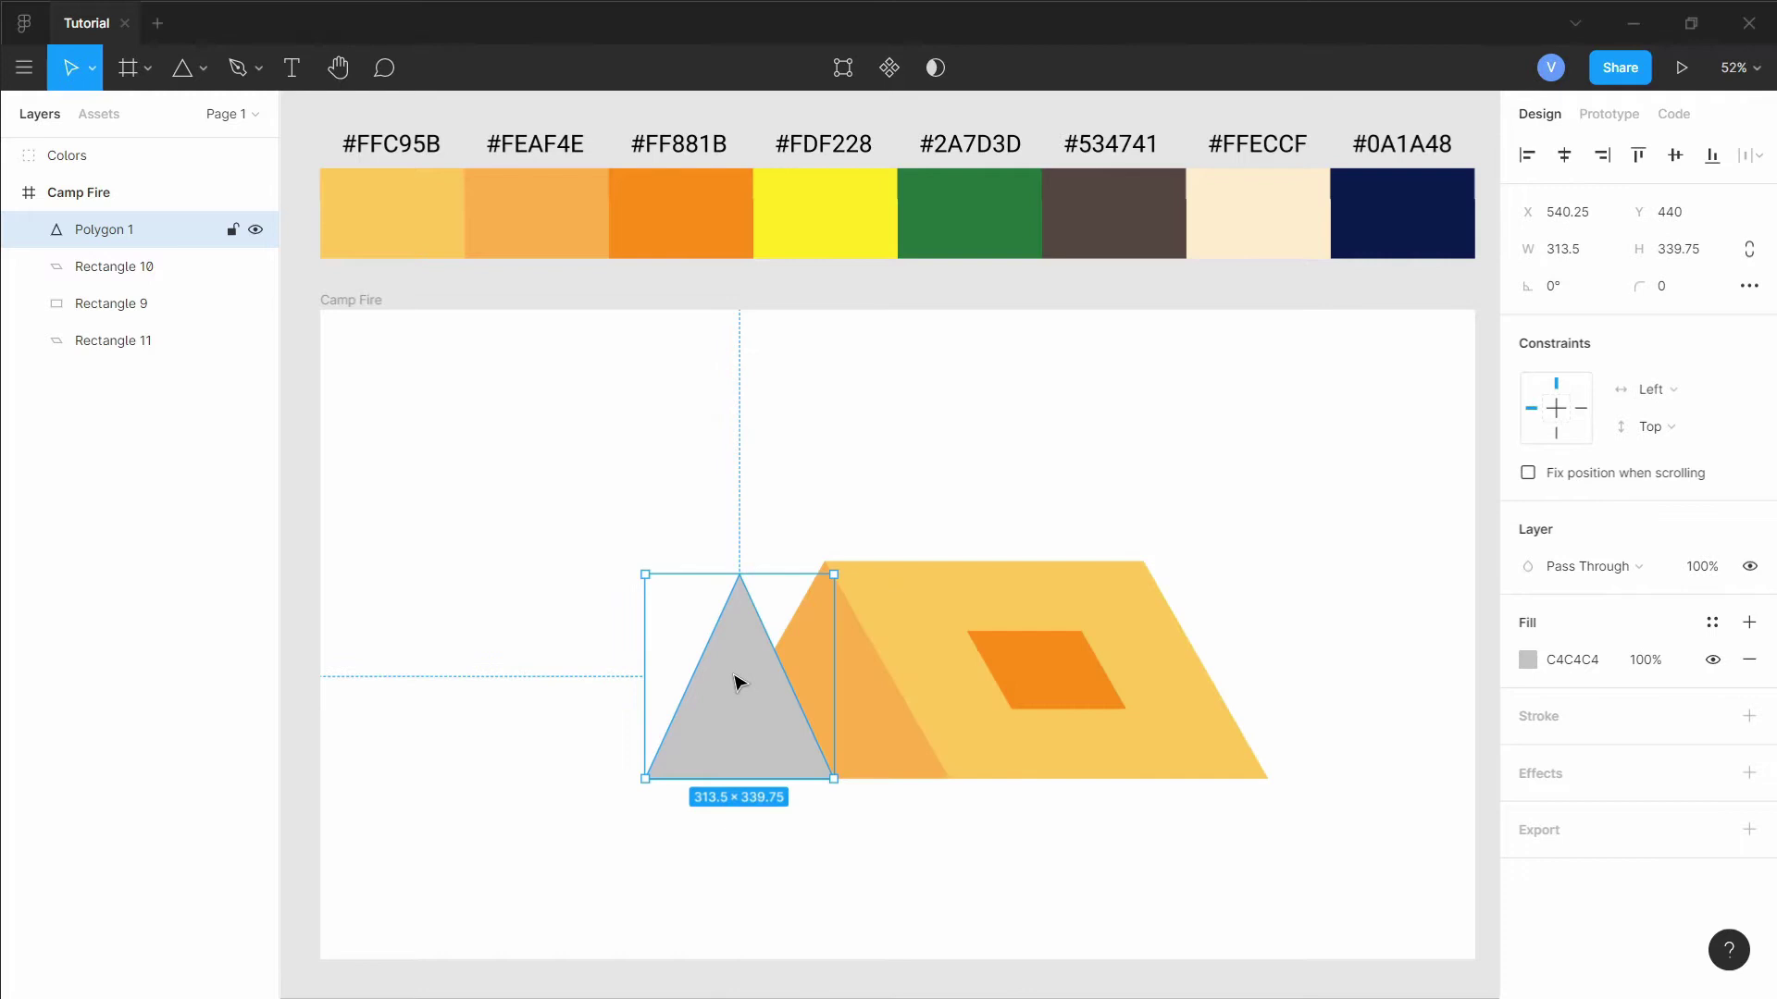
left_click_drag(739, 574, 739, 561)
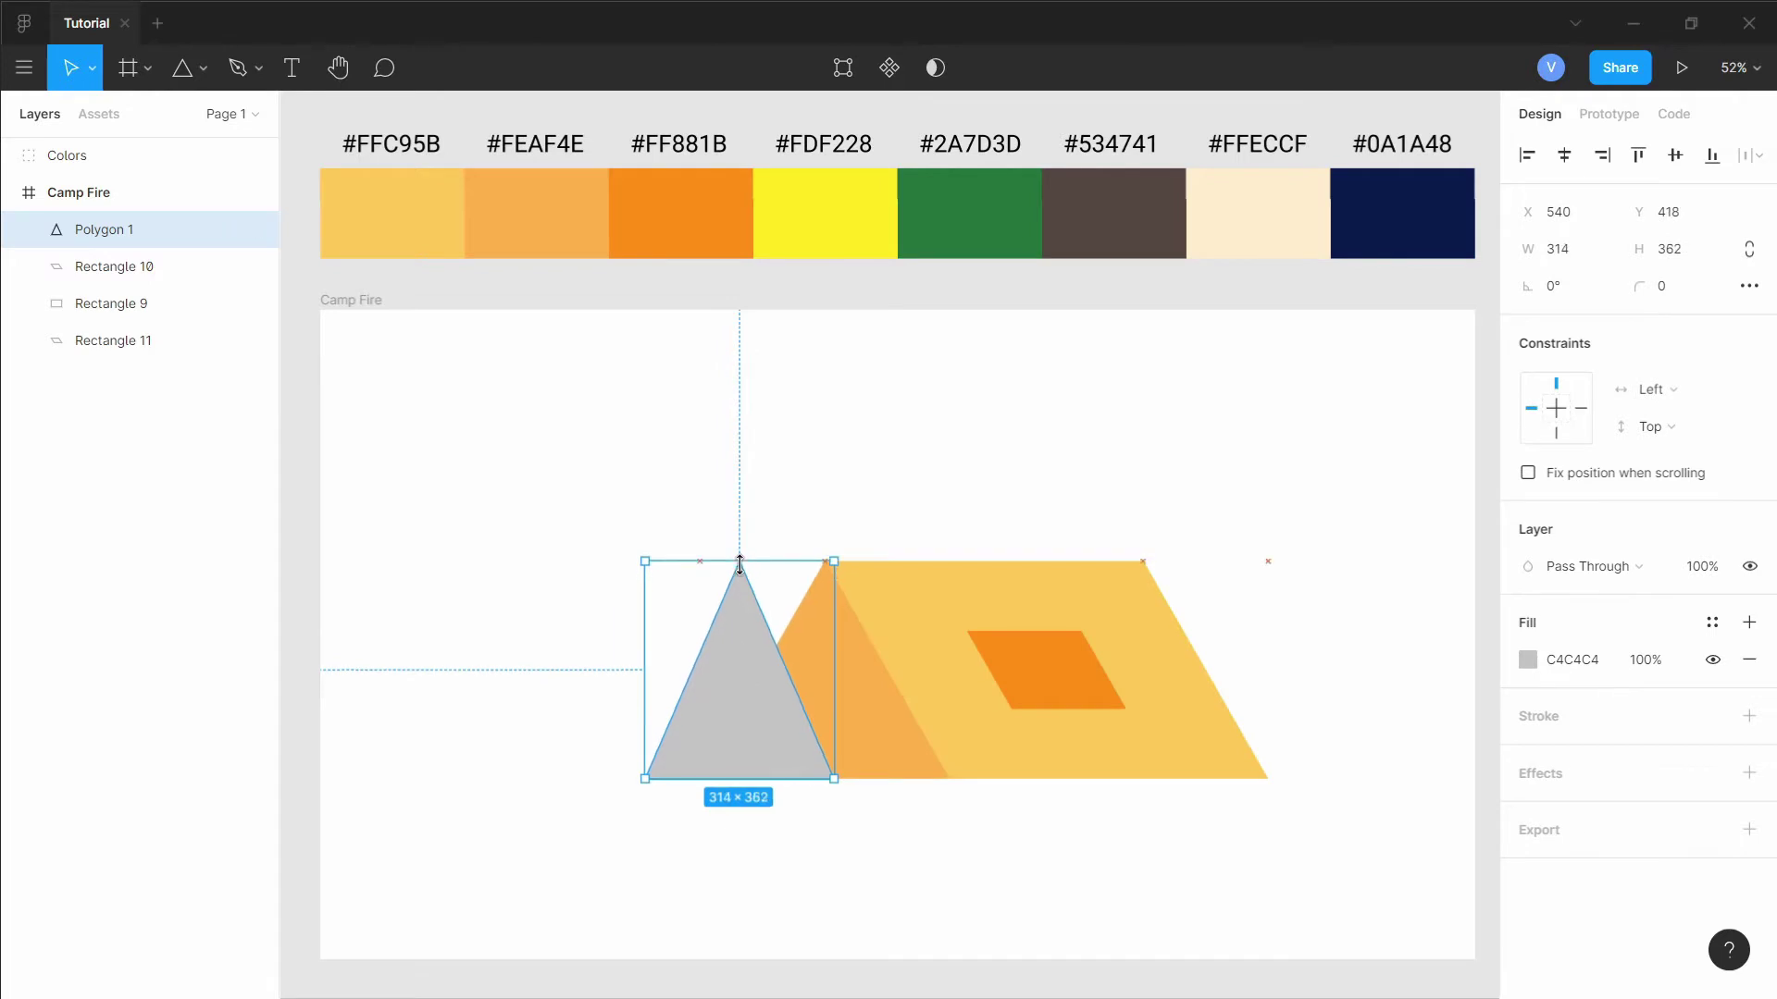
double_click(722, 725)
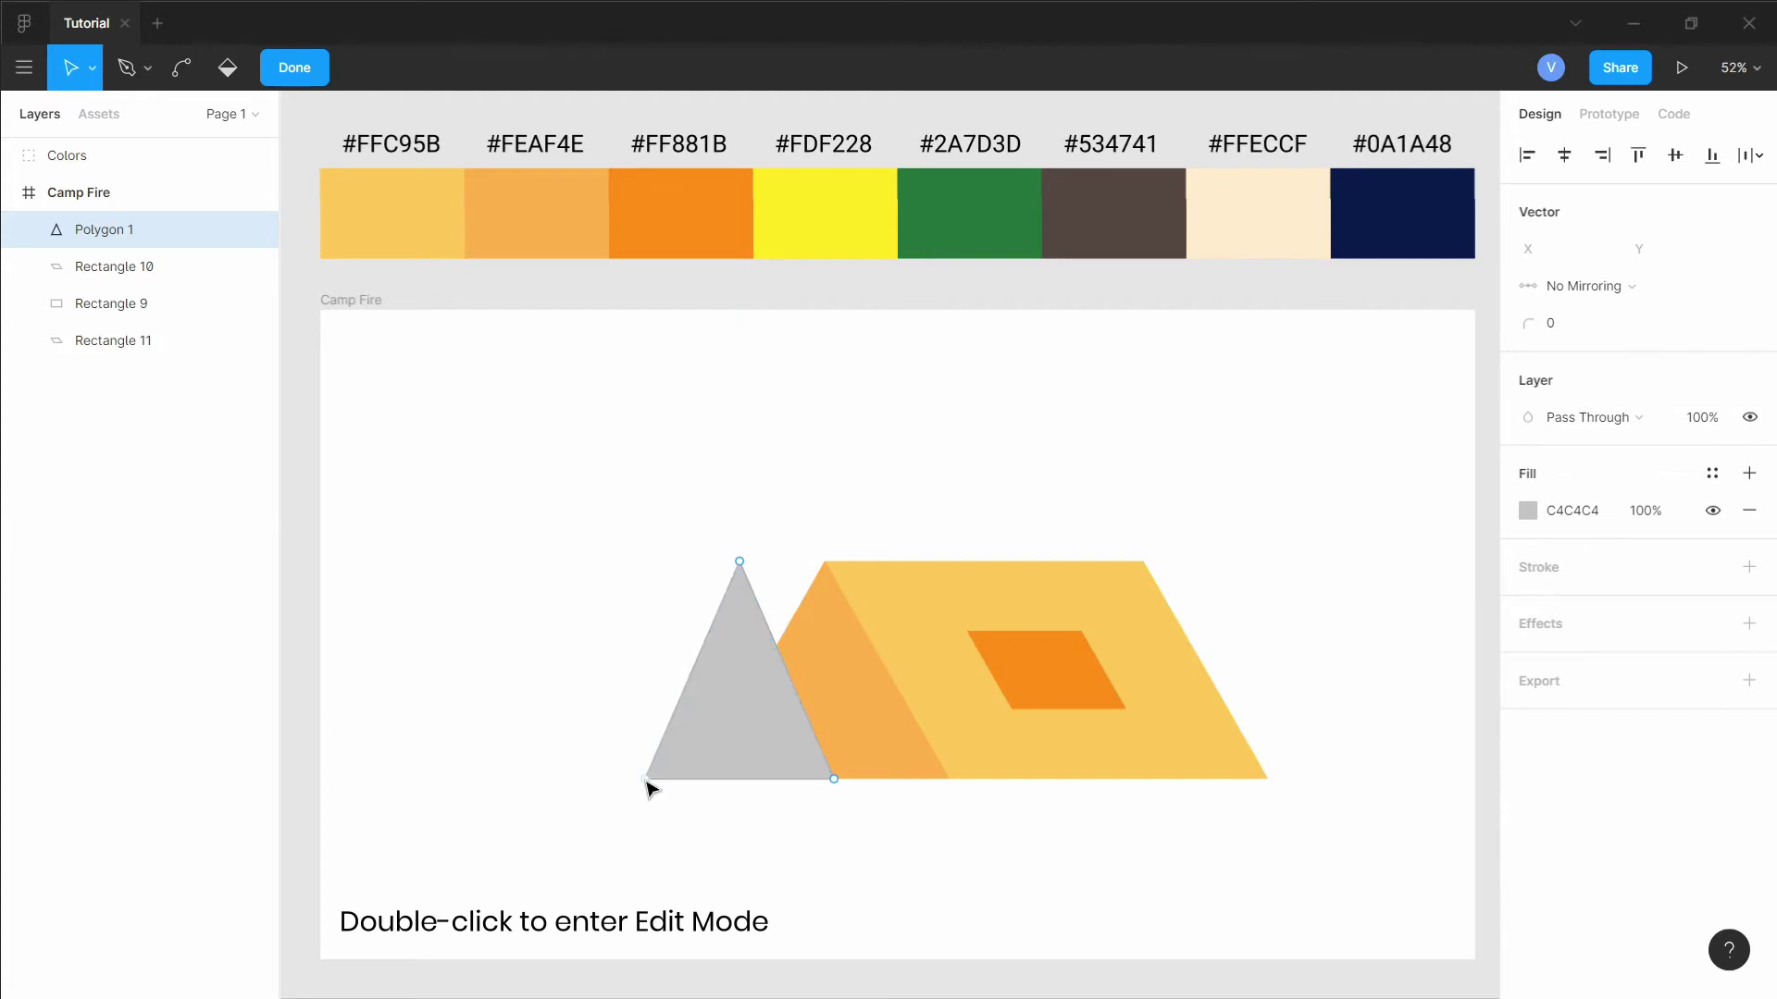
left_click_drag(648, 785, 699, 784)
left_click_drag(835, 787, 768, 787)
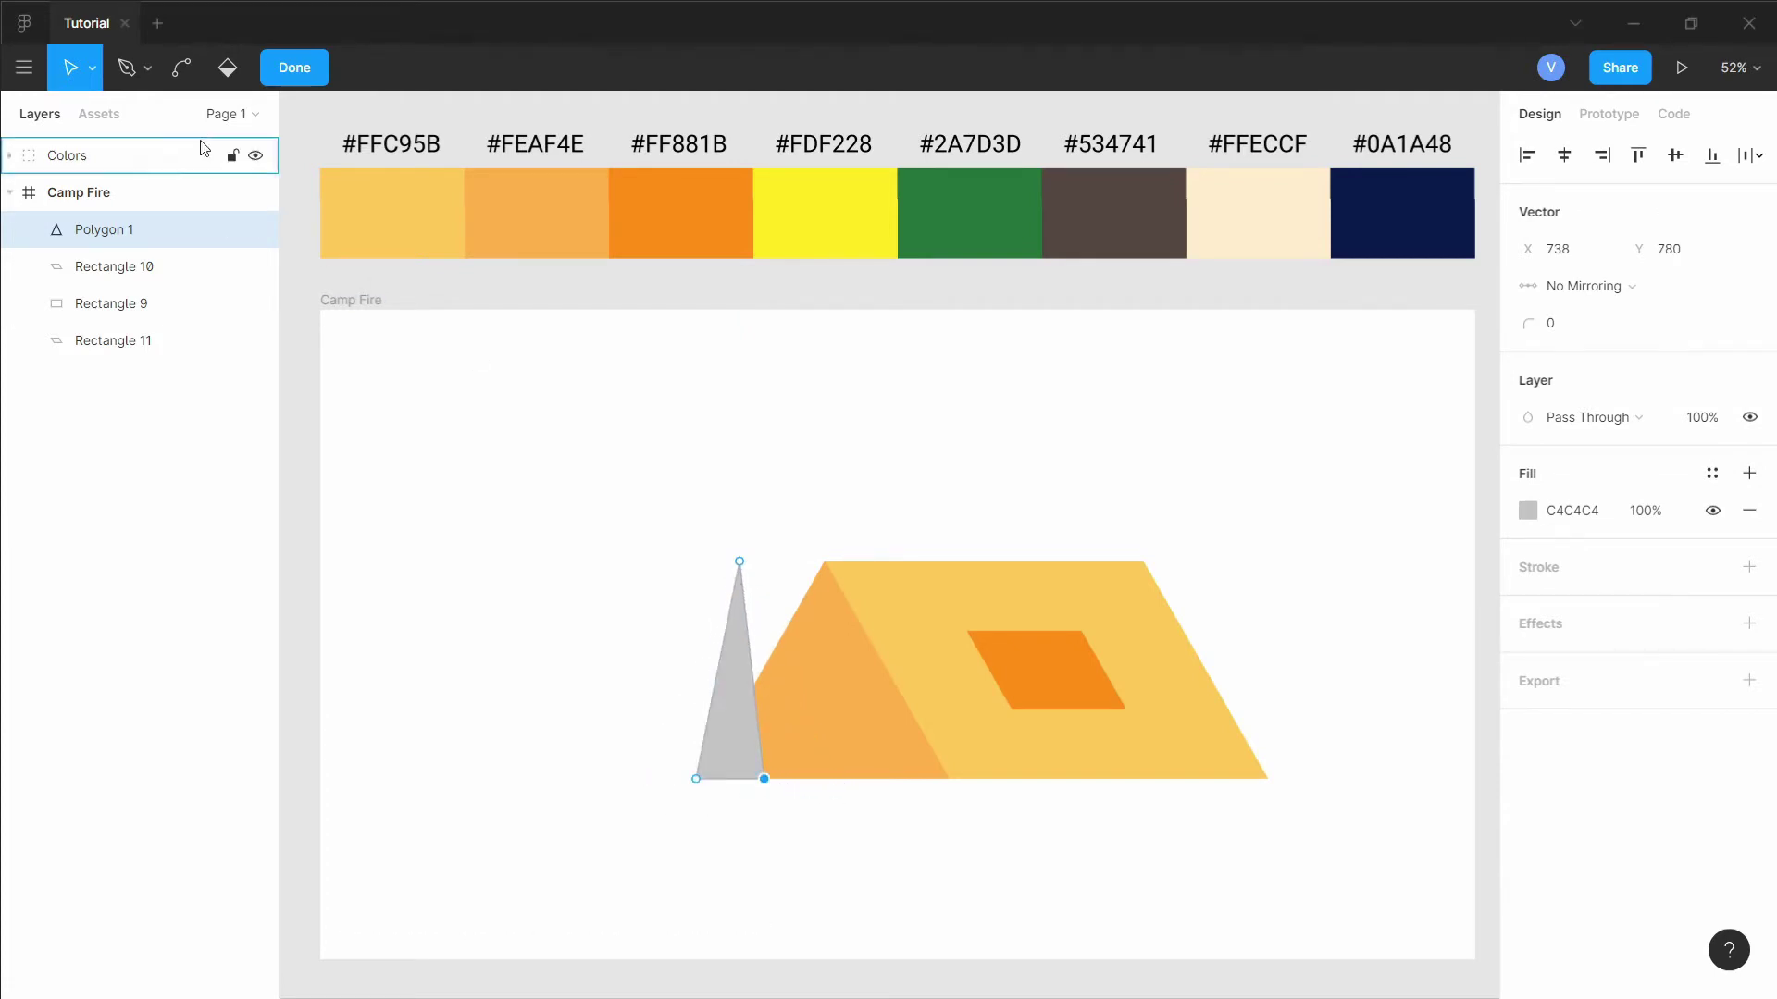
Bend the triangle's left edge into a curve, move it into the tent, and fill it dark orange.
key("ctrl")
left_click_drag(707, 752, 749, 736)
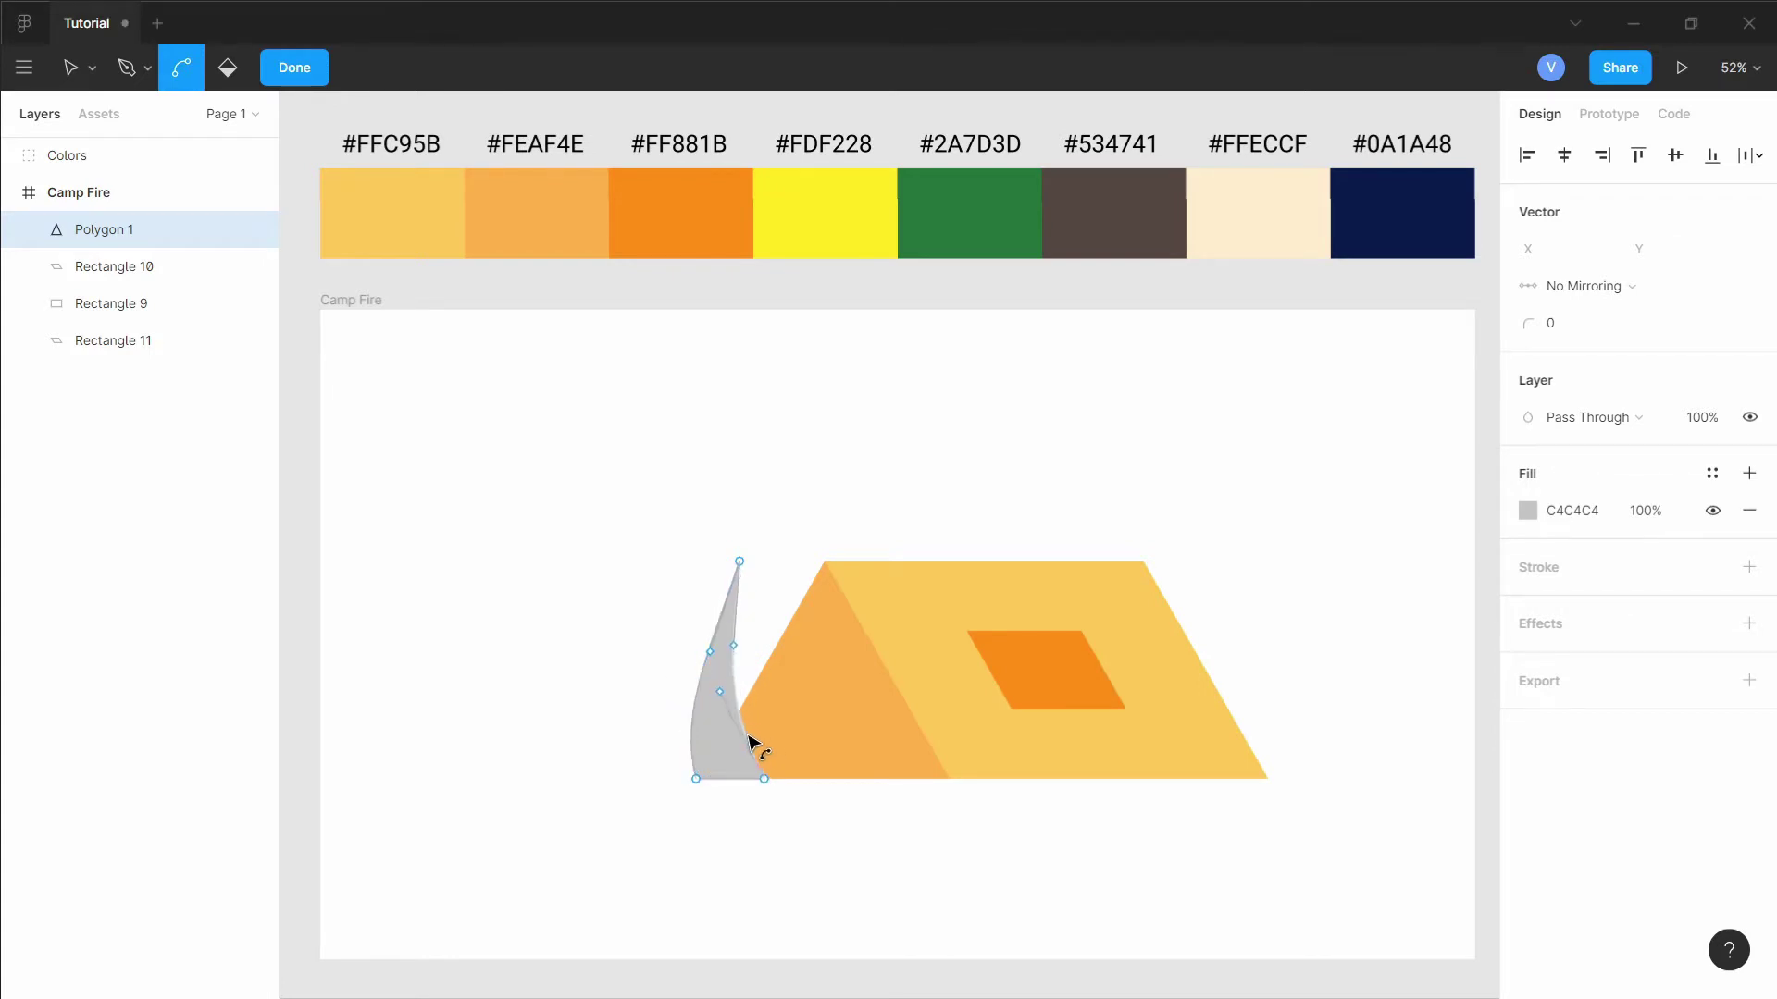
left_click(749, 747)
left_click(295, 82)
left_click_drag(734, 722, 826, 740)
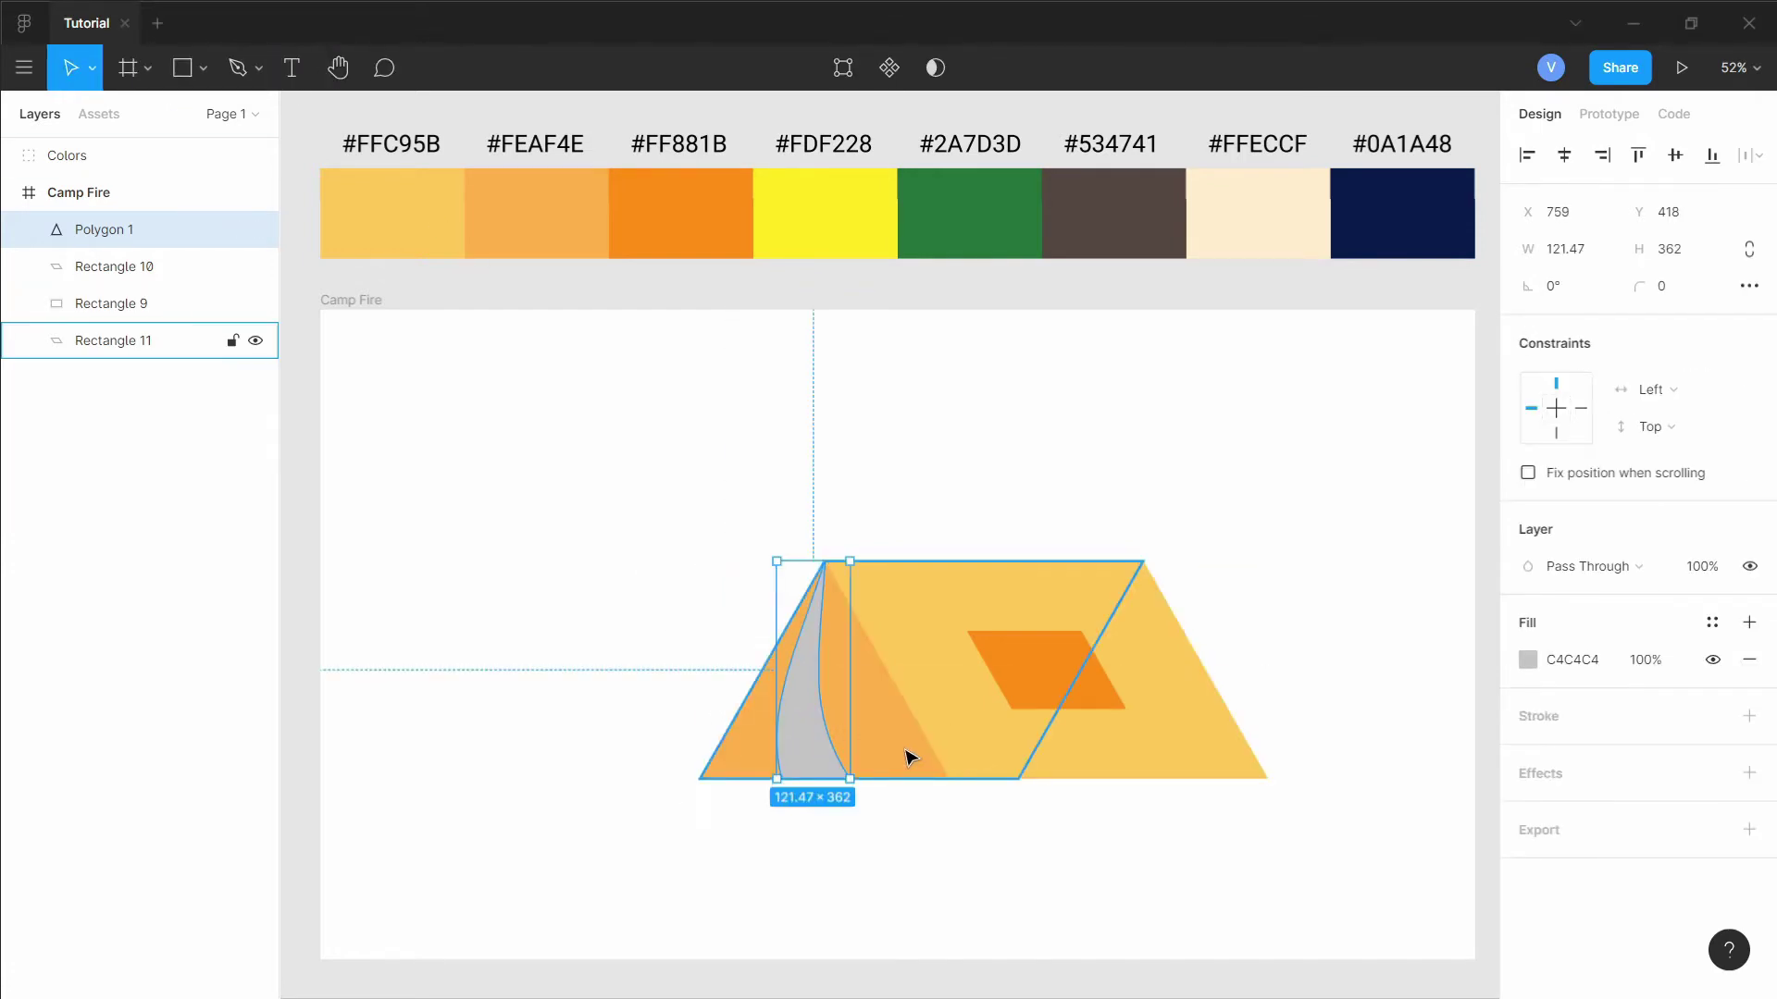
key("i")
left_click(1039, 650)
left_click(953, 493)
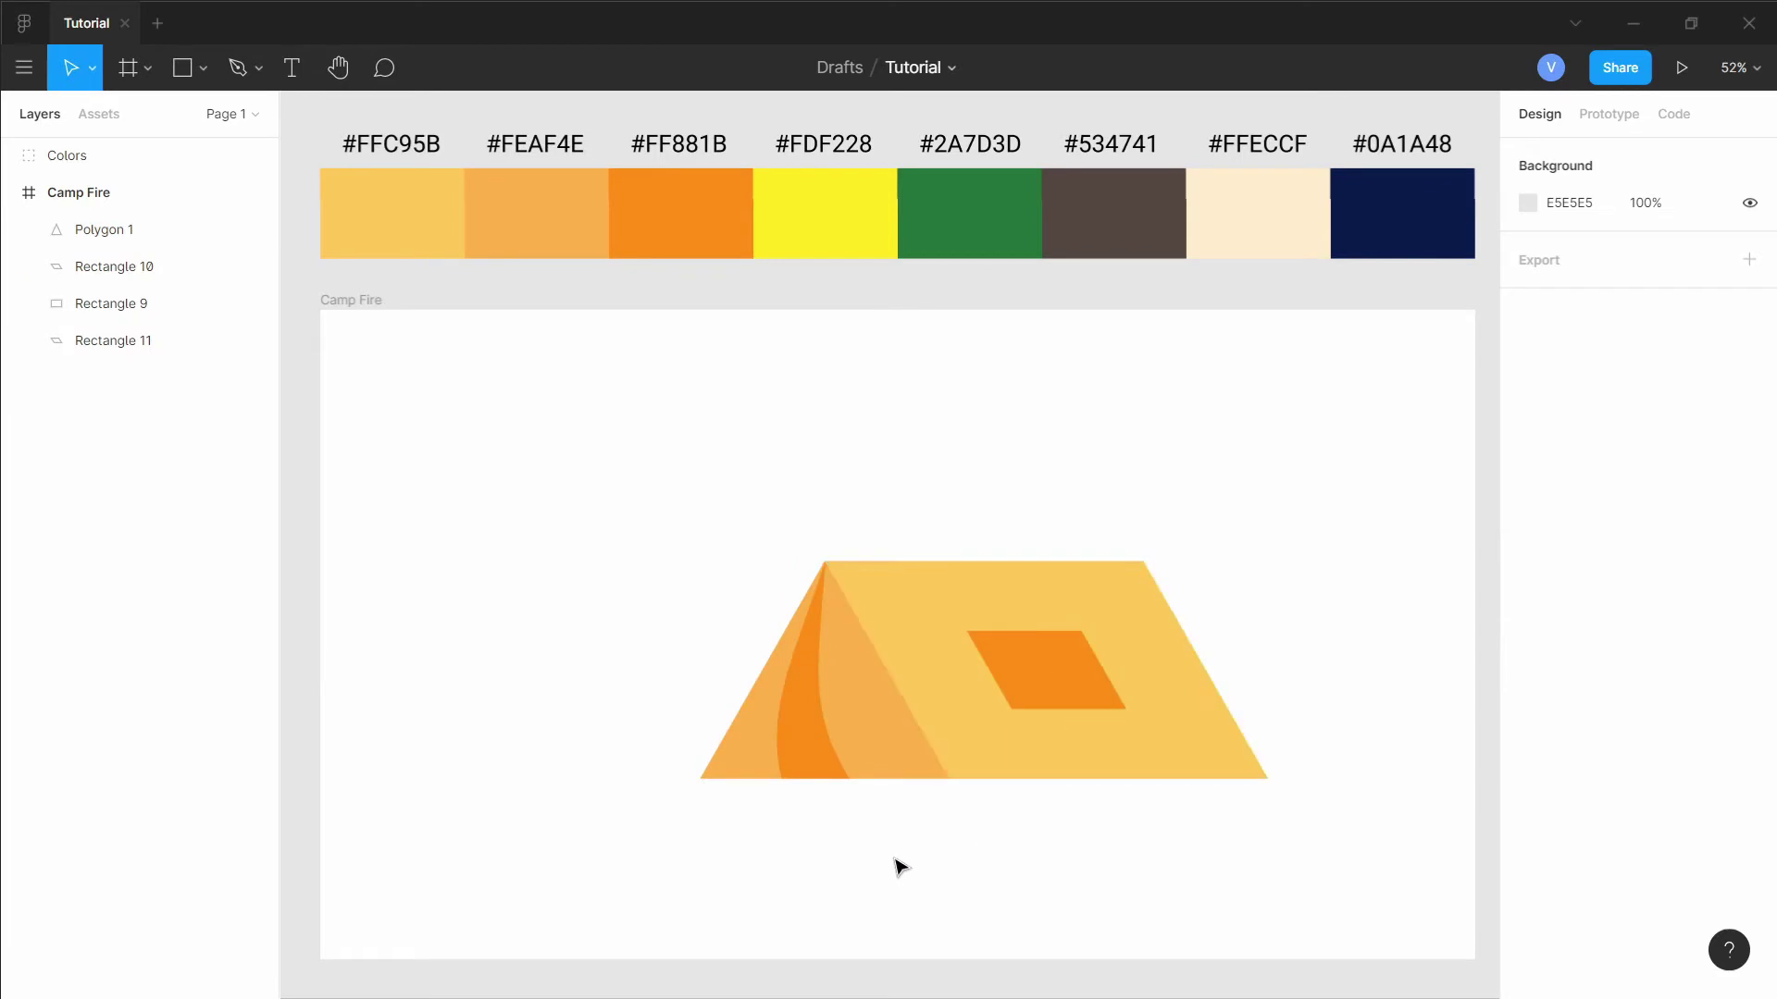
Group the four tent shapes and name the group 'Tent'.
left_click_drag(713, 593, 1276, 815)
key("ctrl+g")
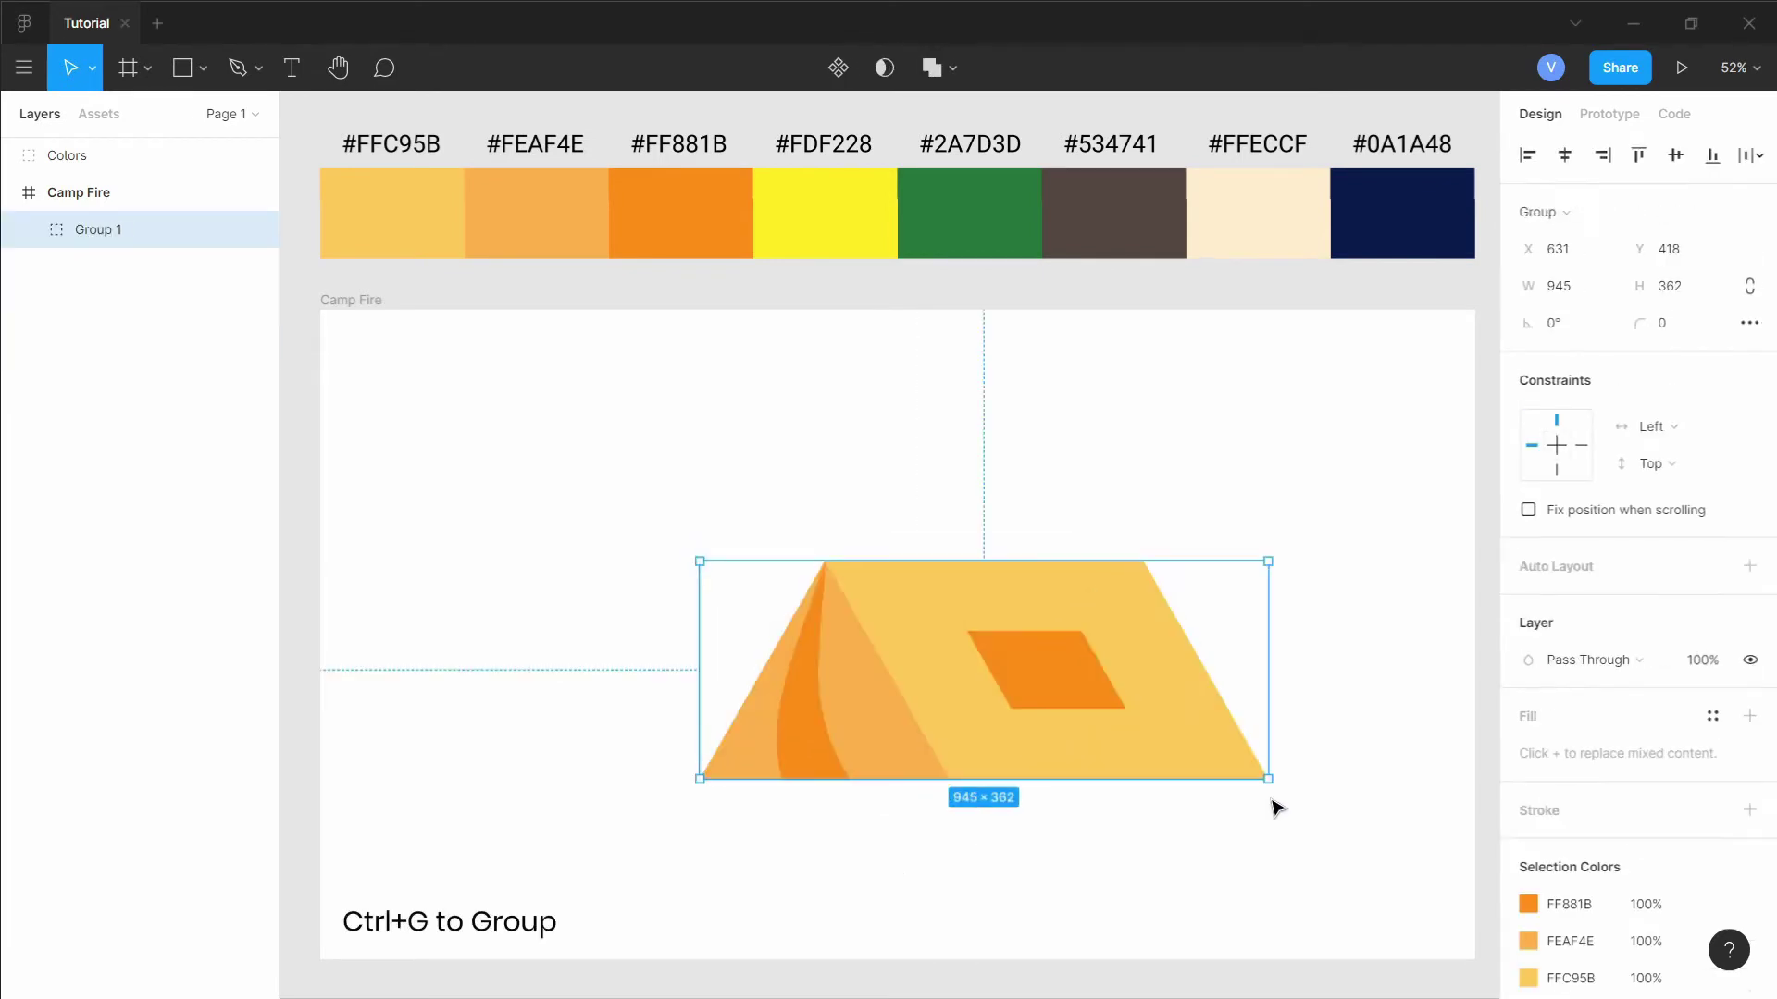
double_click(112, 237)
type("Te")
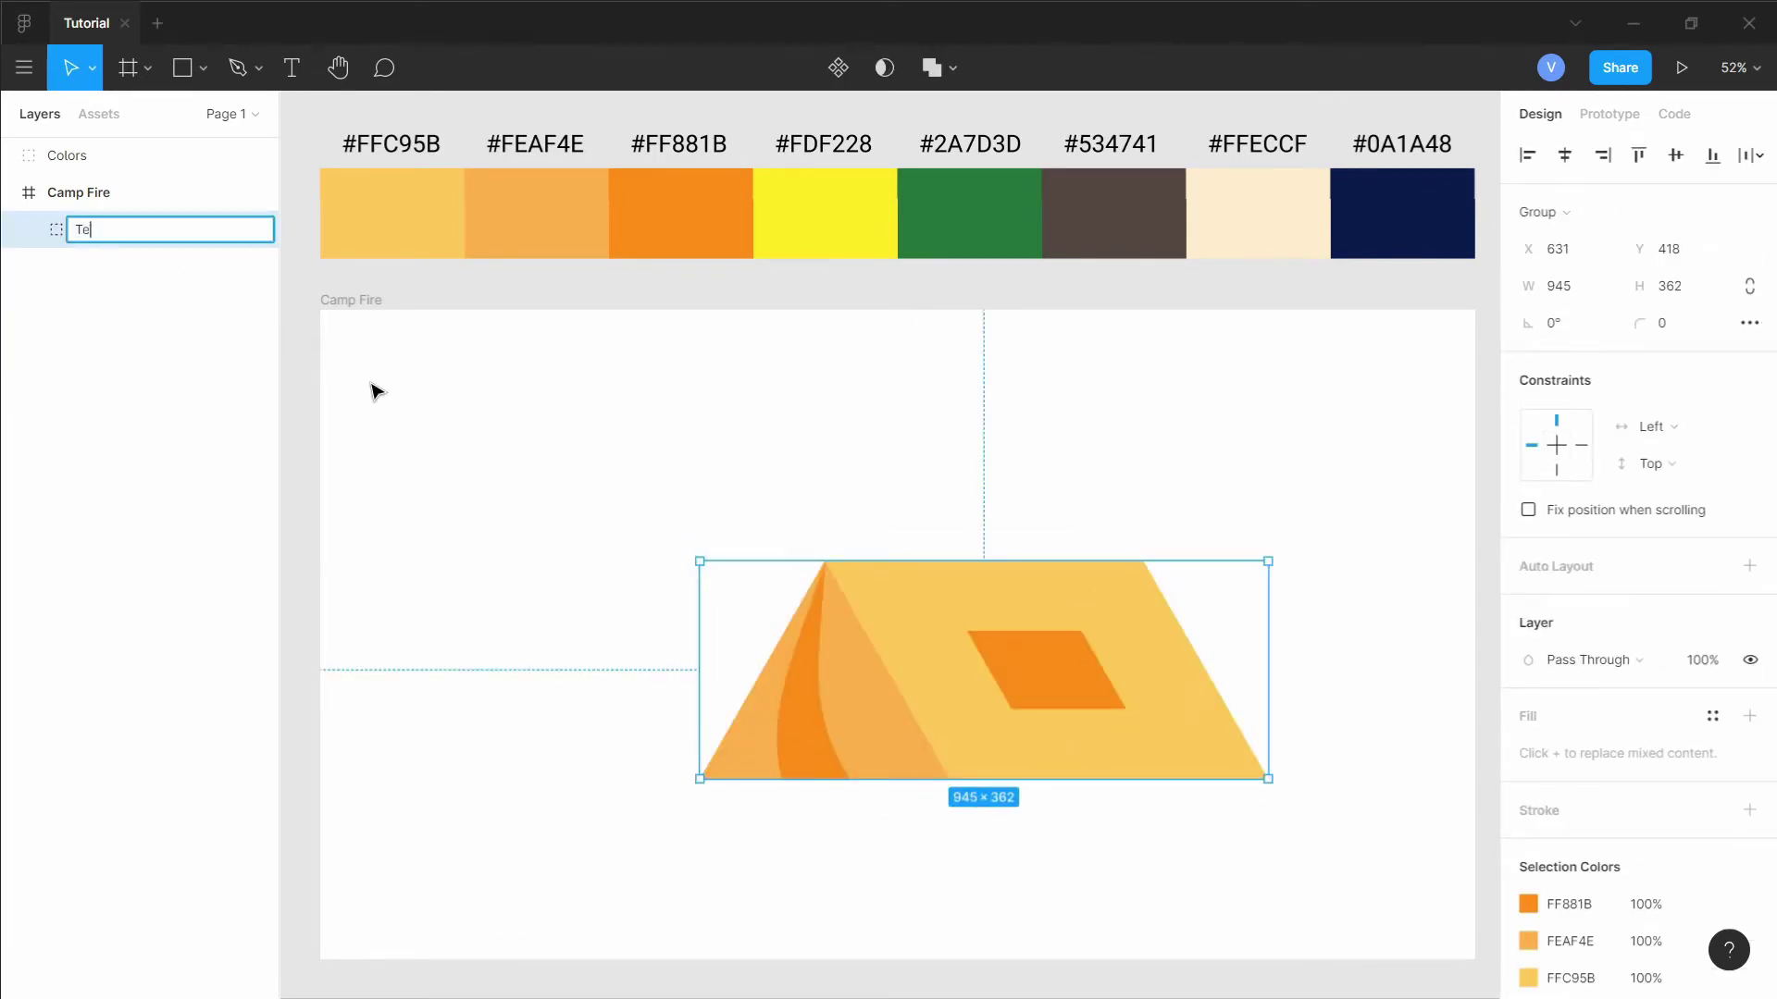
type("nt")
key("Return")
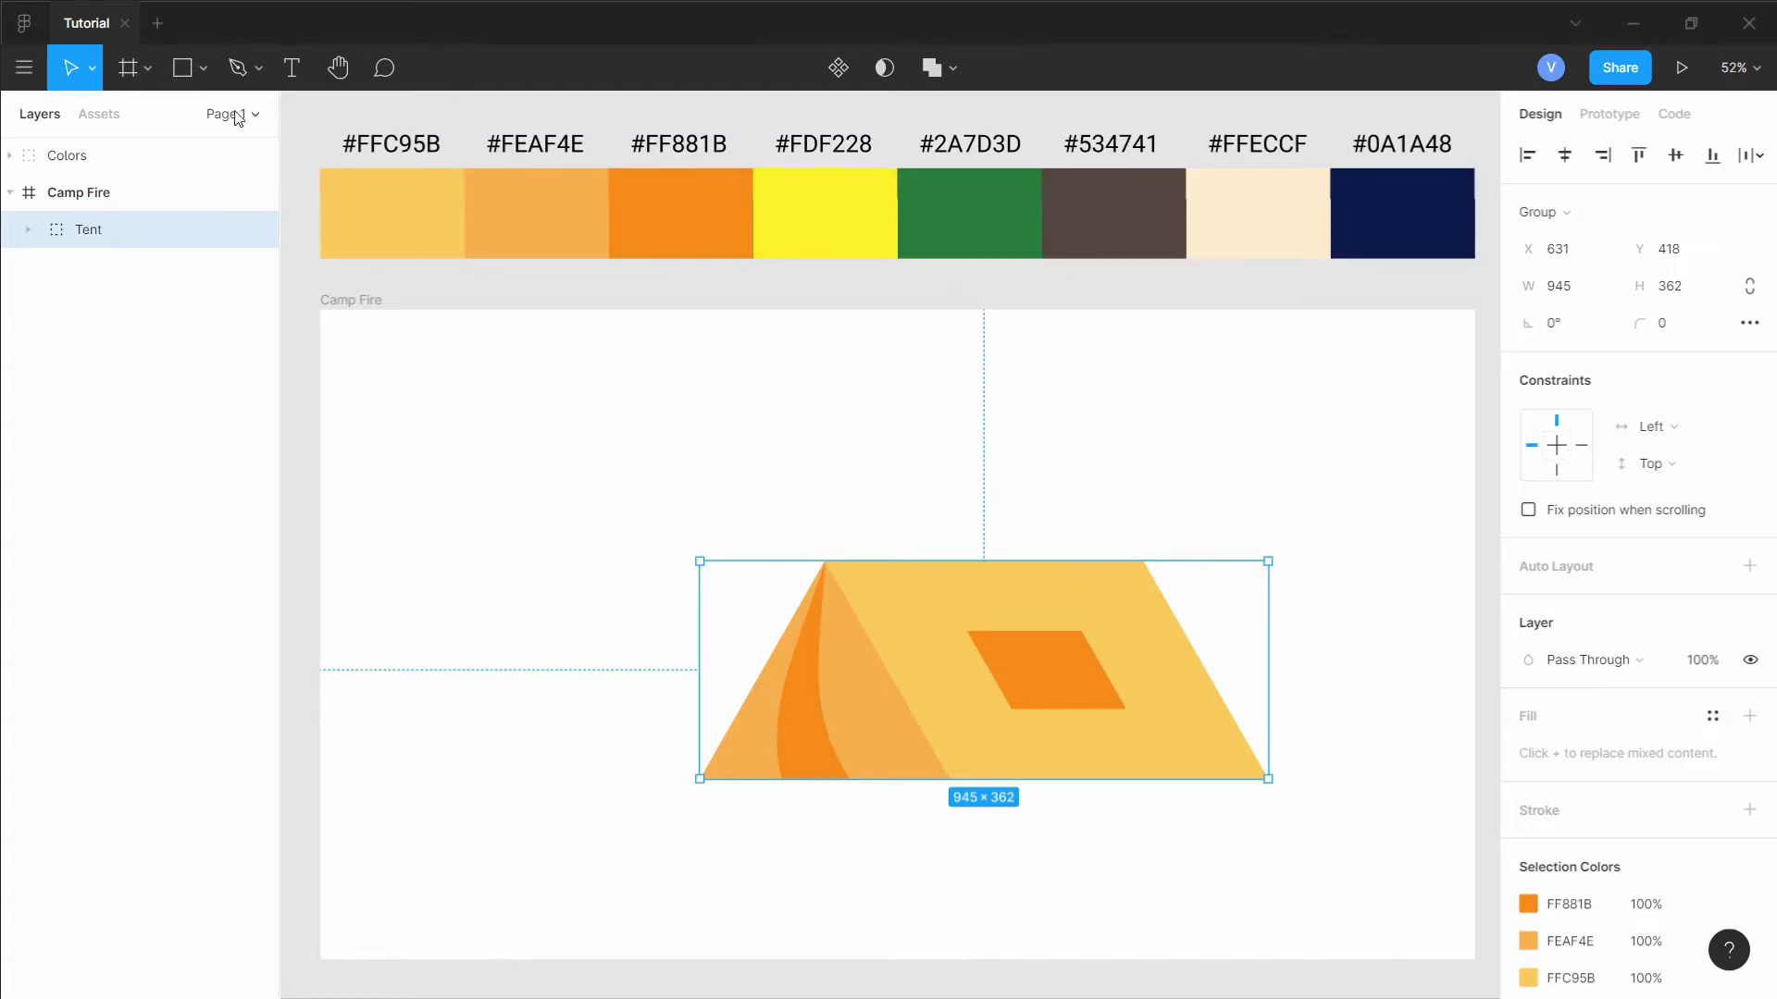
Scale the Tent group down to 736 × 281.94 and shift it slightly right and down.
left_click(90, 69)
left_click(97, 148)
left_click_drag(1273, 559, 1144, 625)
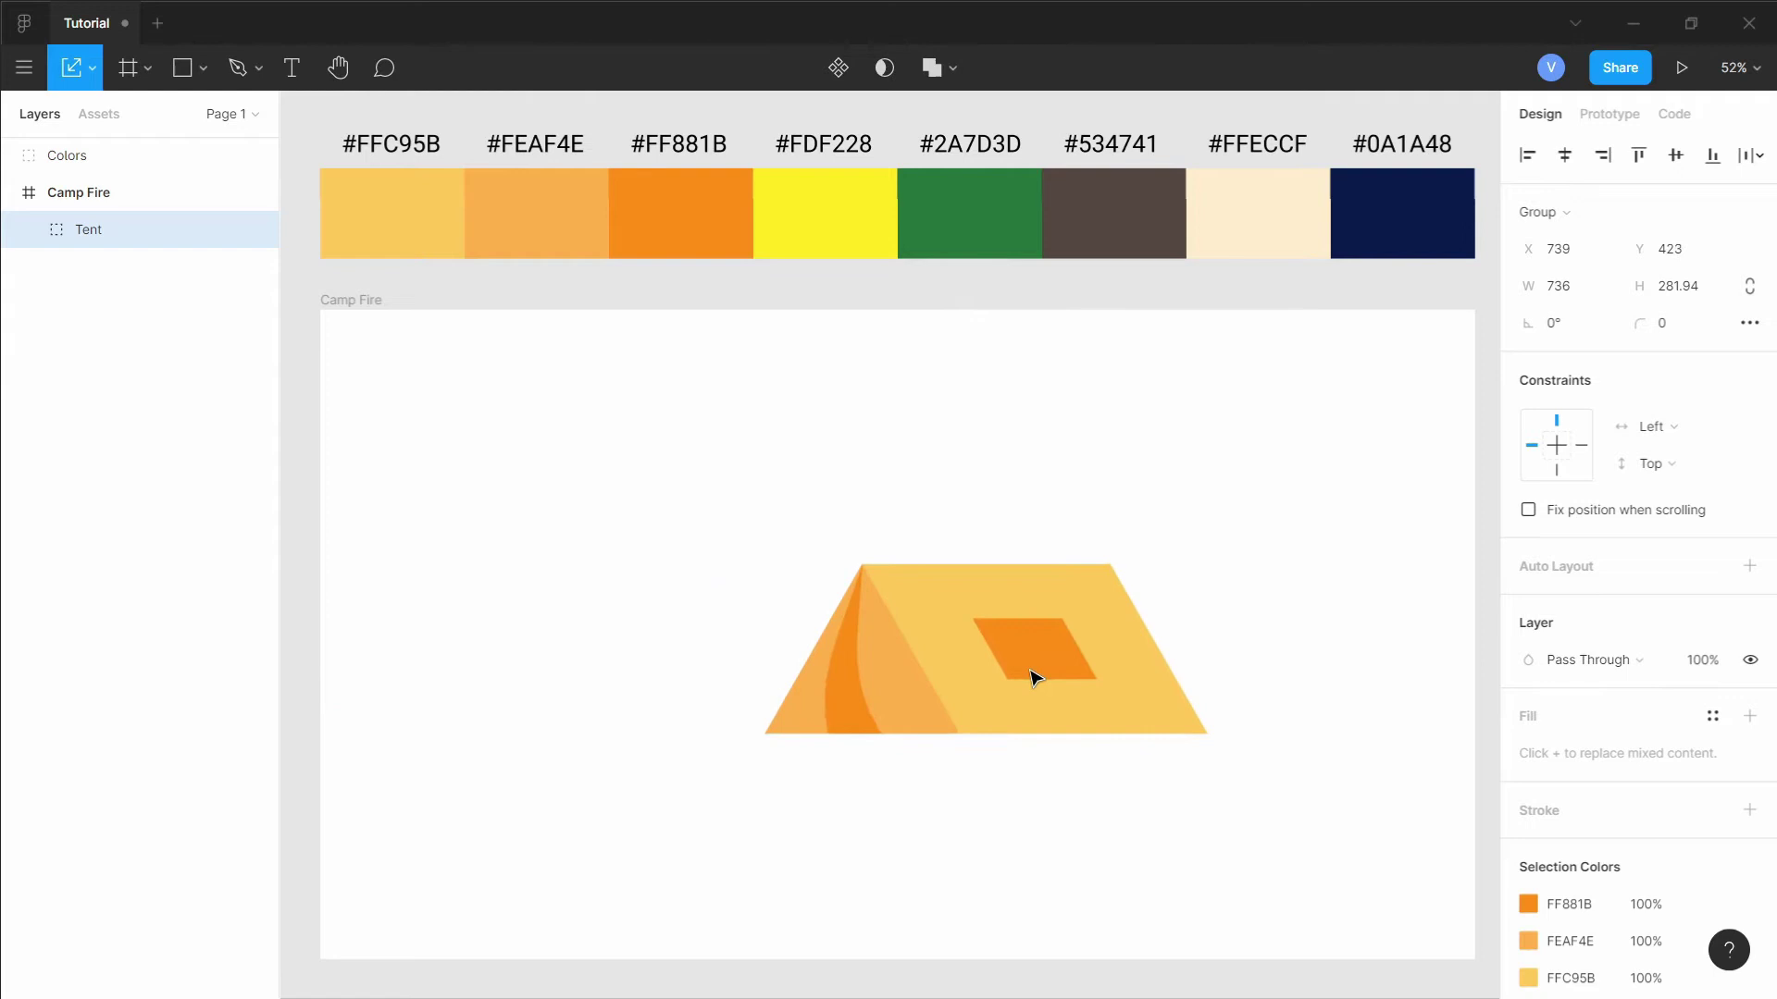
left_click(814, 880)
left_click_drag(932, 686, 975, 693)
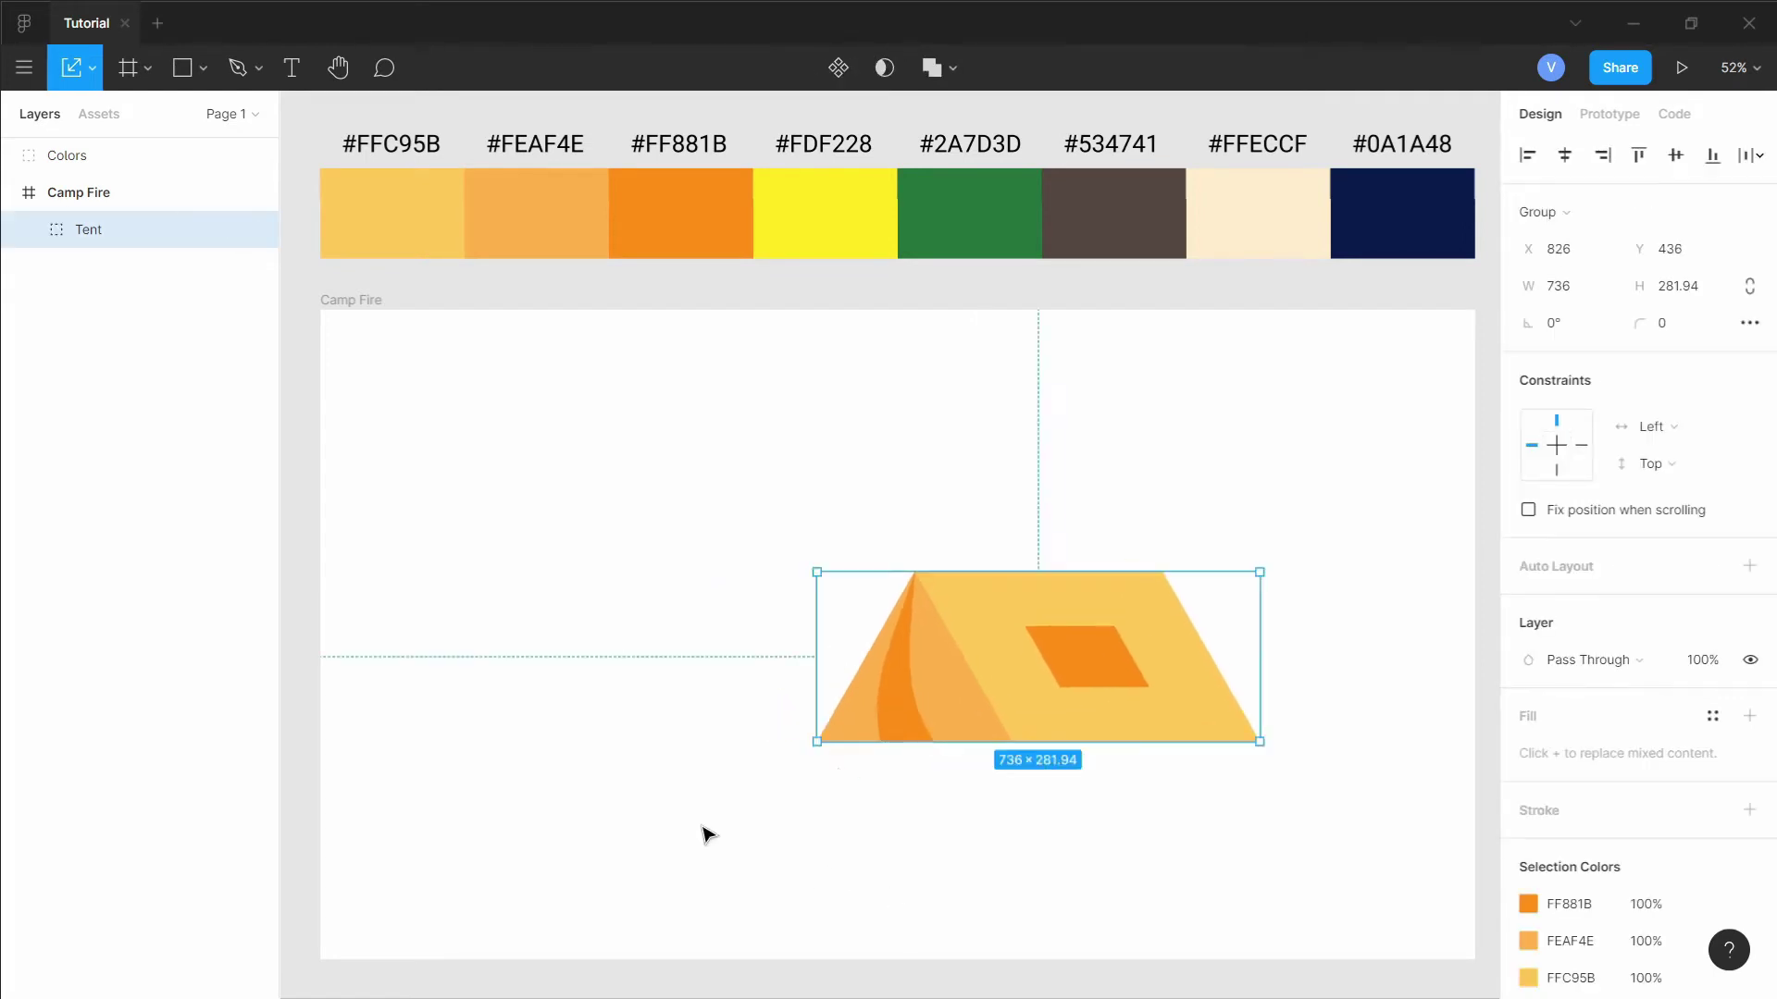
left_click(708, 836)
Draw thin grey log rectangles with corner radius 11, making the rightmost copy shorter.
left_click(203, 68)
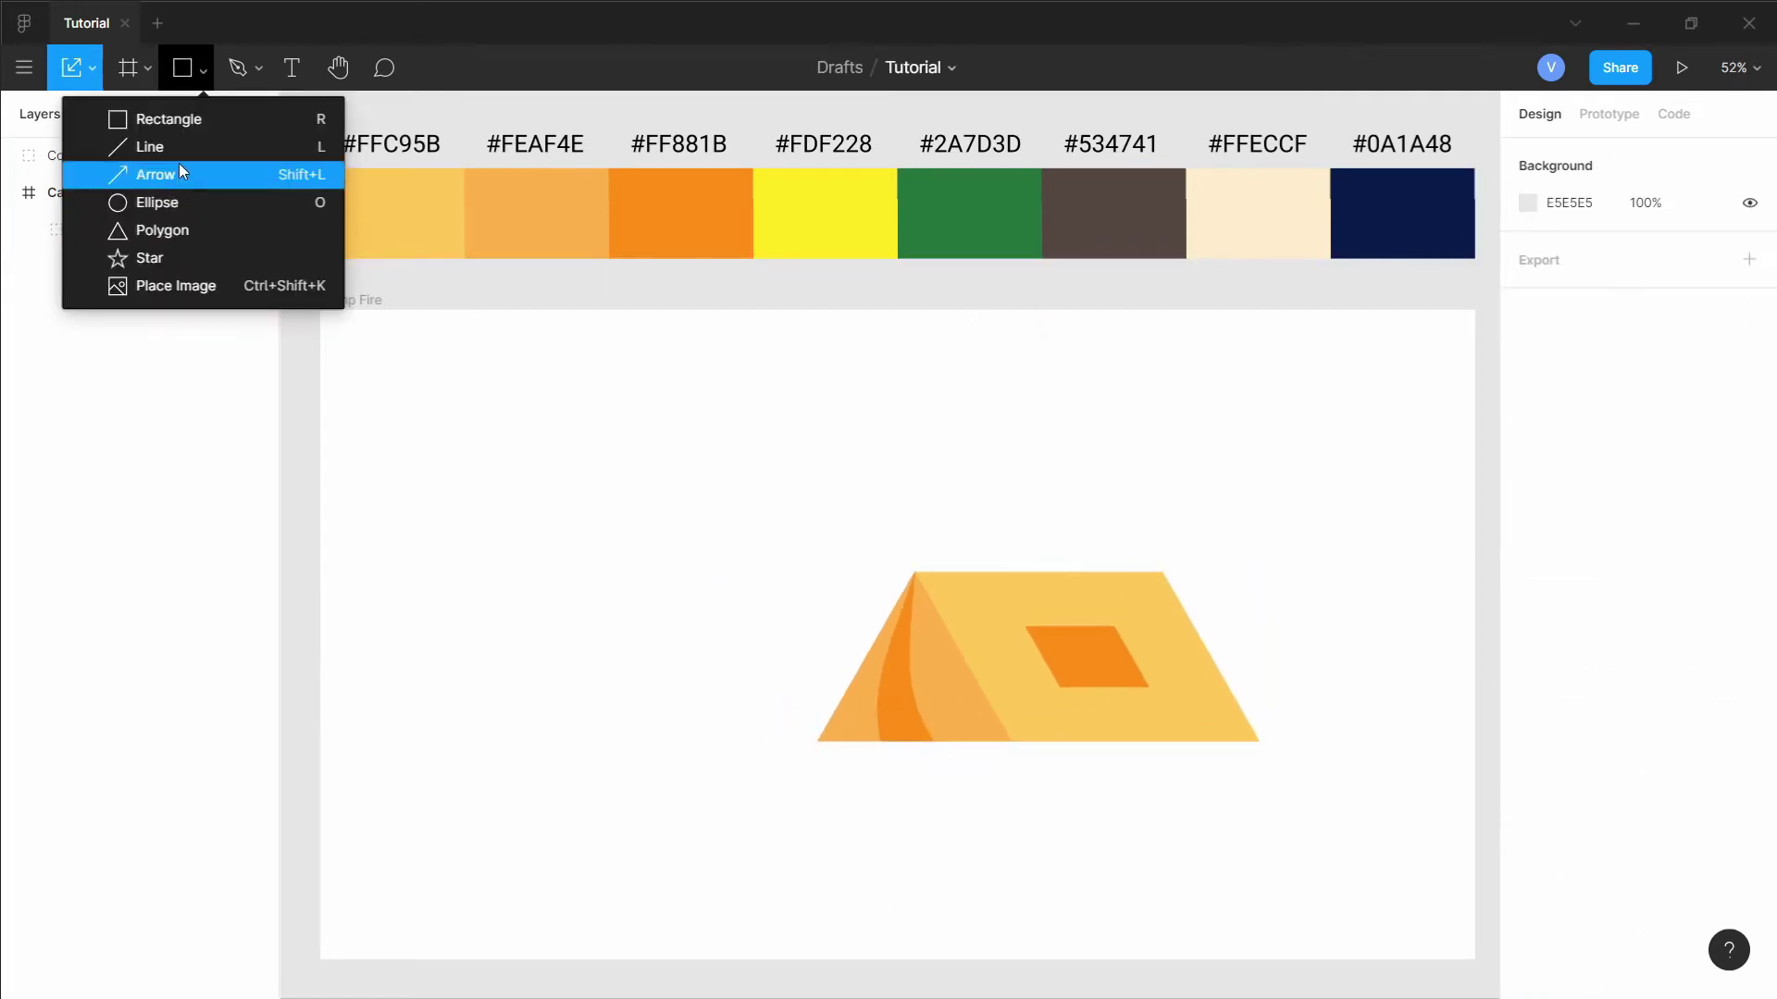
left_click(199, 114)
mouse_move(465, 500)
left_mouse_down()
mouse_move(512, 648)
mouse_move(504, 687)
left_mouse_up()
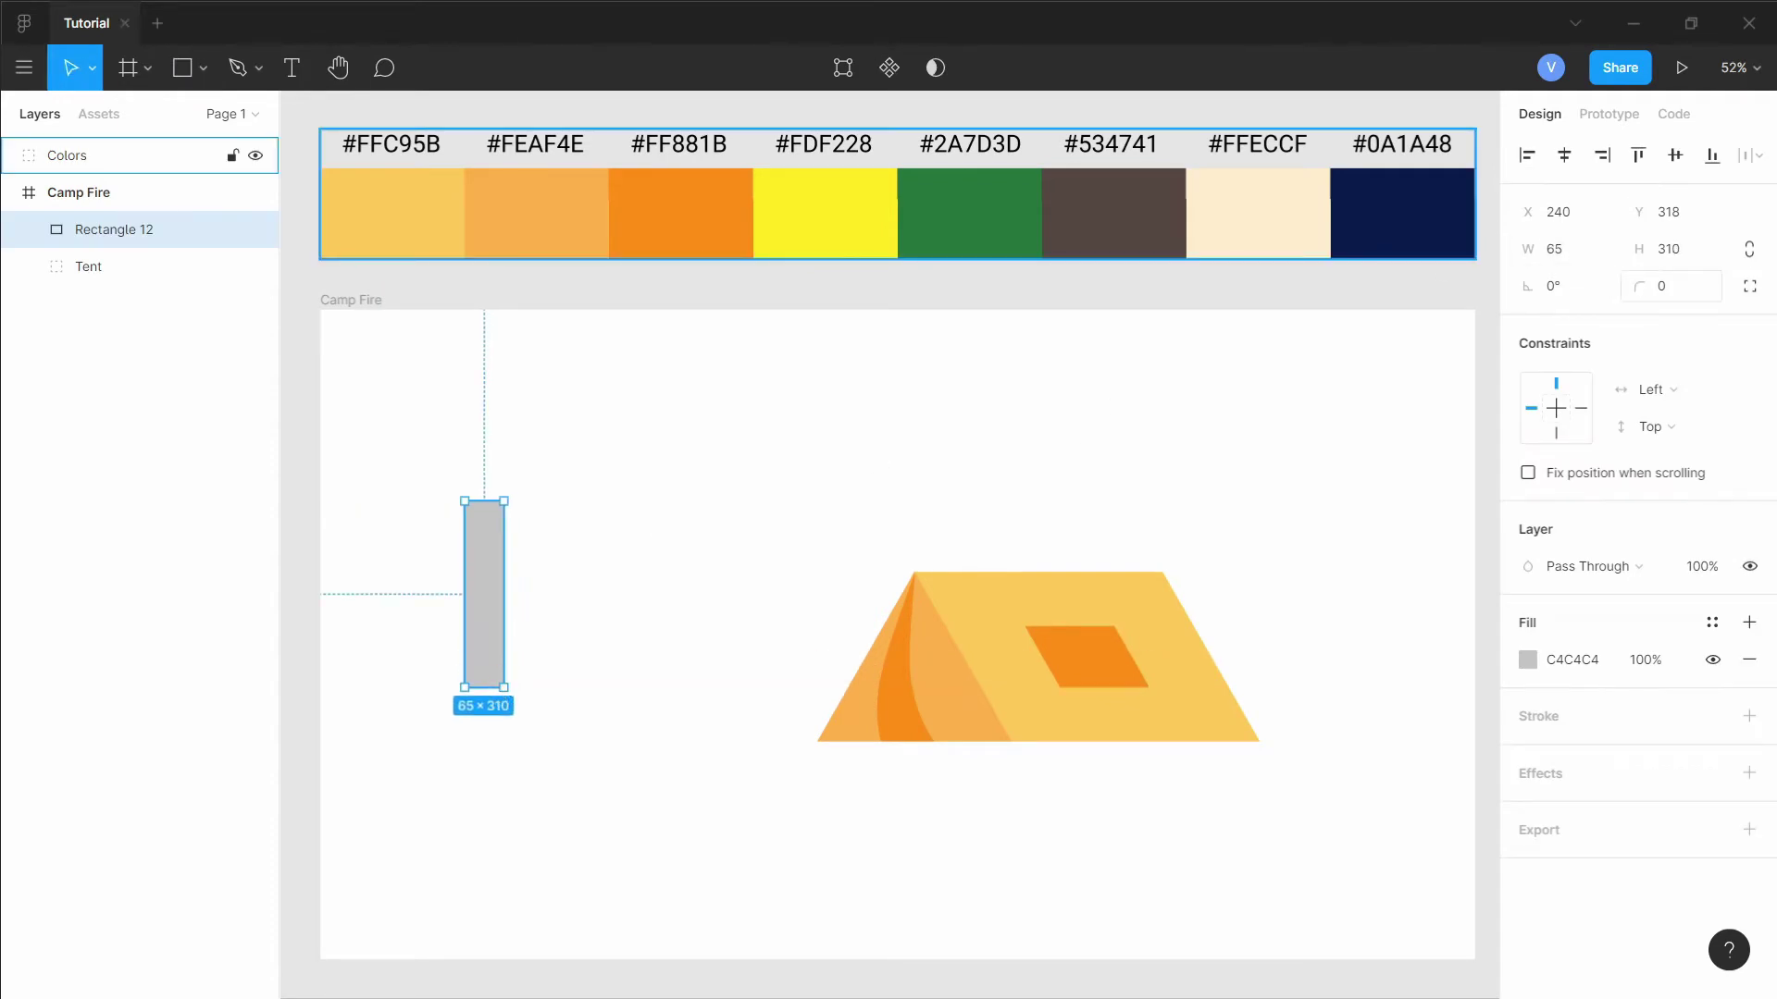
left_click_drag(1654, 285, 1657, 285)
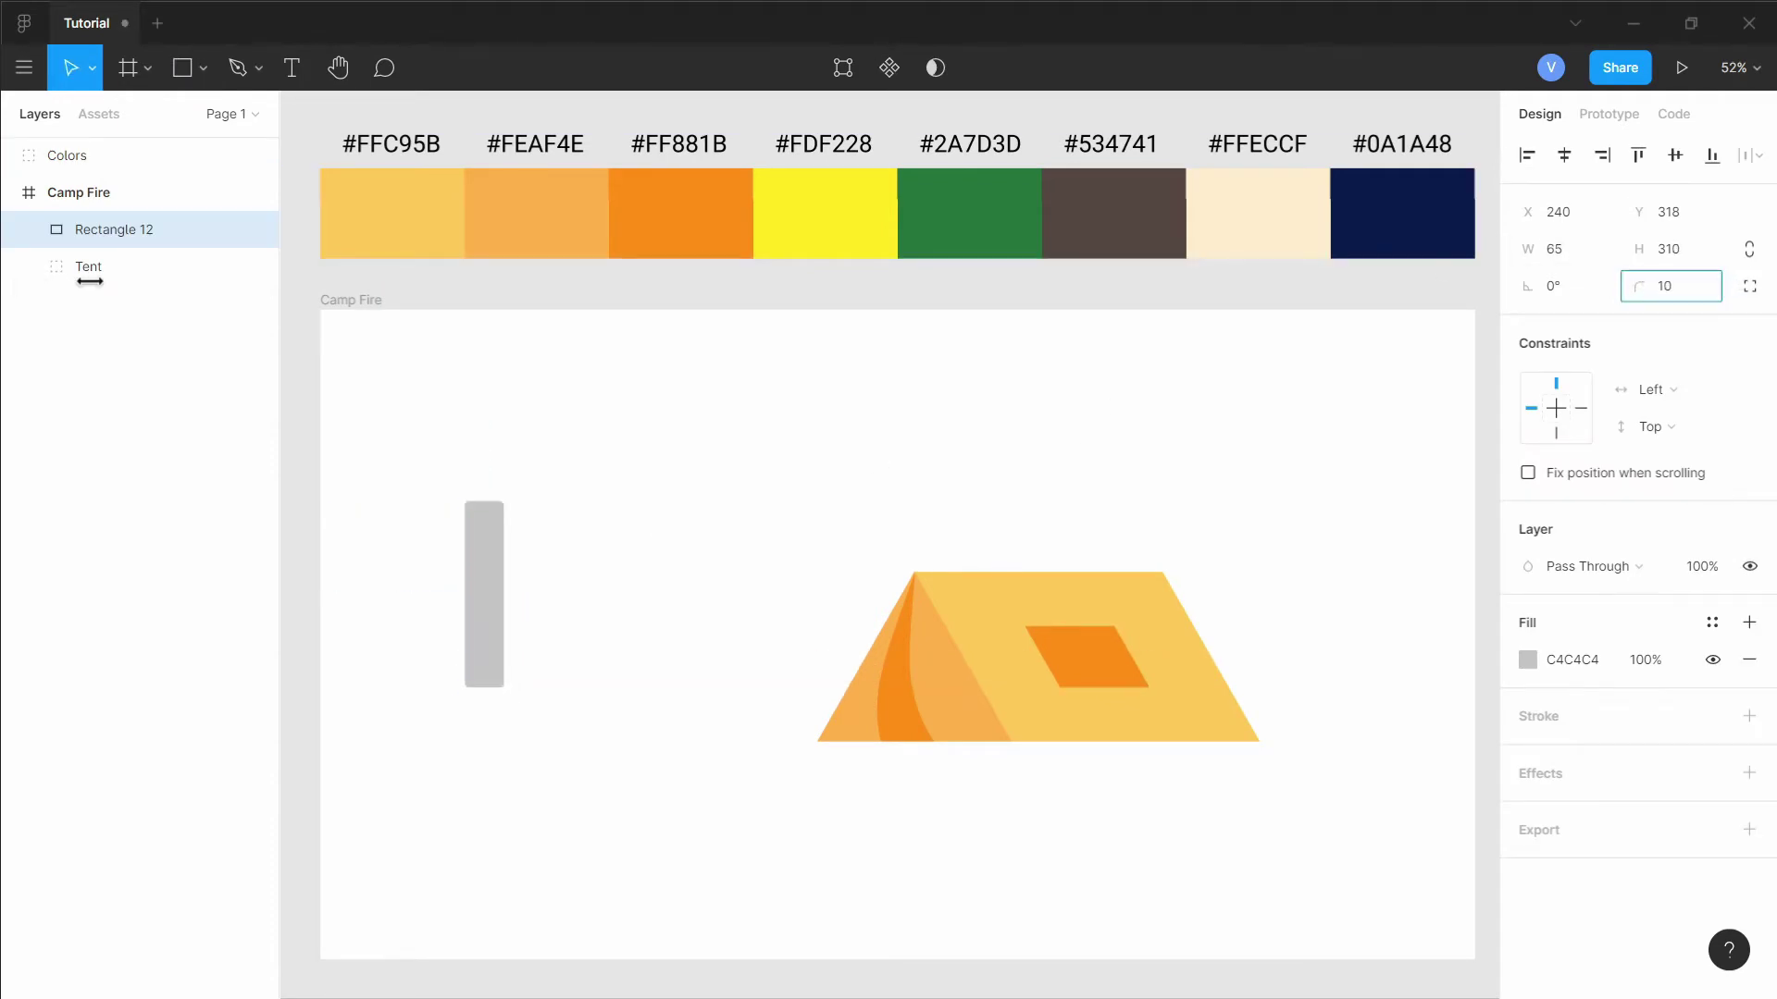
left_click_drag(90, 281, 592, 685)
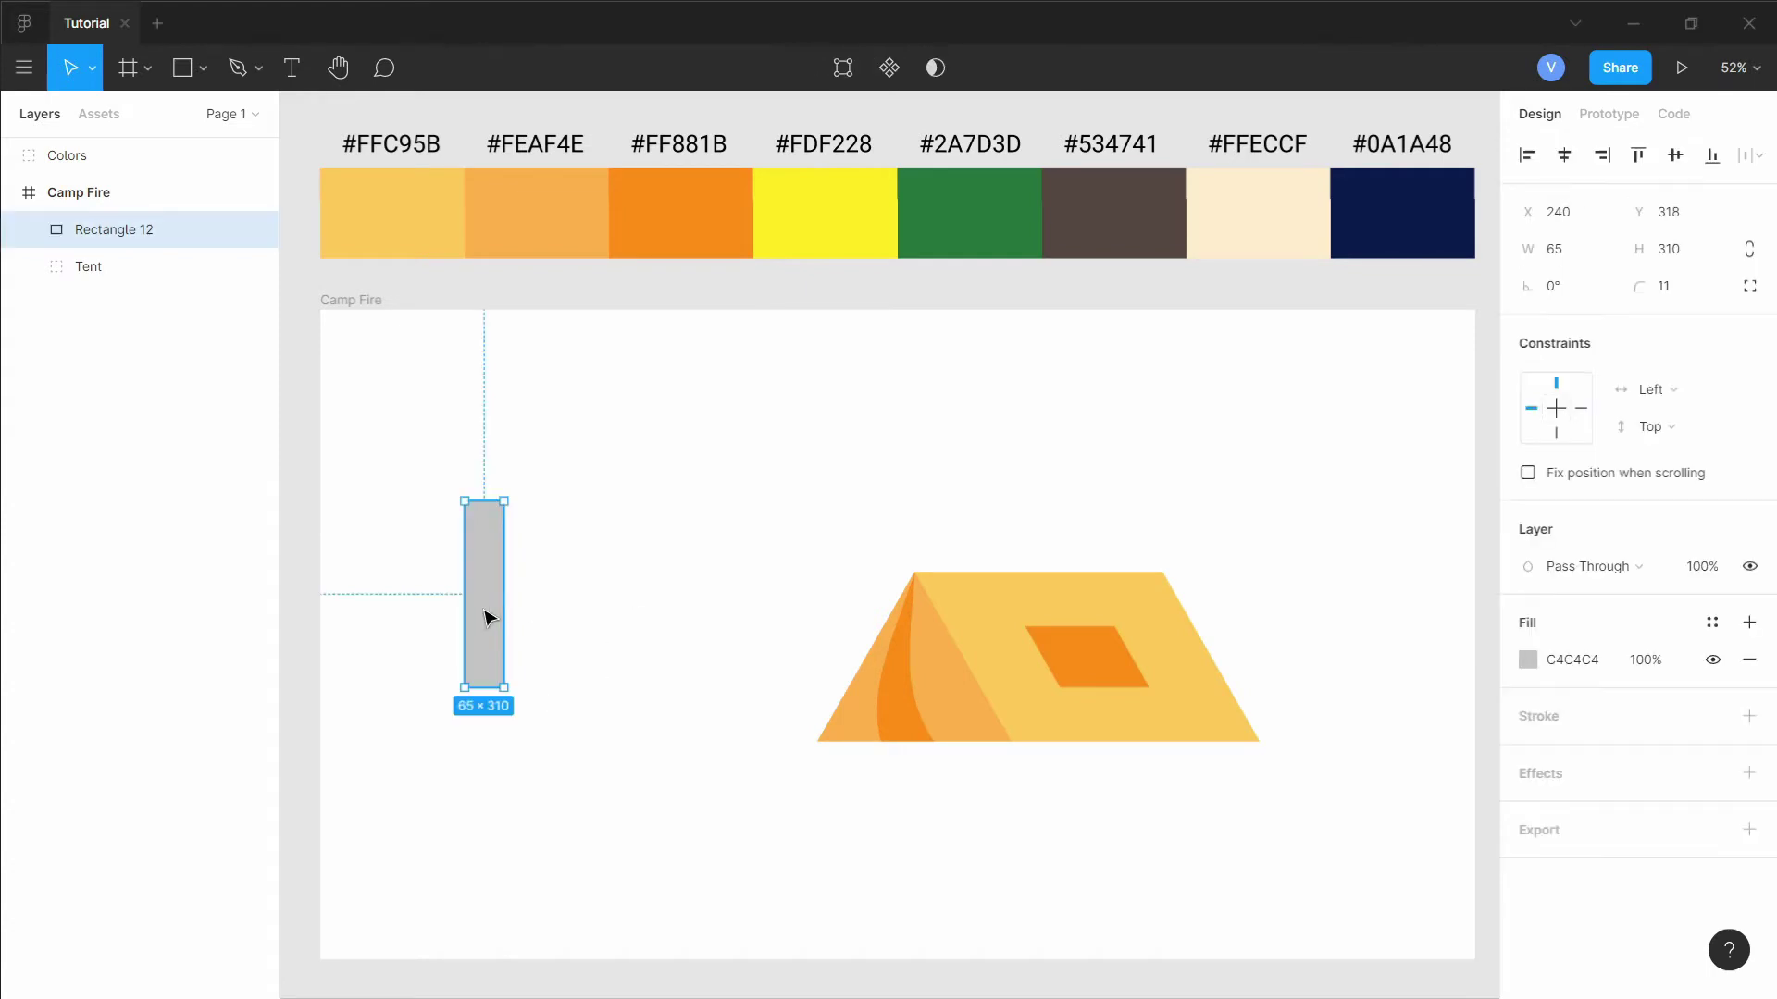
left_click_drag(488, 615, 592, 618)
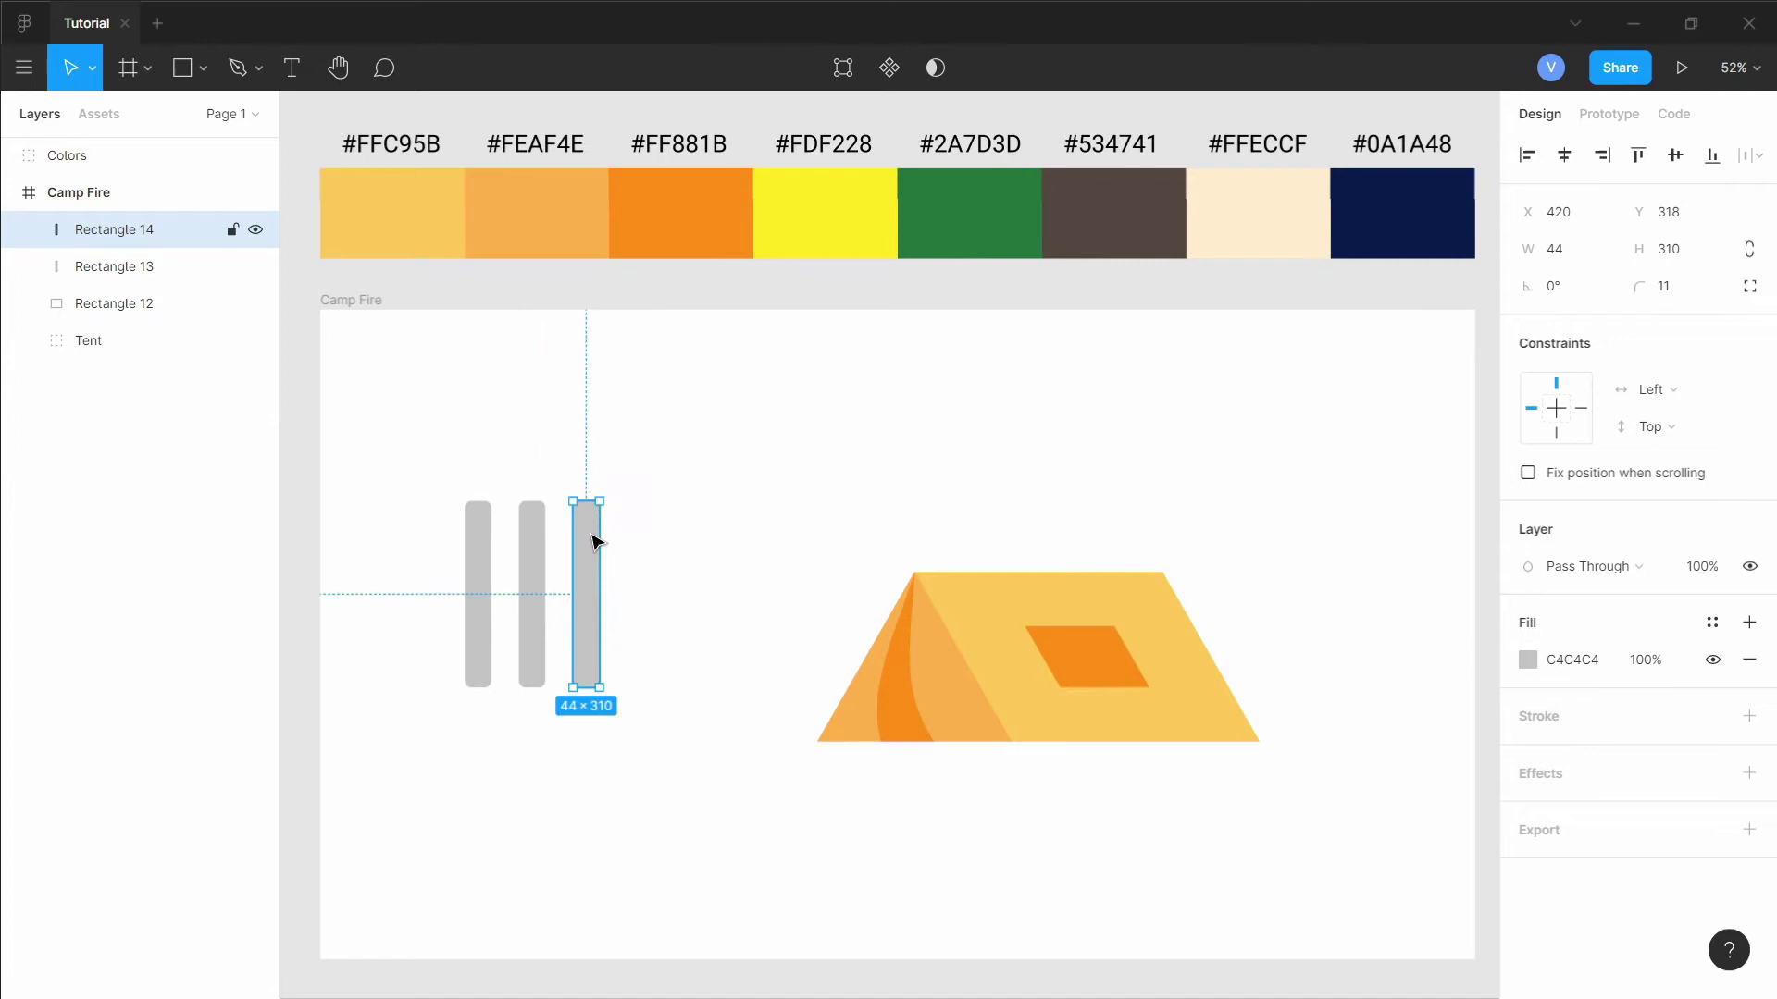
left_click_drag(577, 508, 587, 550)
left_click(698, 563)
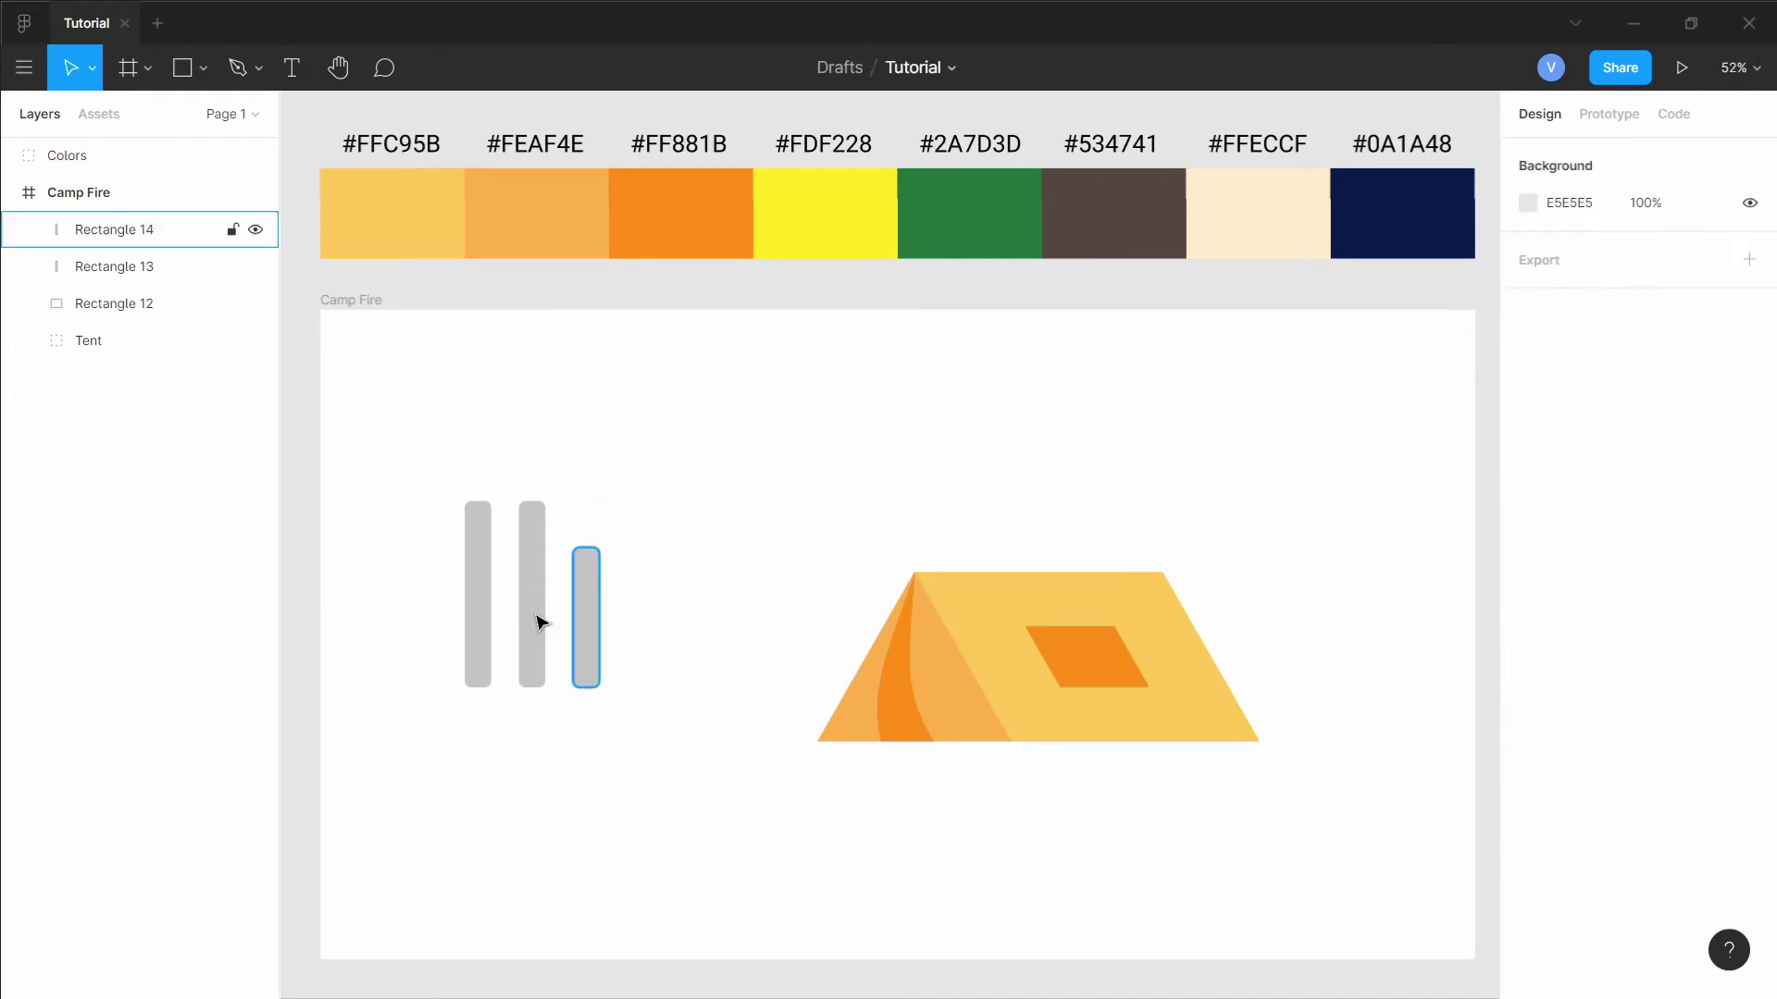
Fill the first log #534741 adjusted to rust-brown, and copy that colour to the other logs.
left_click(470, 600)
key("i")
left_click(1101, 242)
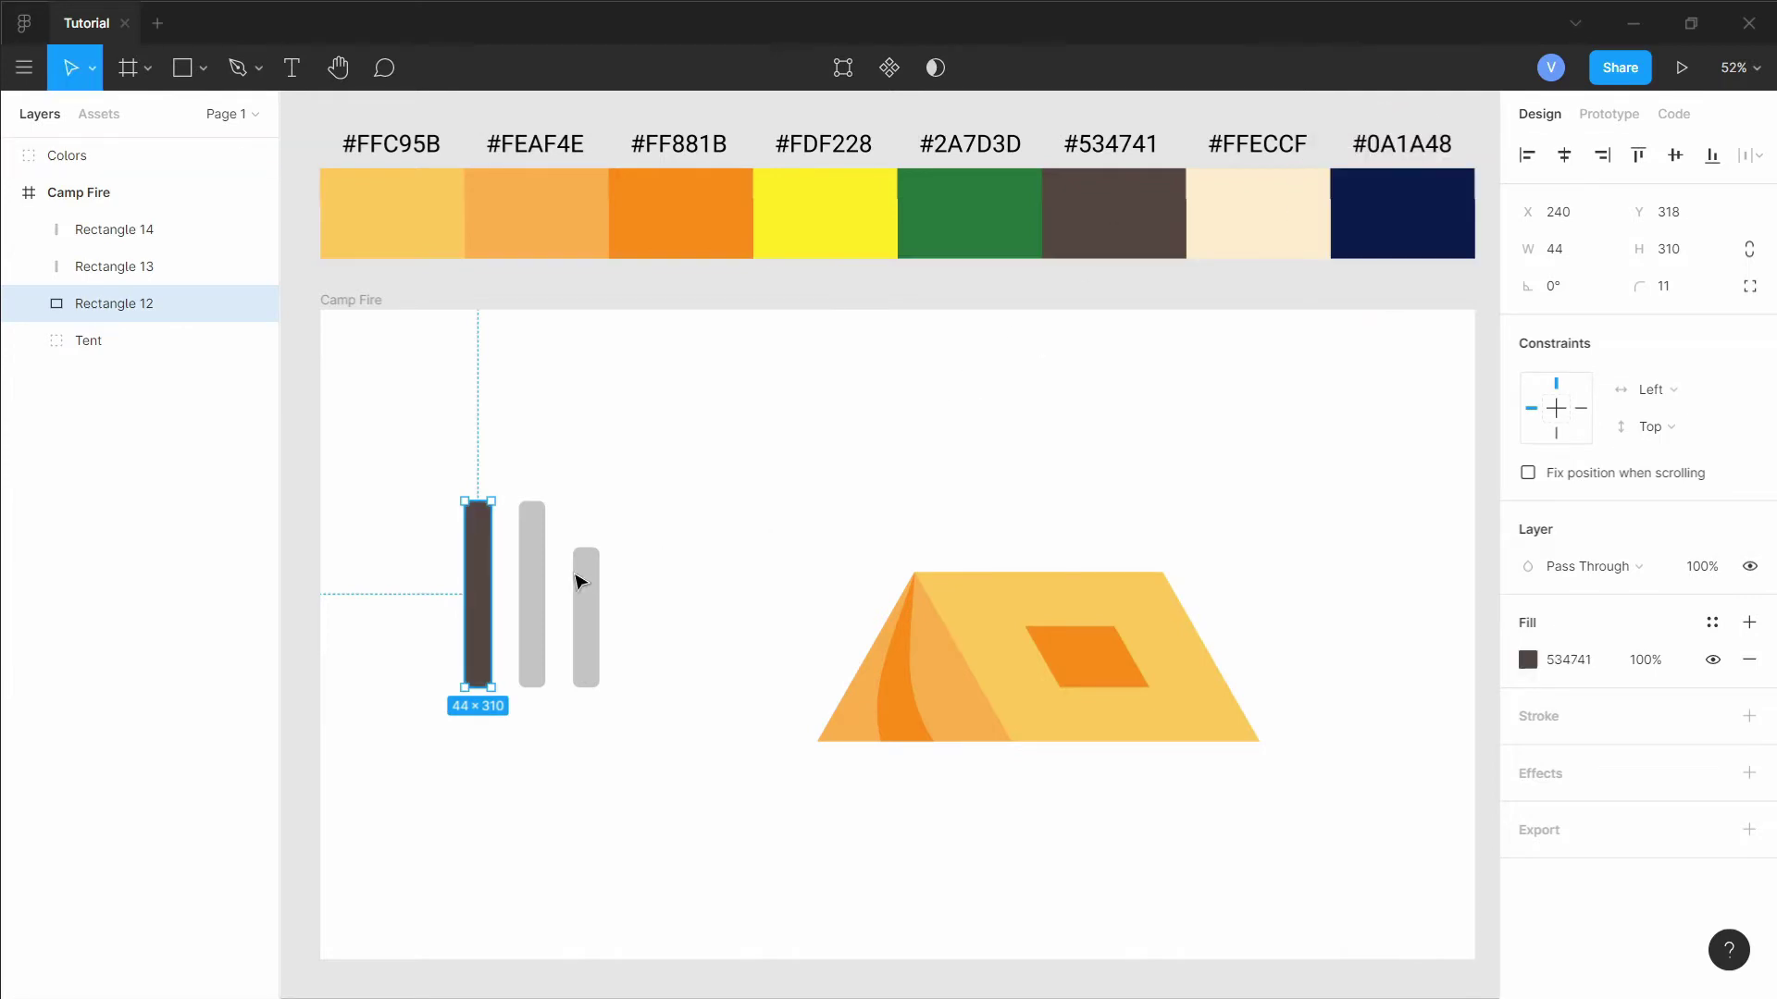
left_click(1528, 659)
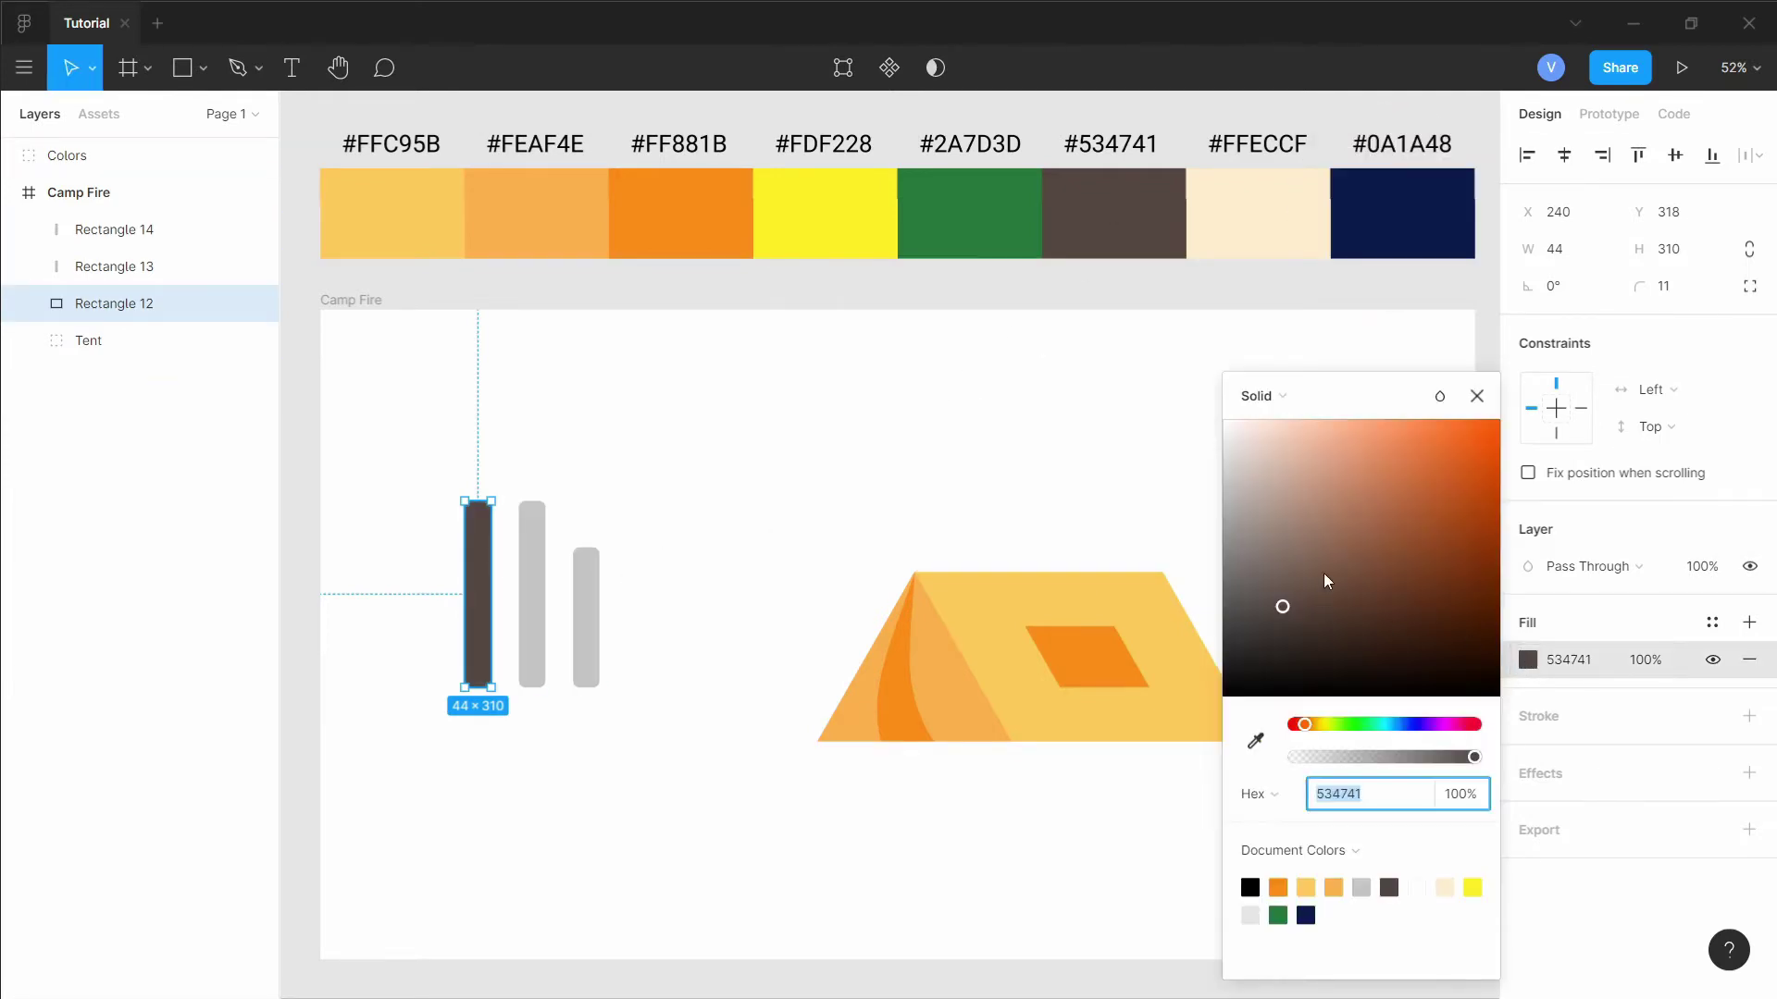
mouse_move(1483, 569)
left_mouse_down()
mouse_move(1447, 581)
mouse_move(1425, 553)
mouse_move(1458, 530)
mouse_move(1439, 510)
left_mouse_up()
left_click(543, 609)
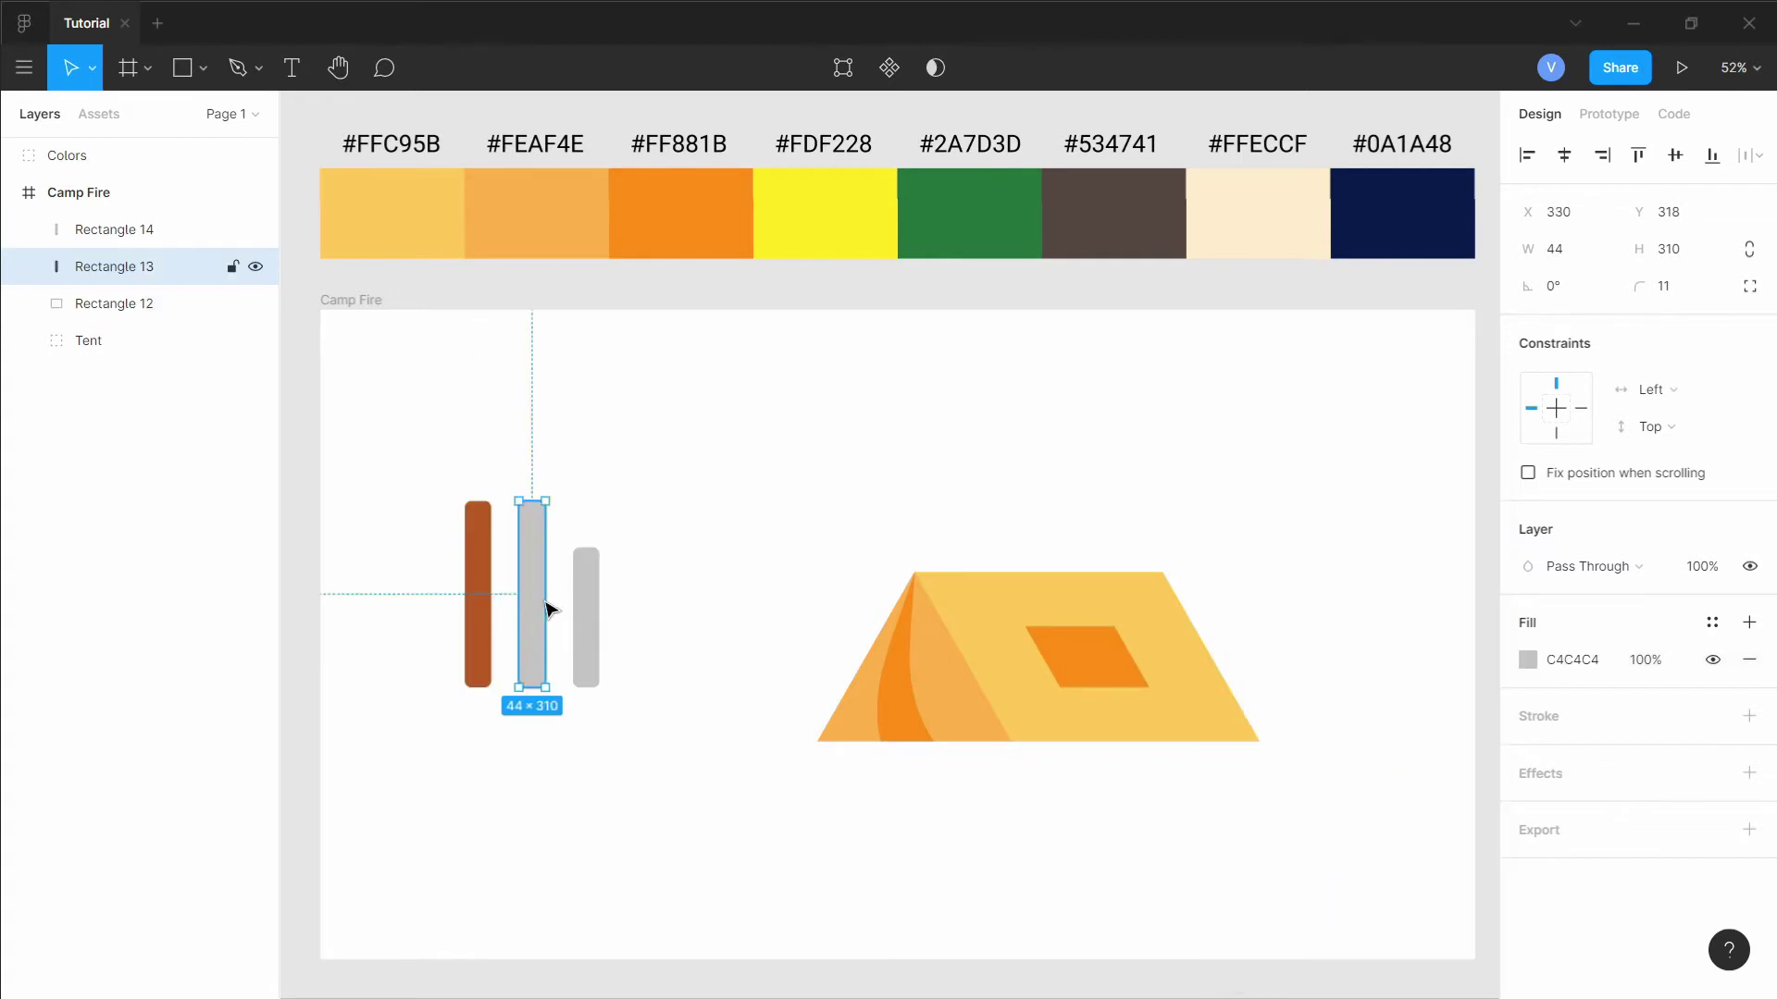
left_click(585, 618, "shift")
key("i")
left_click(477, 579)
left_click(504, 588)
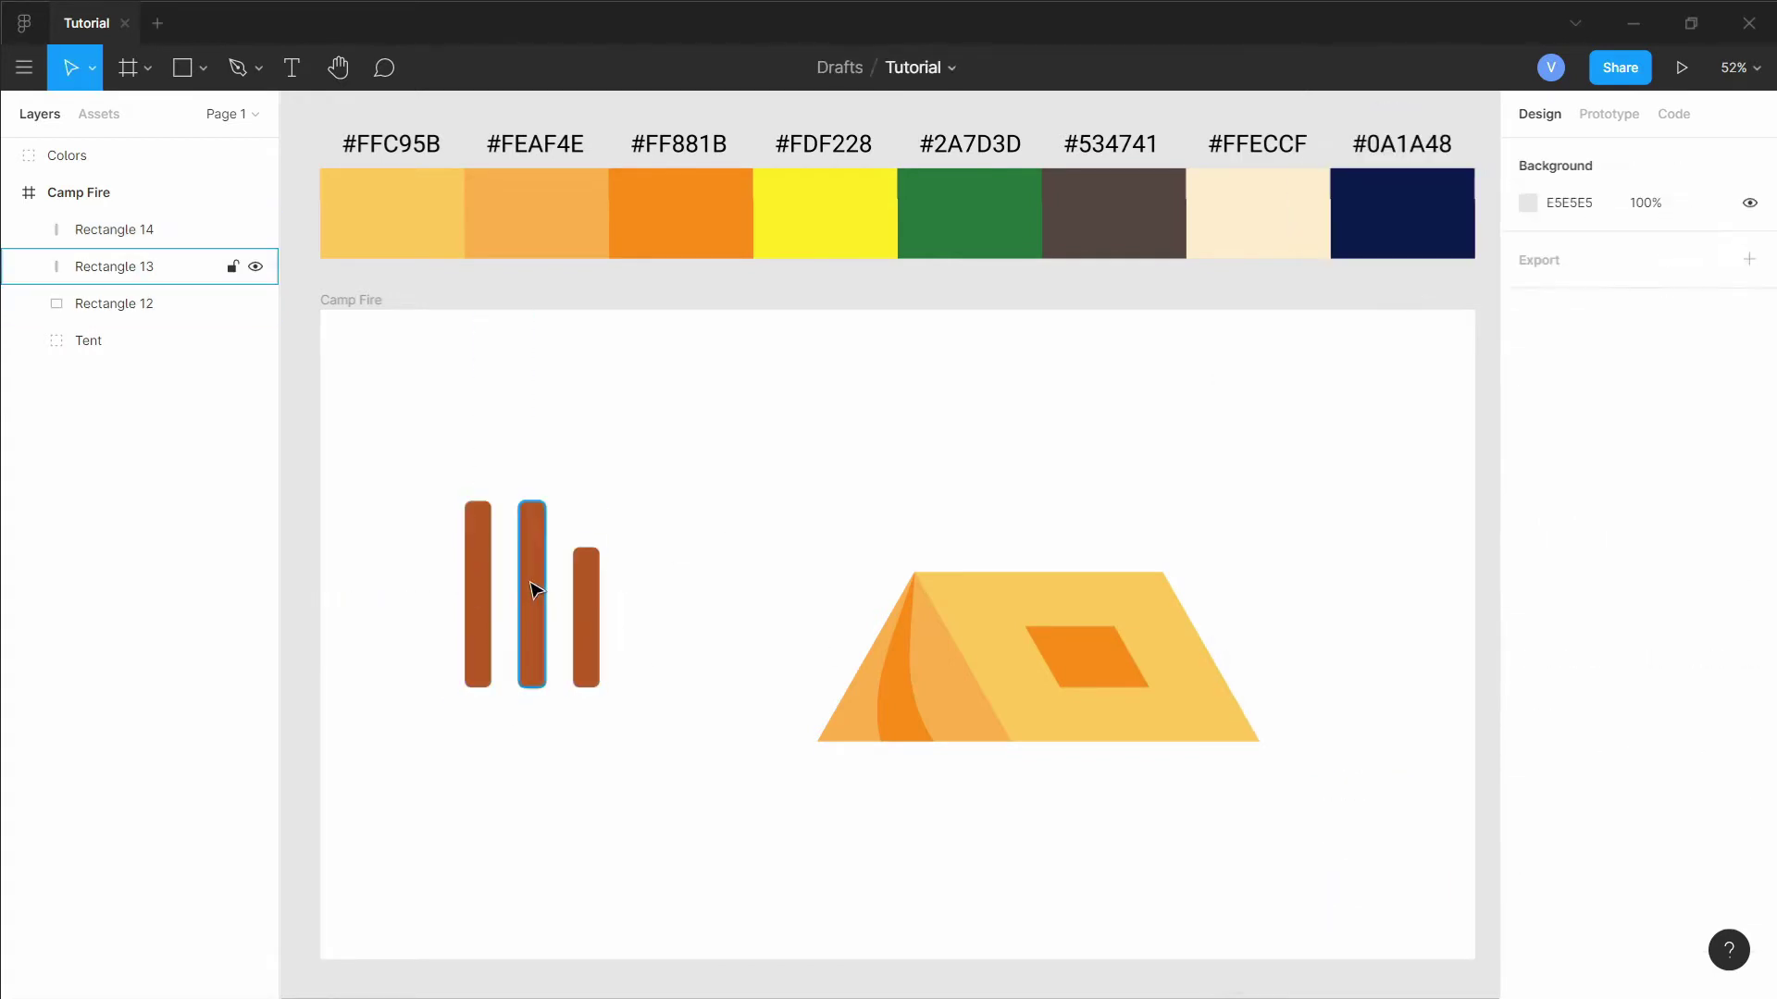
Lighten the middle log's fill to orange.
left_click(531, 590)
left_click(1527, 659)
left_click_drag(1442, 504, 1447, 458)
left_click(583, 618)
left_click(1527, 659)
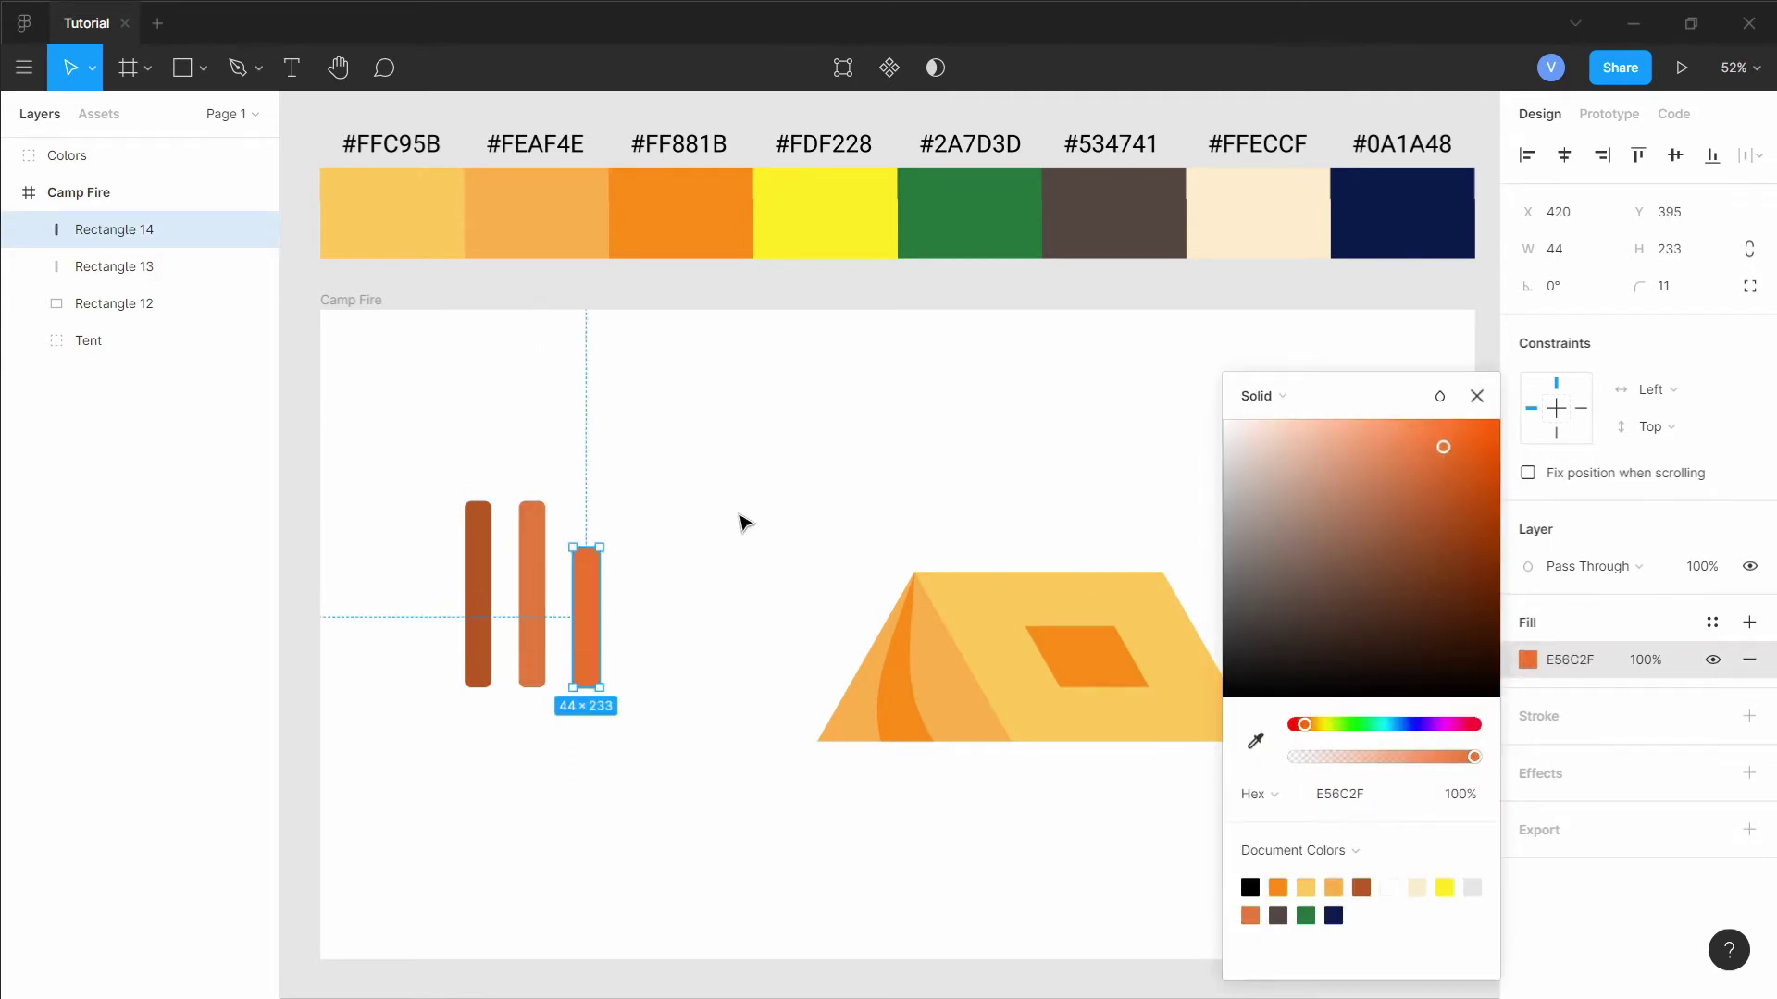
Tilt the first log to about 74° and the middle to about -68°, and rotate the thinned short log across them.
left_click(479, 637)
left_click_drag(502, 695, 492, 579)
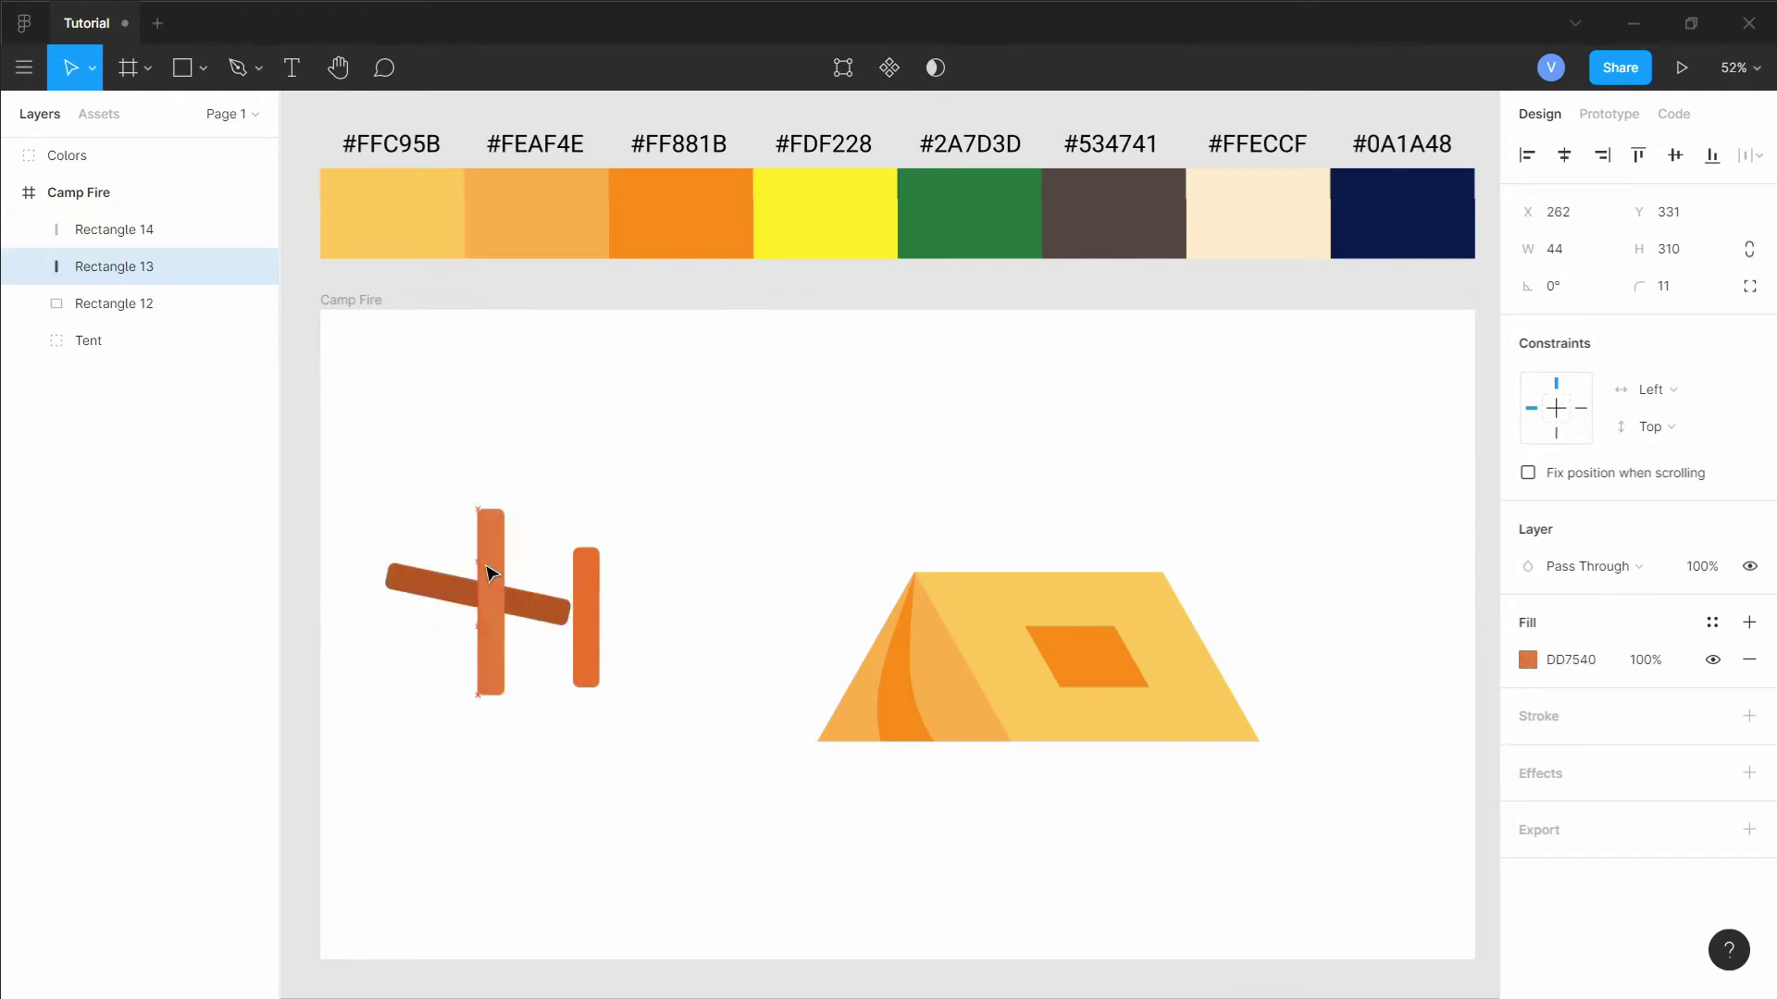
left_click_drag(516, 701, 380, 663)
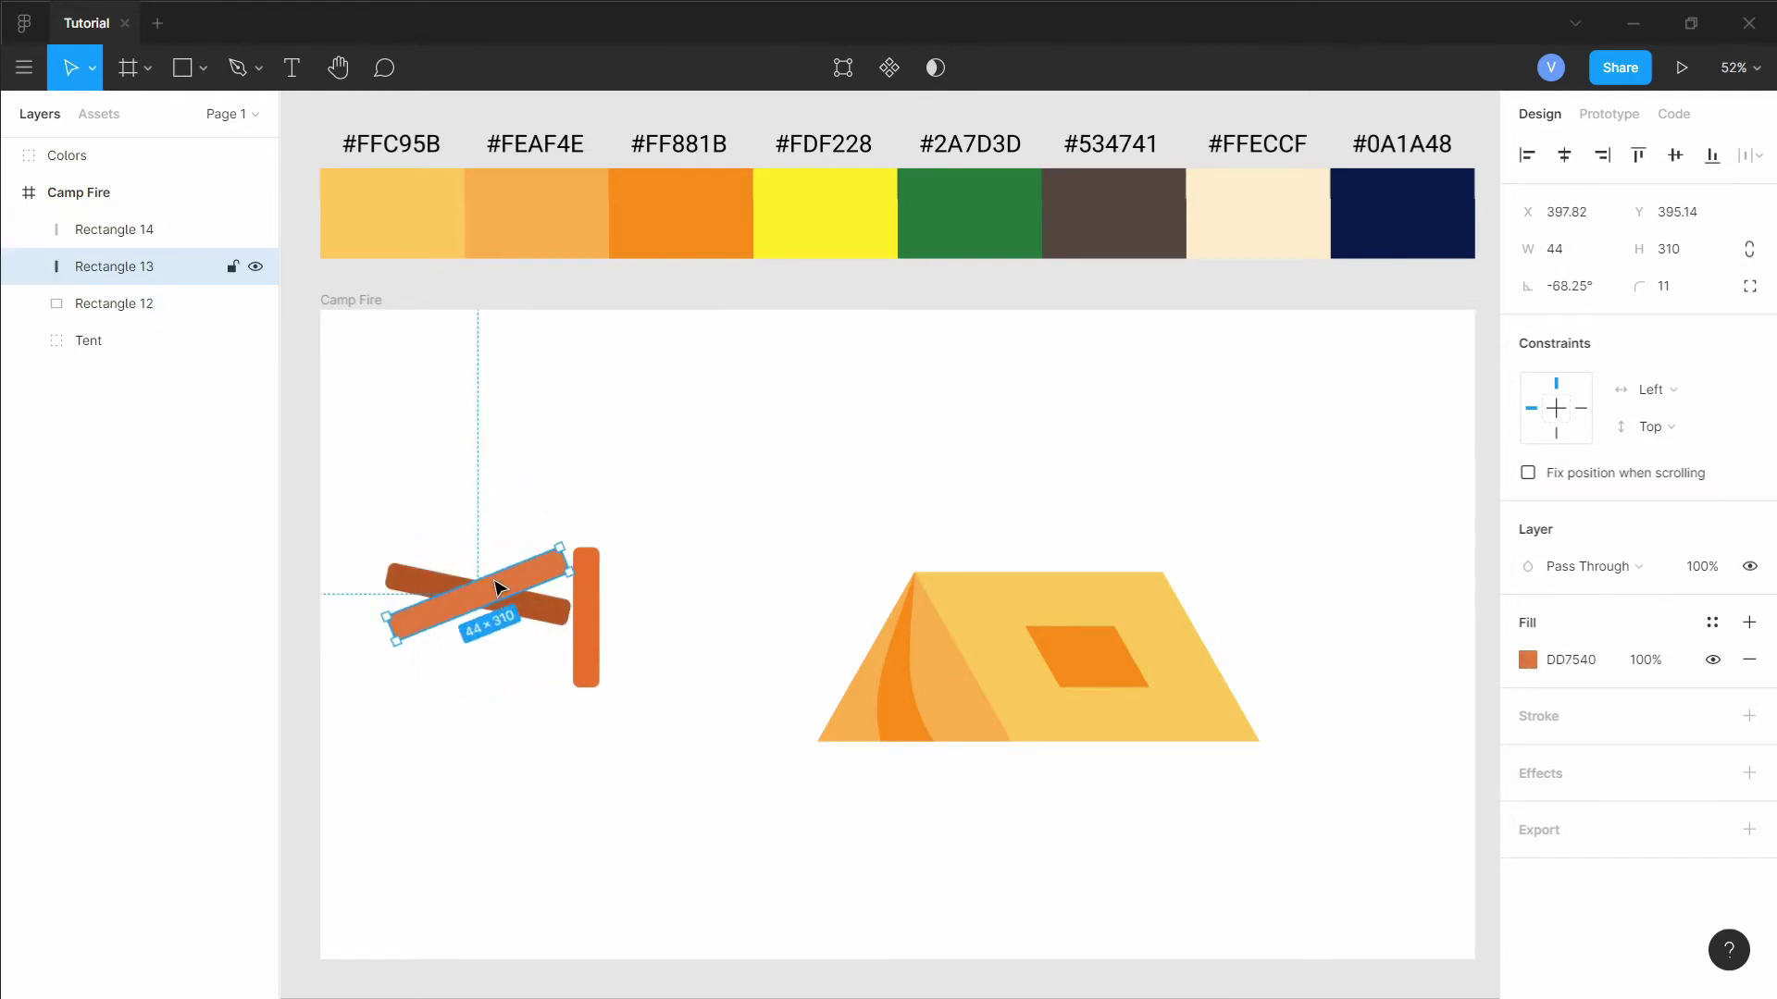
left_click_drag(497, 588, 476, 595)
left_click(596, 615)
left_click_drag(598, 614, 590, 613)
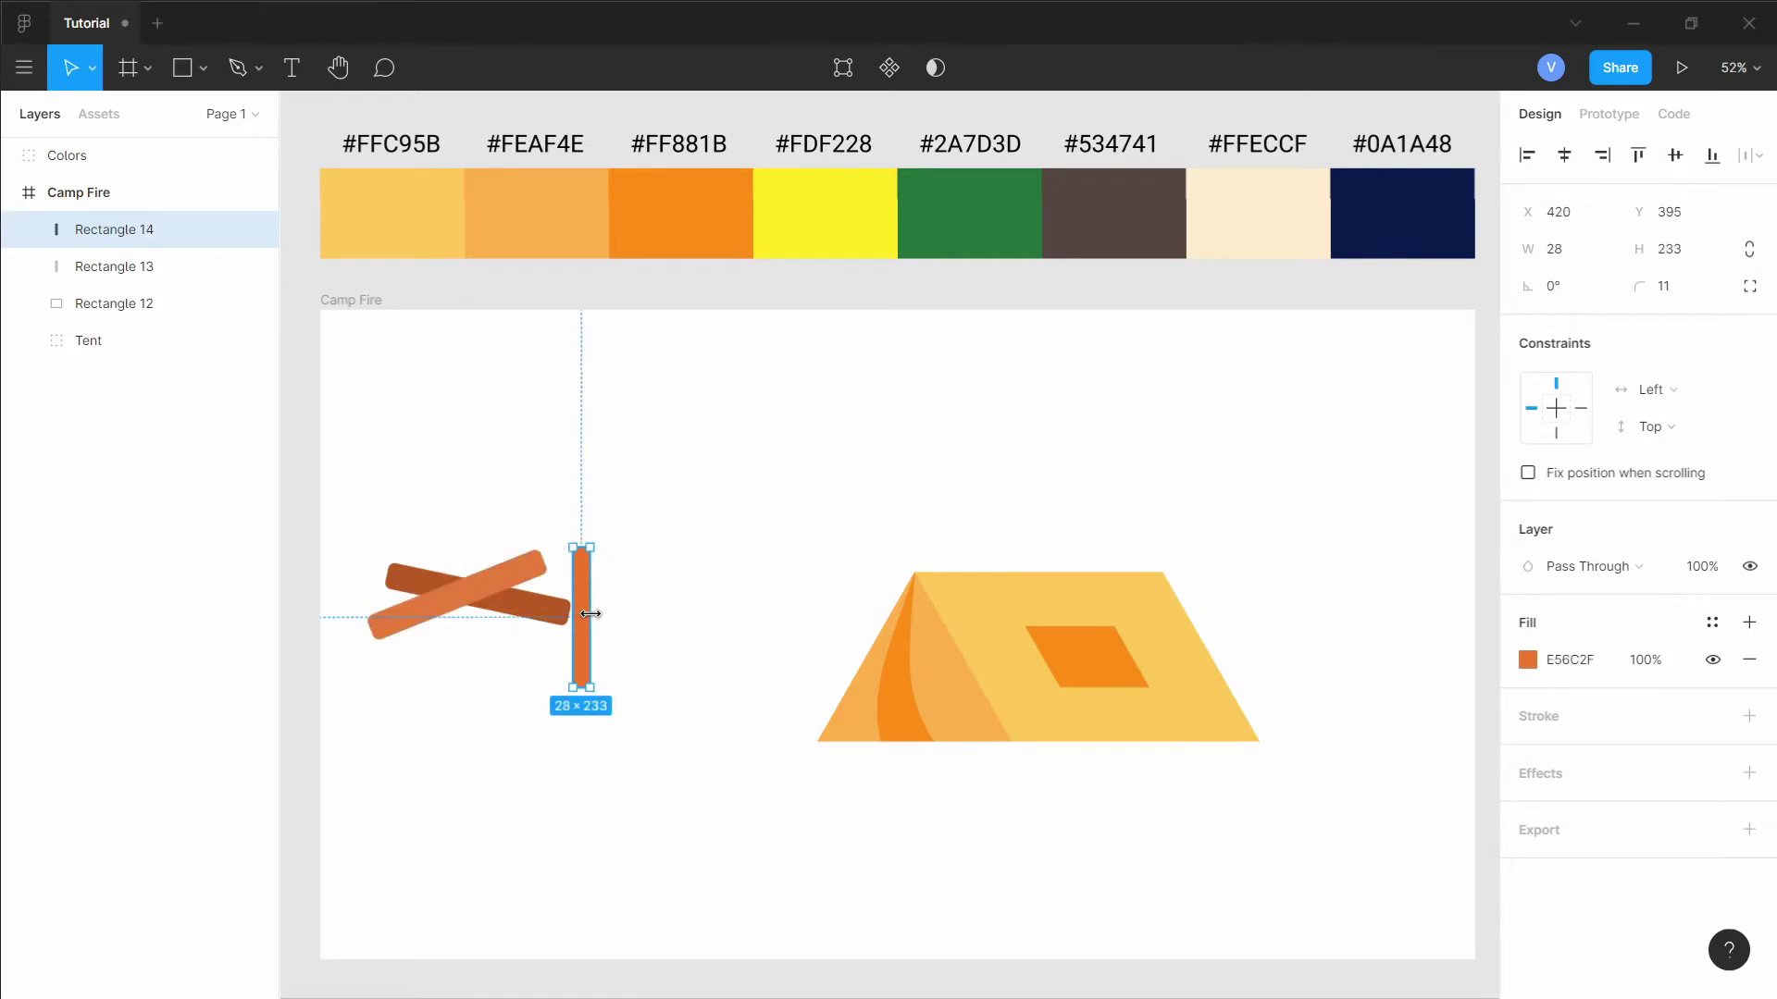
left_click_drag(599, 689, 487, 606)
key("Escape")
Lighten the short log's orange, send it behind the middle log, and nudge it down-right.
left_click(482, 597)
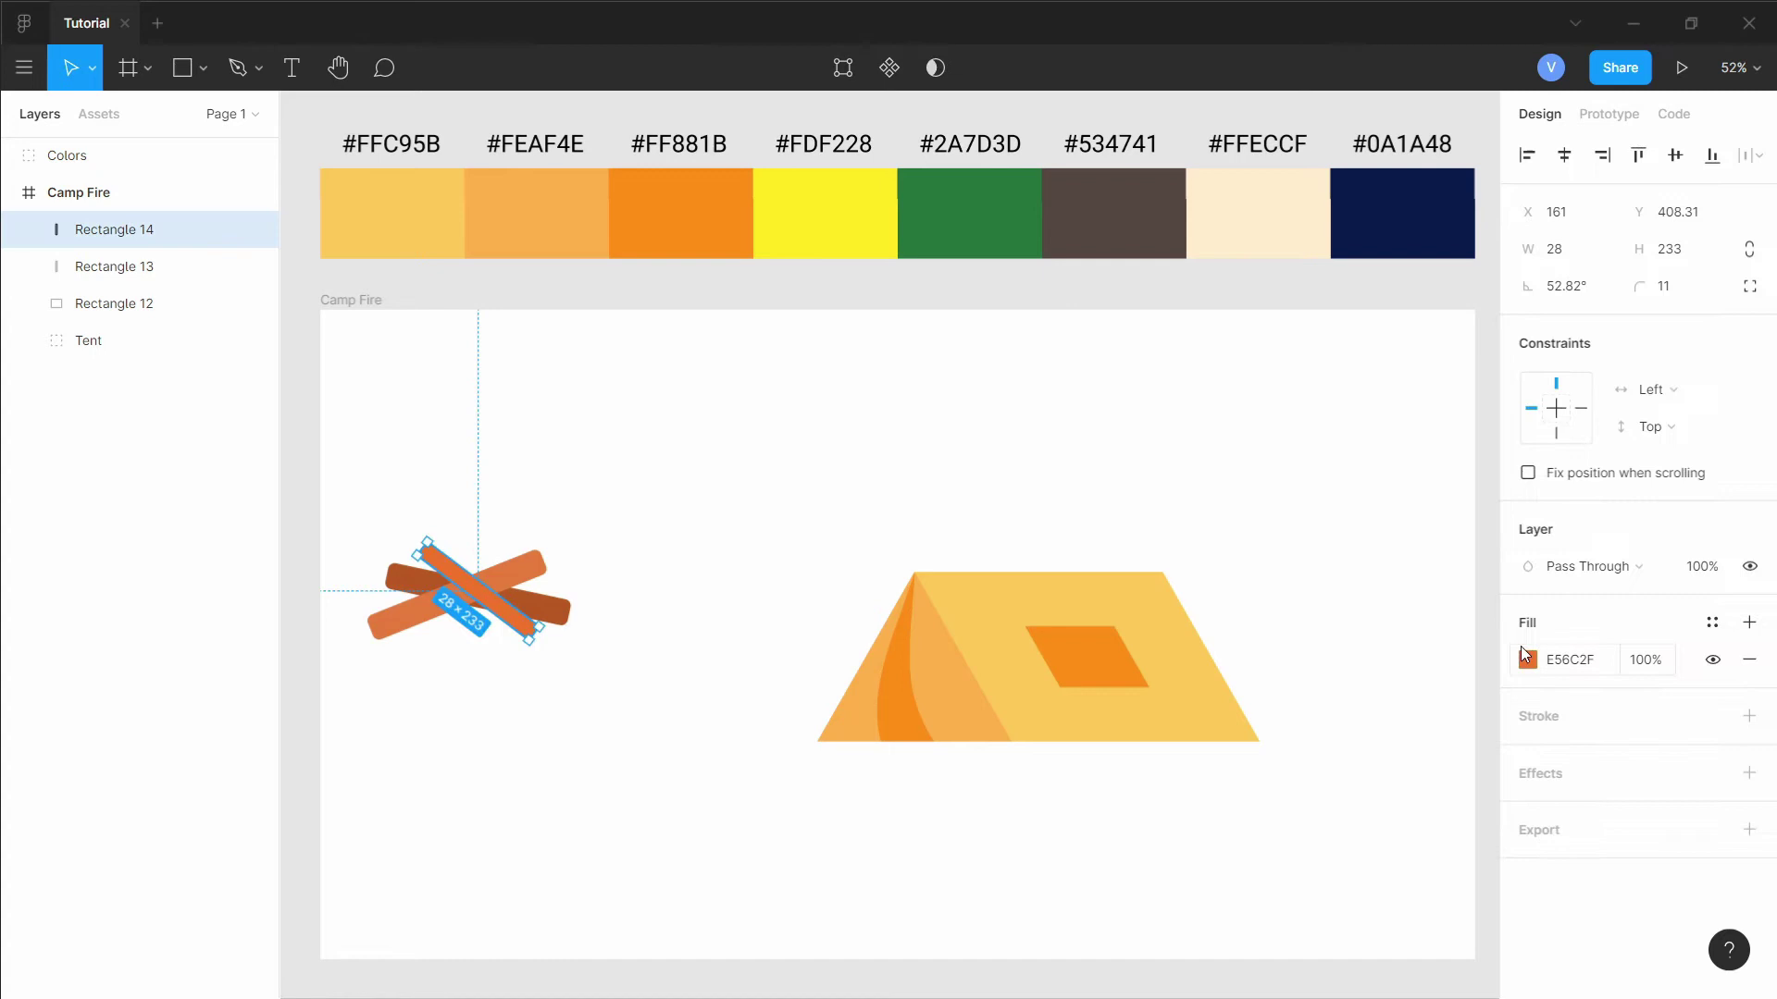
left_click(1527, 658)
left_click_drag(1444, 508, 1437, 425)
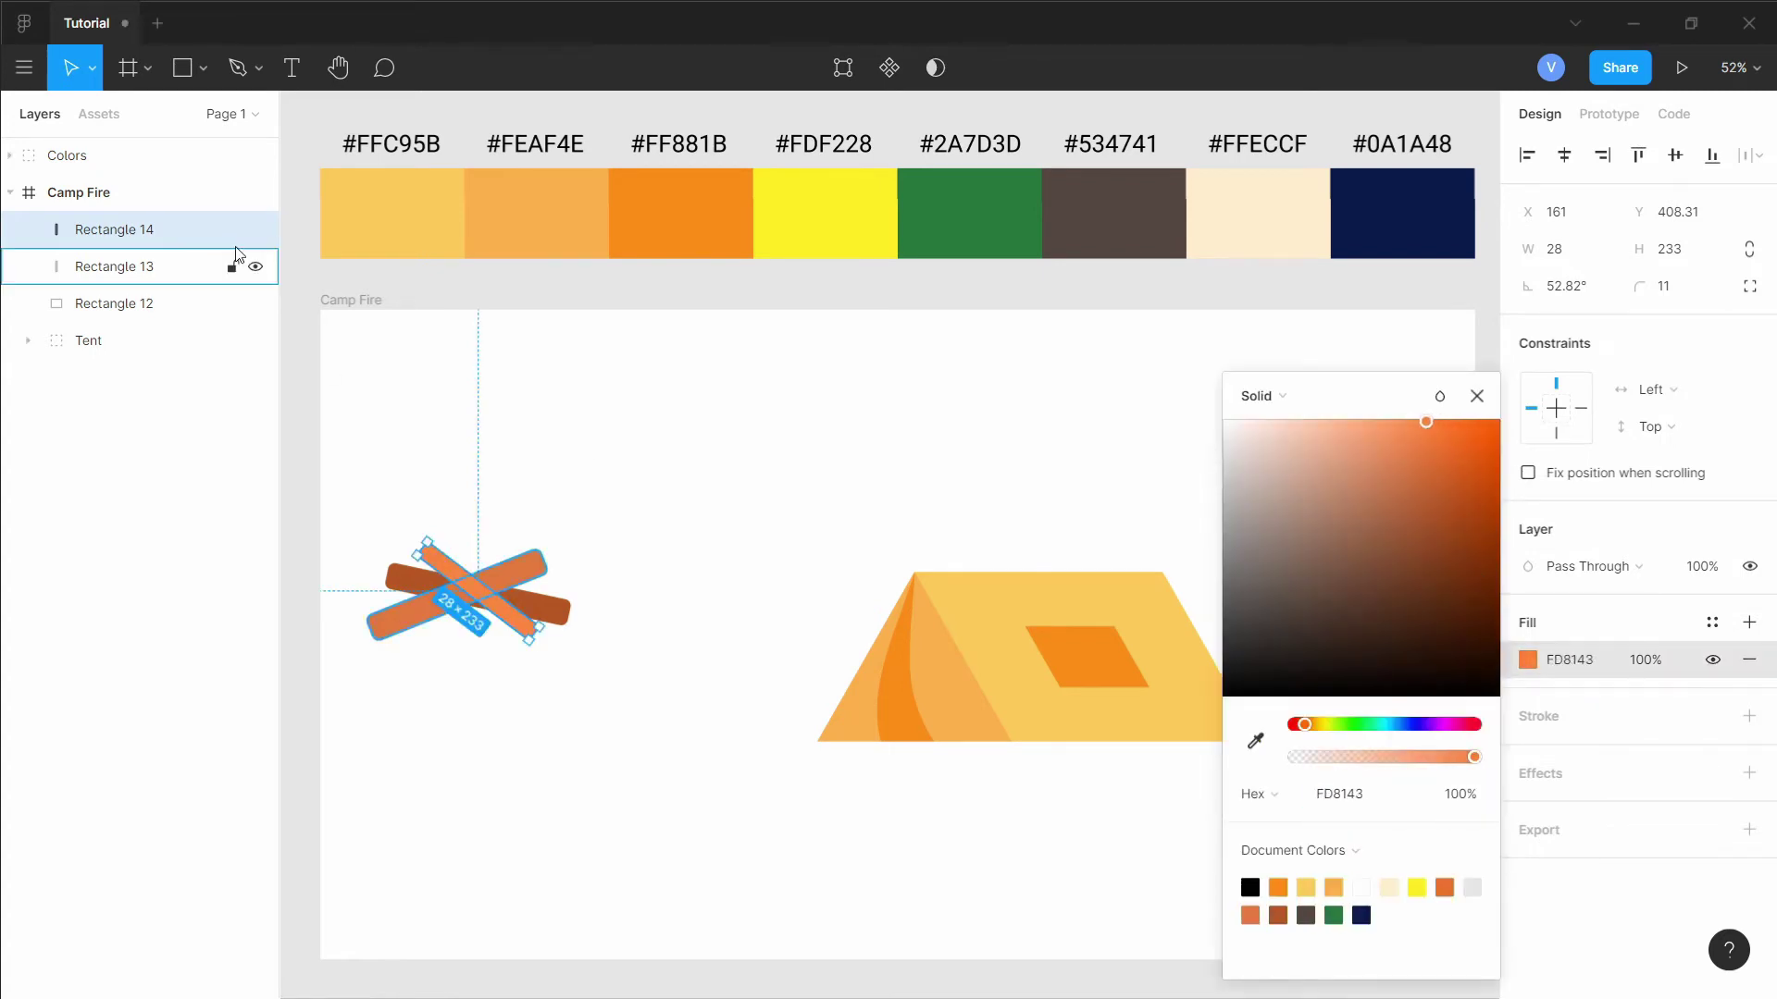
left_click_drag(147, 229, 148, 277)
left_click(633, 617)
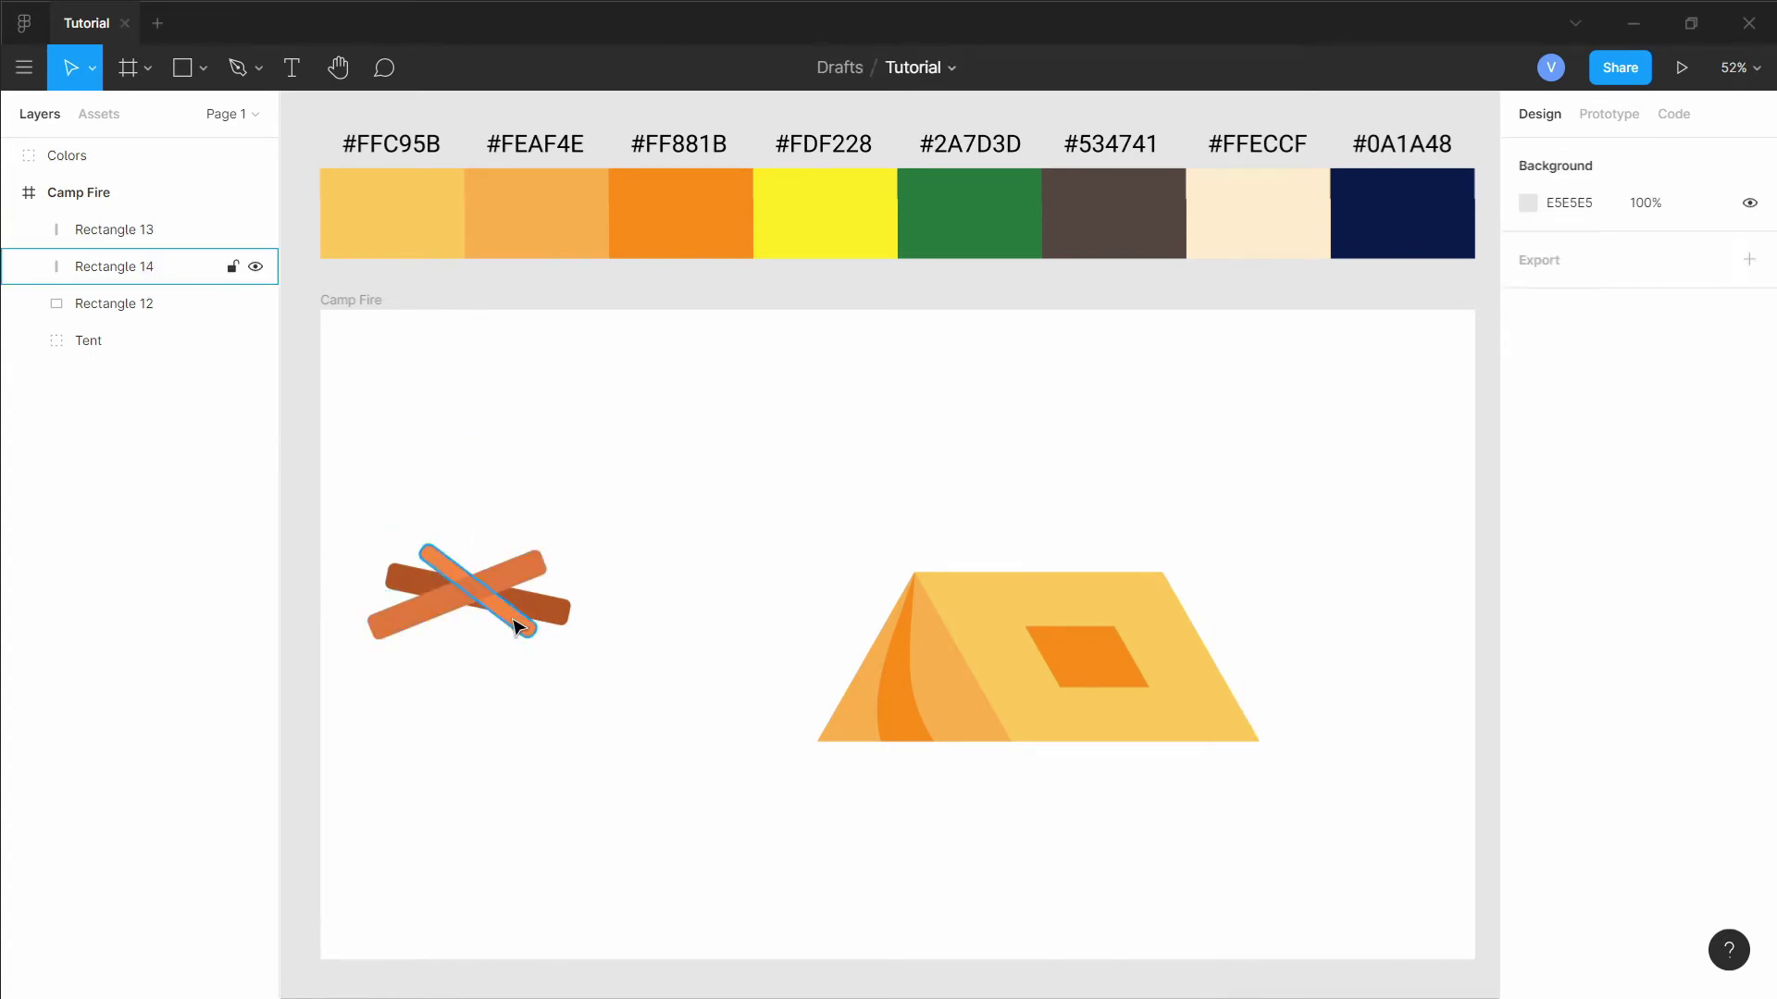
left_click_drag(519, 623, 529, 628)
left_click(692, 581)
Group the three logs, place them by the tent's base, and scale to 237.82 × 115.11.
left_click_drag(335, 528, 607, 682)
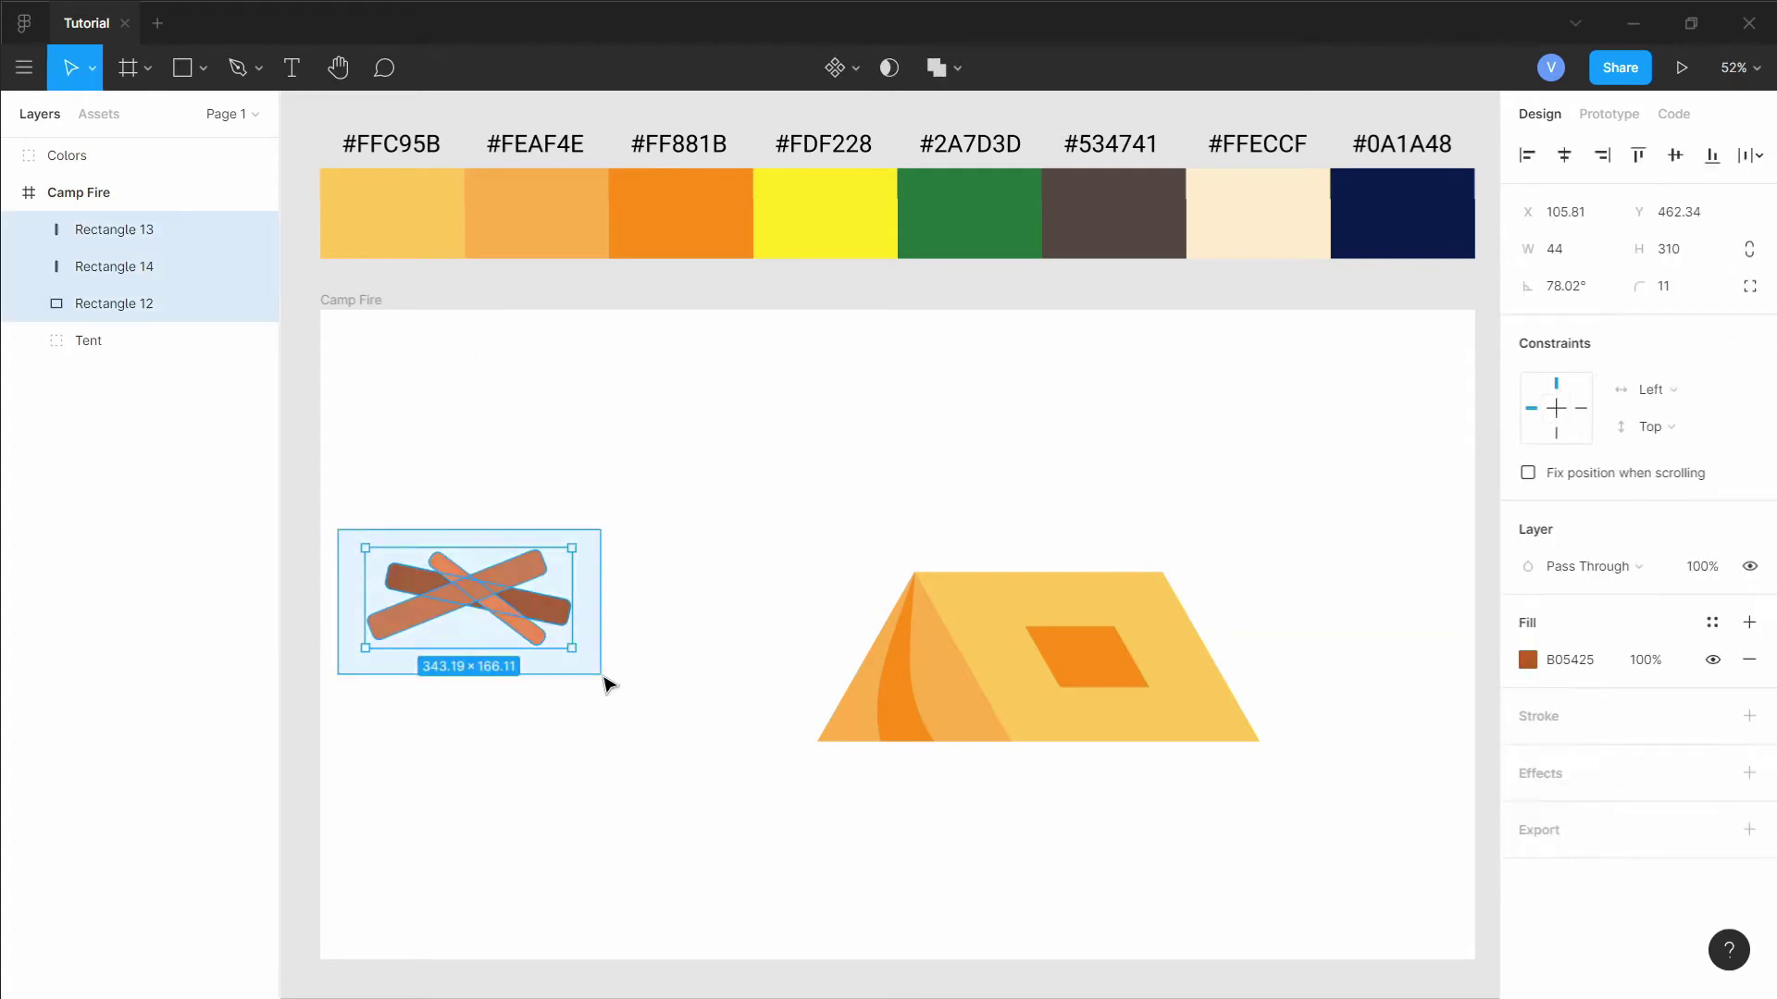
key("ctrl+g")
left_click_drag(458, 573, 648, 694)
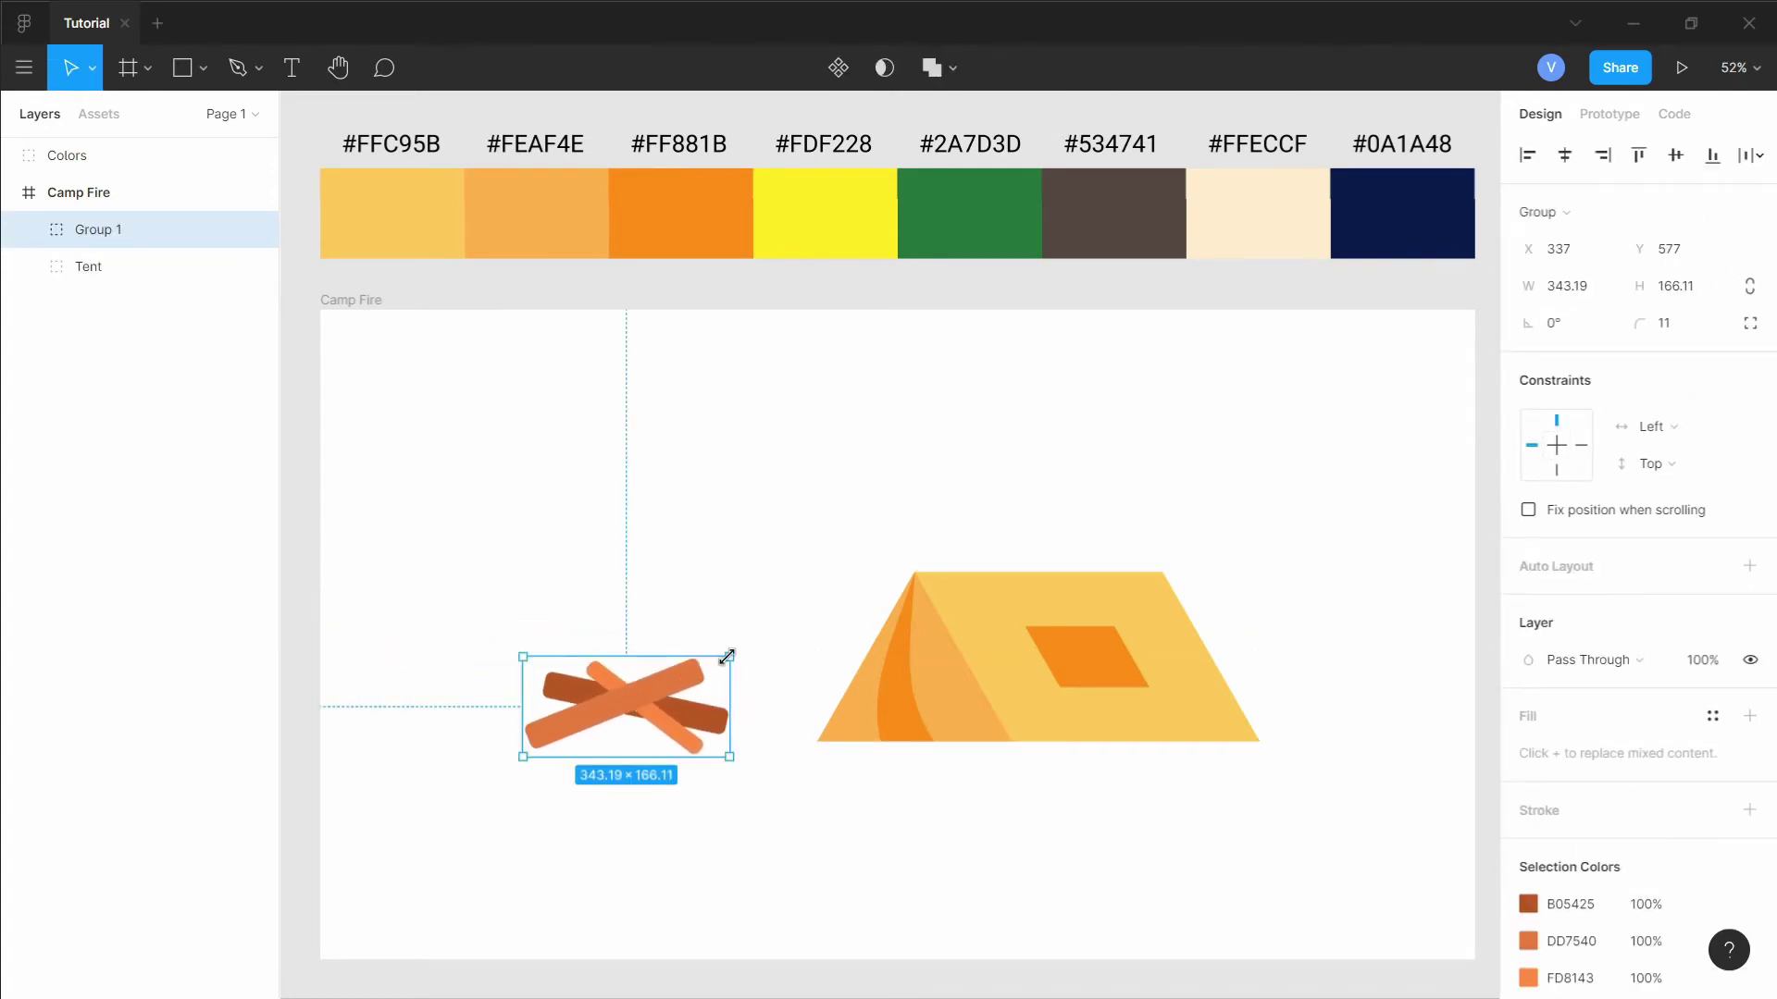
left_click(93, 67)
left_click(90, 148)
left_click_drag(729, 658, 620, 701)
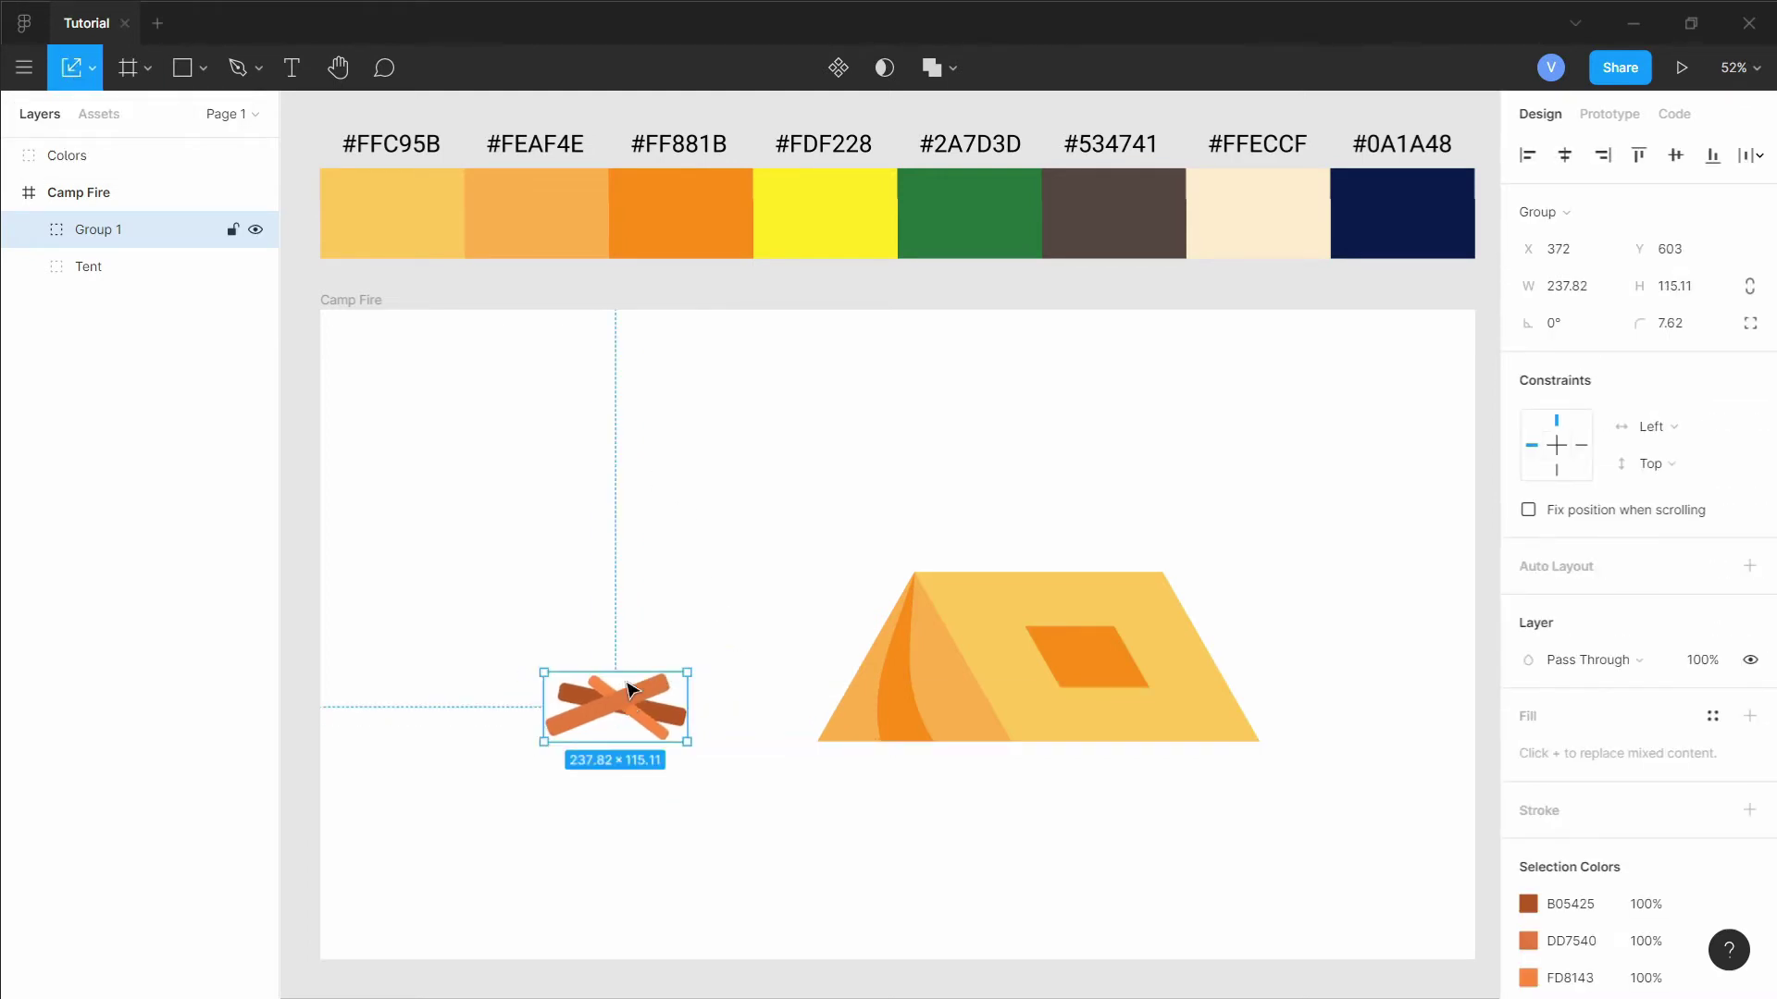
key("Escape")
left_click(620, 701)
key("Escape")
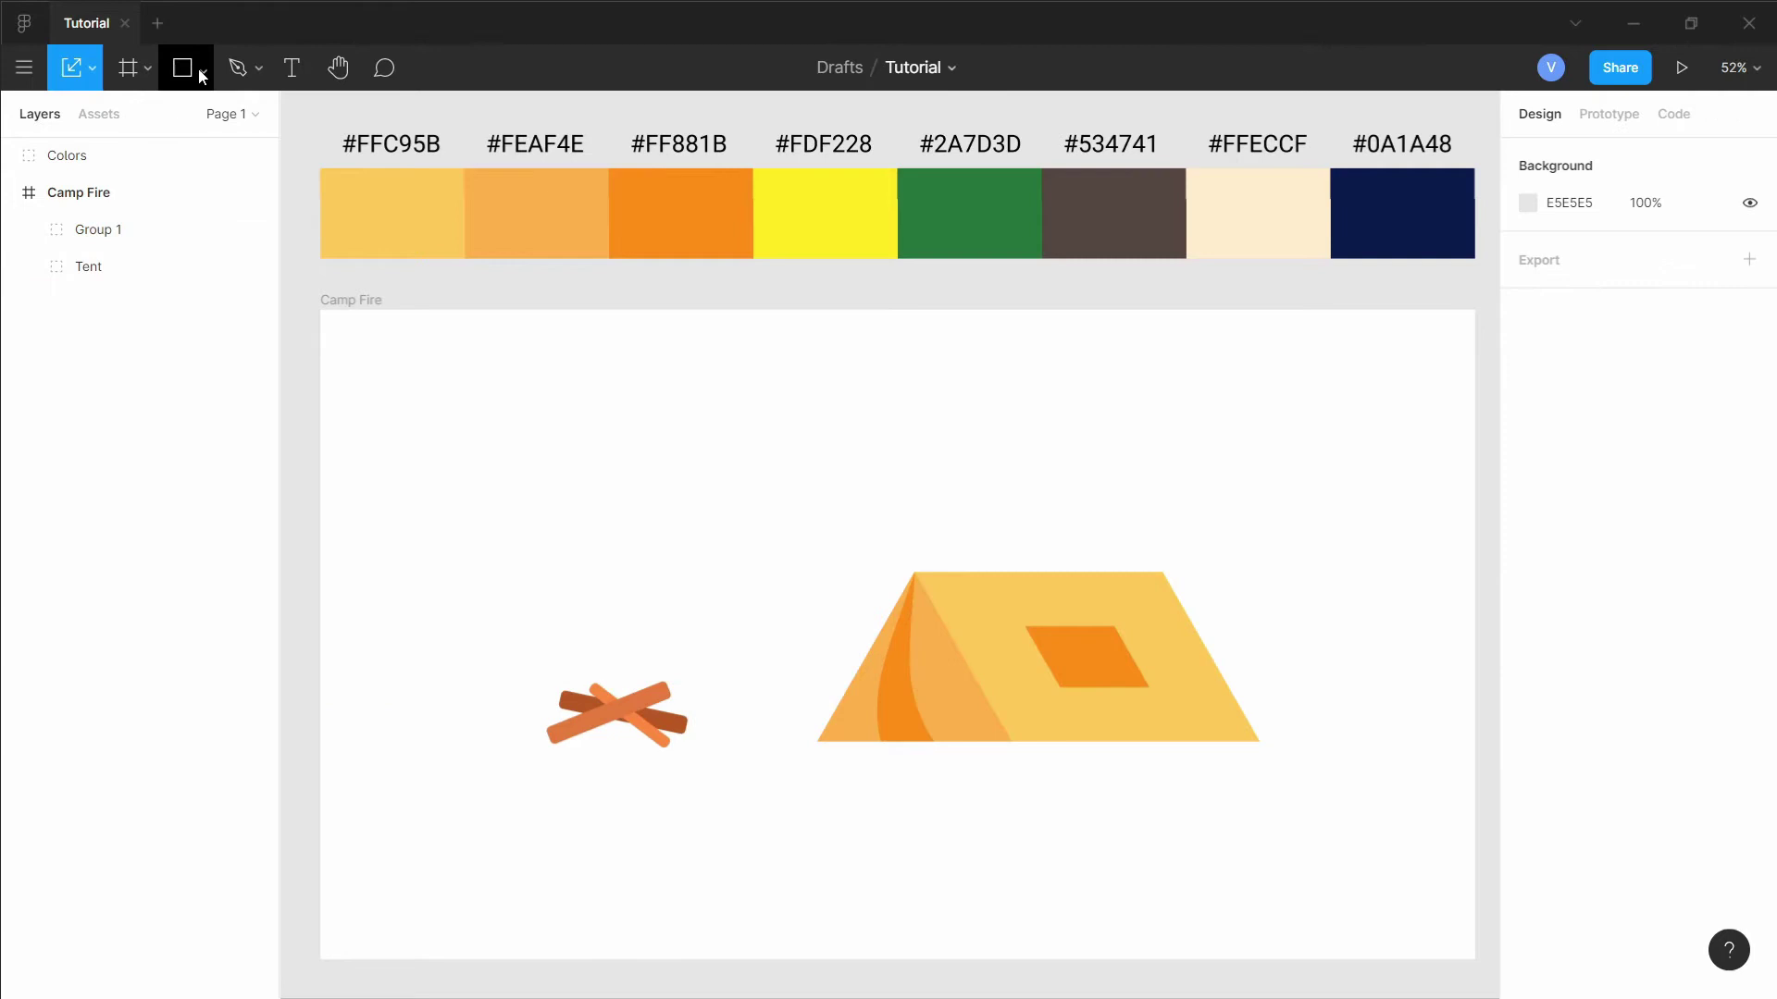
Draw a circle above the logs and pull its top point up into a teardrop.
left_click(203, 67)
left_click(208, 202)
left_click_drag(622, 609, 689, 674)
double_click(625, 580)
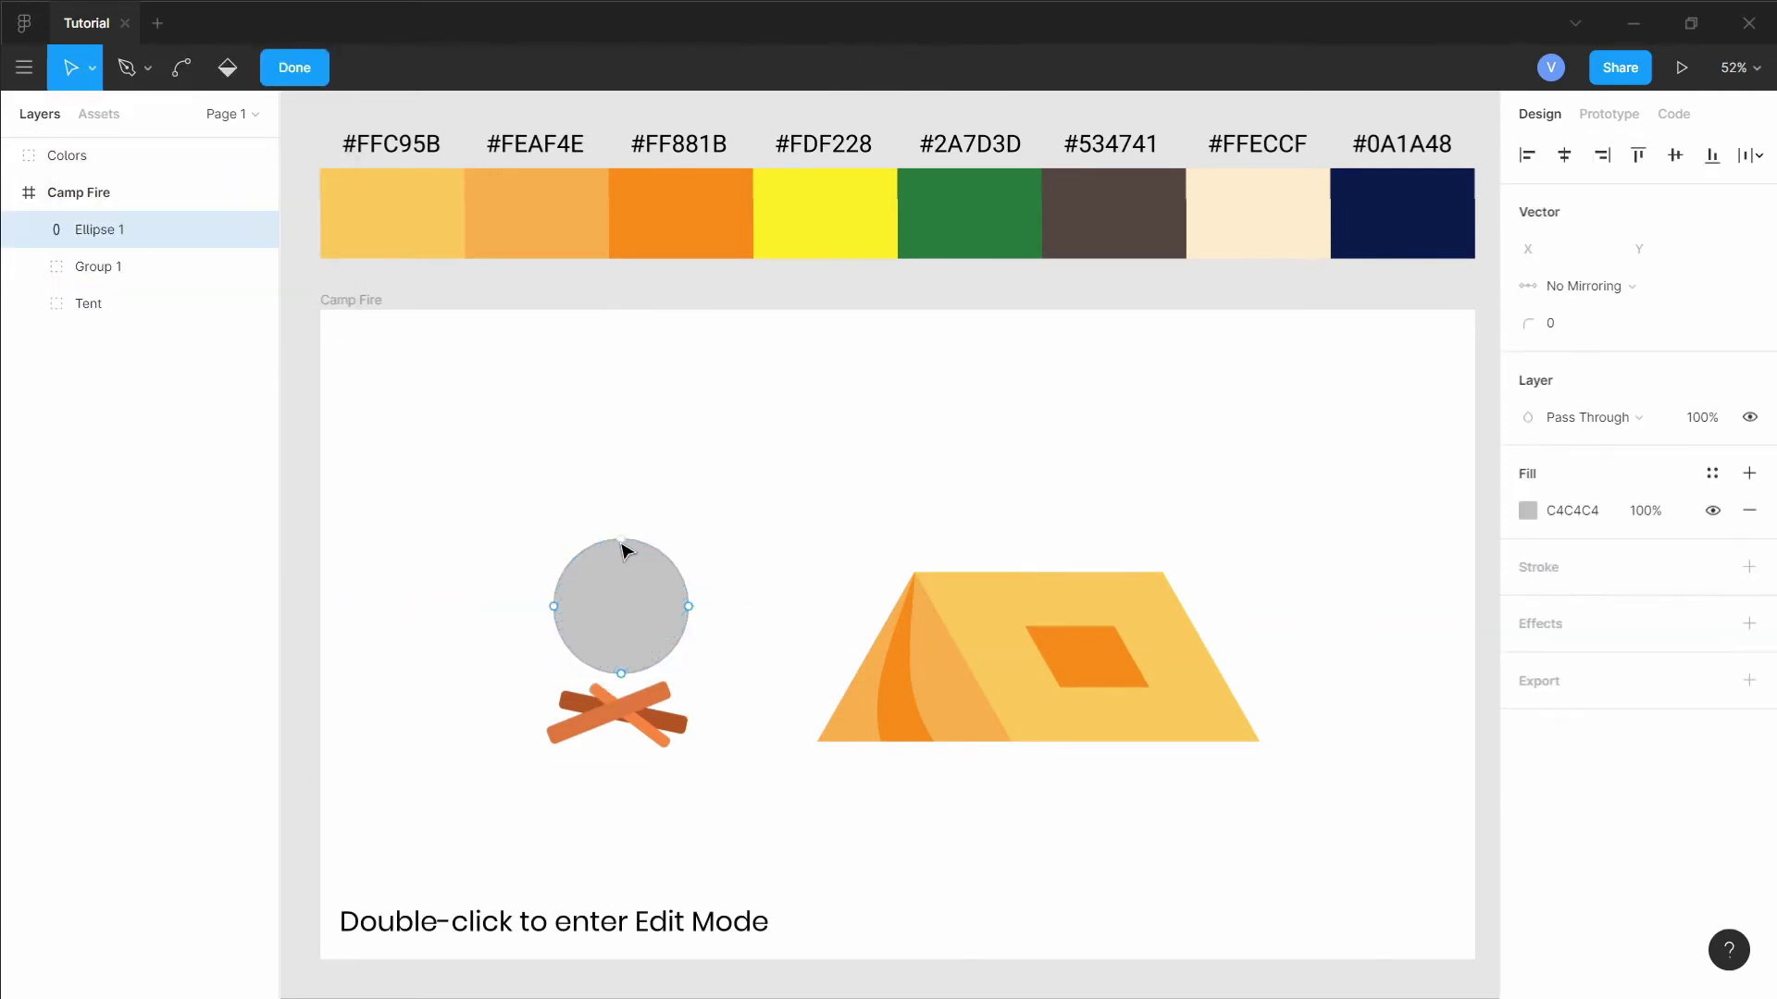
mouse_move(621, 539)
left_mouse_down()
mouse_move(628, 456)
mouse_move(635, 527)
left_mouse_up()
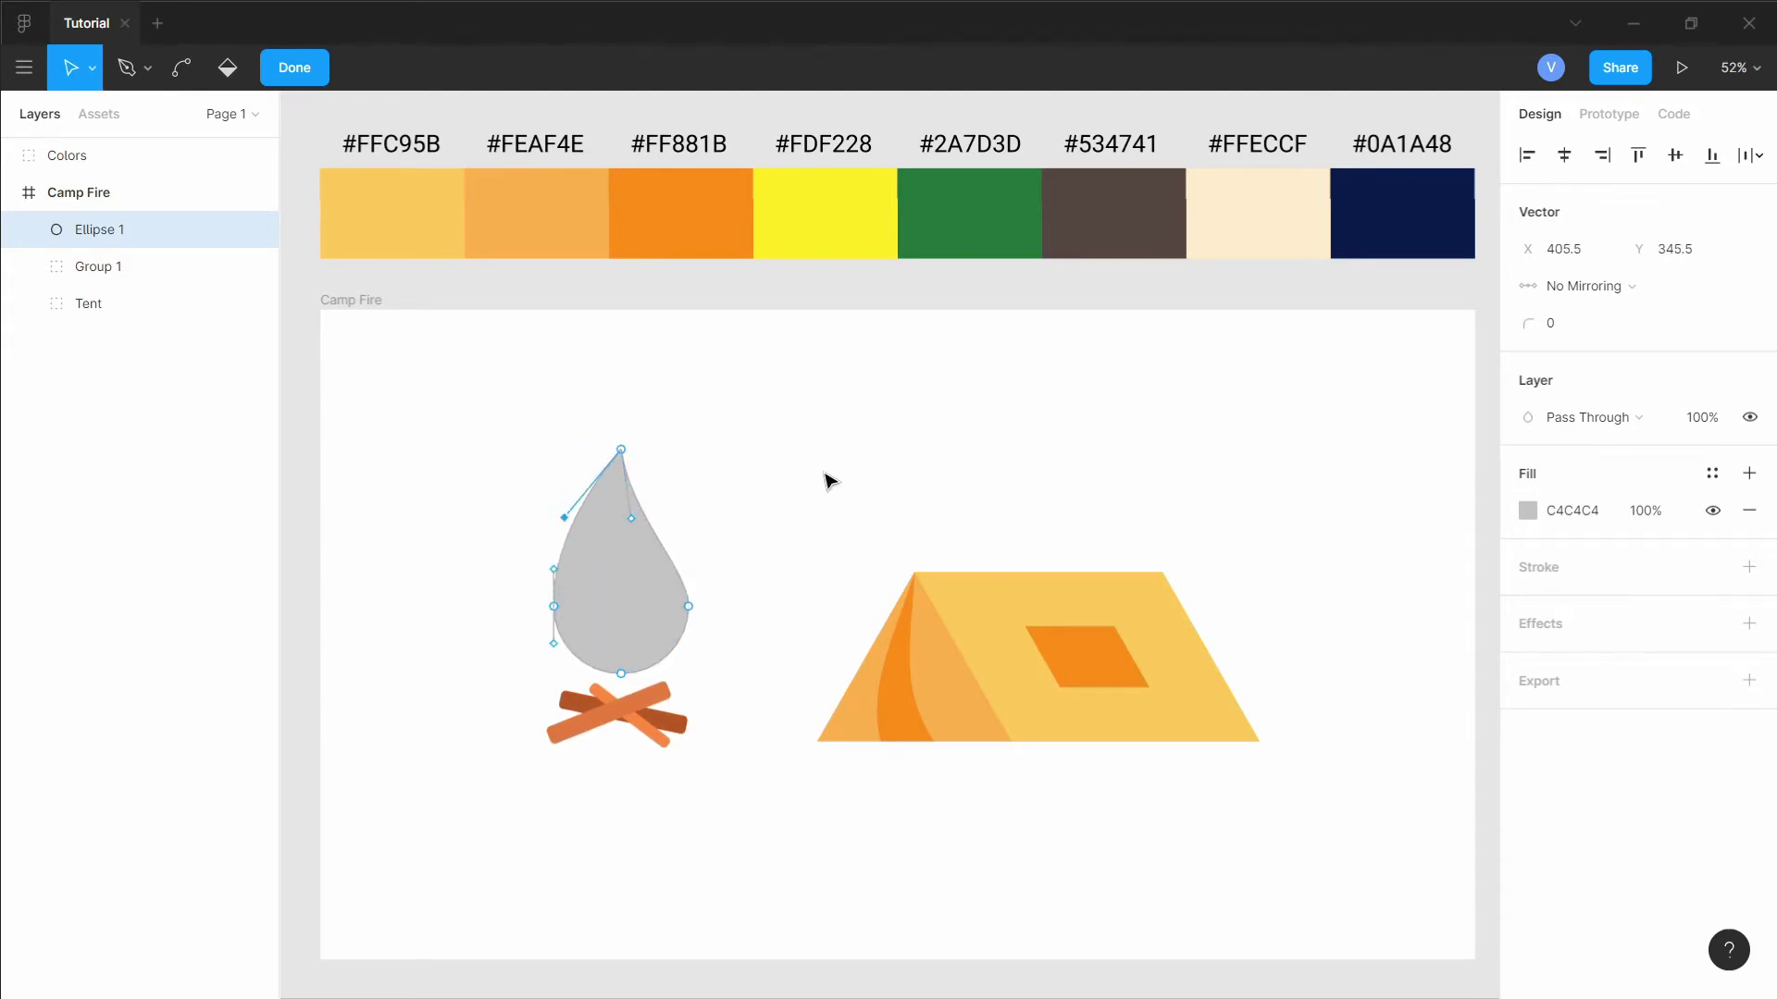
left_click(294, 67)
Duplicate the teardrop from the main menu's Edit options.
left_click(746, 579)
left_click(658, 580)
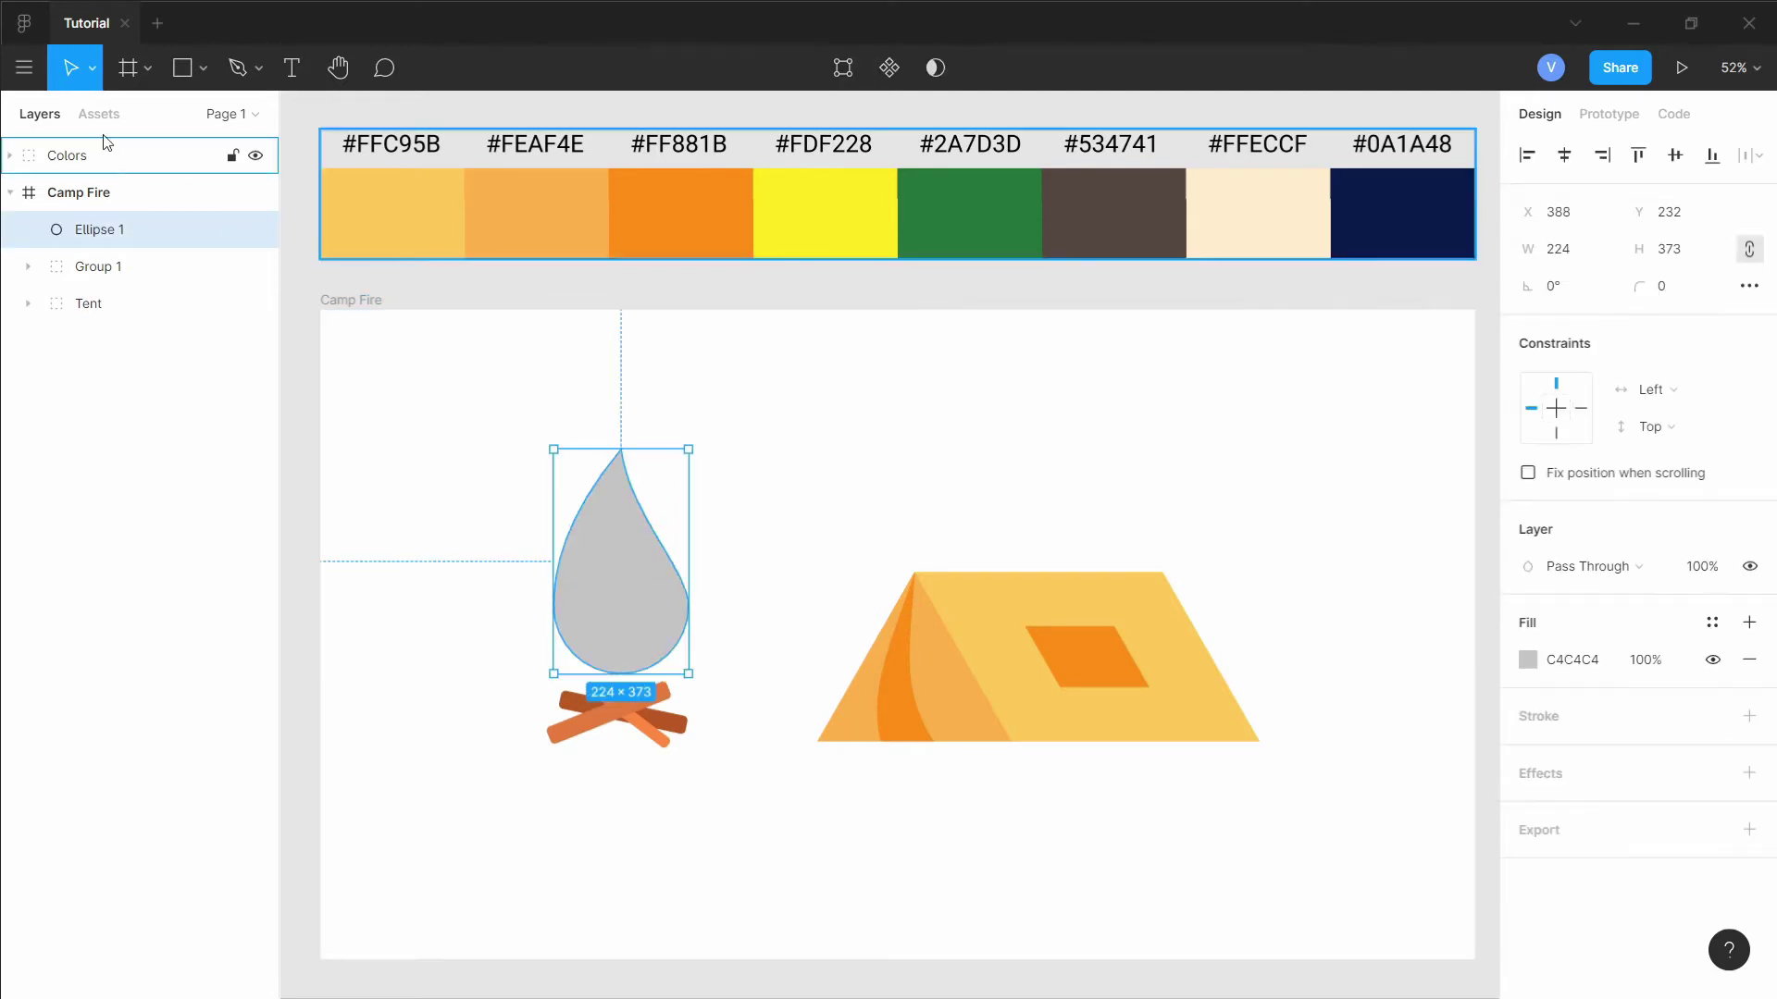
left_click(43, 87)
mouse_move(146, 190)
left_click(361, 321)
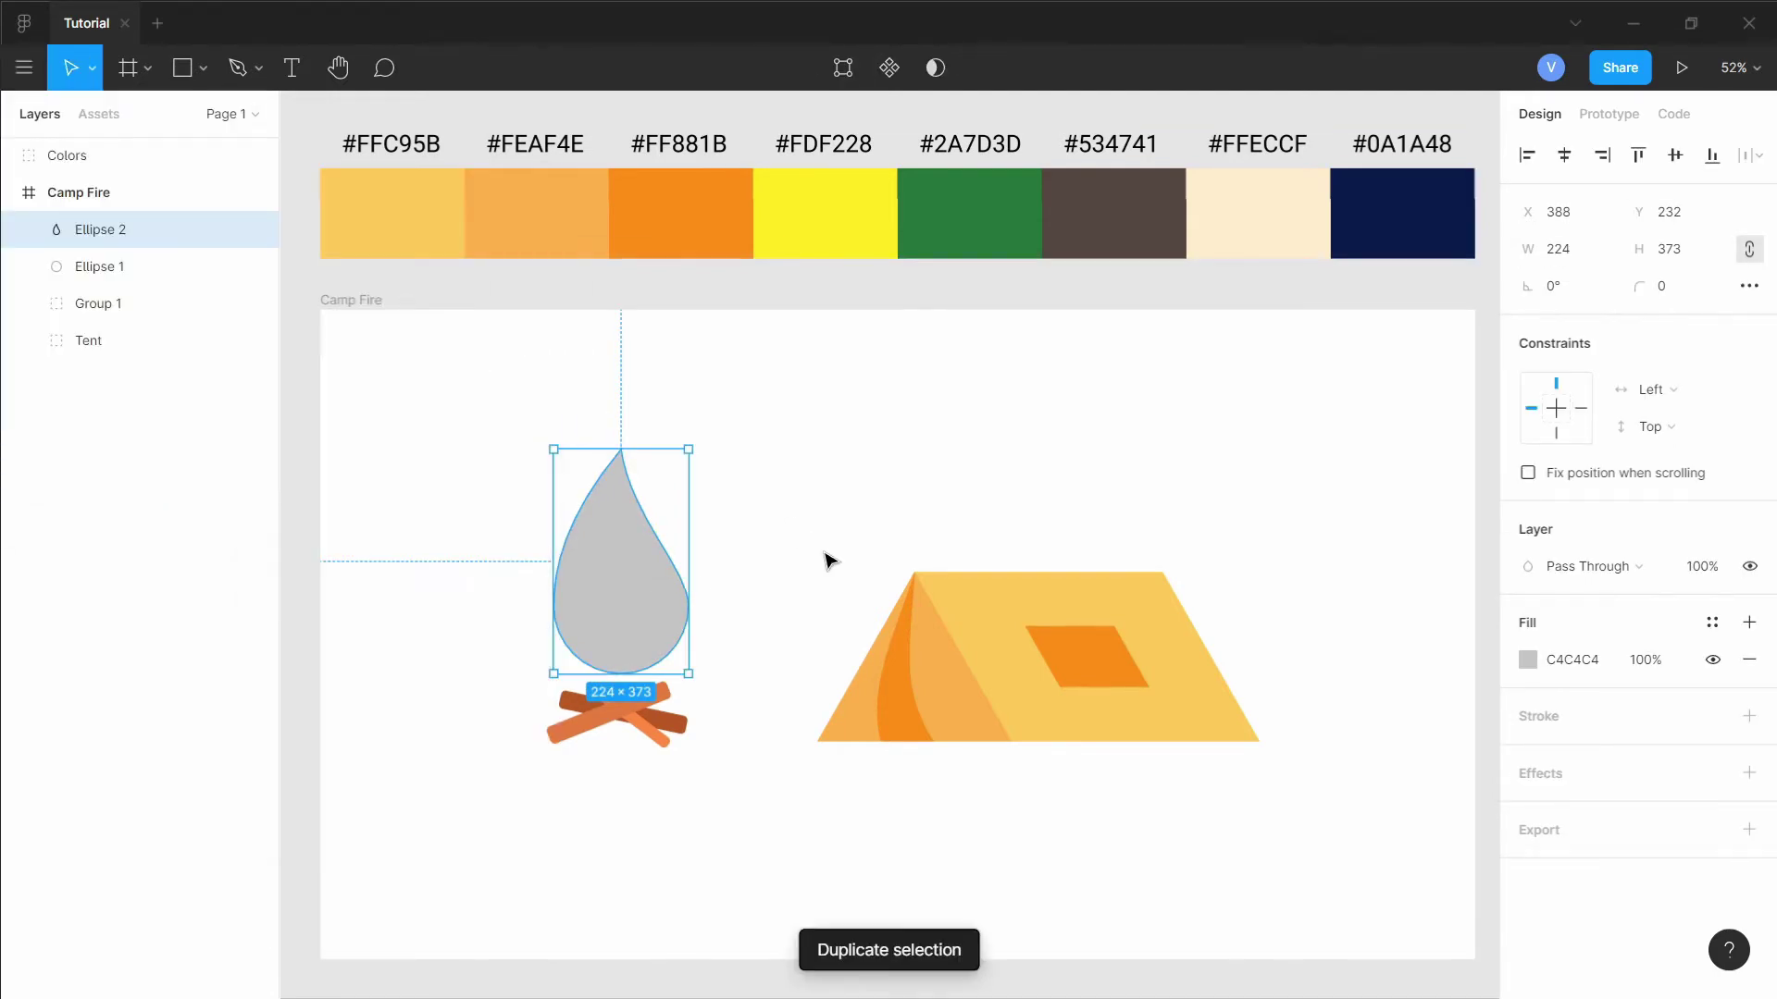
Shrink the copy into an inner flame, fill it yellow #FDF228, and fill the outer flame orange #FF881B.
left_click_drag(635, 445, 634, 501)
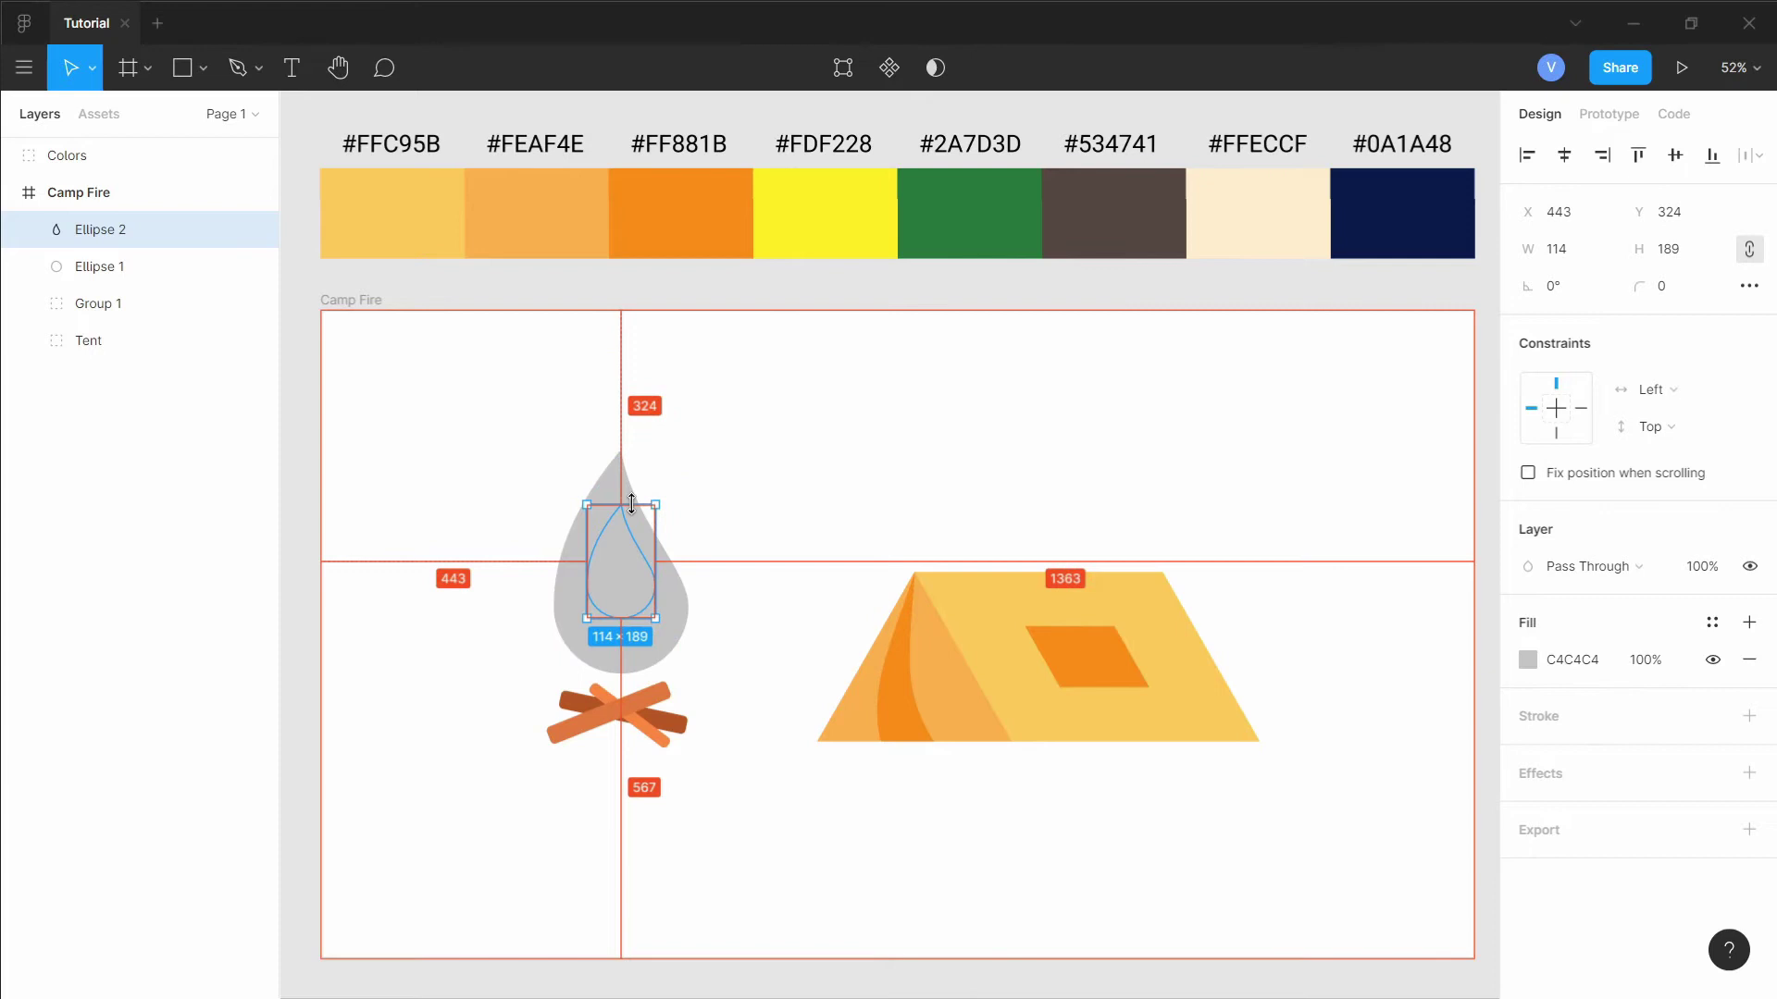
left_click(746, 555)
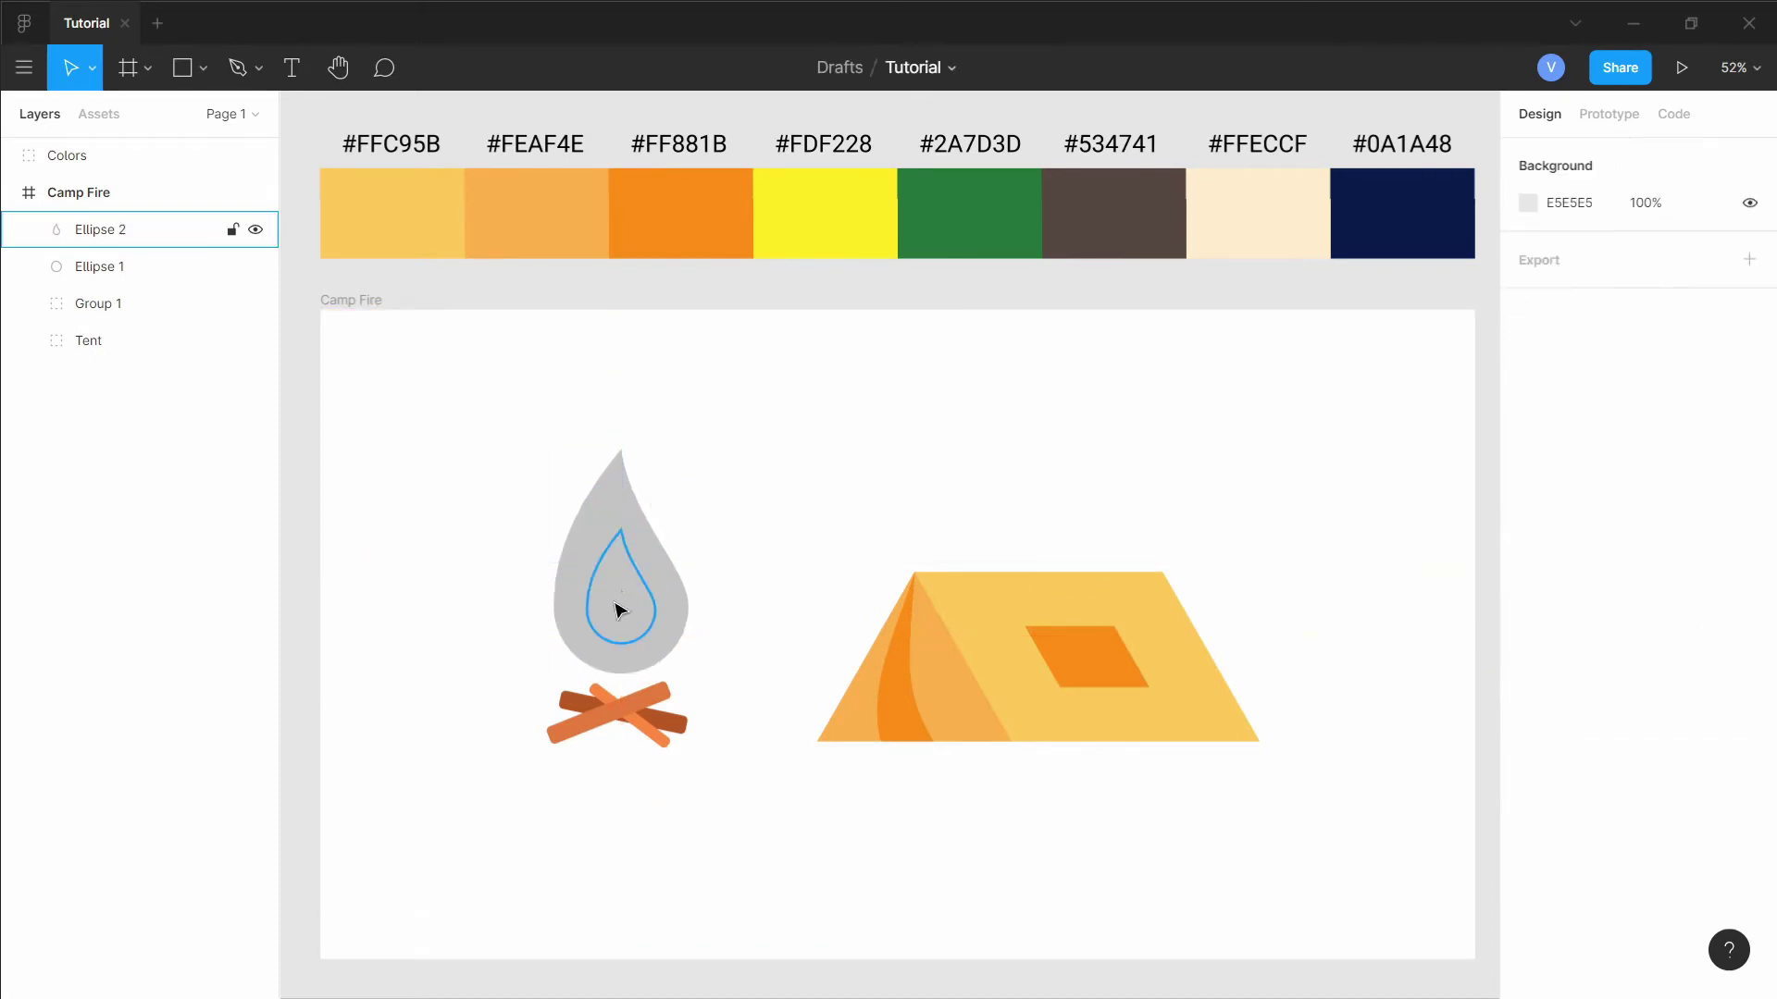
left_click(620, 608)
key("i")
left_click(791, 242)
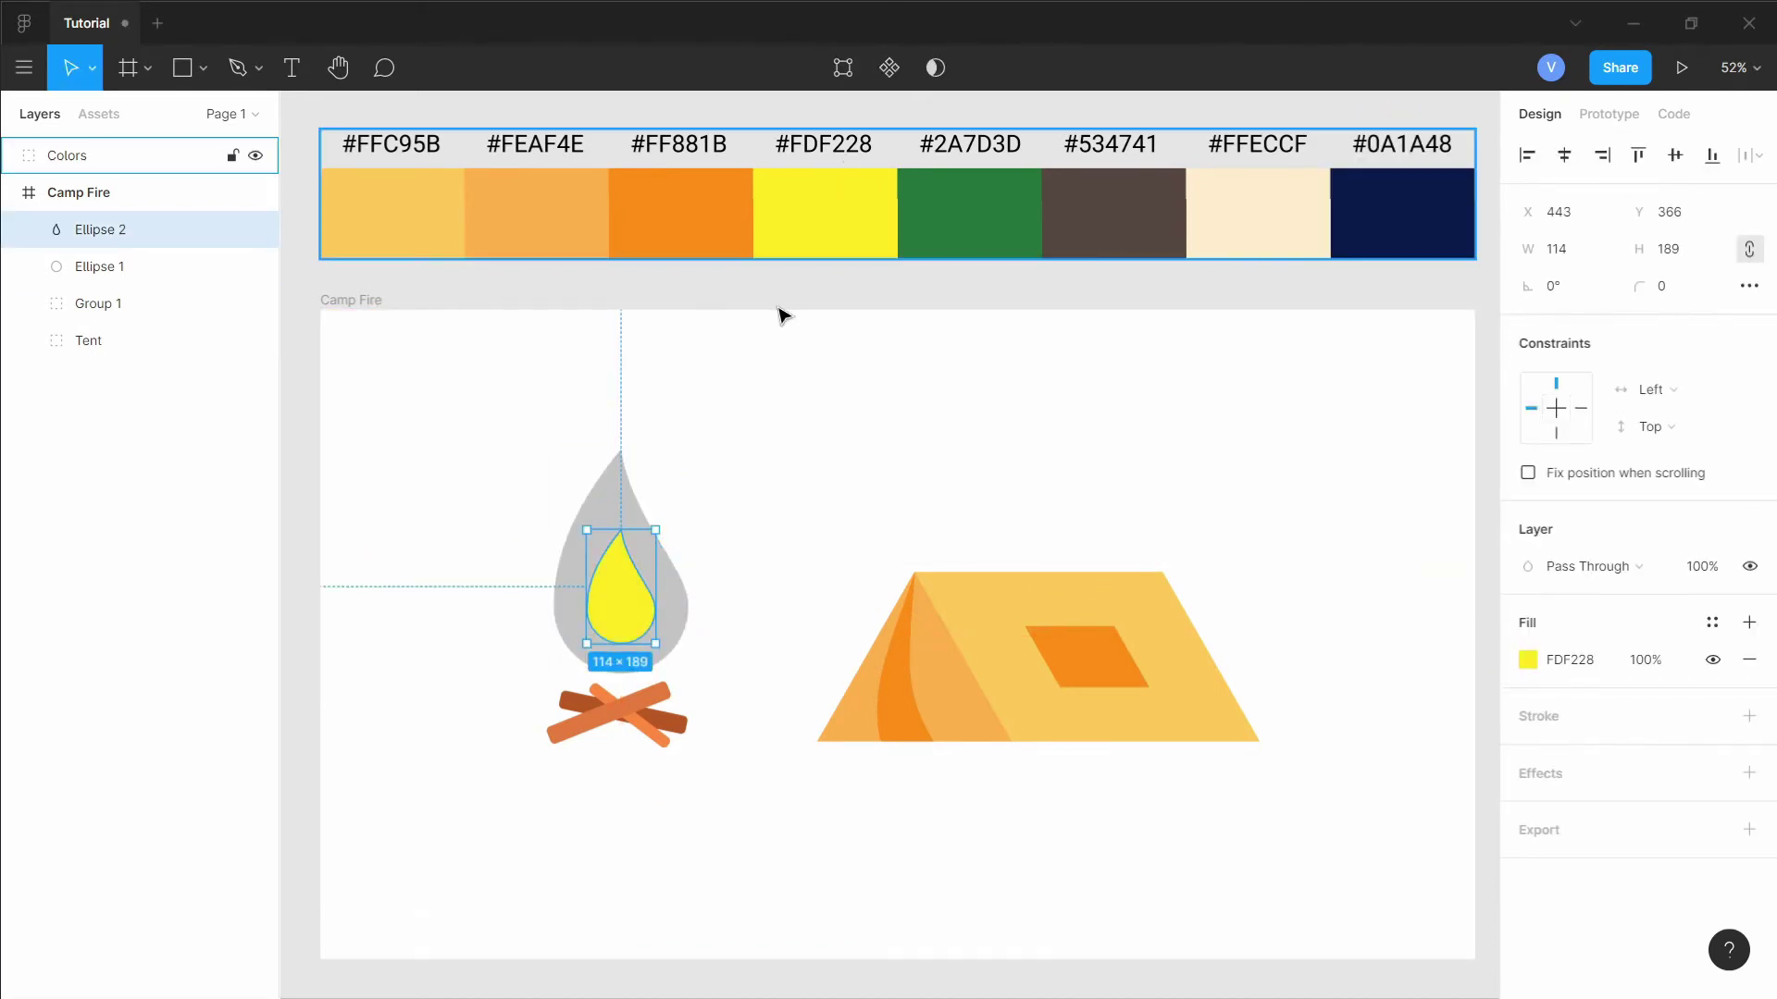
left_click(674, 615)
key("i")
left_click(704, 252)
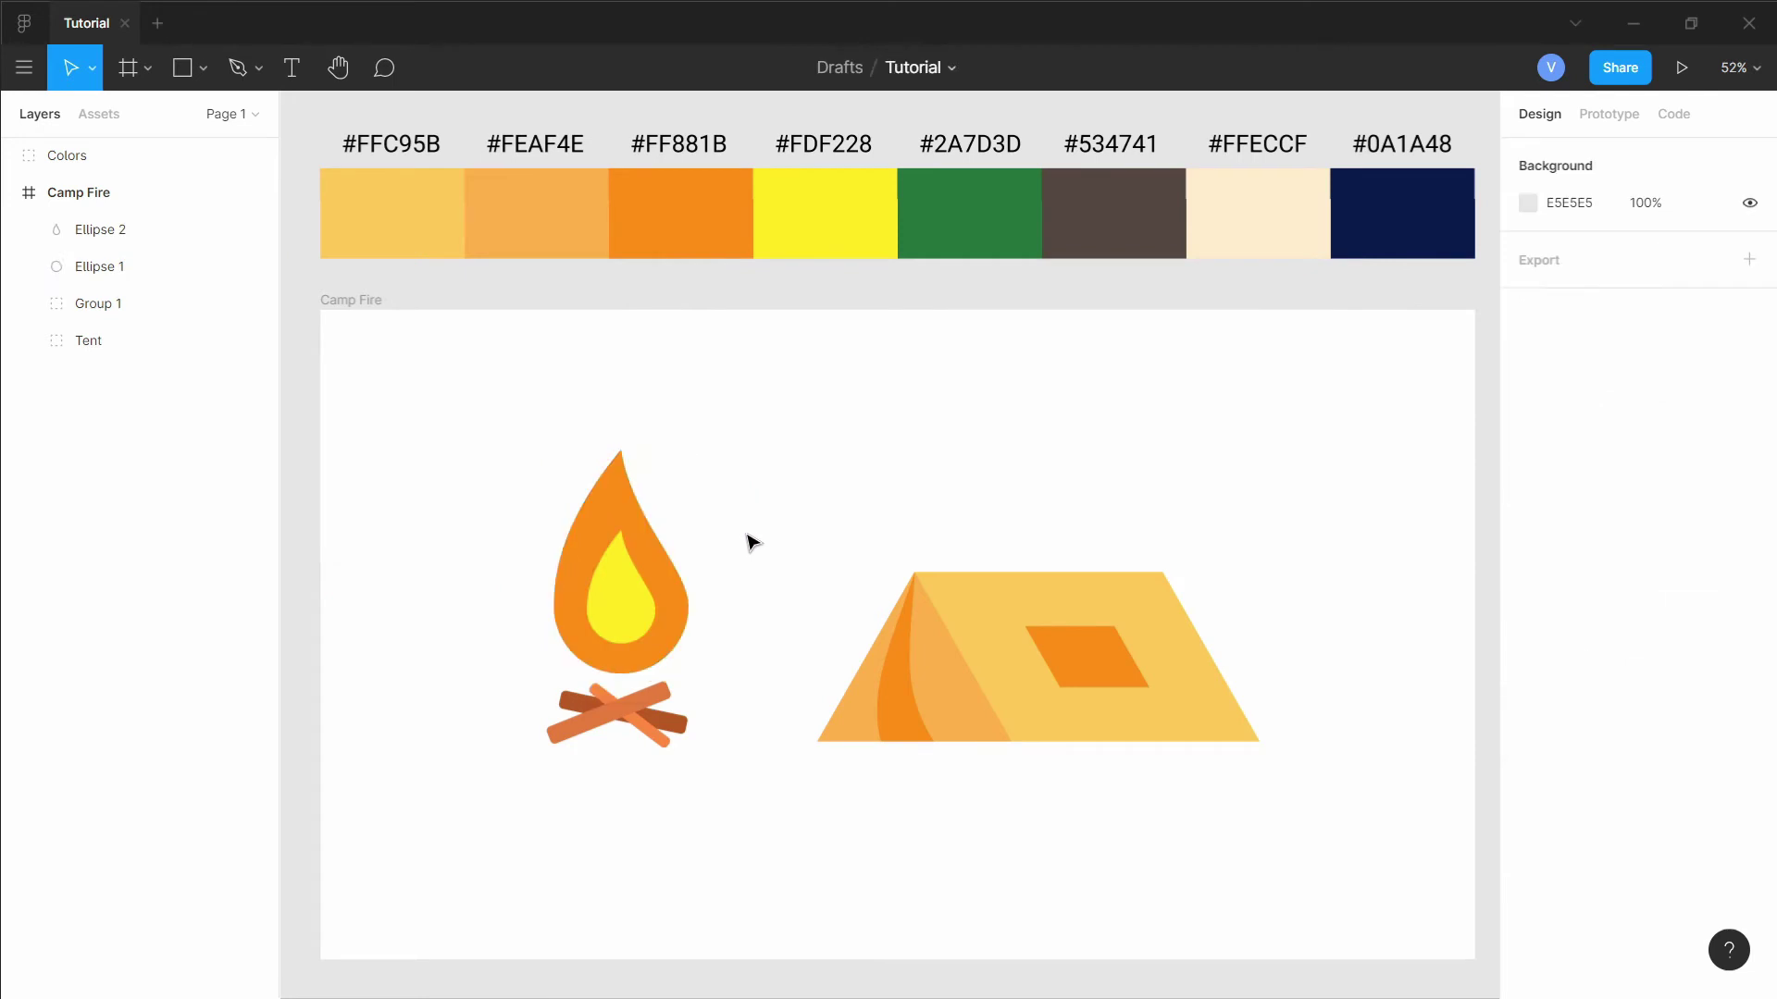
left_click(615, 608)
left_click(730, 559)
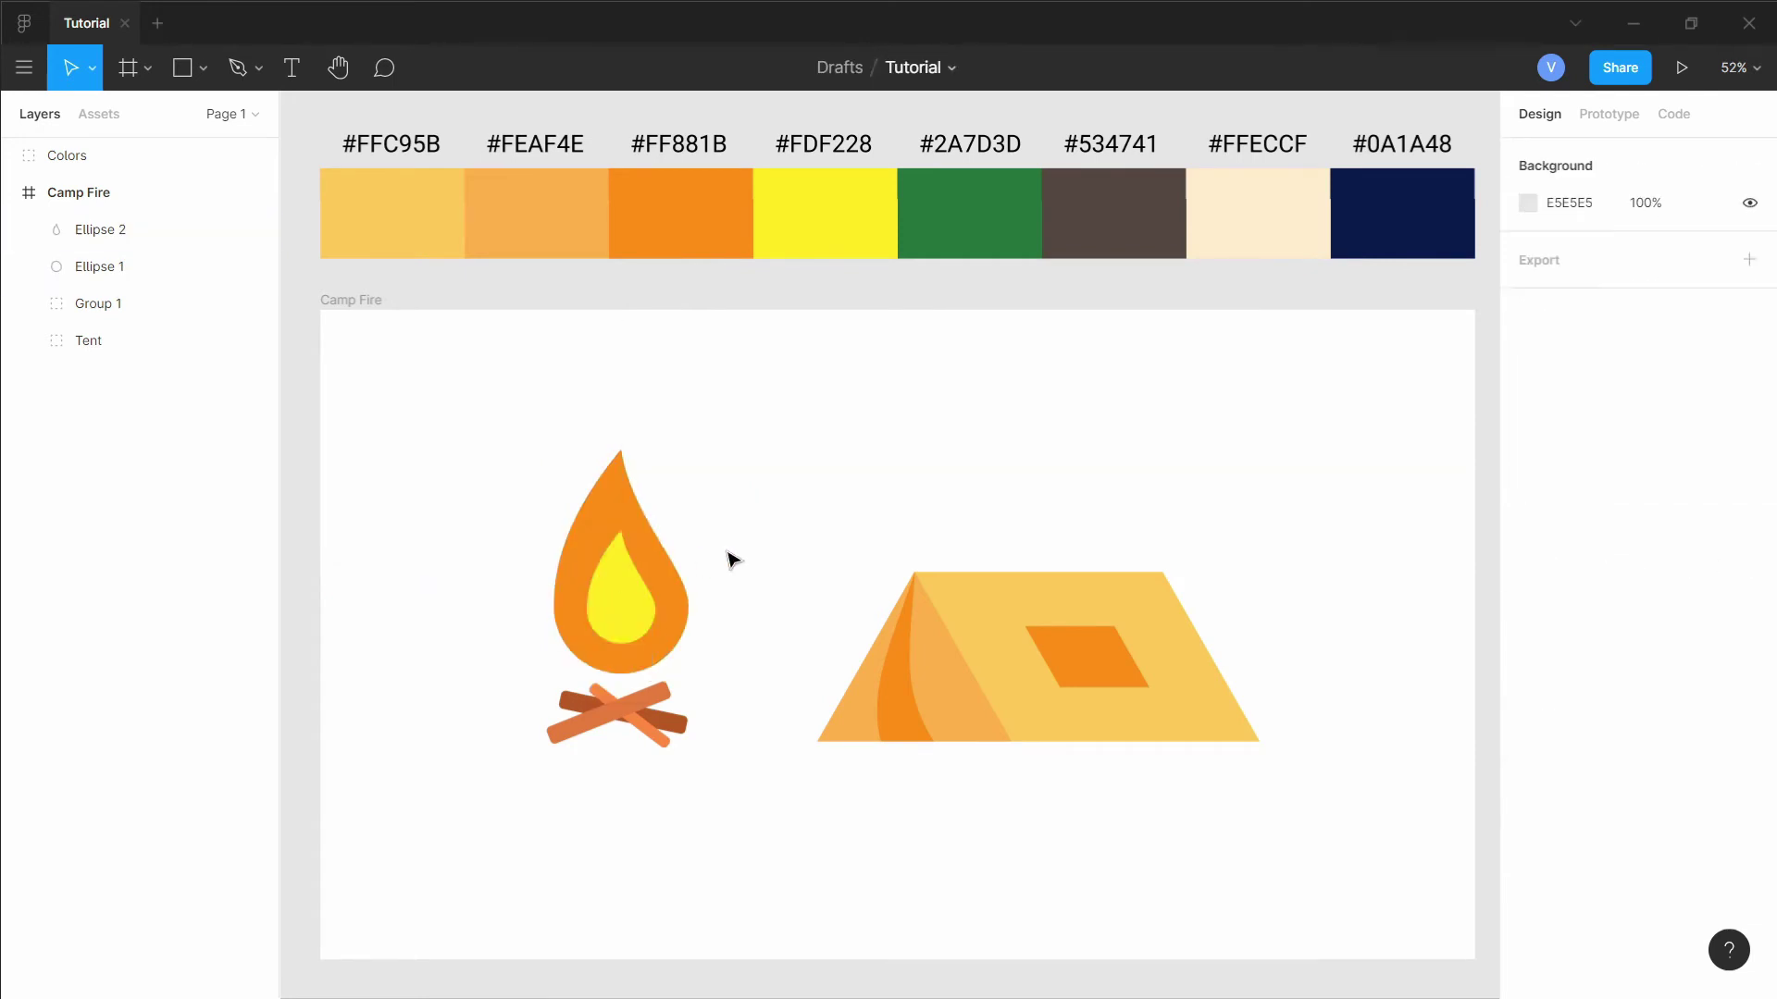
Add an extra point to the inner flame's outline to curl its shape.
double_click(626, 567)
left_click(139, 66)
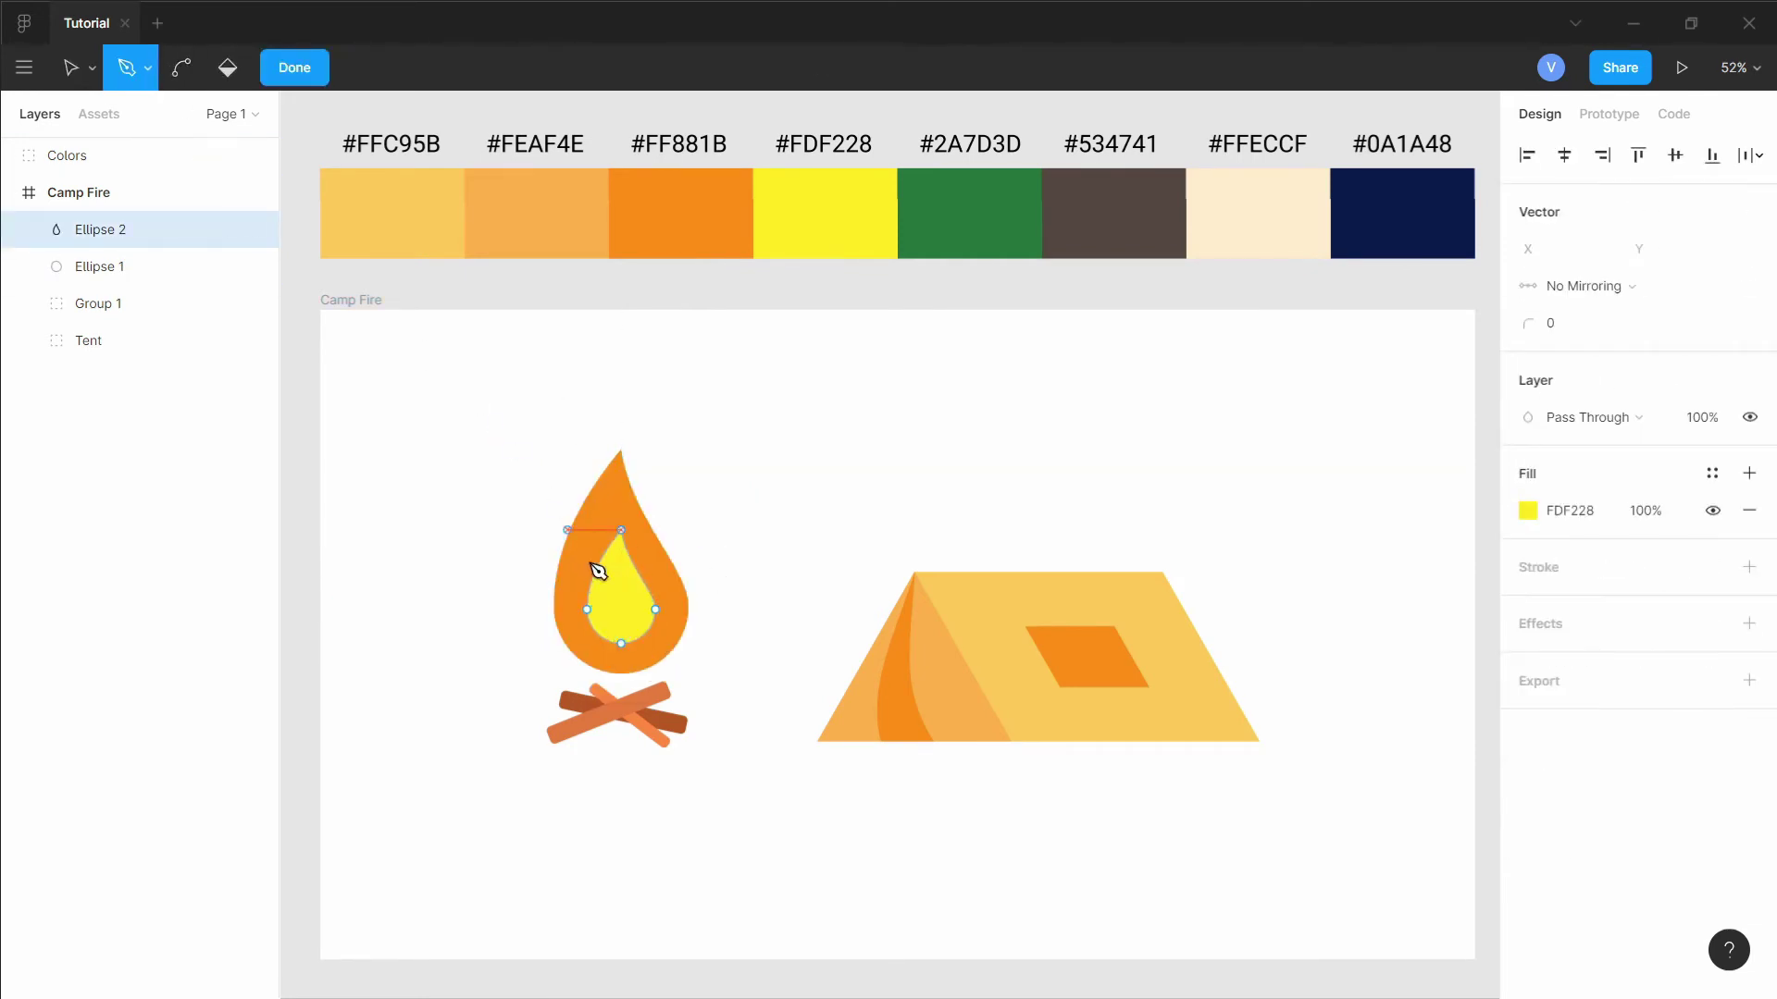
left_click(632, 561)
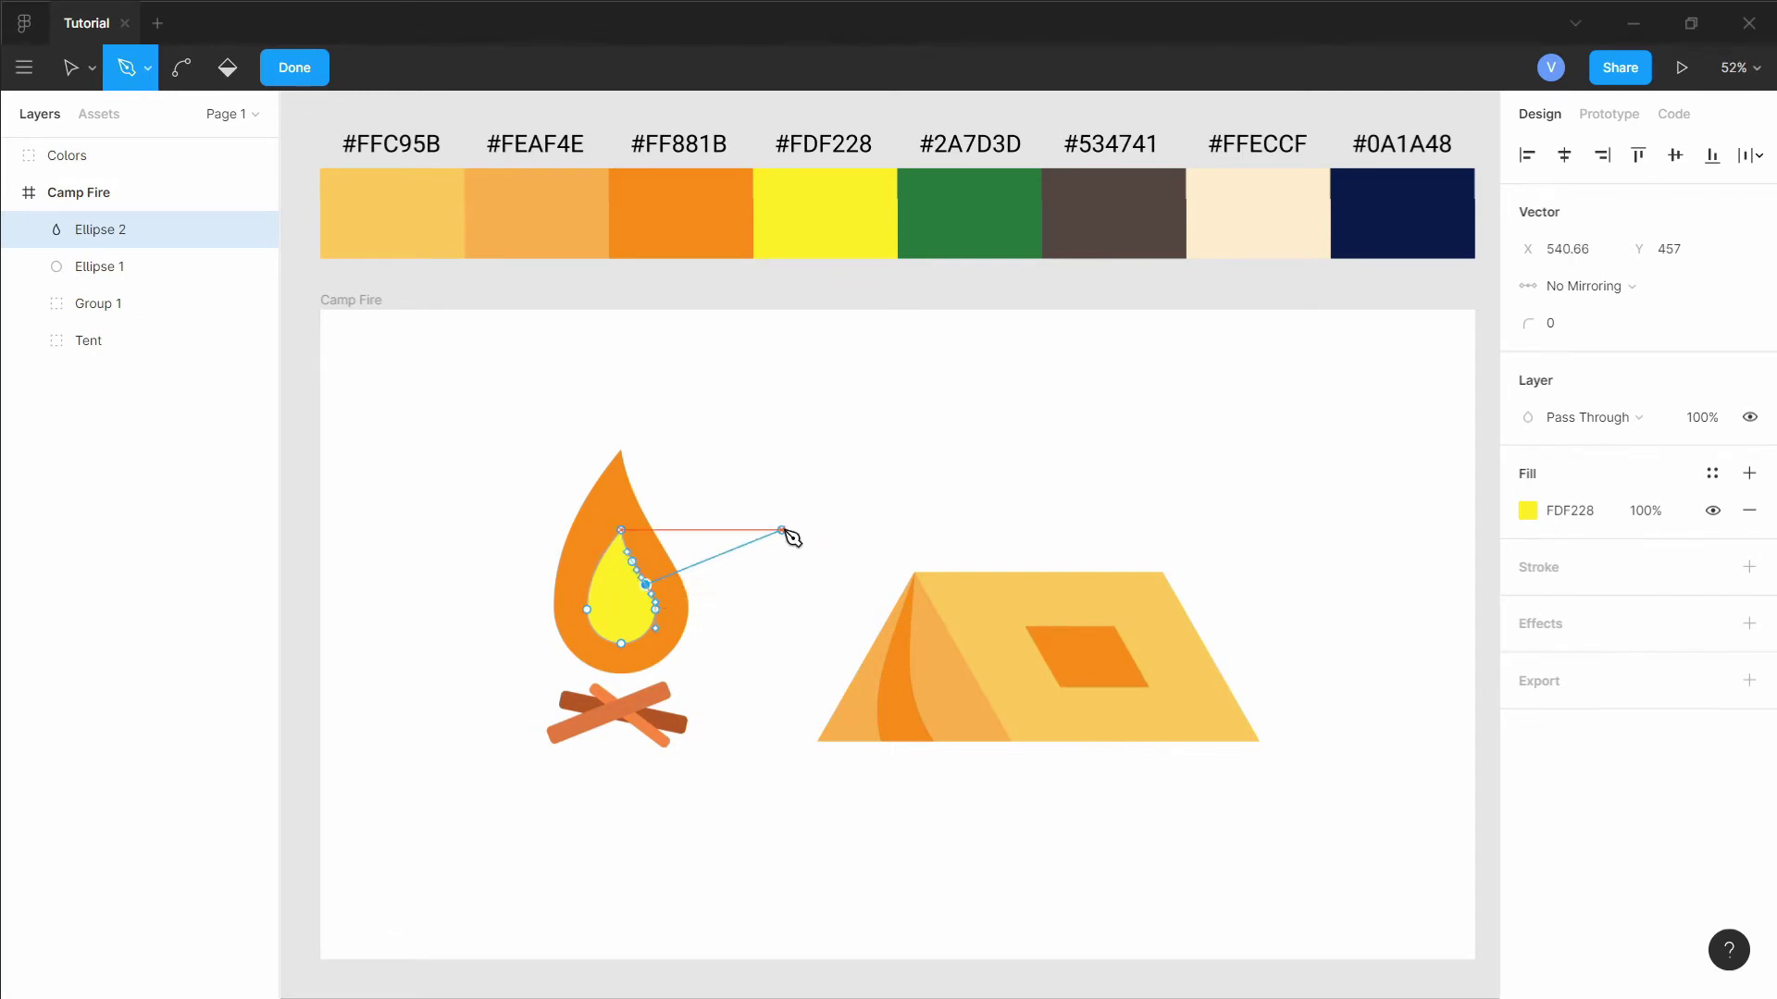
key("Escape")
key("v")
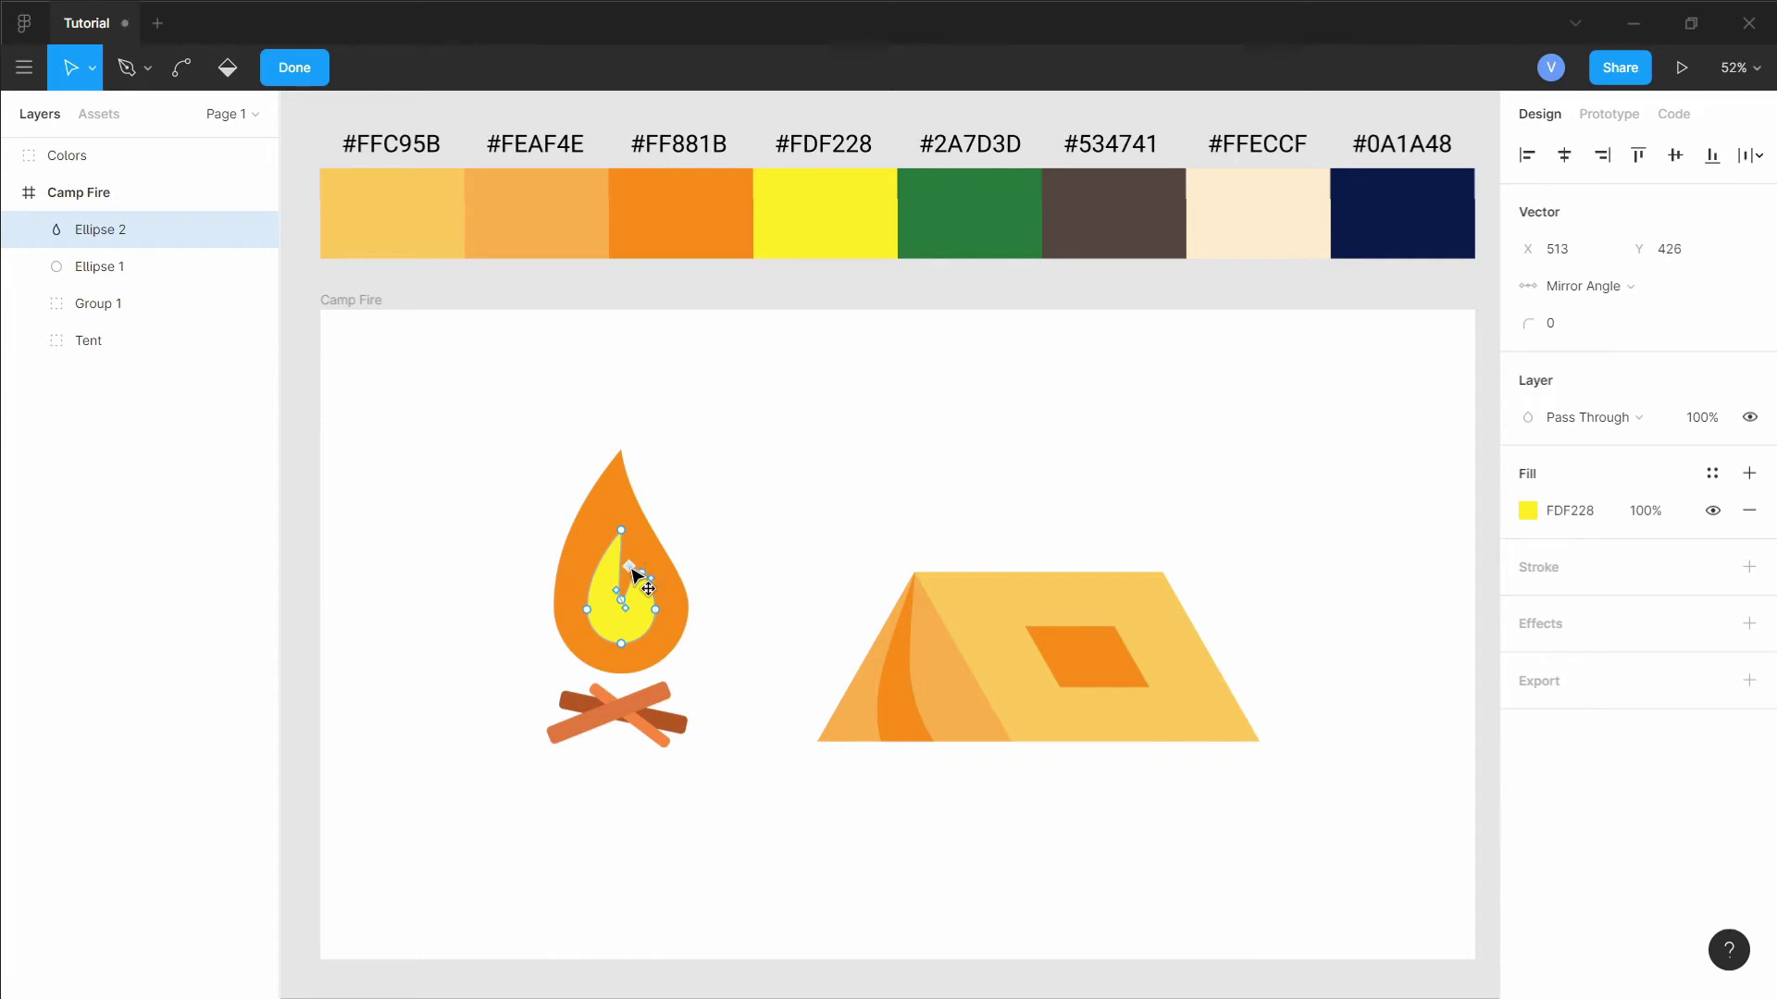
Select both flame shapes and scale them down proportionally from the top.
left_click(313, 68)
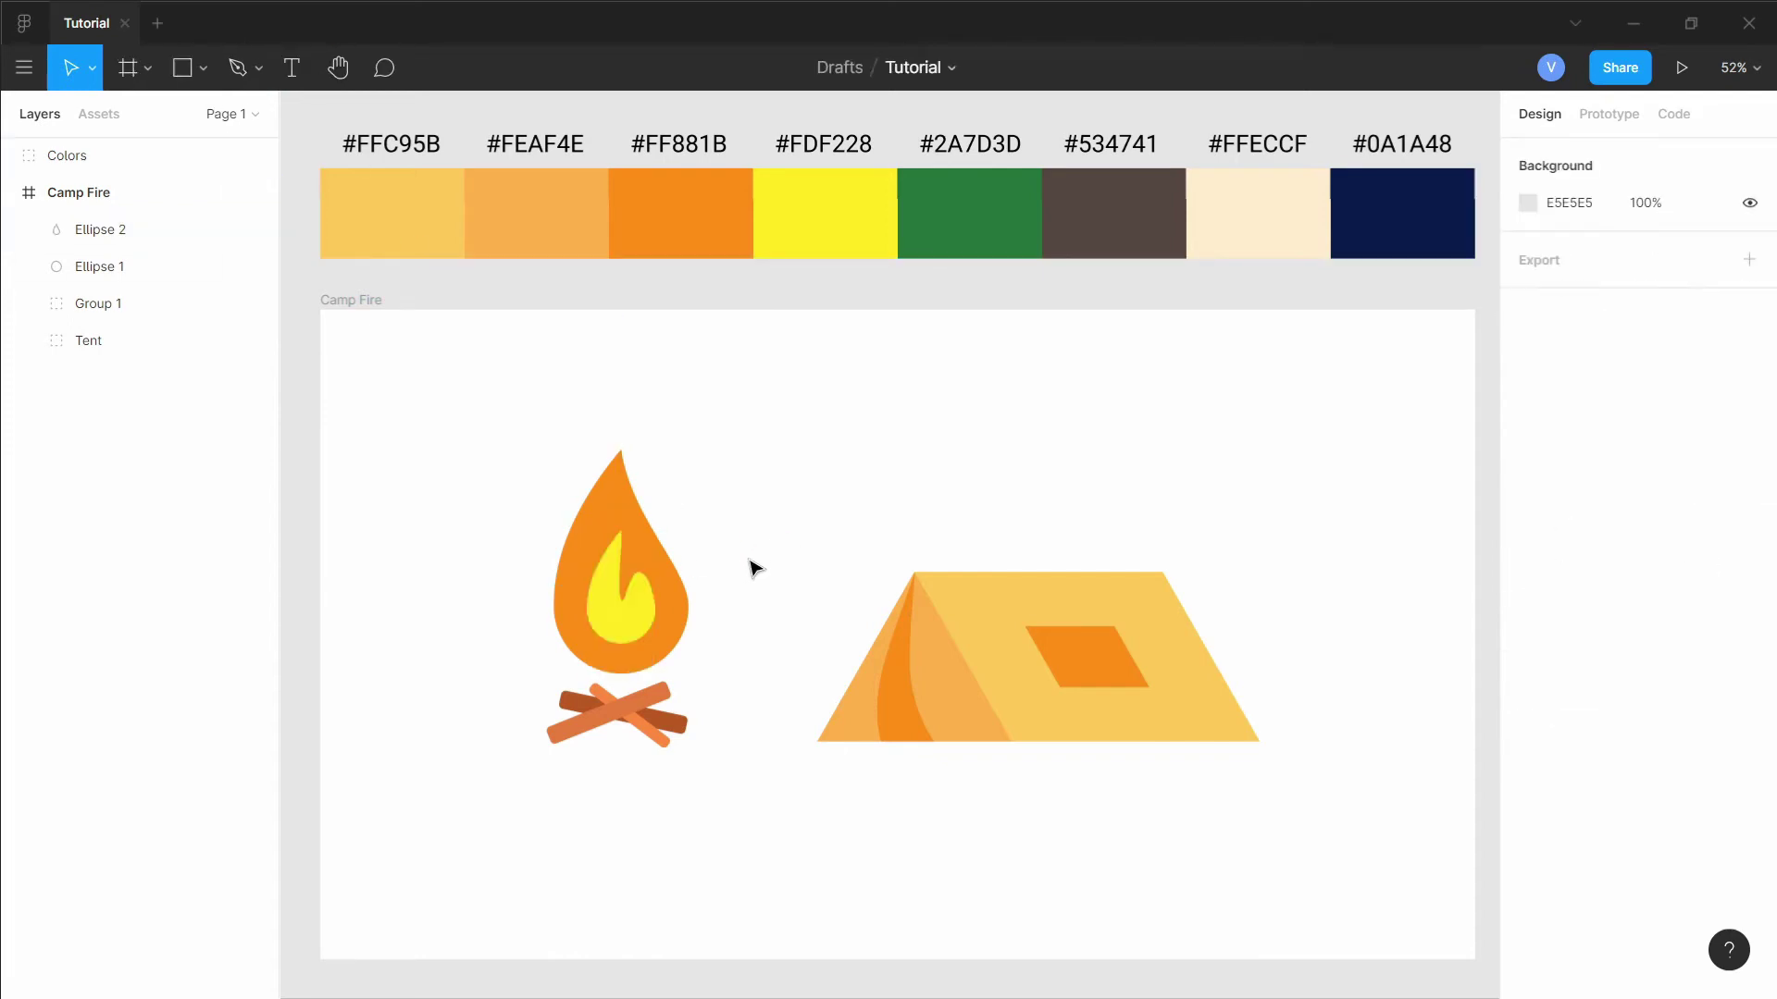
left_click_drag(538, 453, 625, 489)
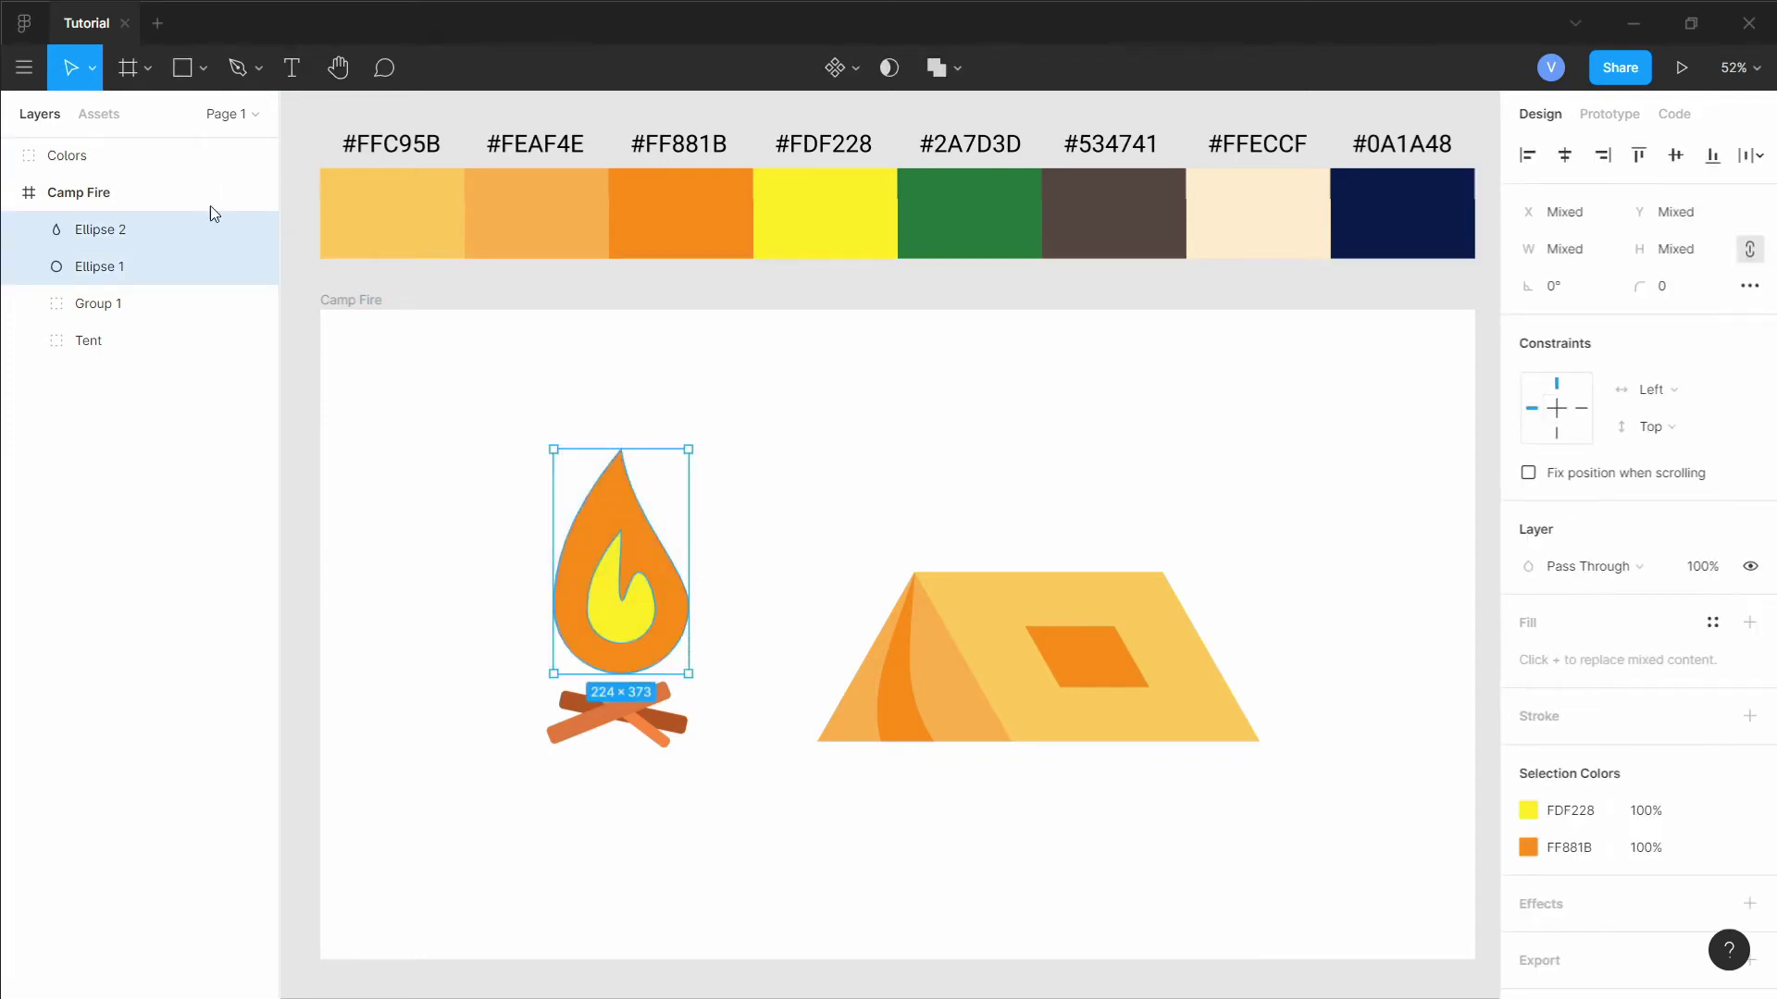
left_click(91, 67)
left_click(65, 147)
left_click_drag(620, 448, 619, 543)
Group the inner and outer flame shapes and scale the flame group up slightly.
left_click(616, 717)
left_click(637, 643)
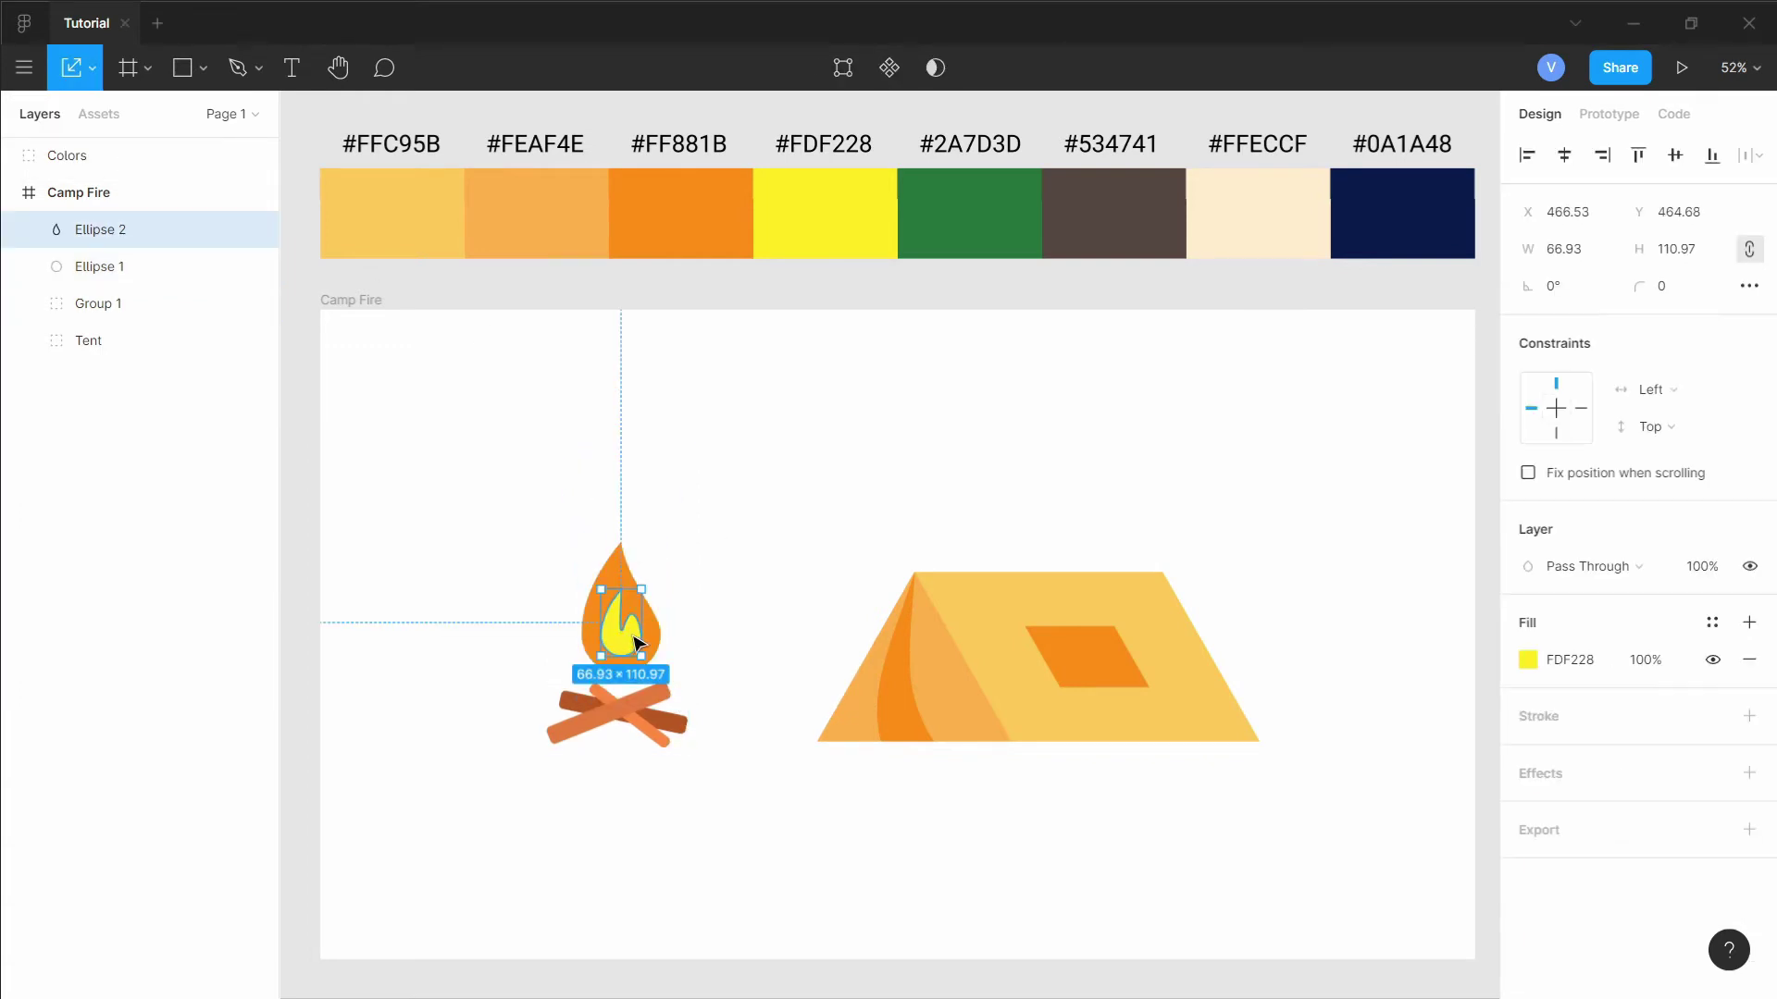
left_click(632, 581, "shift")
right_click(601, 602)
left_click(670, 557)
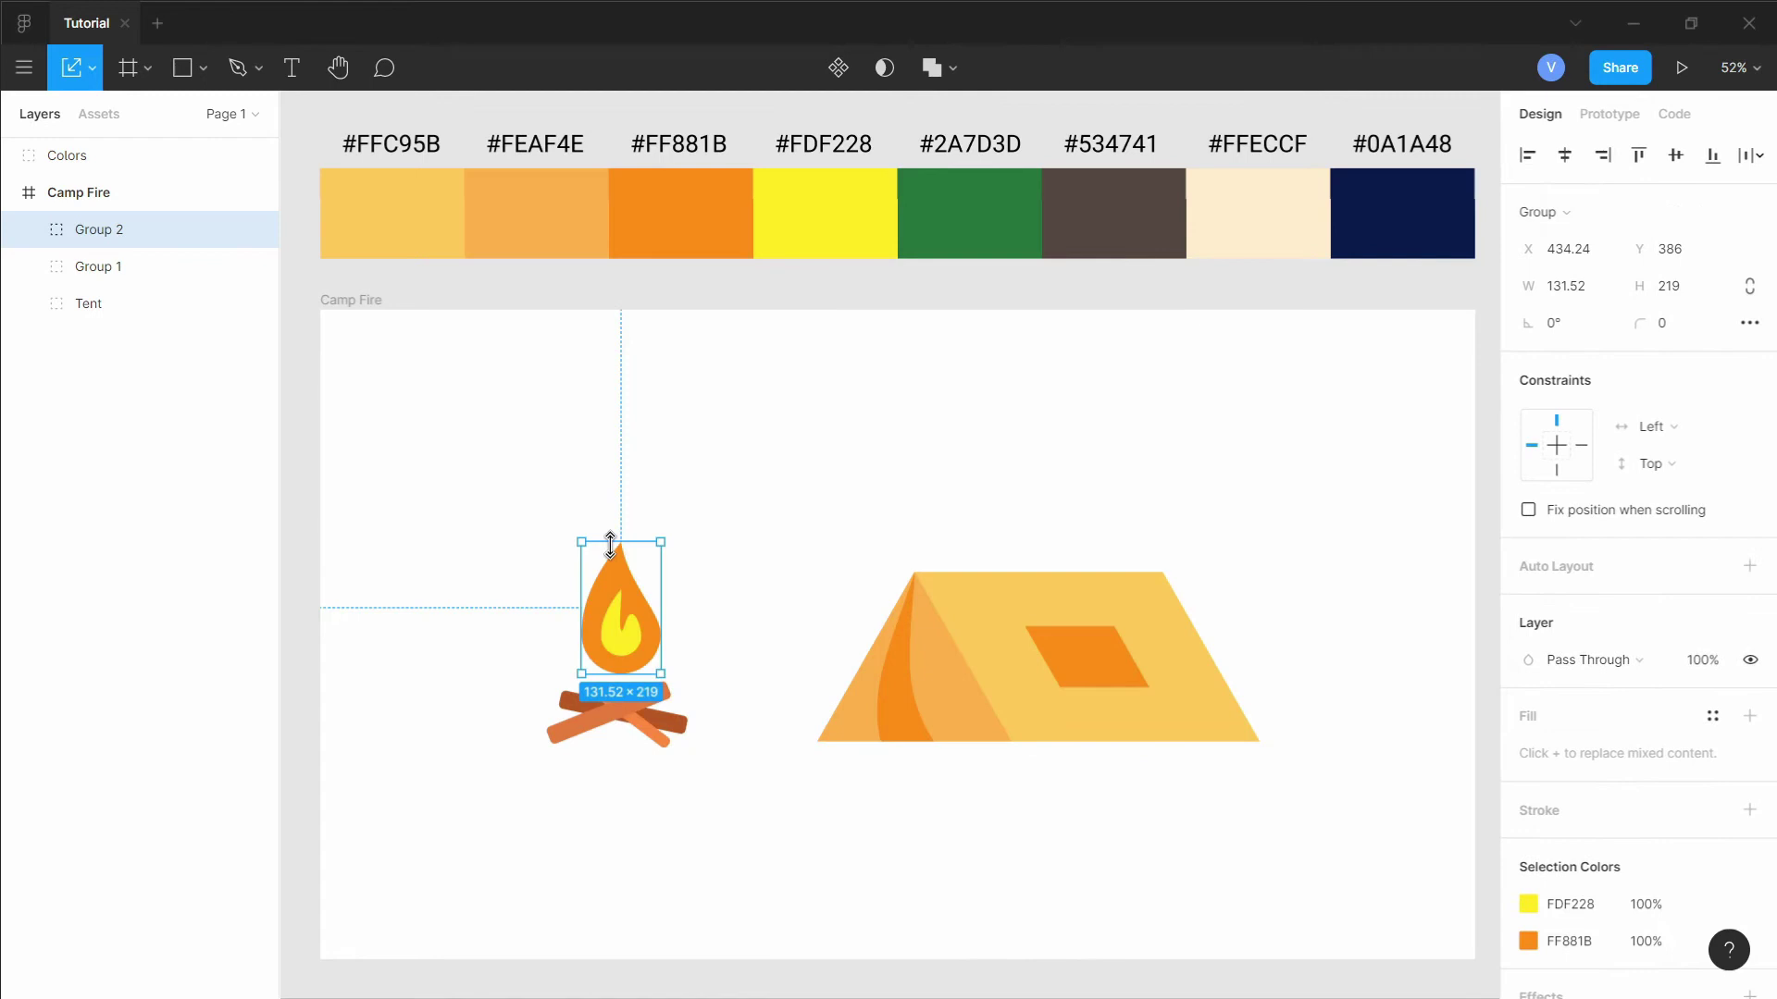
left_click_drag(609, 545, 611, 515)
left_click(782, 549)
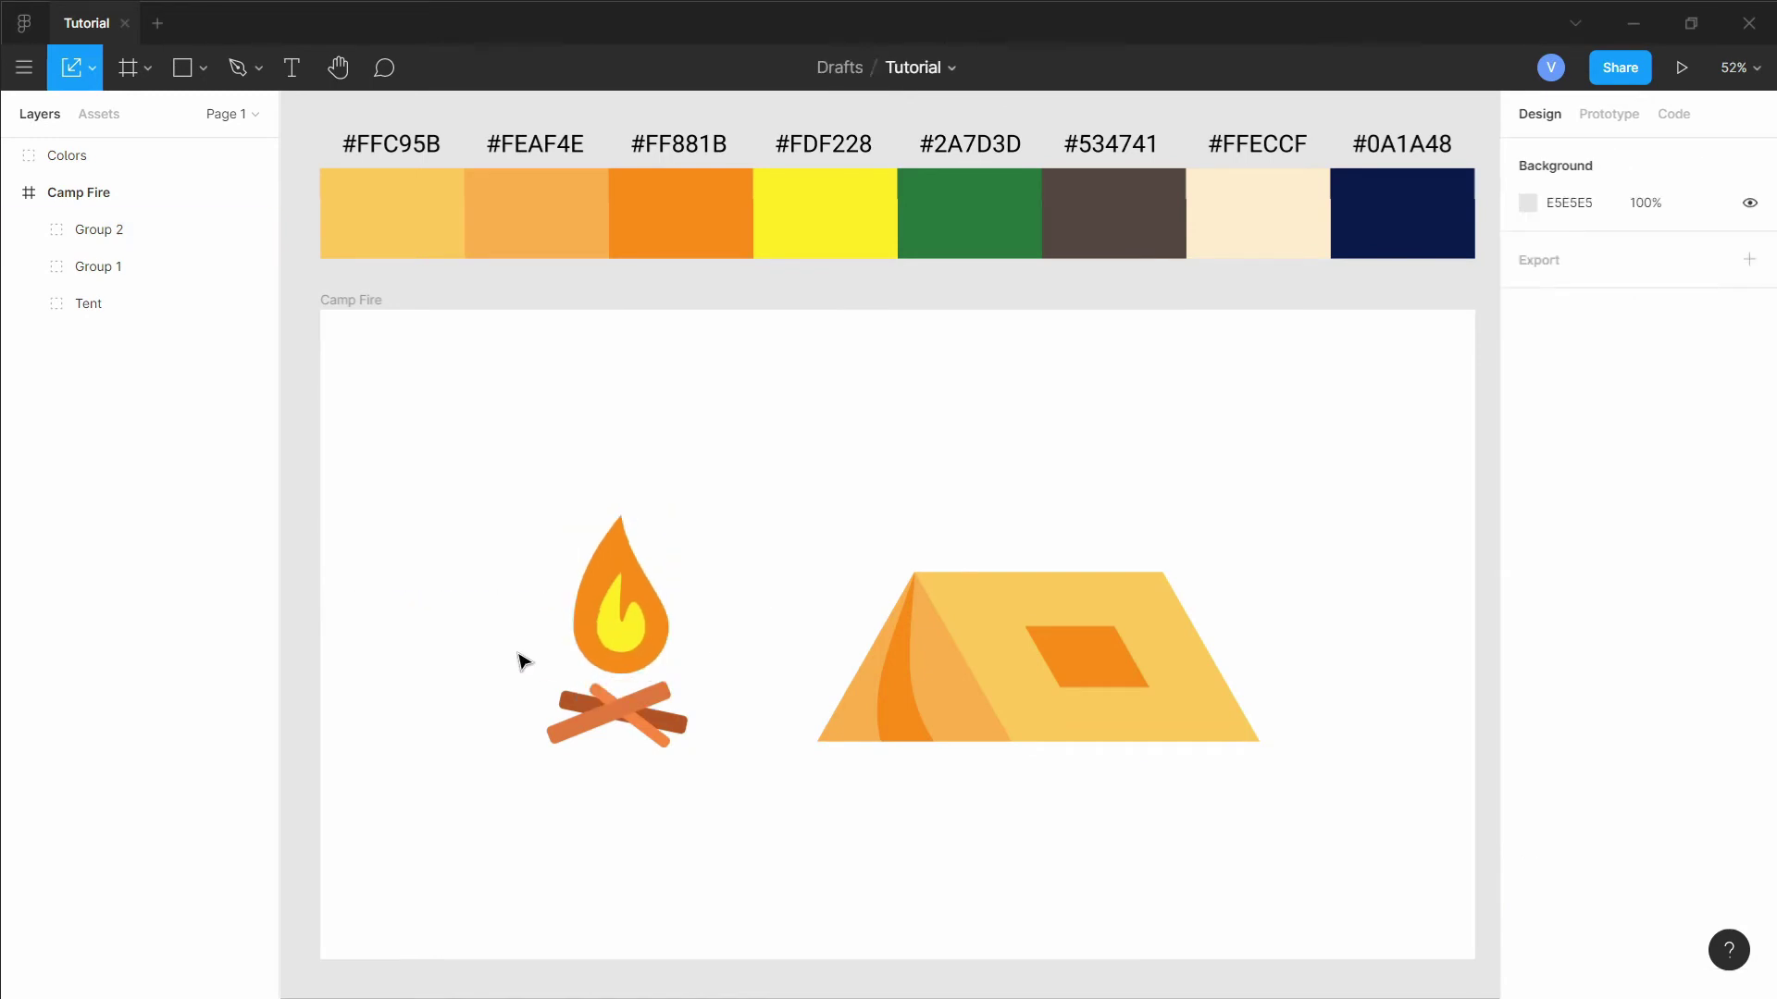
Stretch one log inside the logs group to make it longer.
left_click(654, 733)
double_click(664, 742)
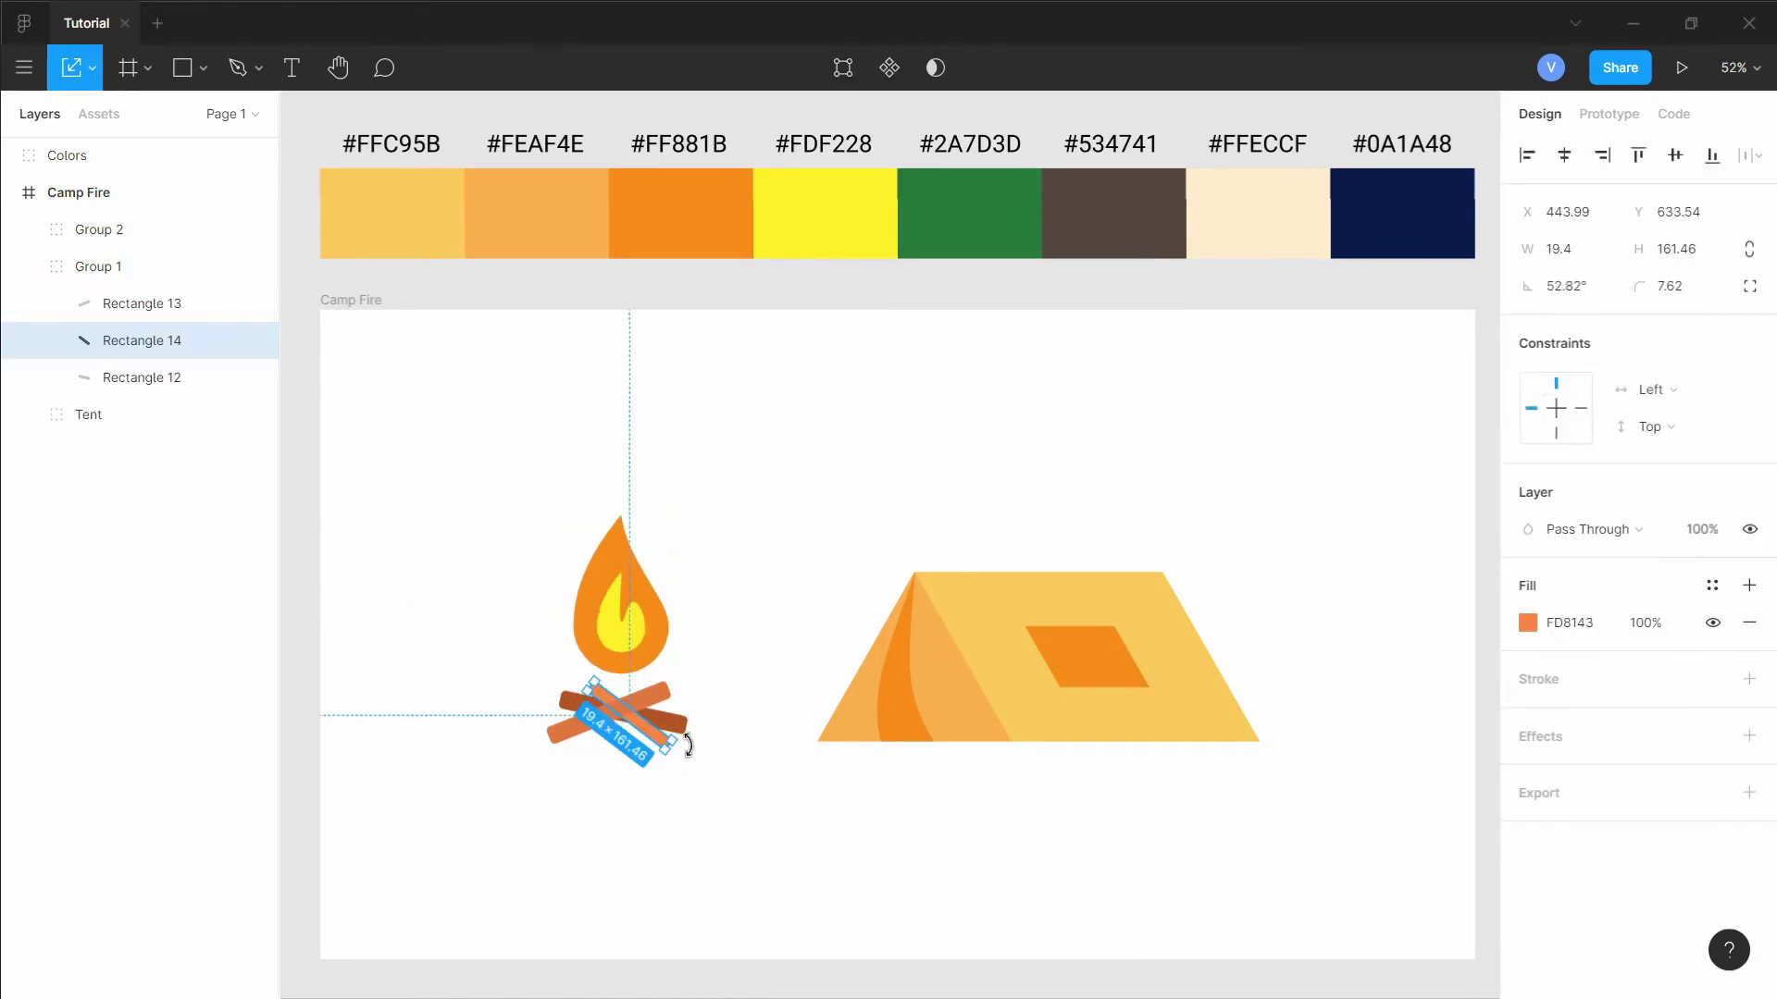
left_click_drag(688, 745, 696, 741)
left_click(776, 683)
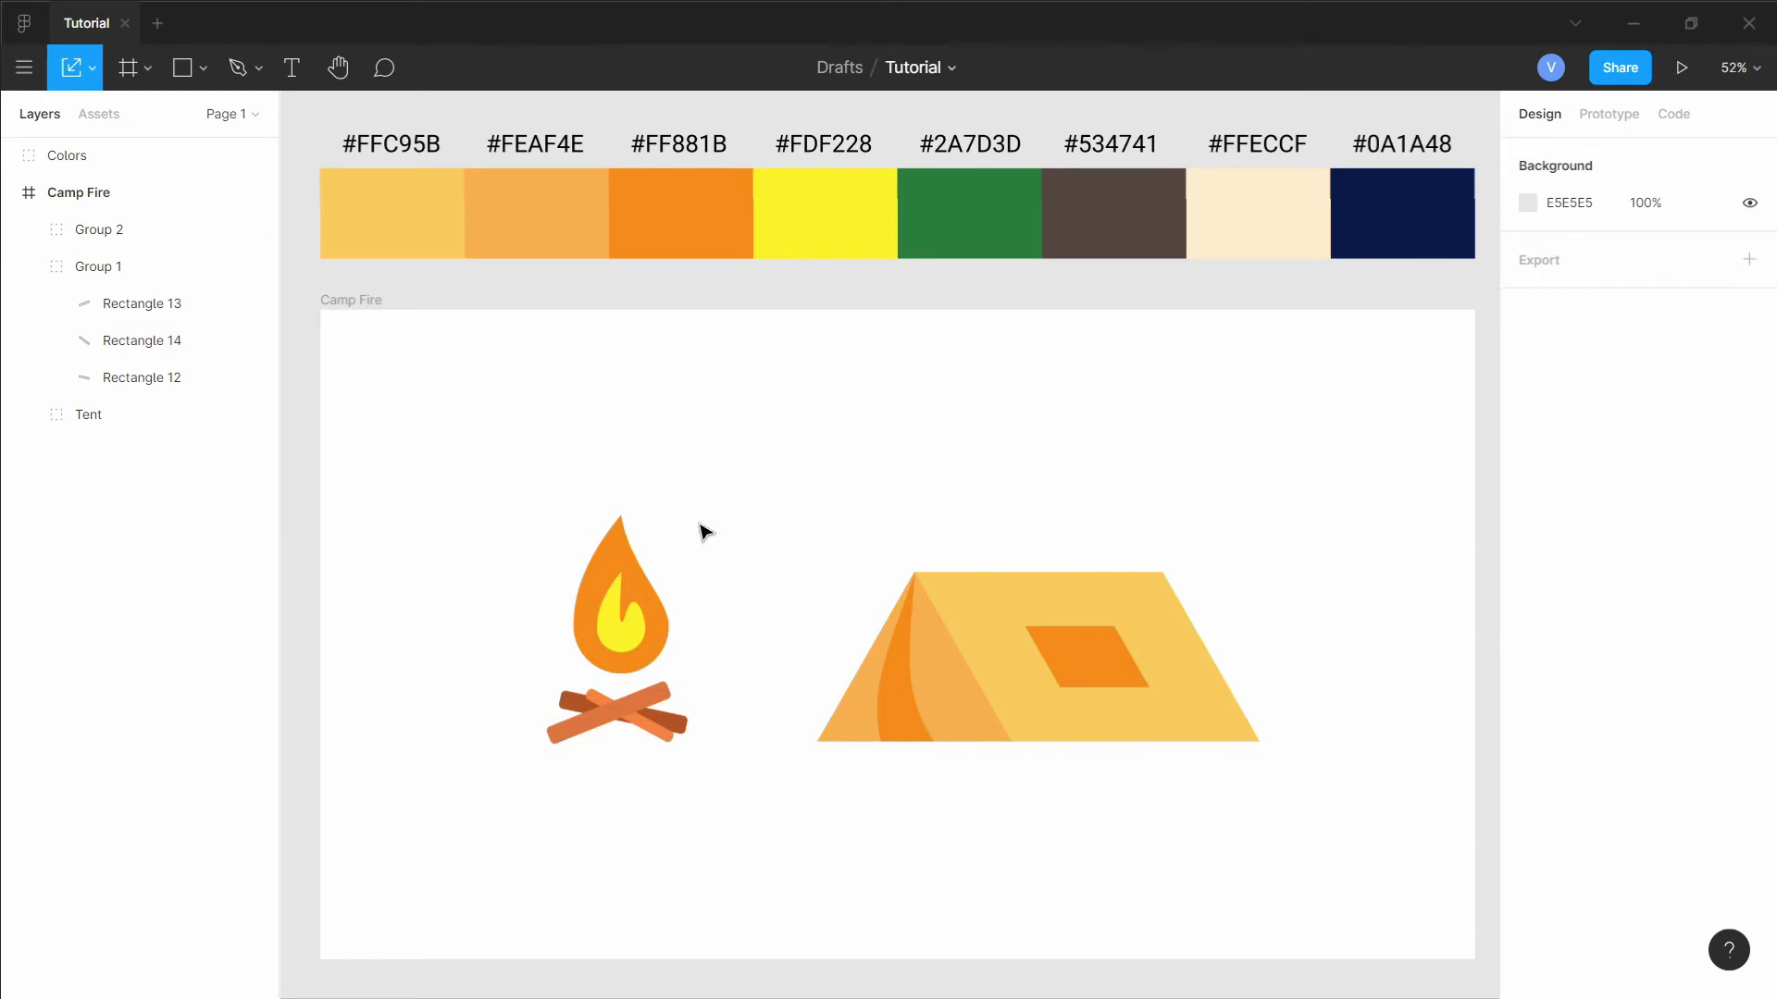
Group the flame and logs together and name the group Fire.
left_click_drag(465, 533, 724, 791)
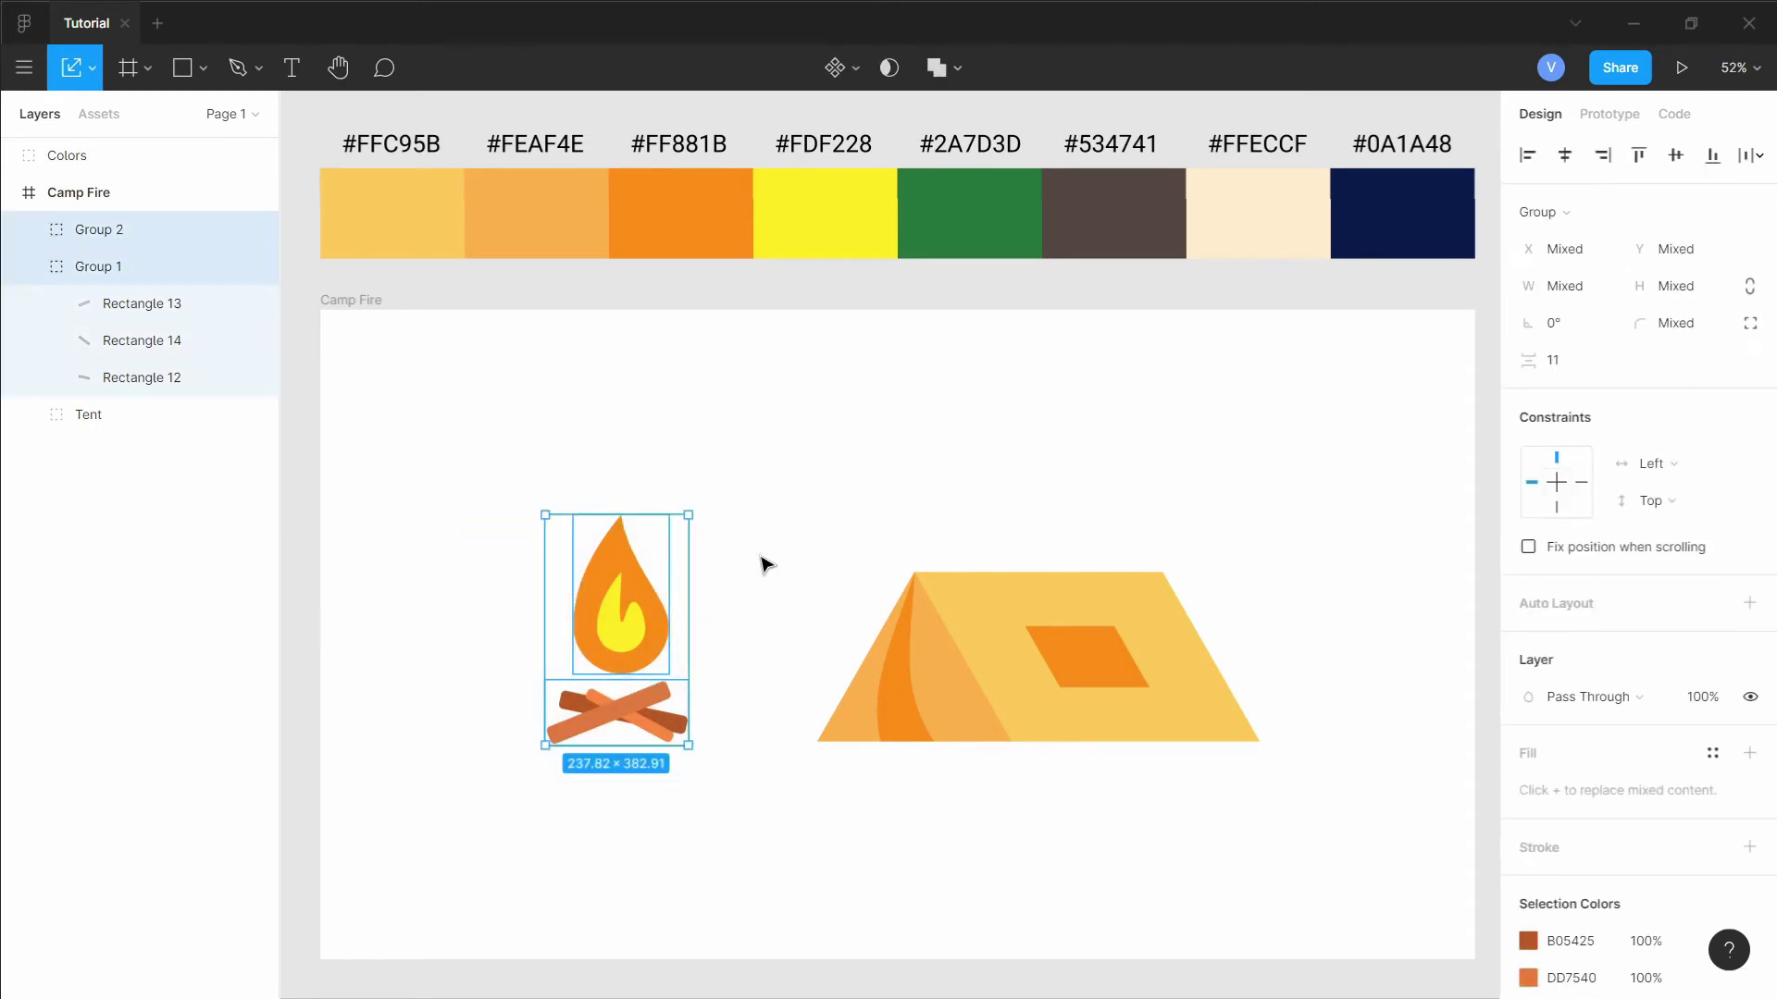
key("ctrl+g")
double_click(121, 237)
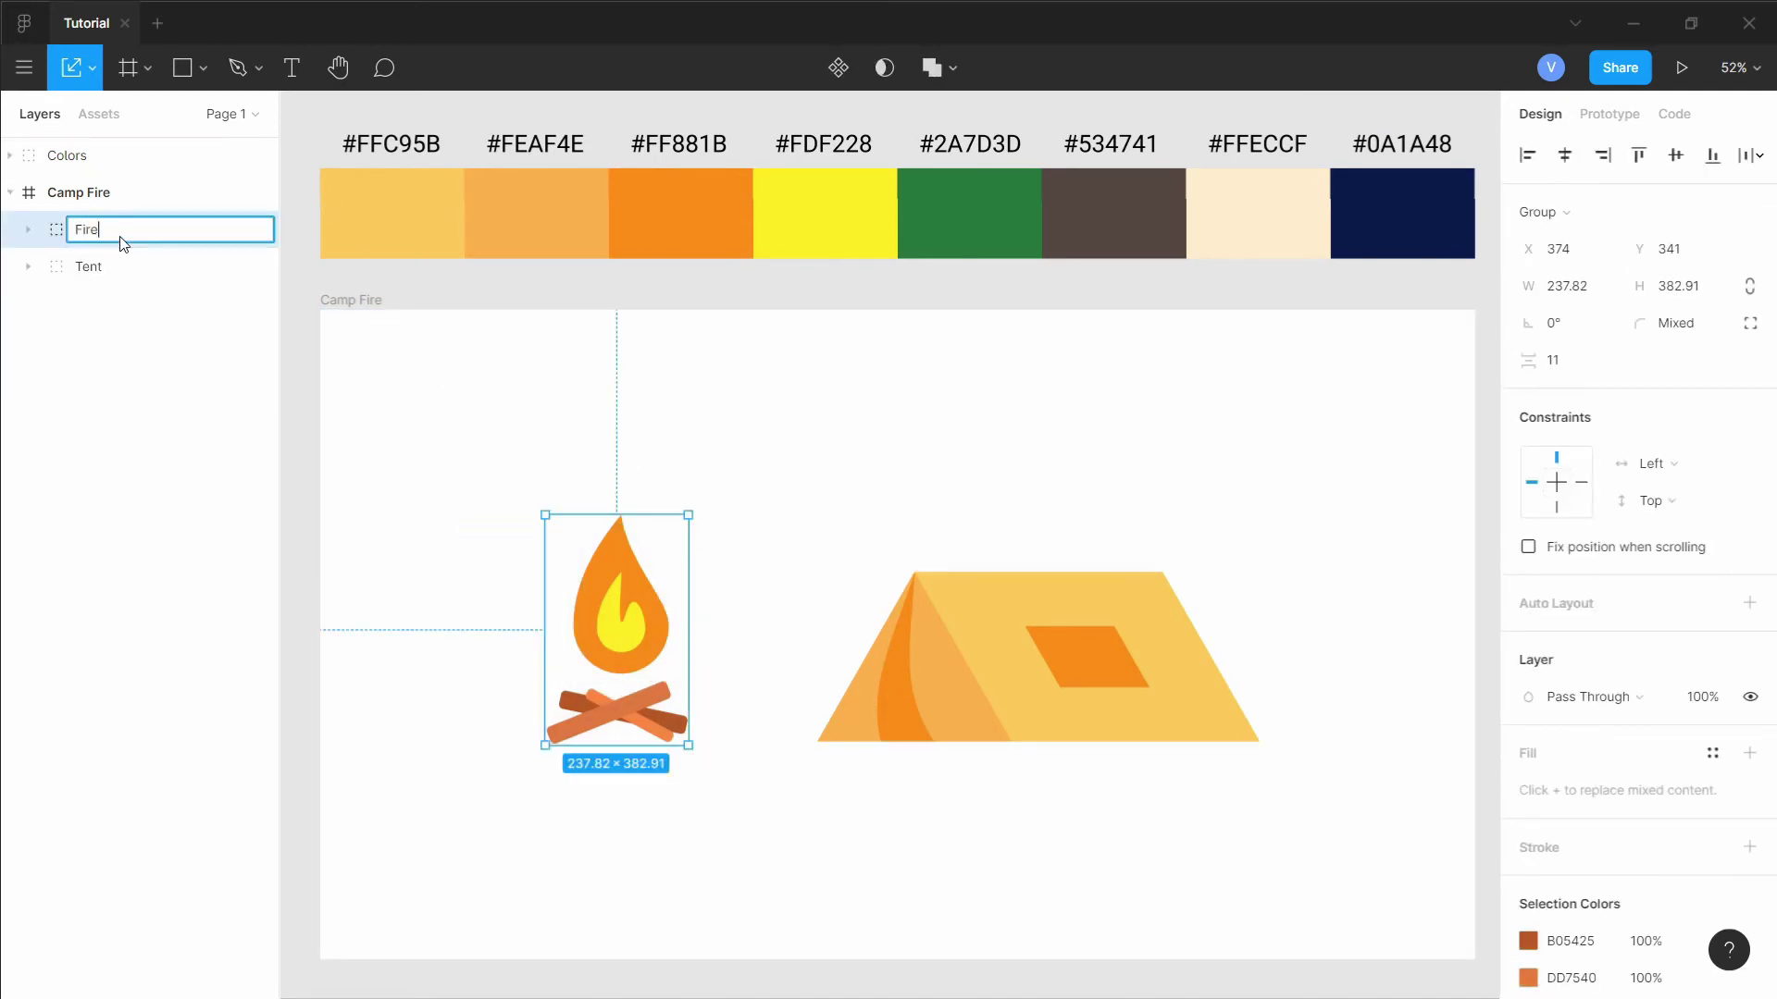
key("Return")
Scale the Fire group to 173.26 × 228.91 and nudge it beside the tent.
left_click_drag(617, 514, 726, 734)
double_click(625, 636)
left_click(742, 647)
left_click_drag(619, 637, 622, 607)
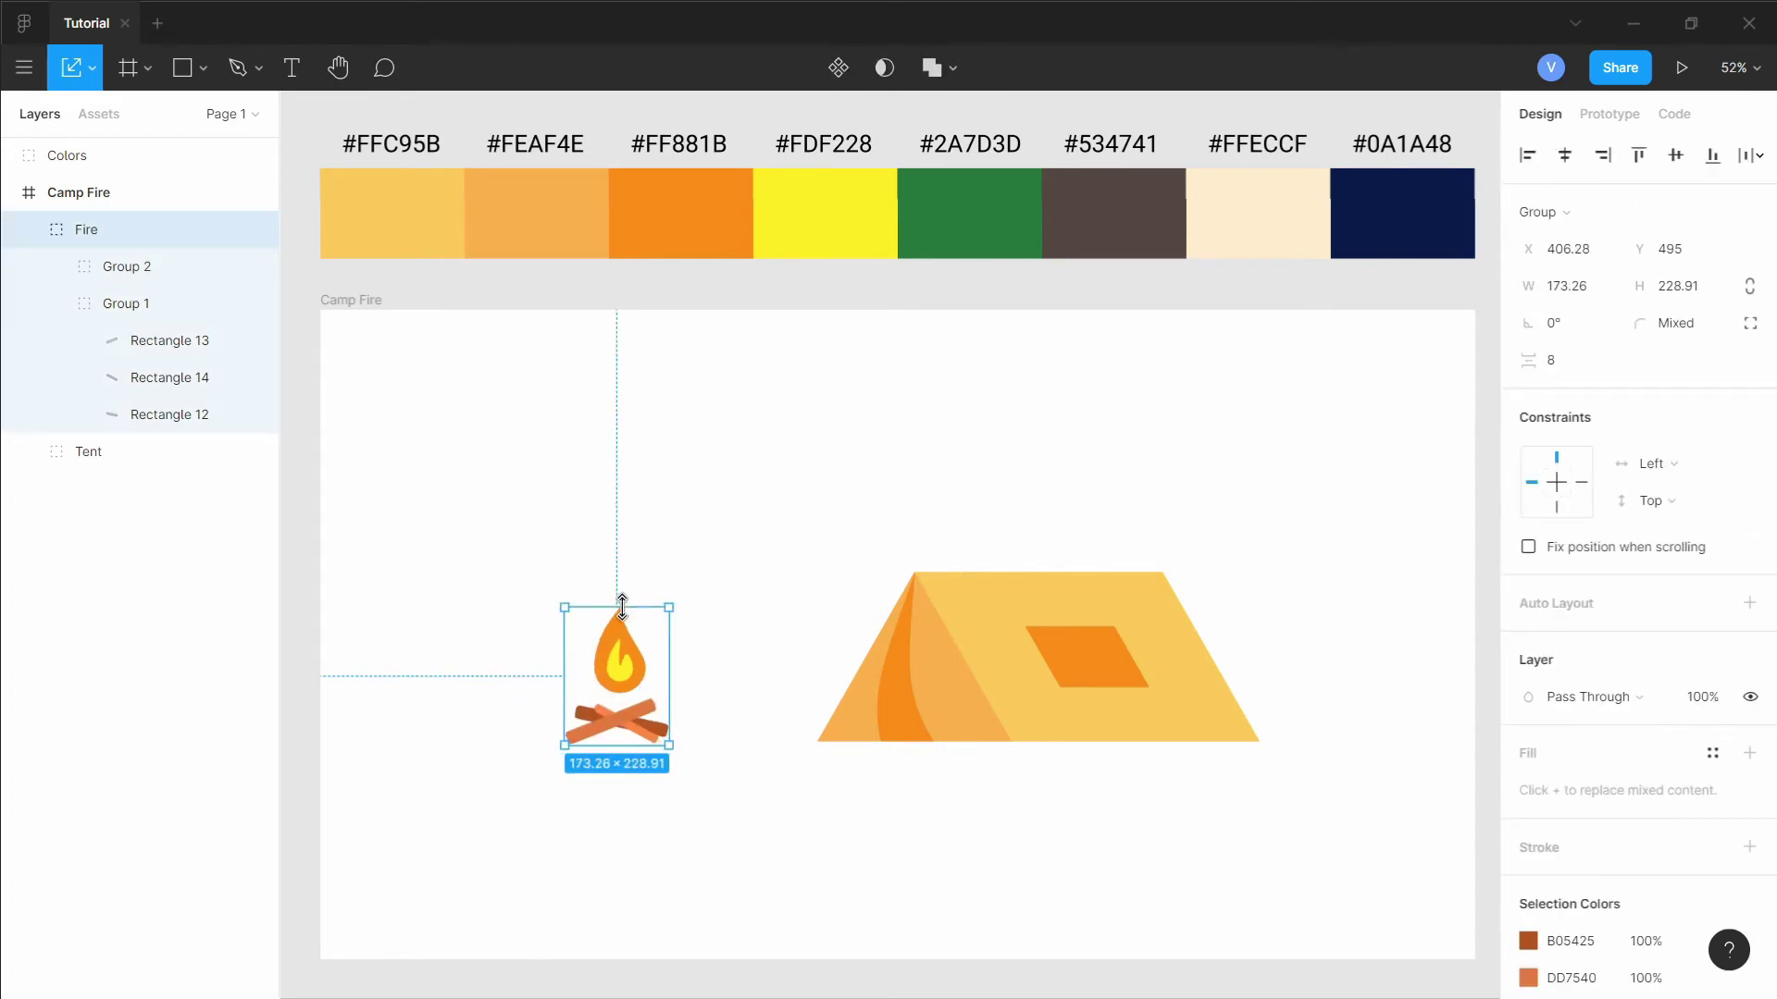
key("v")
left_click_drag(626, 685, 637, 680)
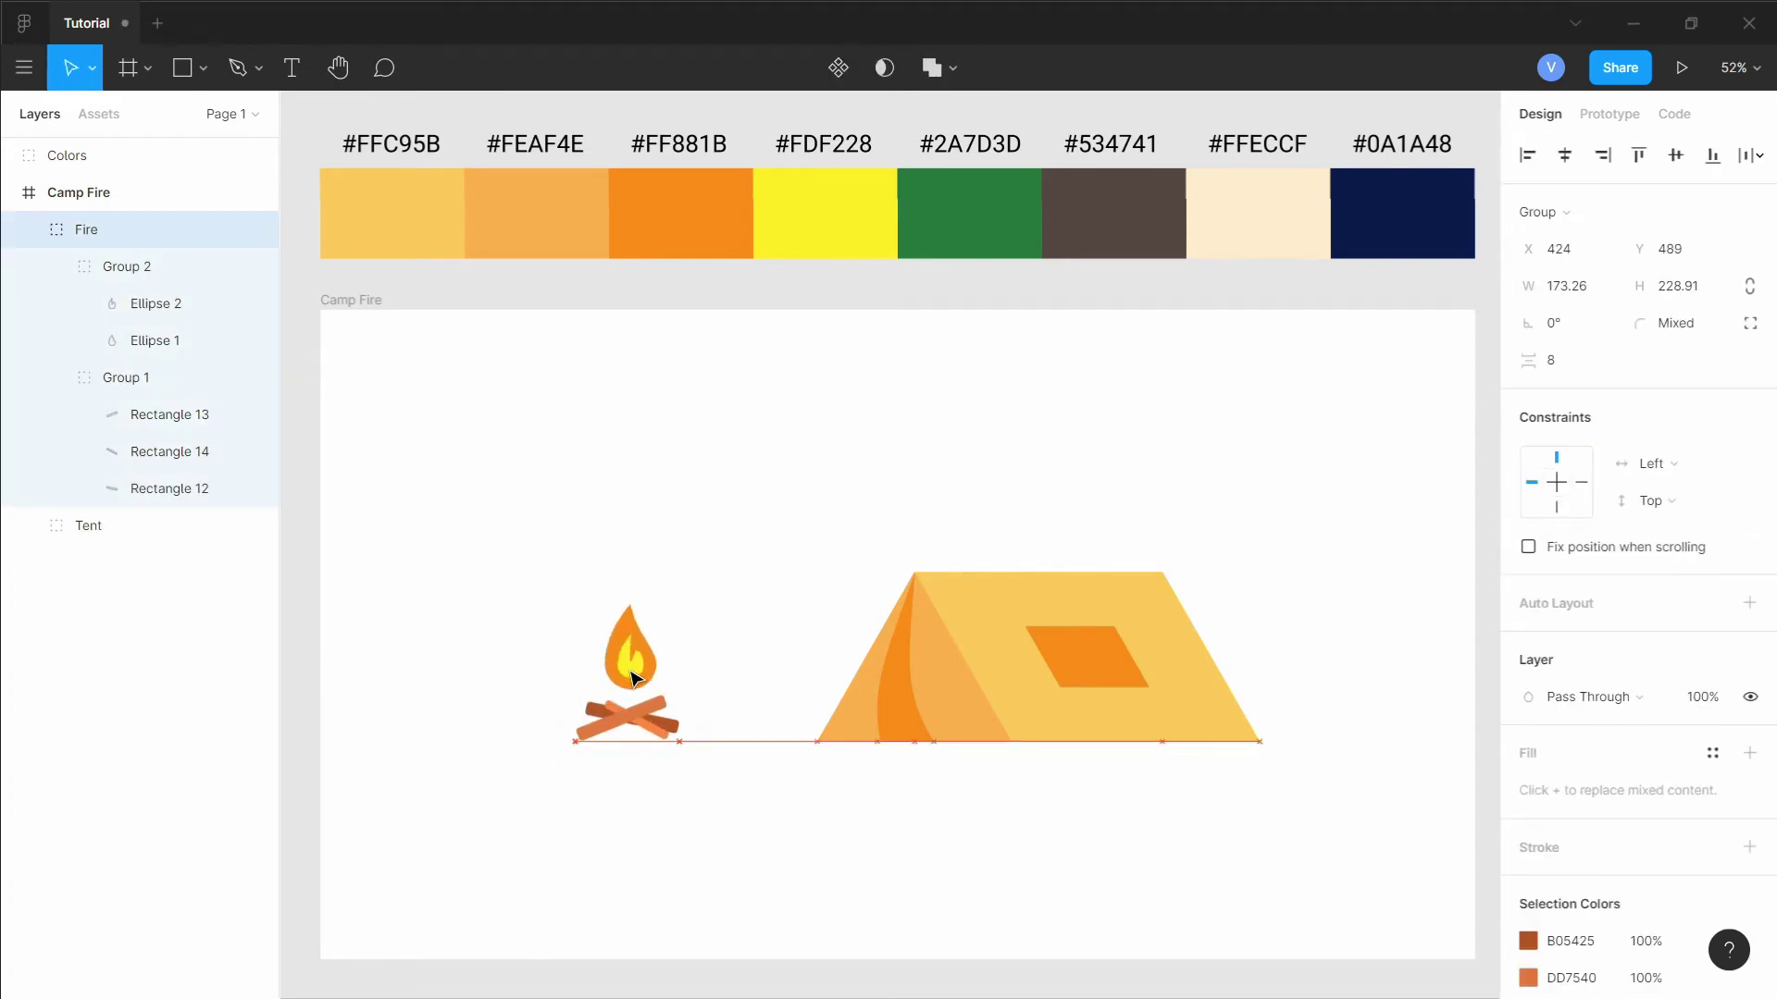
left_click(780, 663)
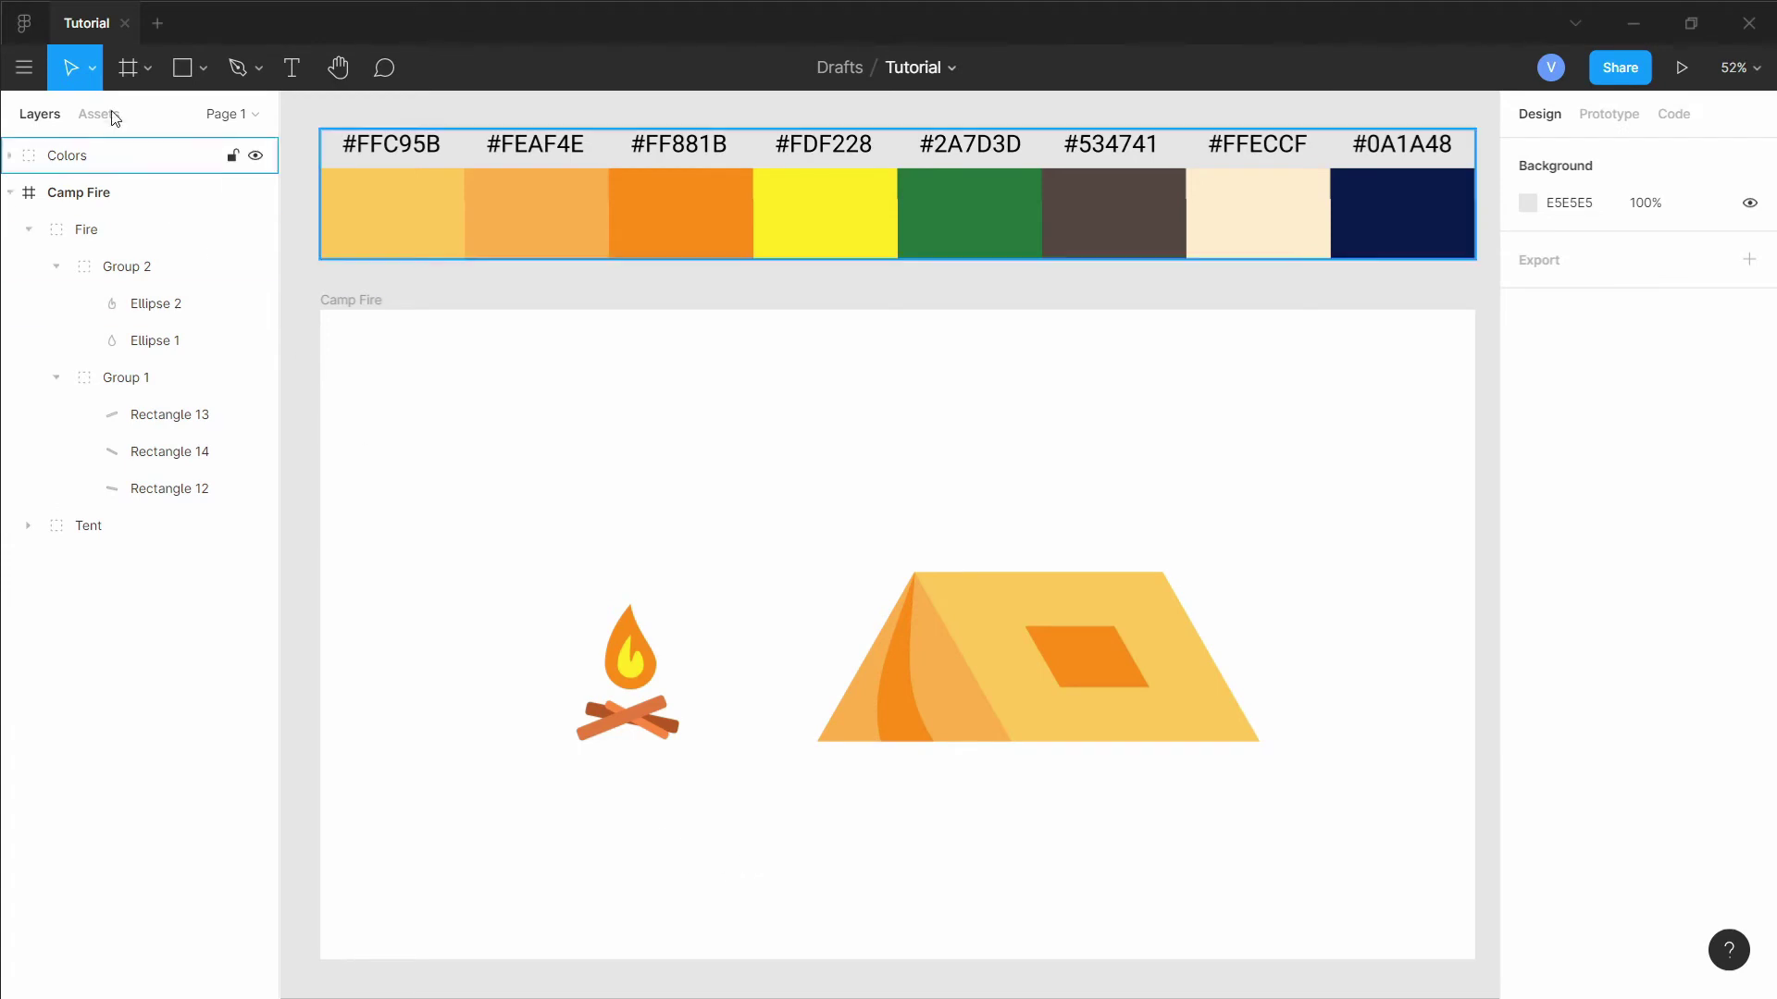
Draw a 1439 × 50 grey bar beneath the fire and tent and duplicate it.
key("r")
left_click_drag(504, 738, 1366, 813)
left_click_drag(992, 807, 865, 801)
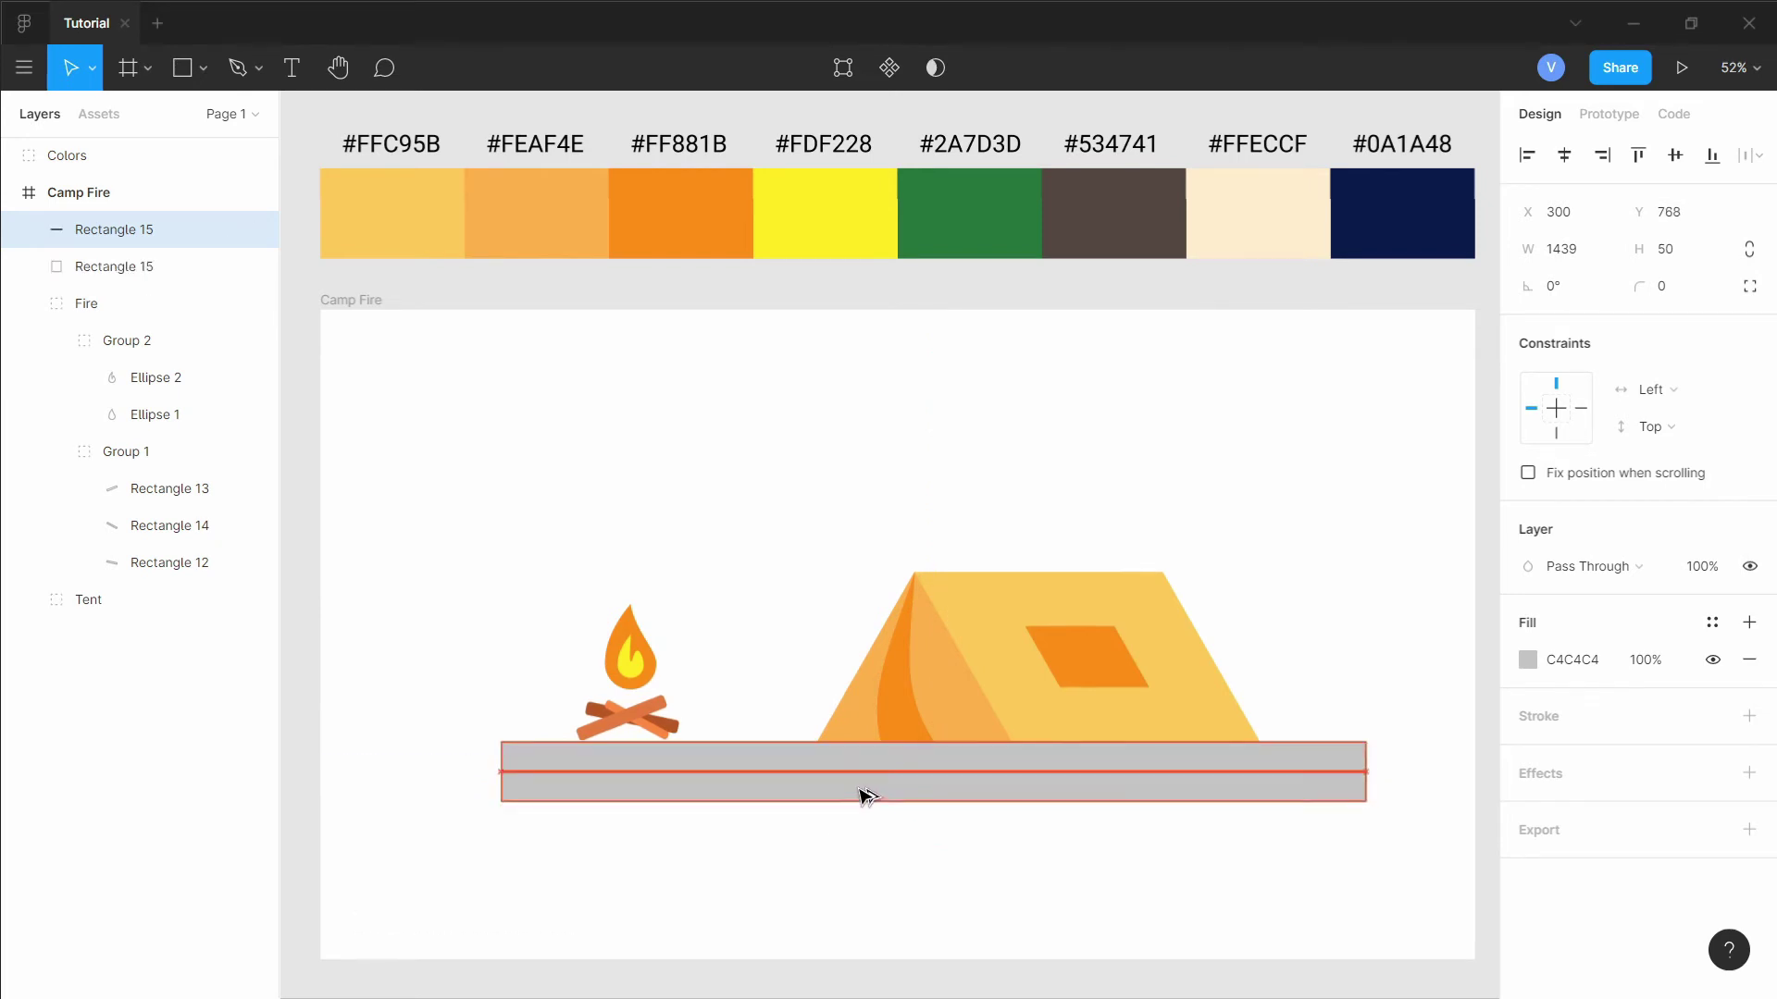
key("ctrl+d")
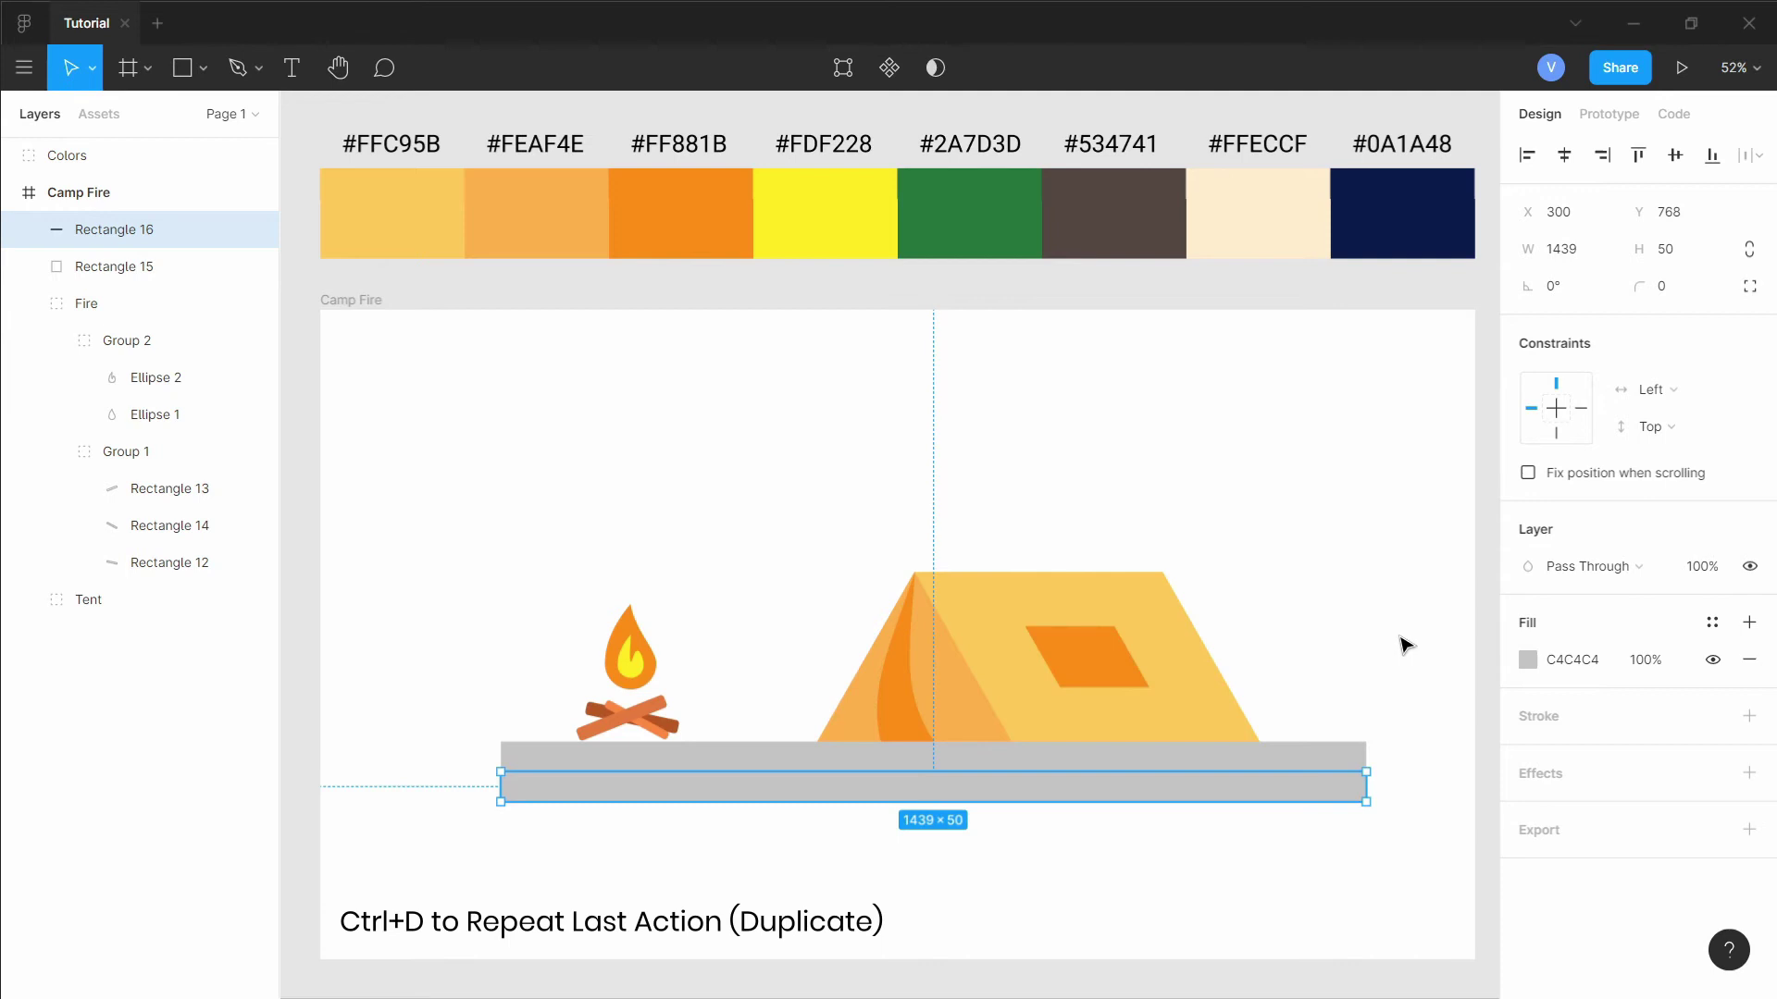
key("ctrl+d")
key("ctrl+d")
key("ctrl+d")
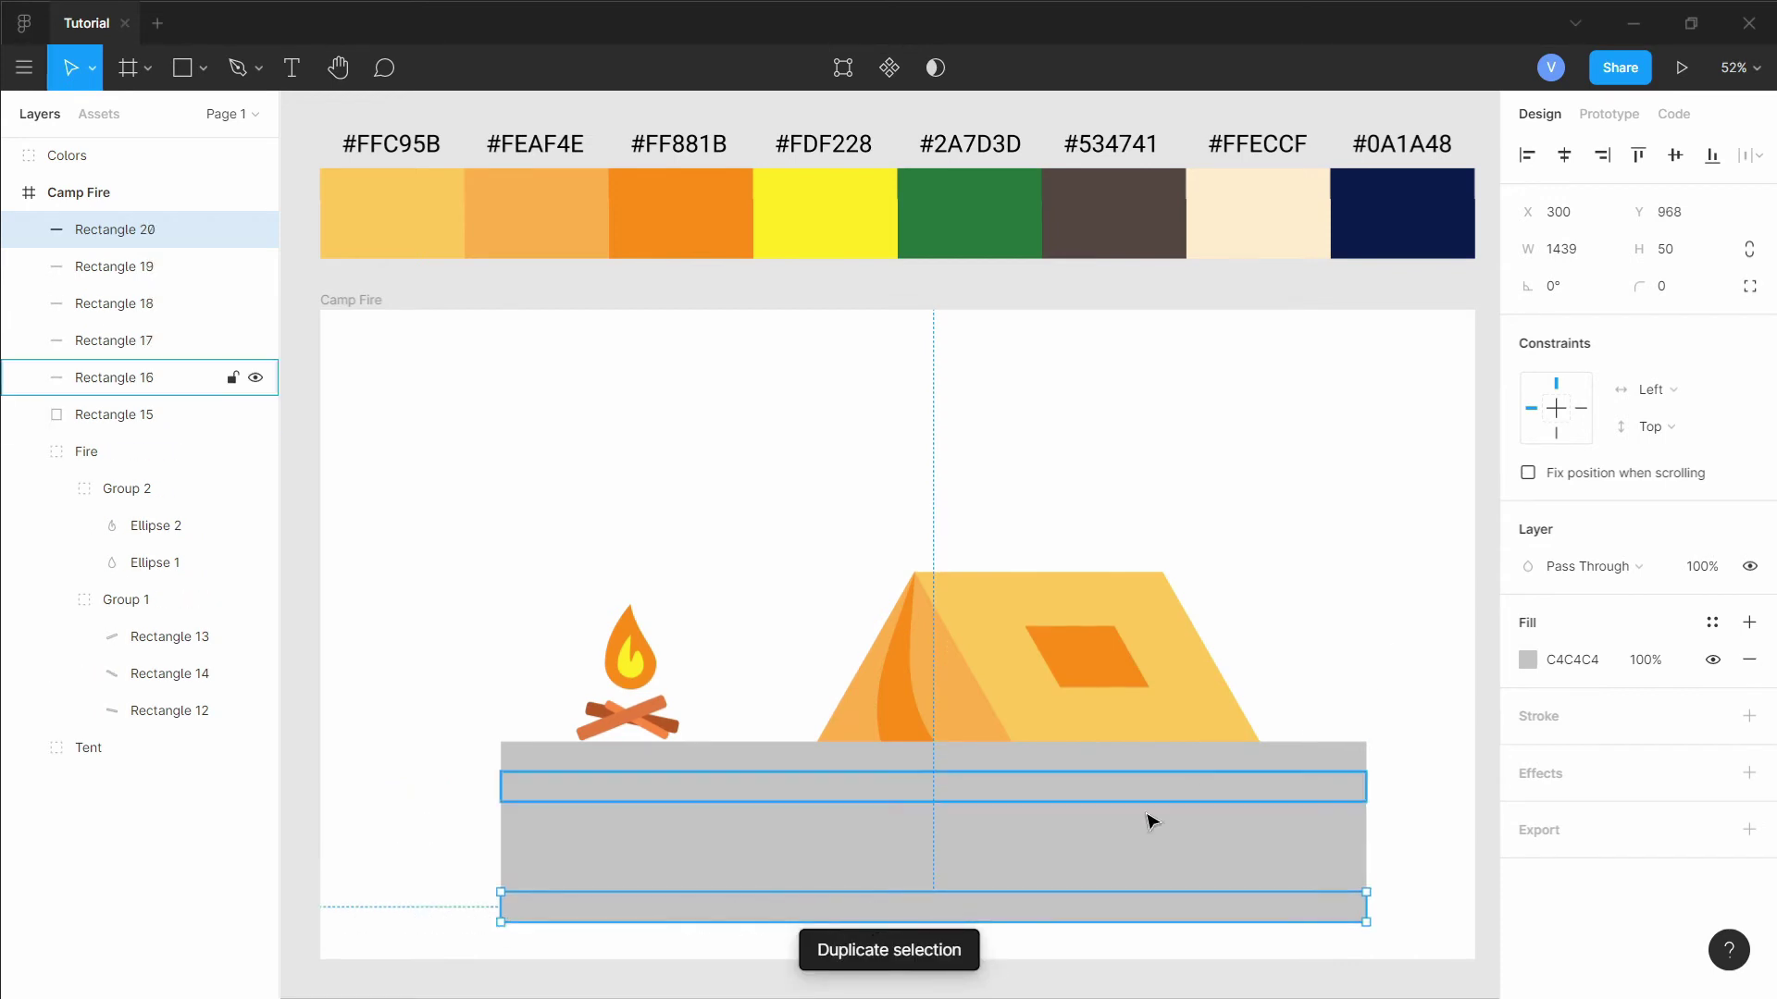
Narrow the second bar evenly and shorten the third bar from the left.
left_click(712, 801)
left_click_drag(500, 787, 623, 788)
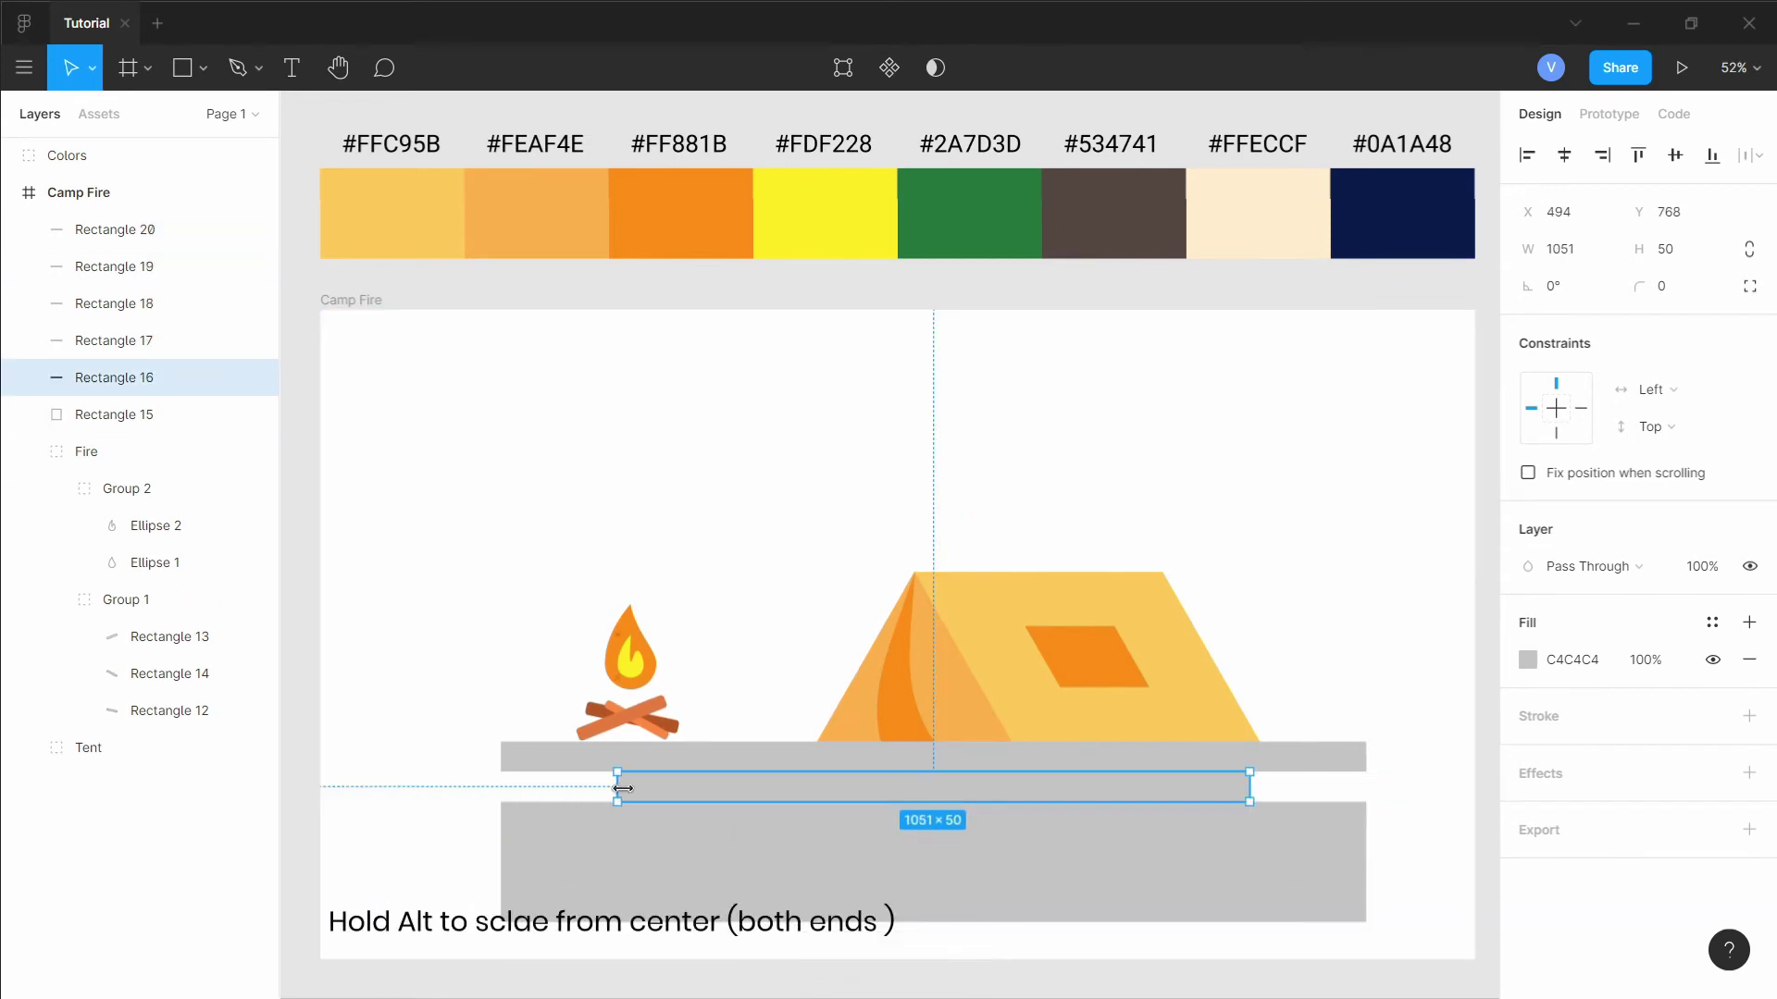
left_click_drag(1248, 786, 1280, 816)
left_click(1249, 826)
left_click_drag(512, 816, 708, 845)
Shorten the fifth and bottom bars from both ends, then select all six bars.
left_click(527, 849)
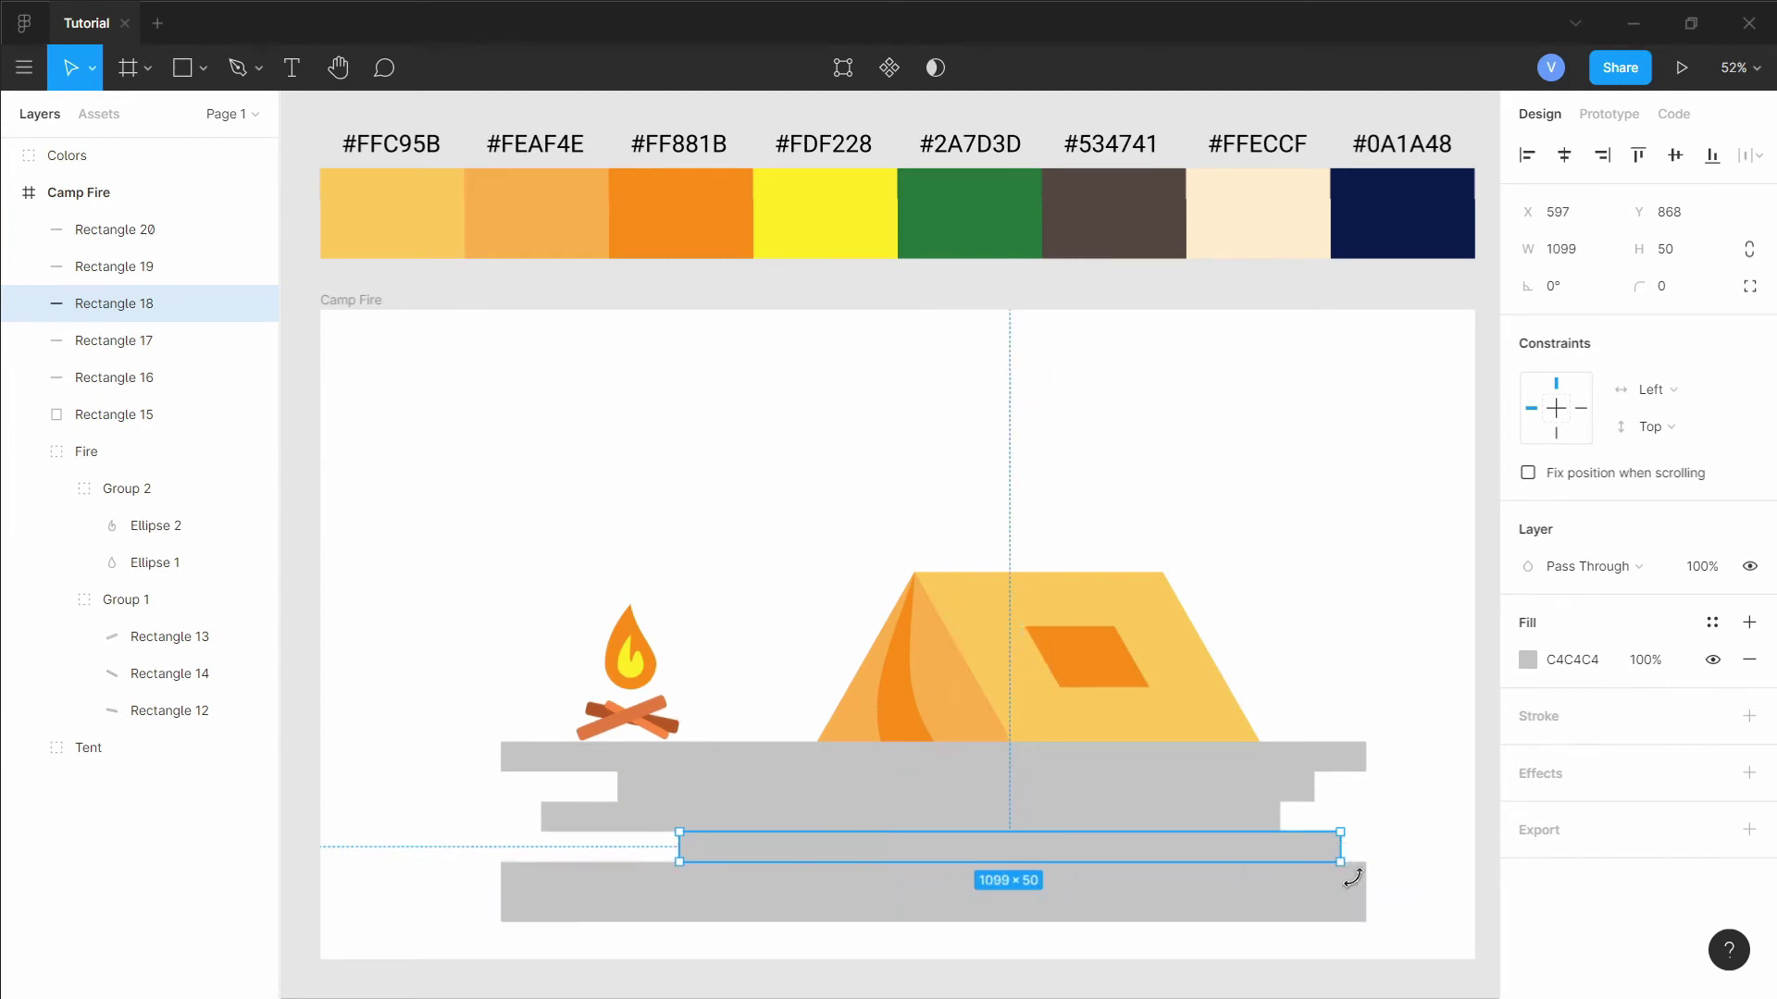
left_click(1348, 874)
left_click_drag(1364, 870, 1207, 863)
left_click(1360, 912)
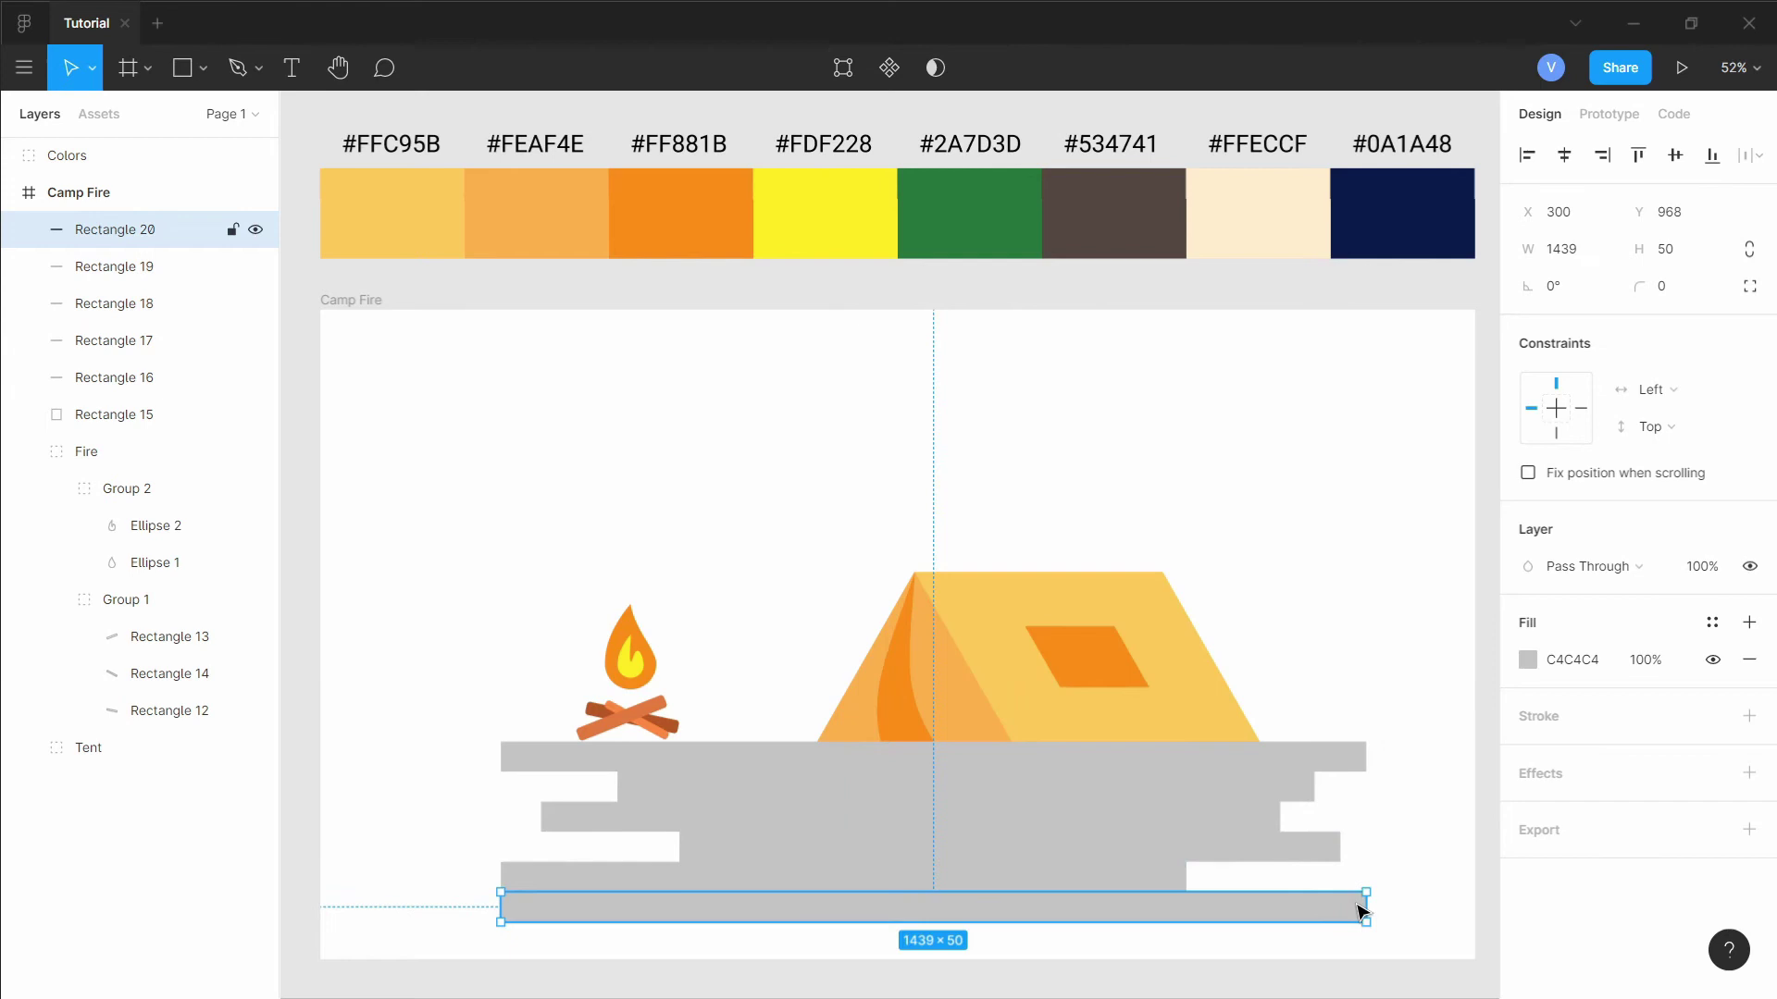
left_click_drag(1360, 911, 1246, 909)
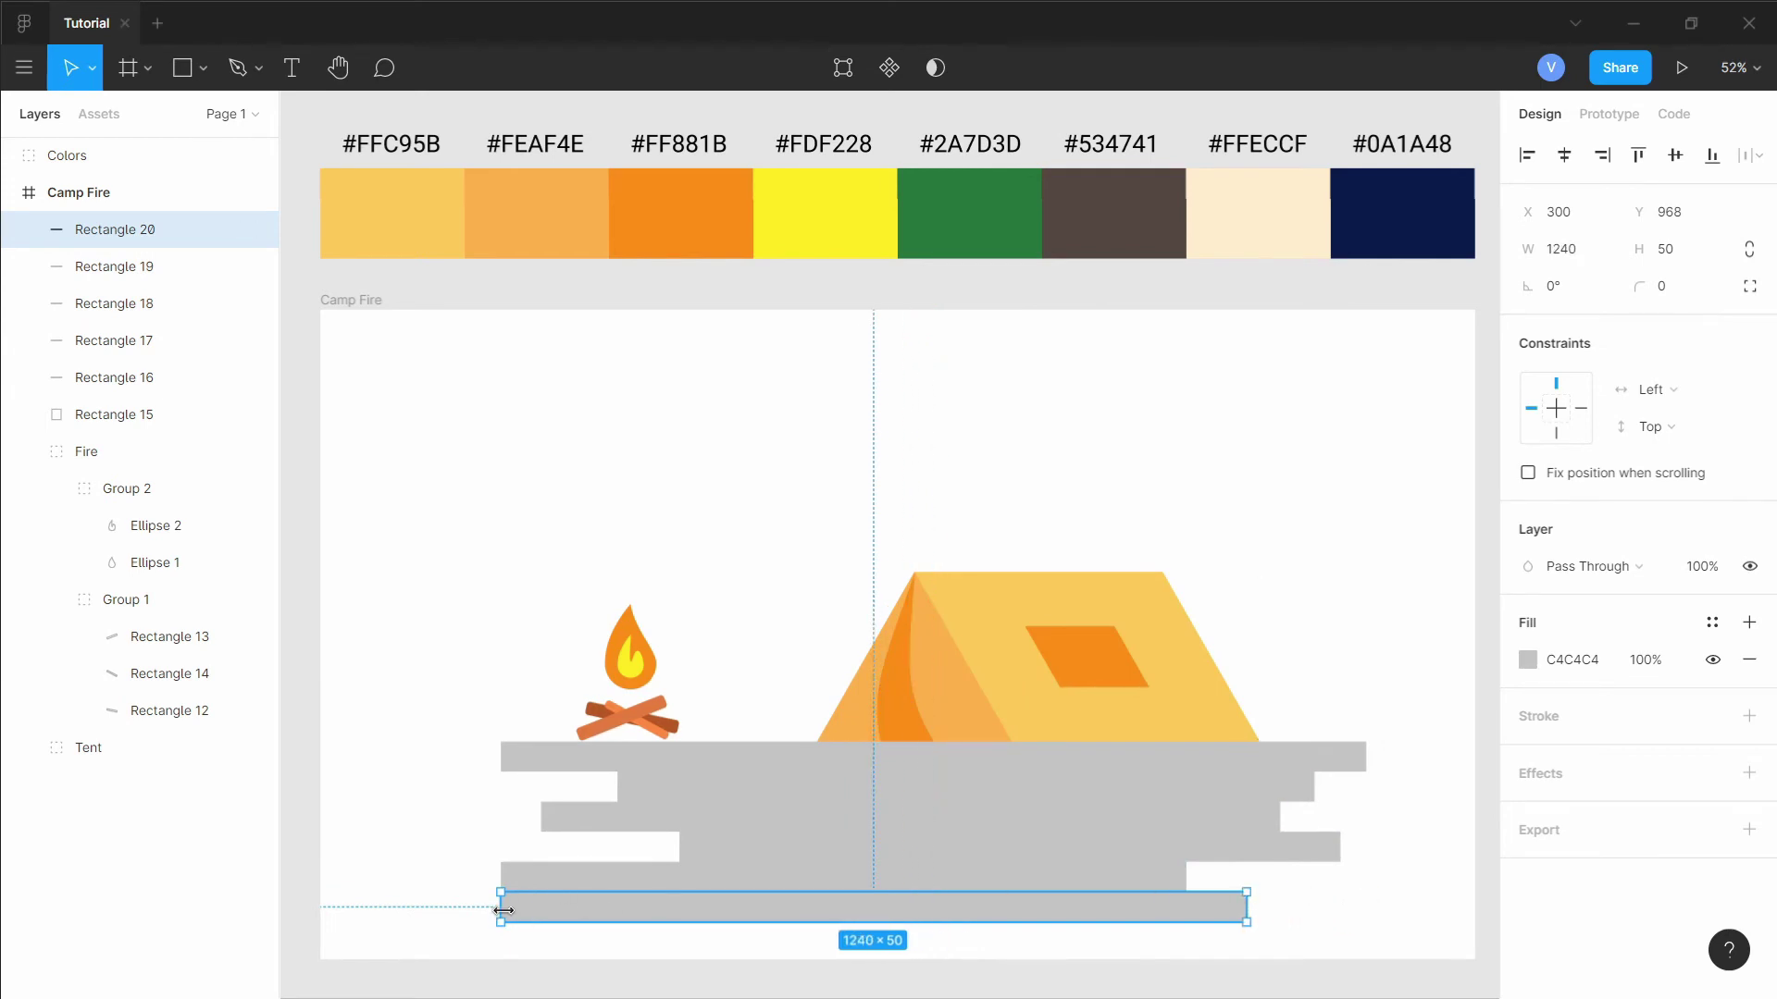
left_click(501, 875)
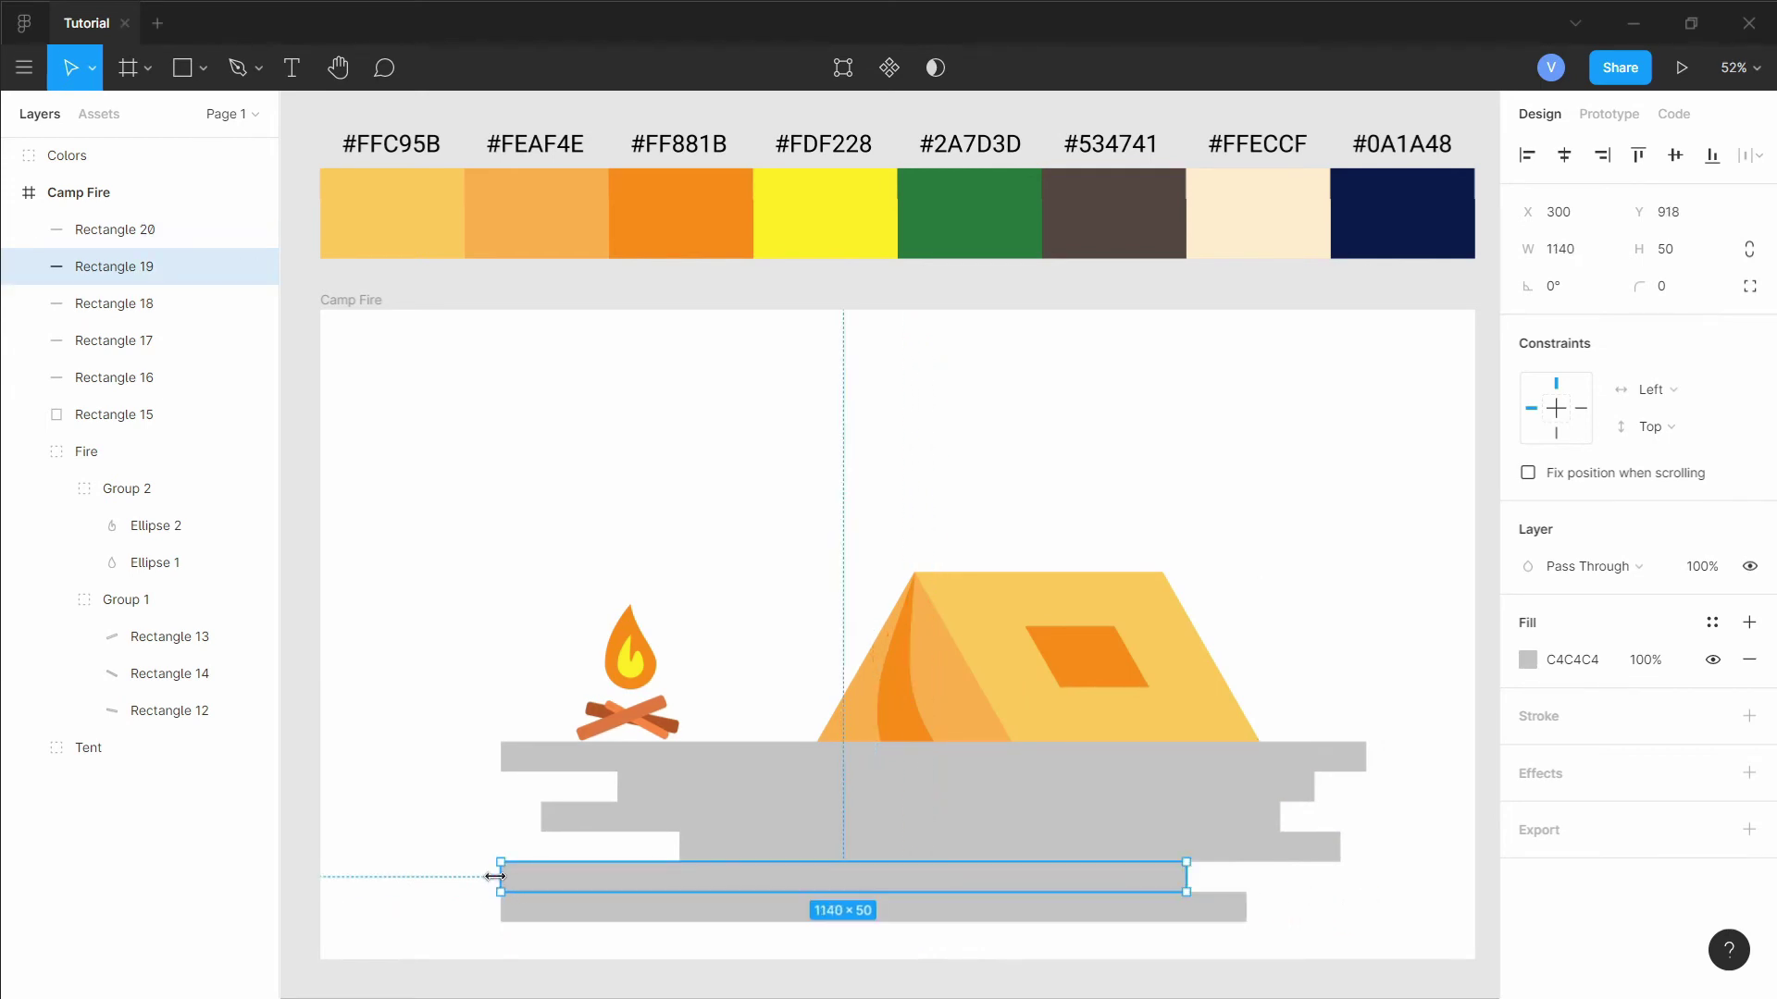
left_click_drag(501, 875, 606, 870)
left_click(575, 914)
left_click_drag(502, 902, 679, 907)
left_click(497, 837)
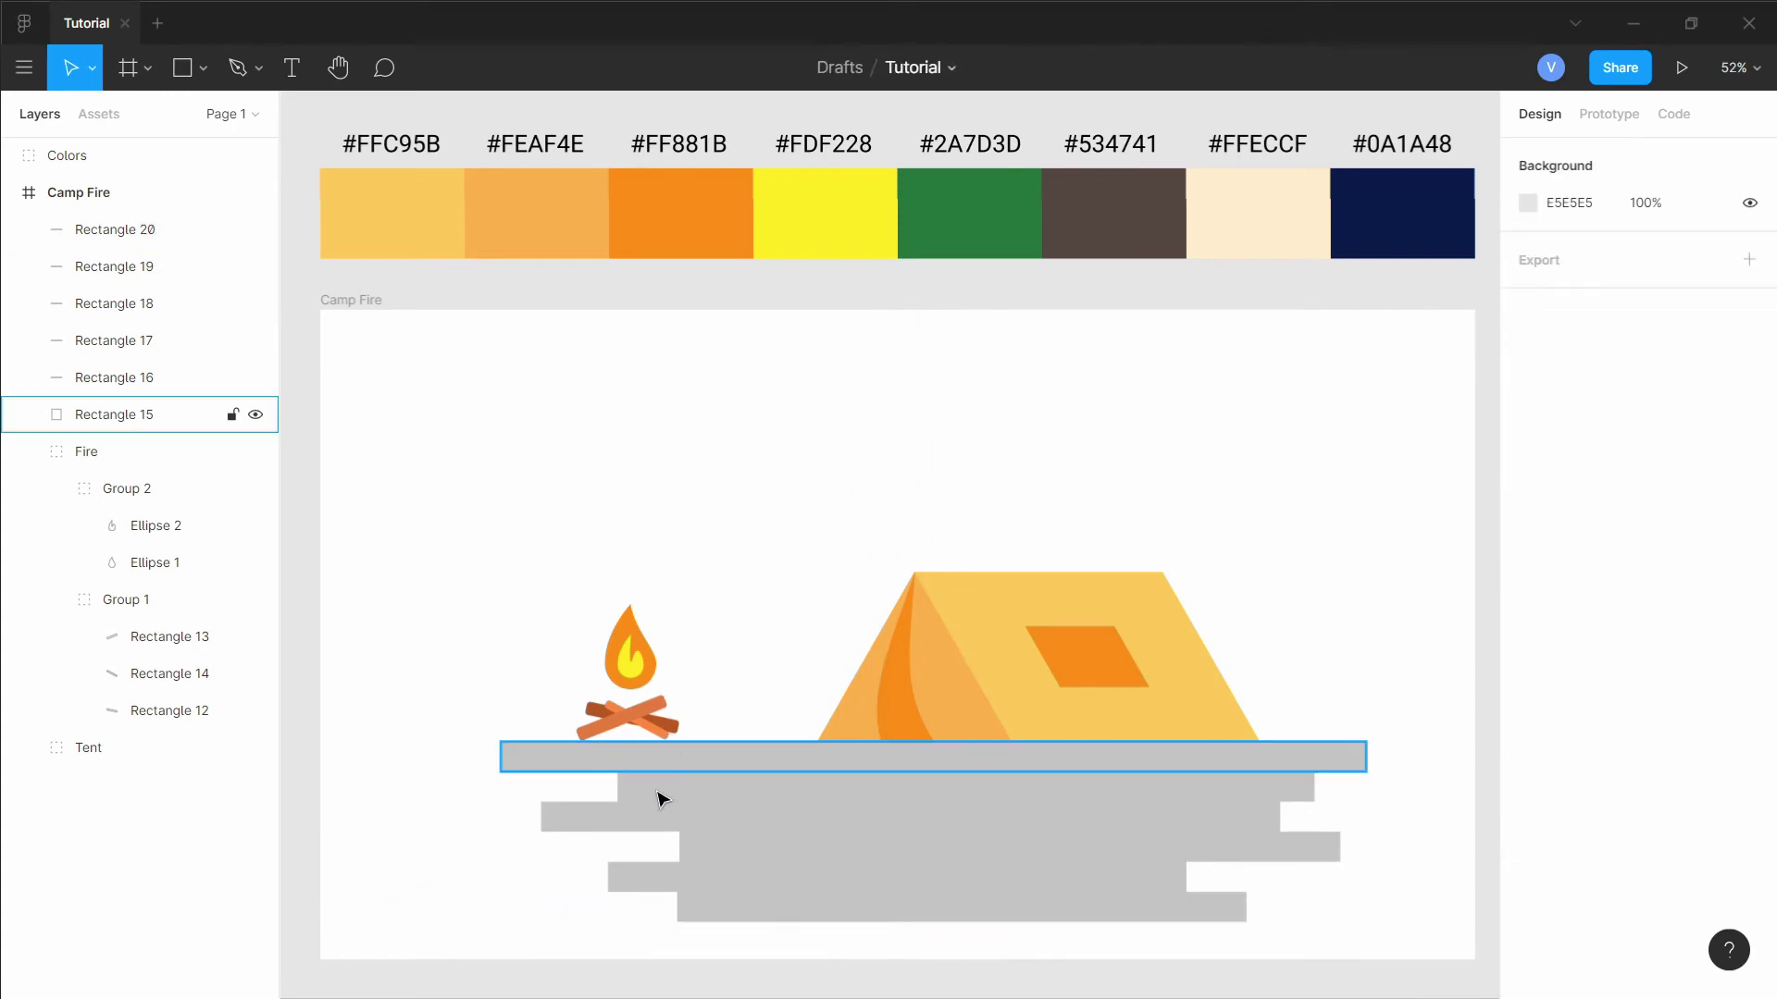
left_click_drag(439, 750, 865, 885)
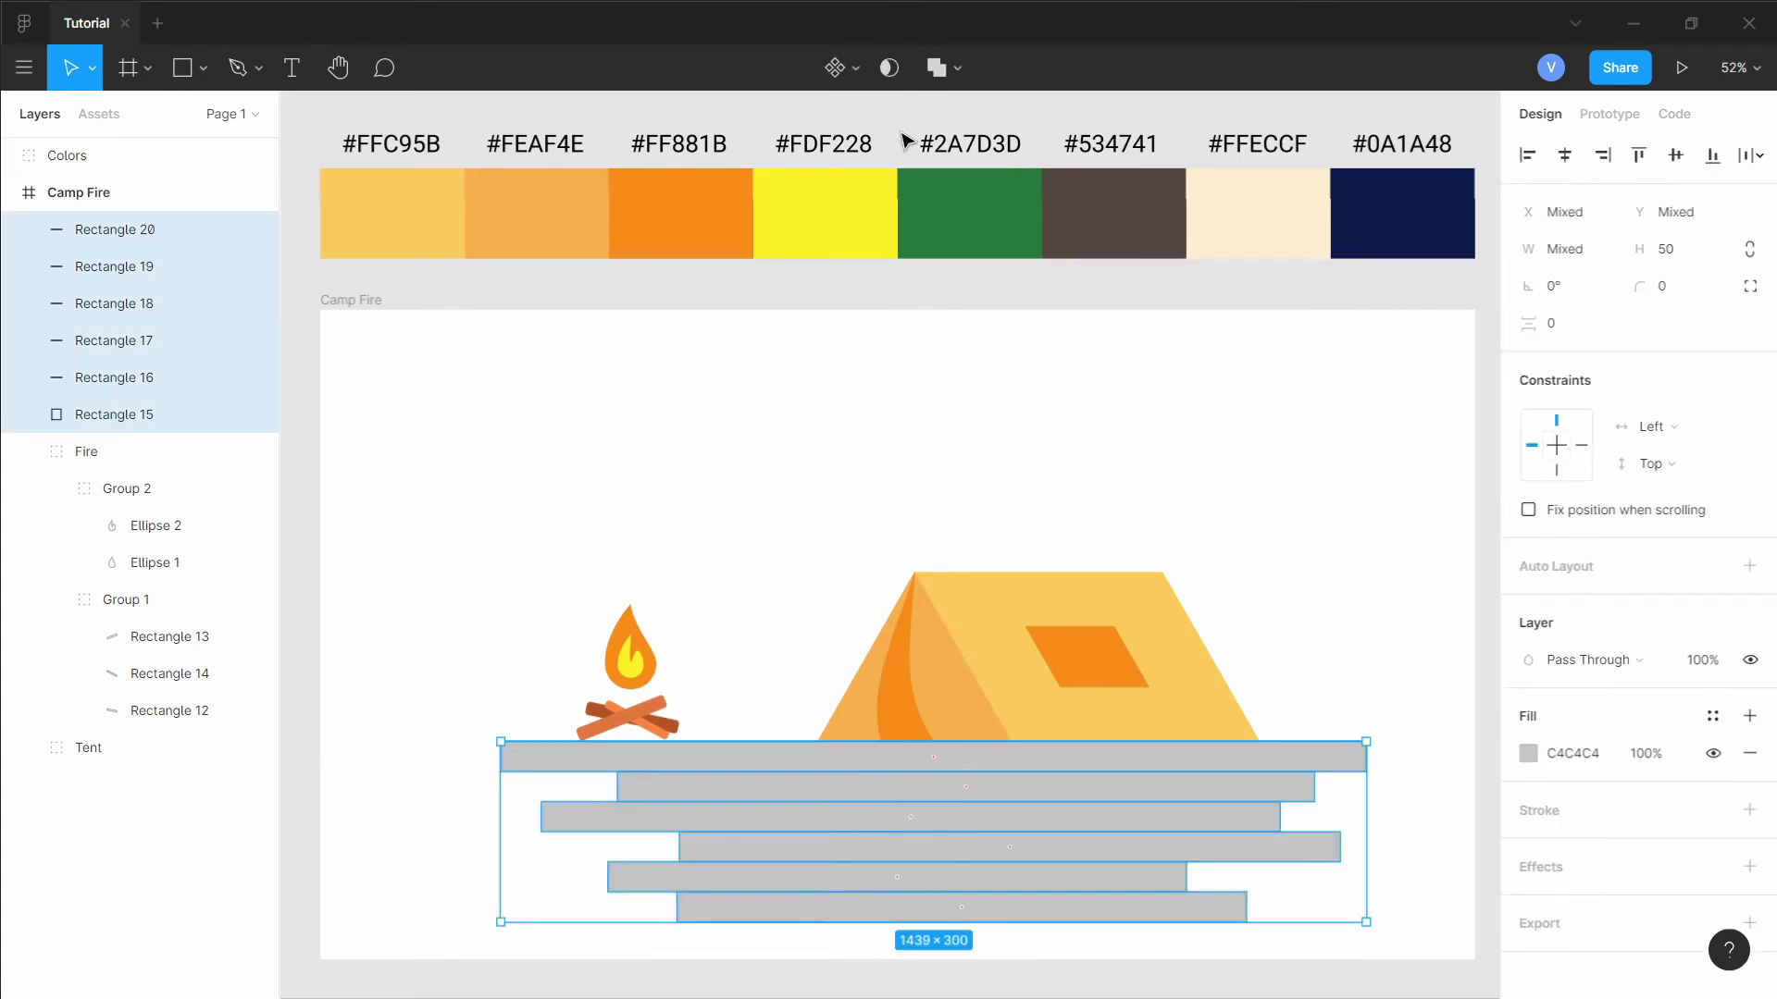
Union the six bars into one shape with a corner radius of 50.
left_click(956, 67)
left_click(925, 116)
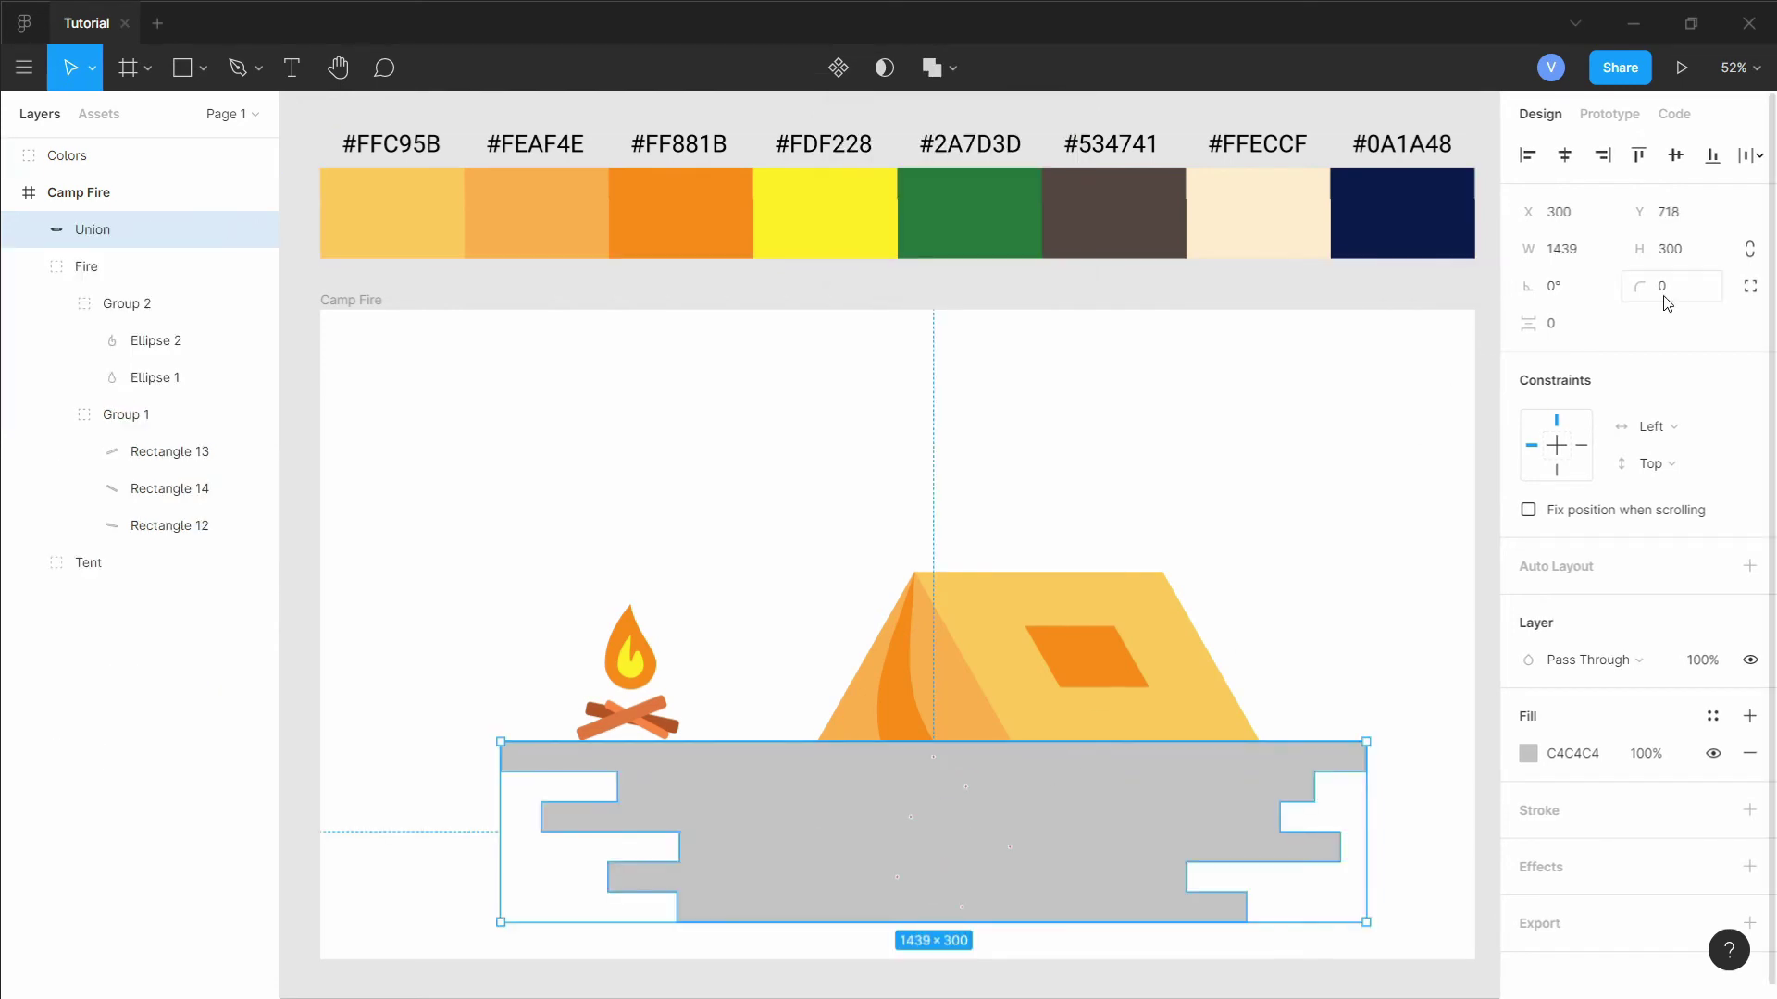
left_click_drag(1636, 286, 66, 302)
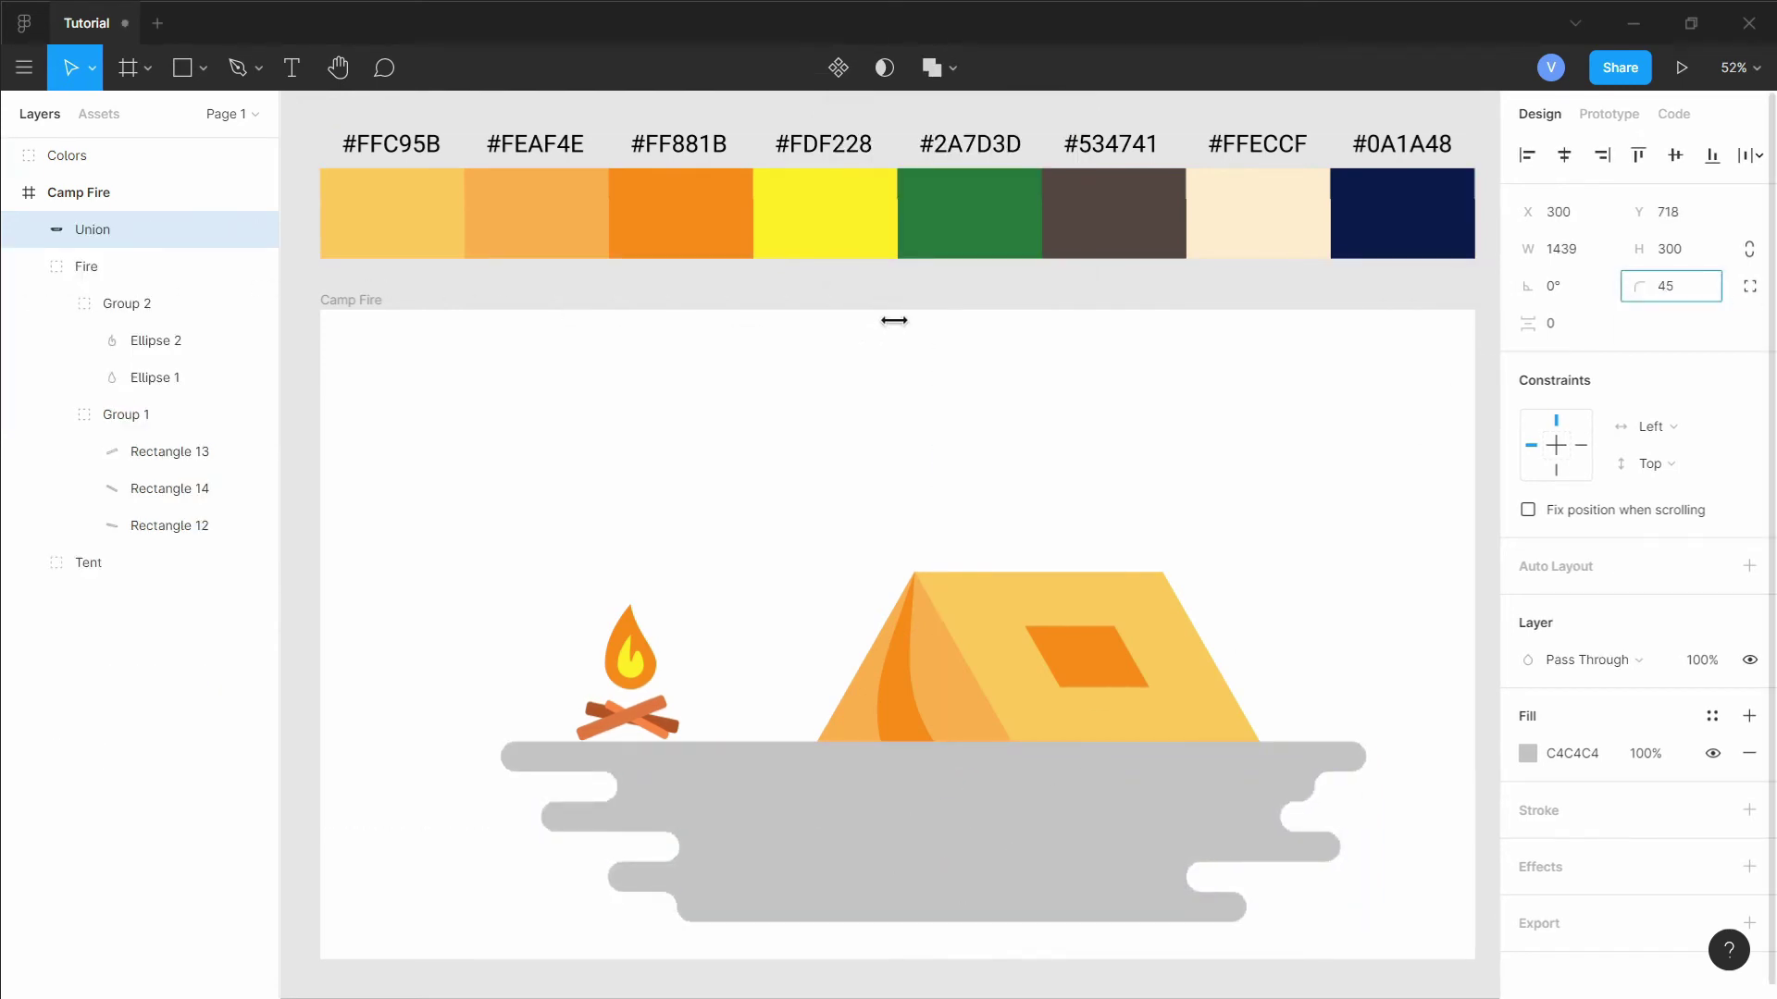
left_click_drag(894, 320, 1594, 349)
left_click(1673, 289)
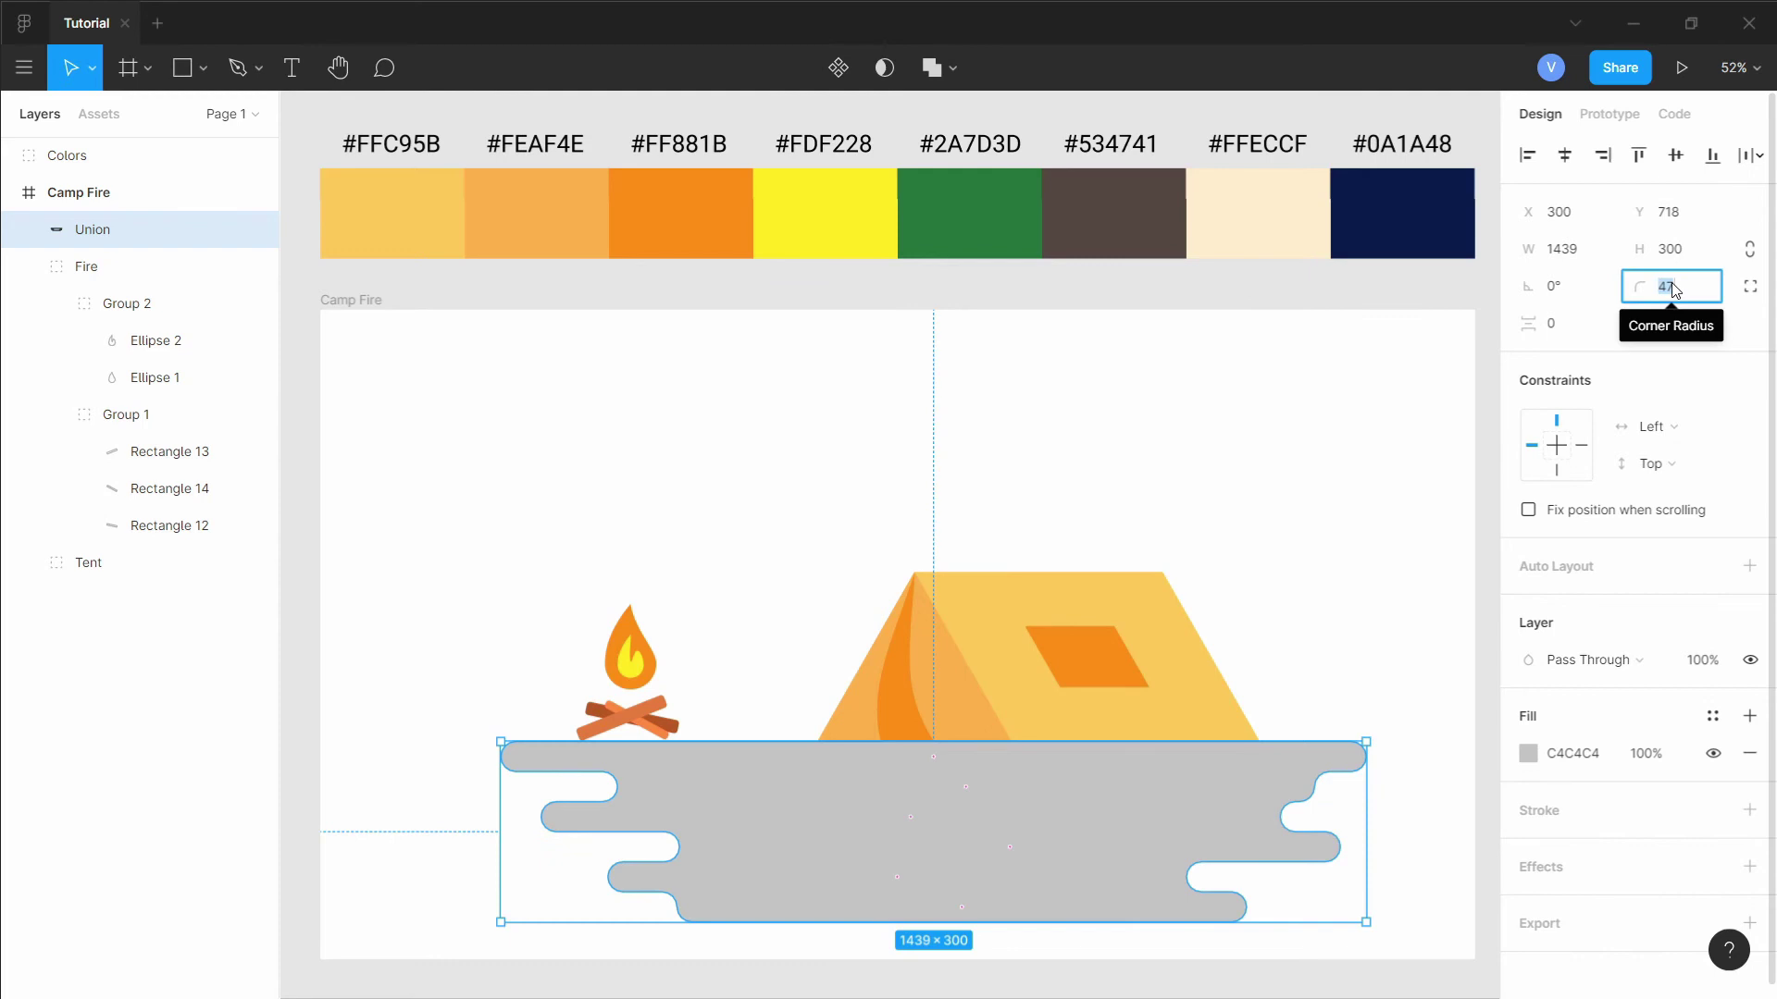
type("50")
key("Return")
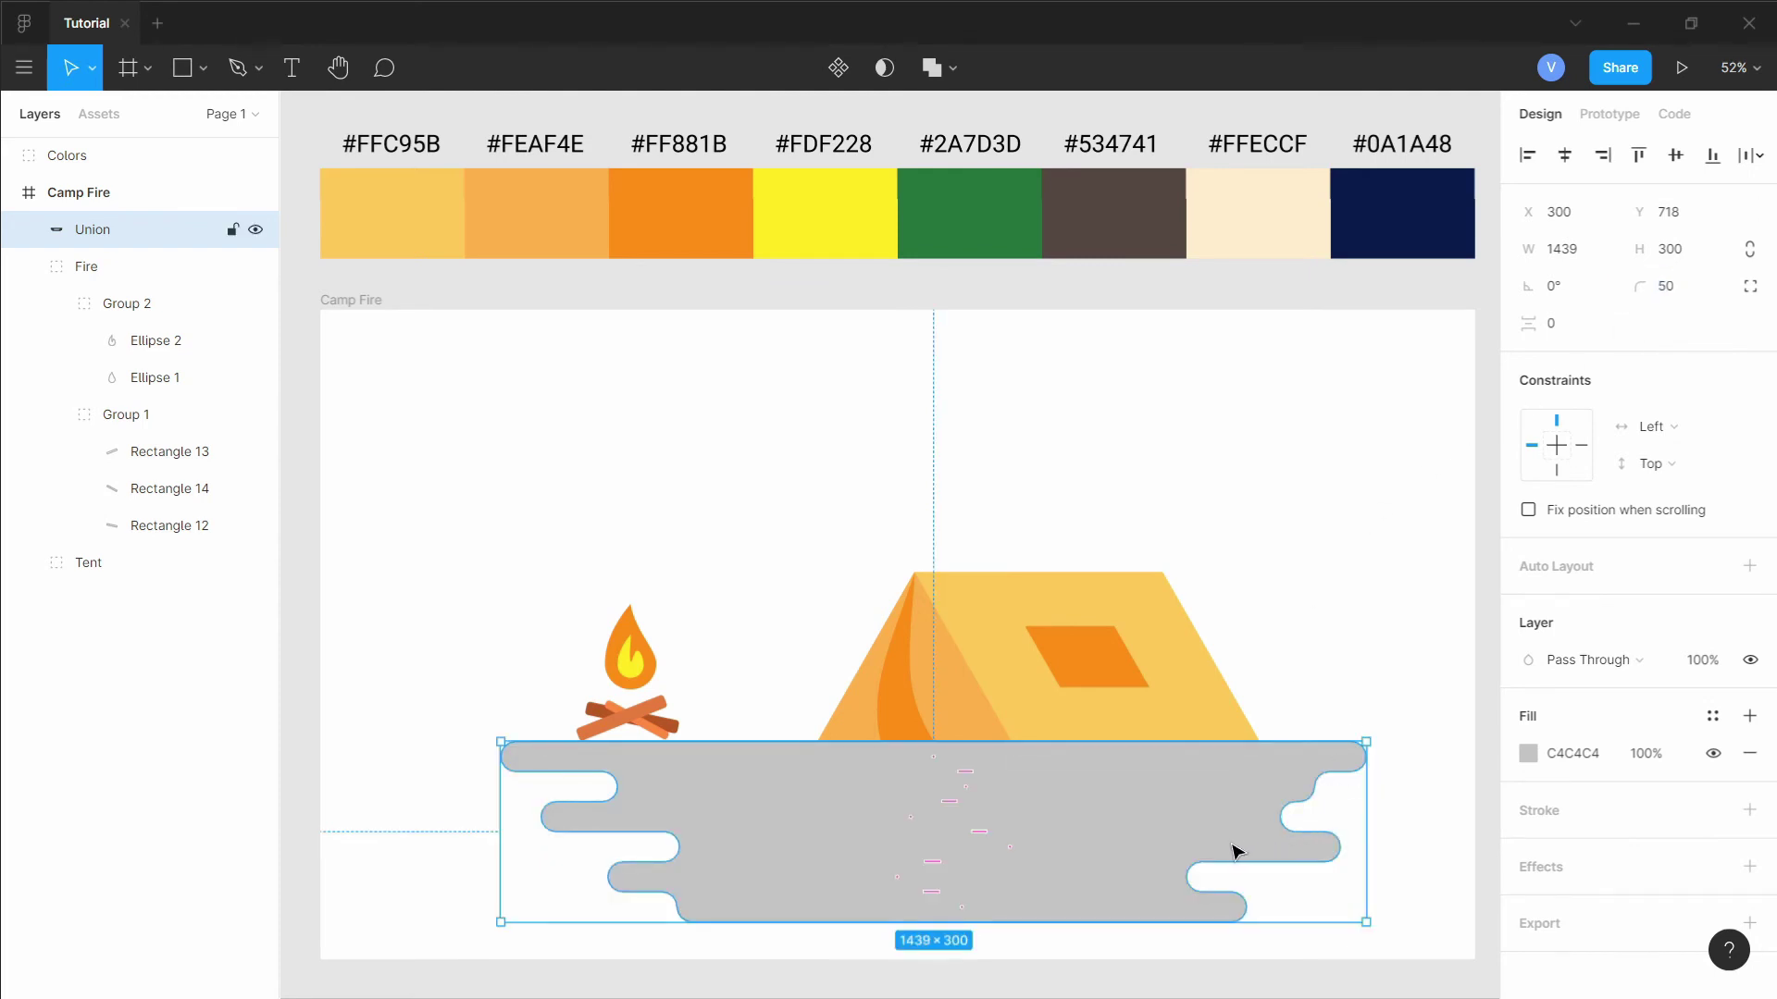
Fill the merged ground shape with navy #0A1A48 using the eyedropper.
key("i")
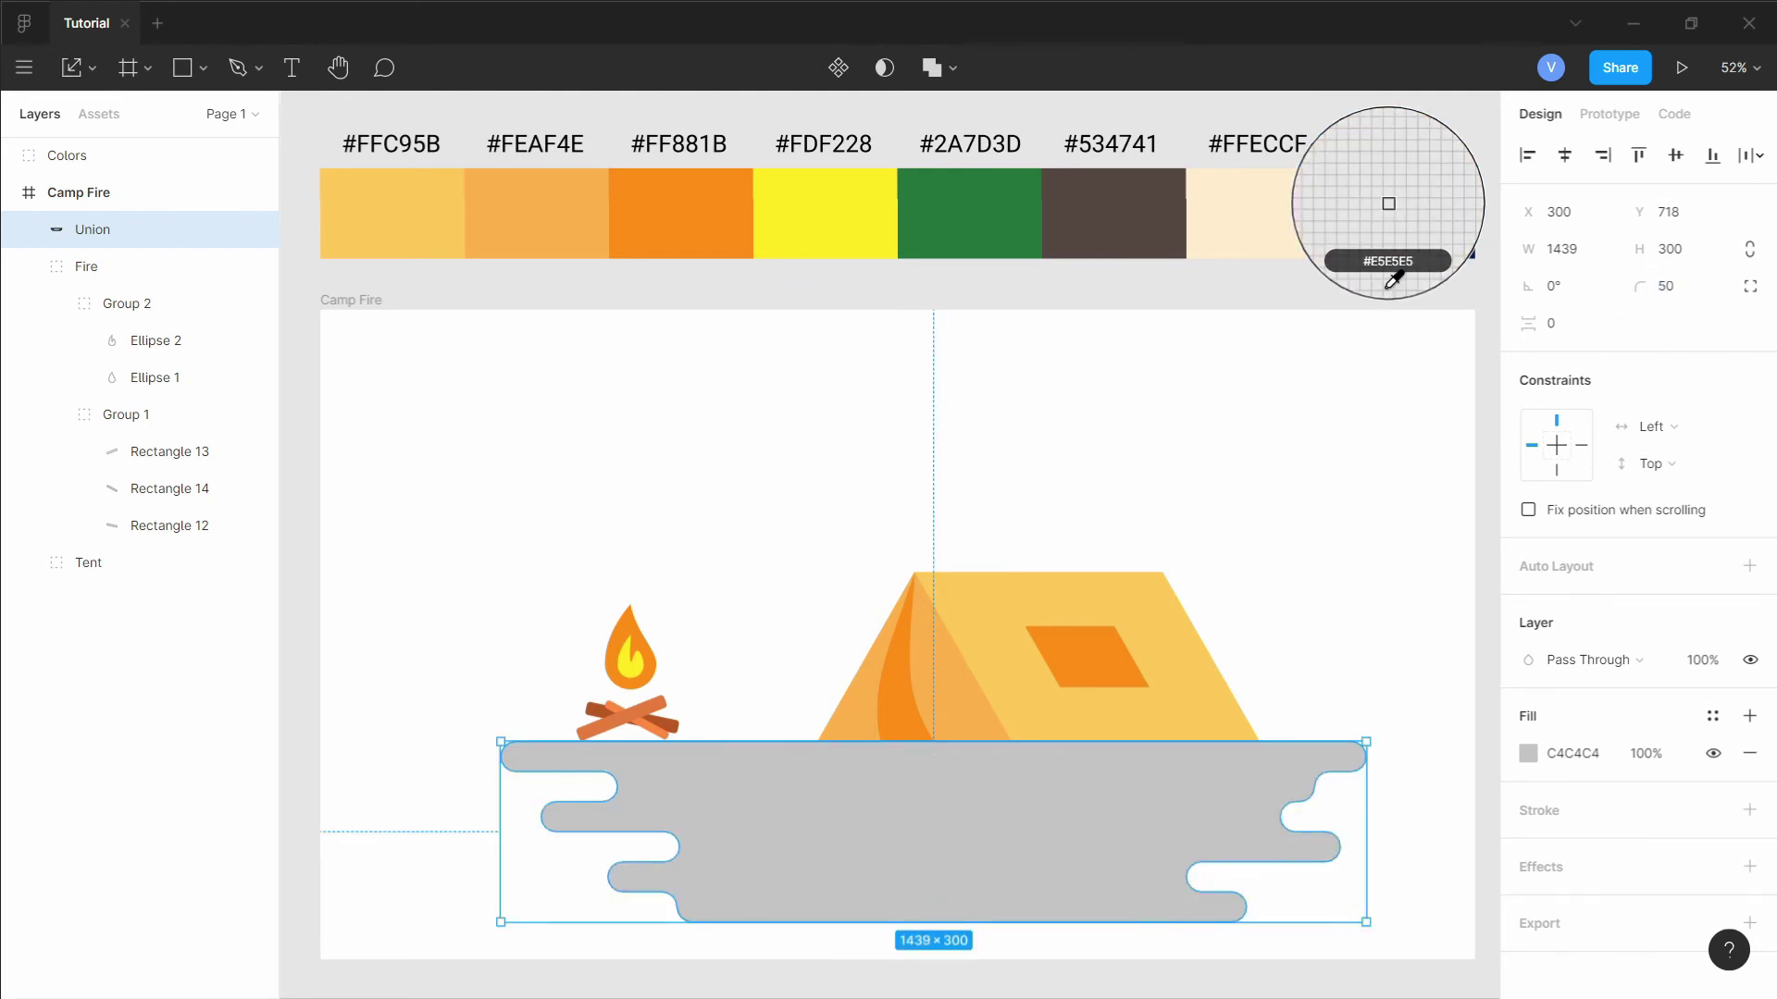
left_click(1388, 183)
left_click(1269, 468)
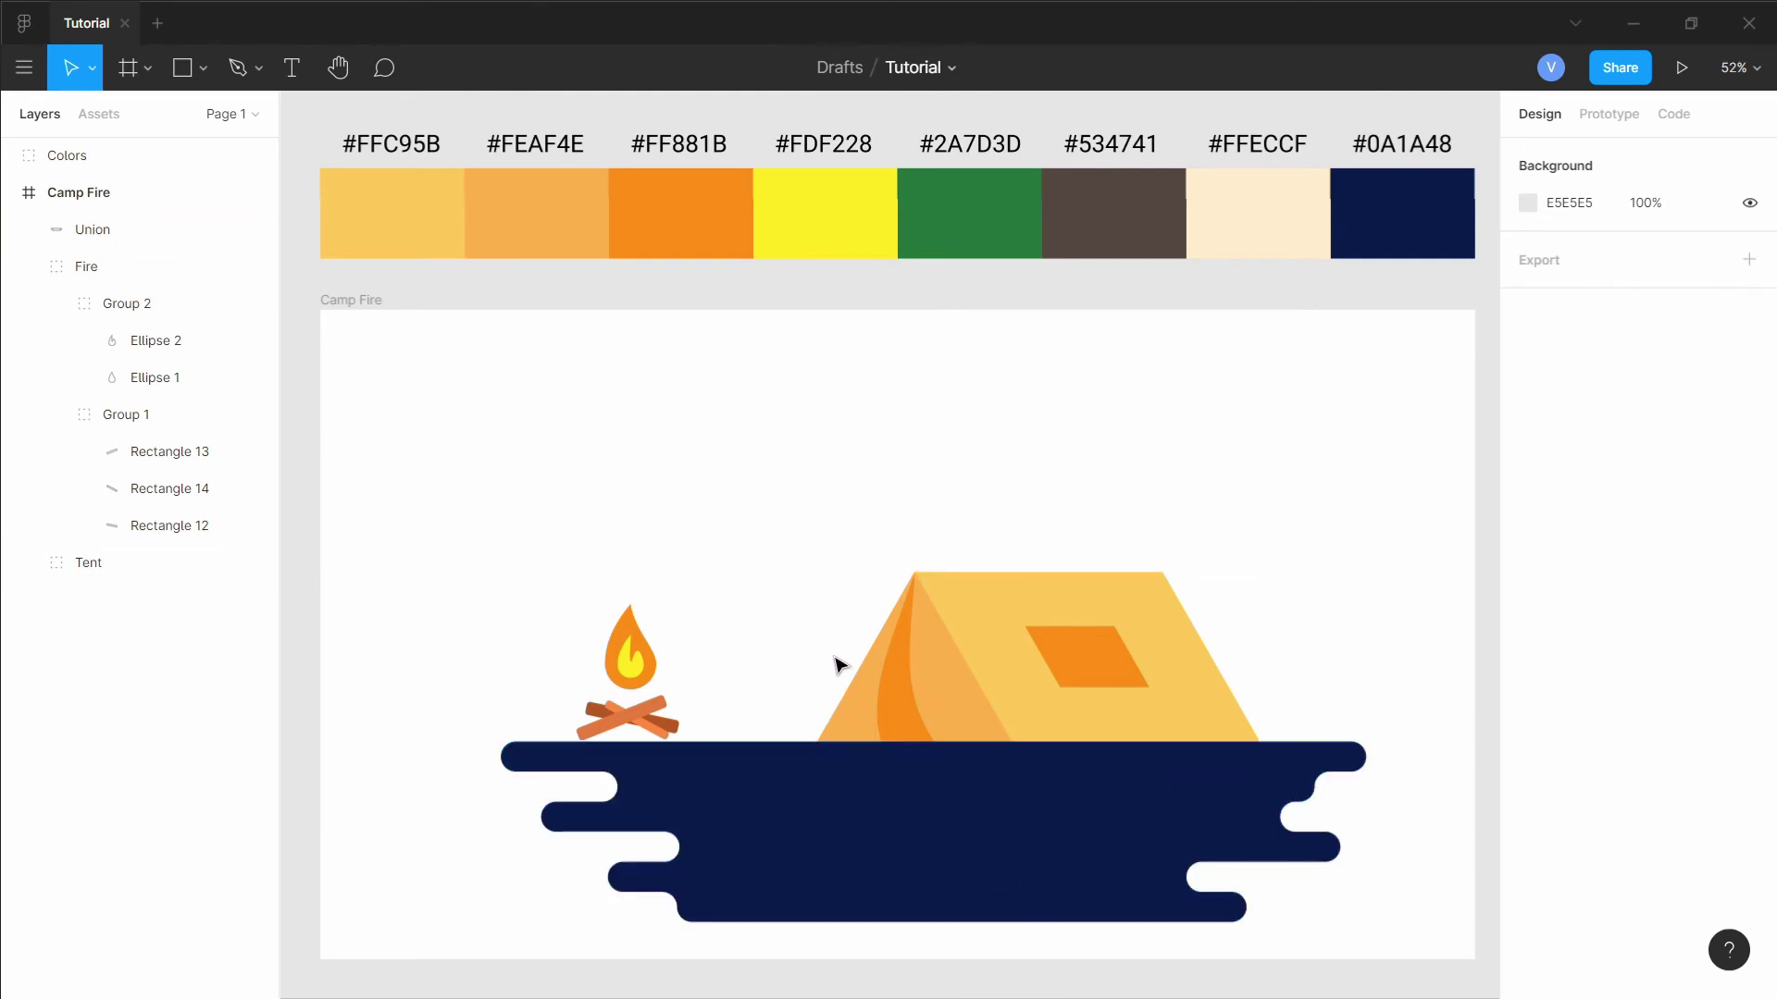
Draw a polygon triangle and reshape it into a narrow tree crown.
left_click(202, 68)
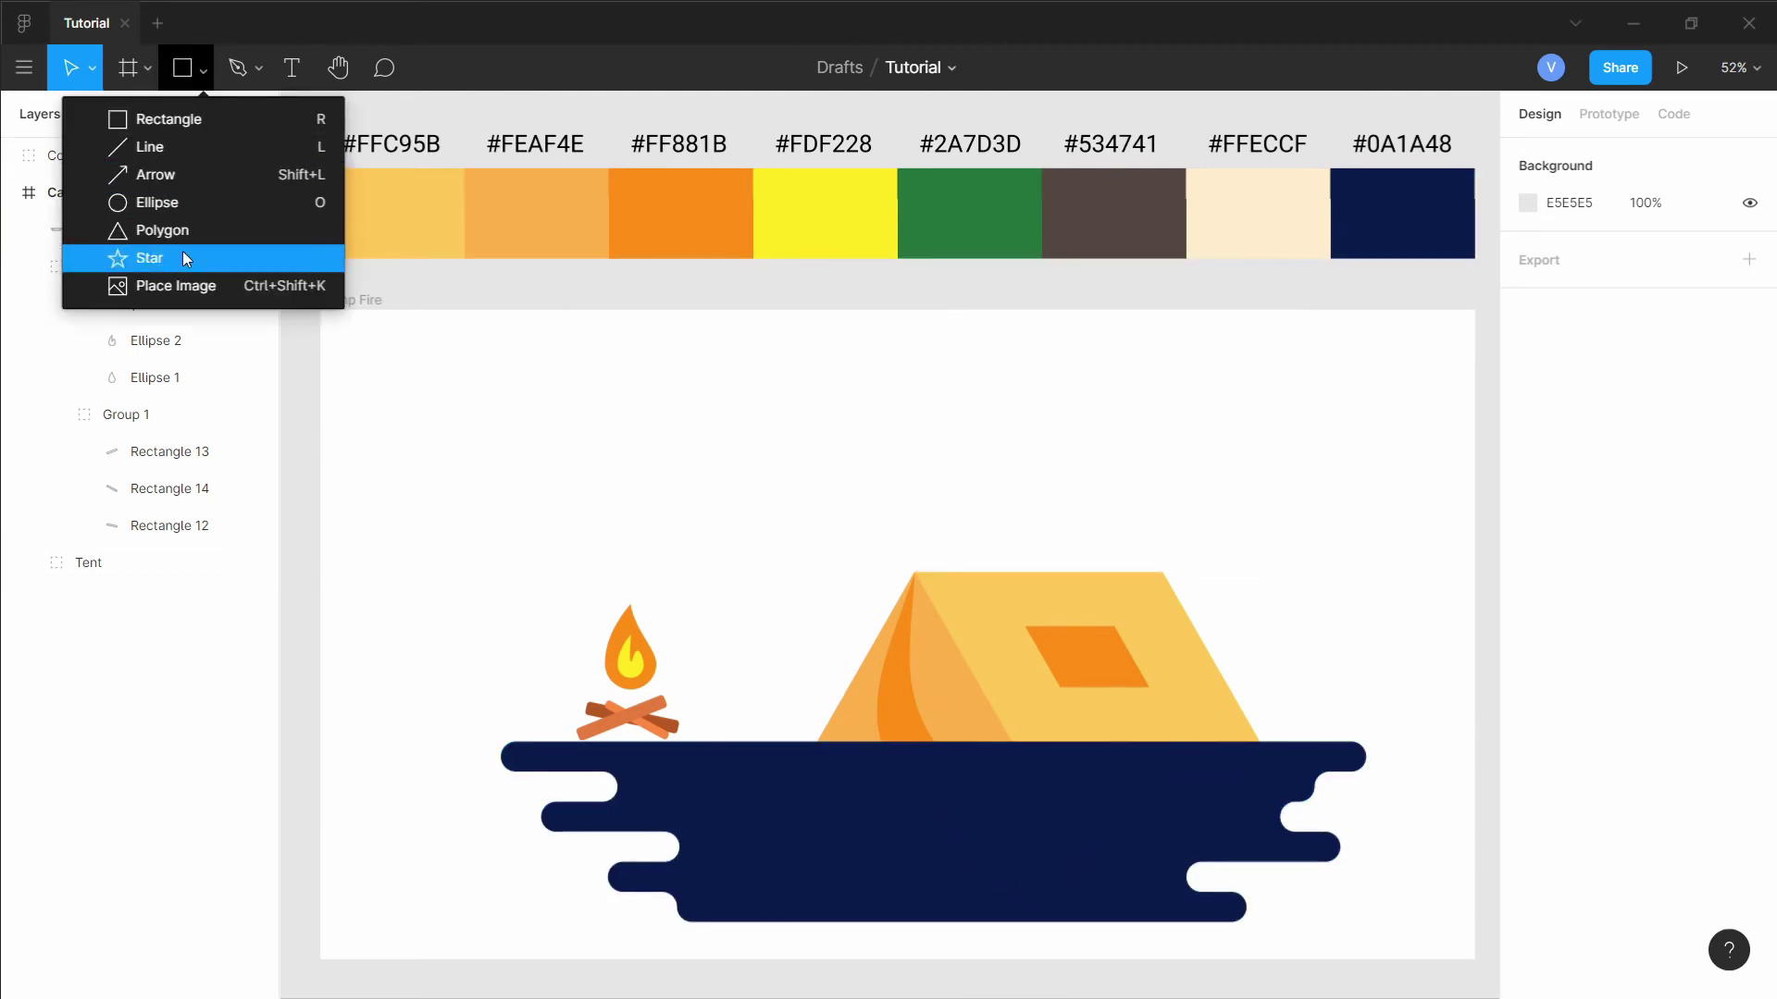
left_click(181, 226)
mouse_move(681, 439)
left_mouse_down()
mouse_move(748, 589)
mouse_move(857, 673)
left_mouse_up()
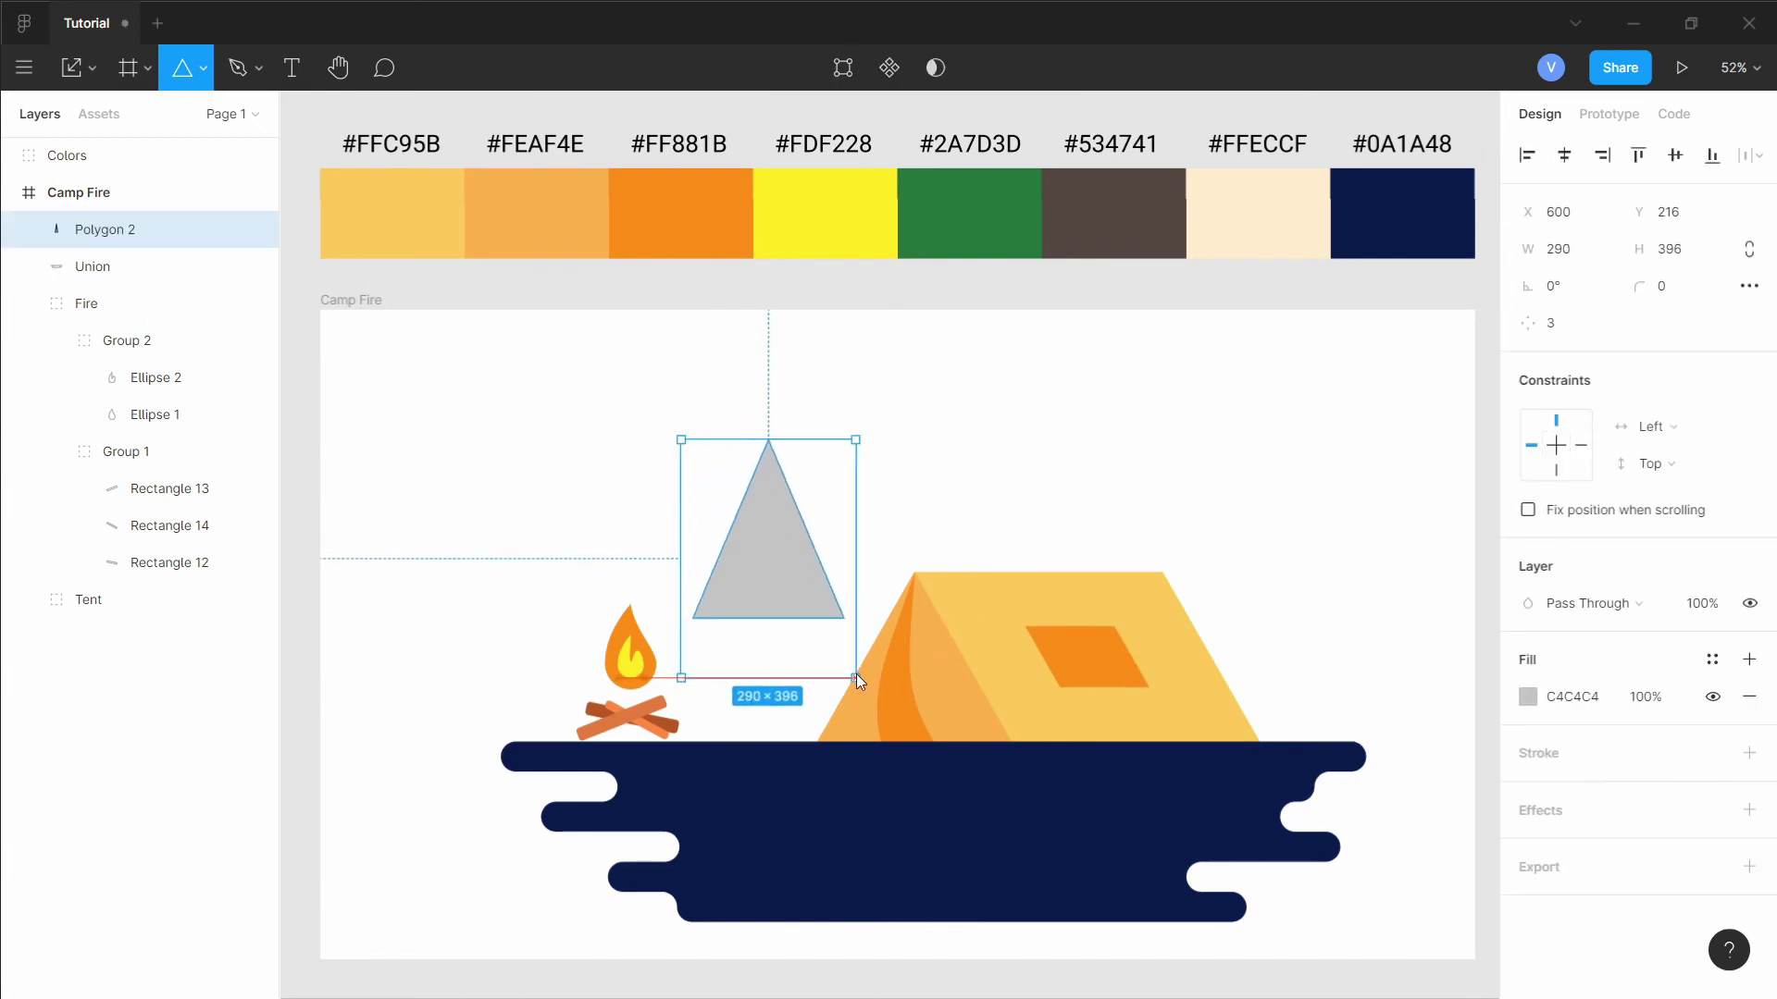
right_click(746, 555)
mouse_move(812, 594)
left_mouse_down()
mouse_move(766, 685)
mouse_move(766, 567)
mouse_move(441, 583)
mouse_move(448, 717)
left_mouse_up()
Add a rectangle trunk centred under the triangle's apex.
left_click(202, 67)
key("r")
left_click(567, 559)
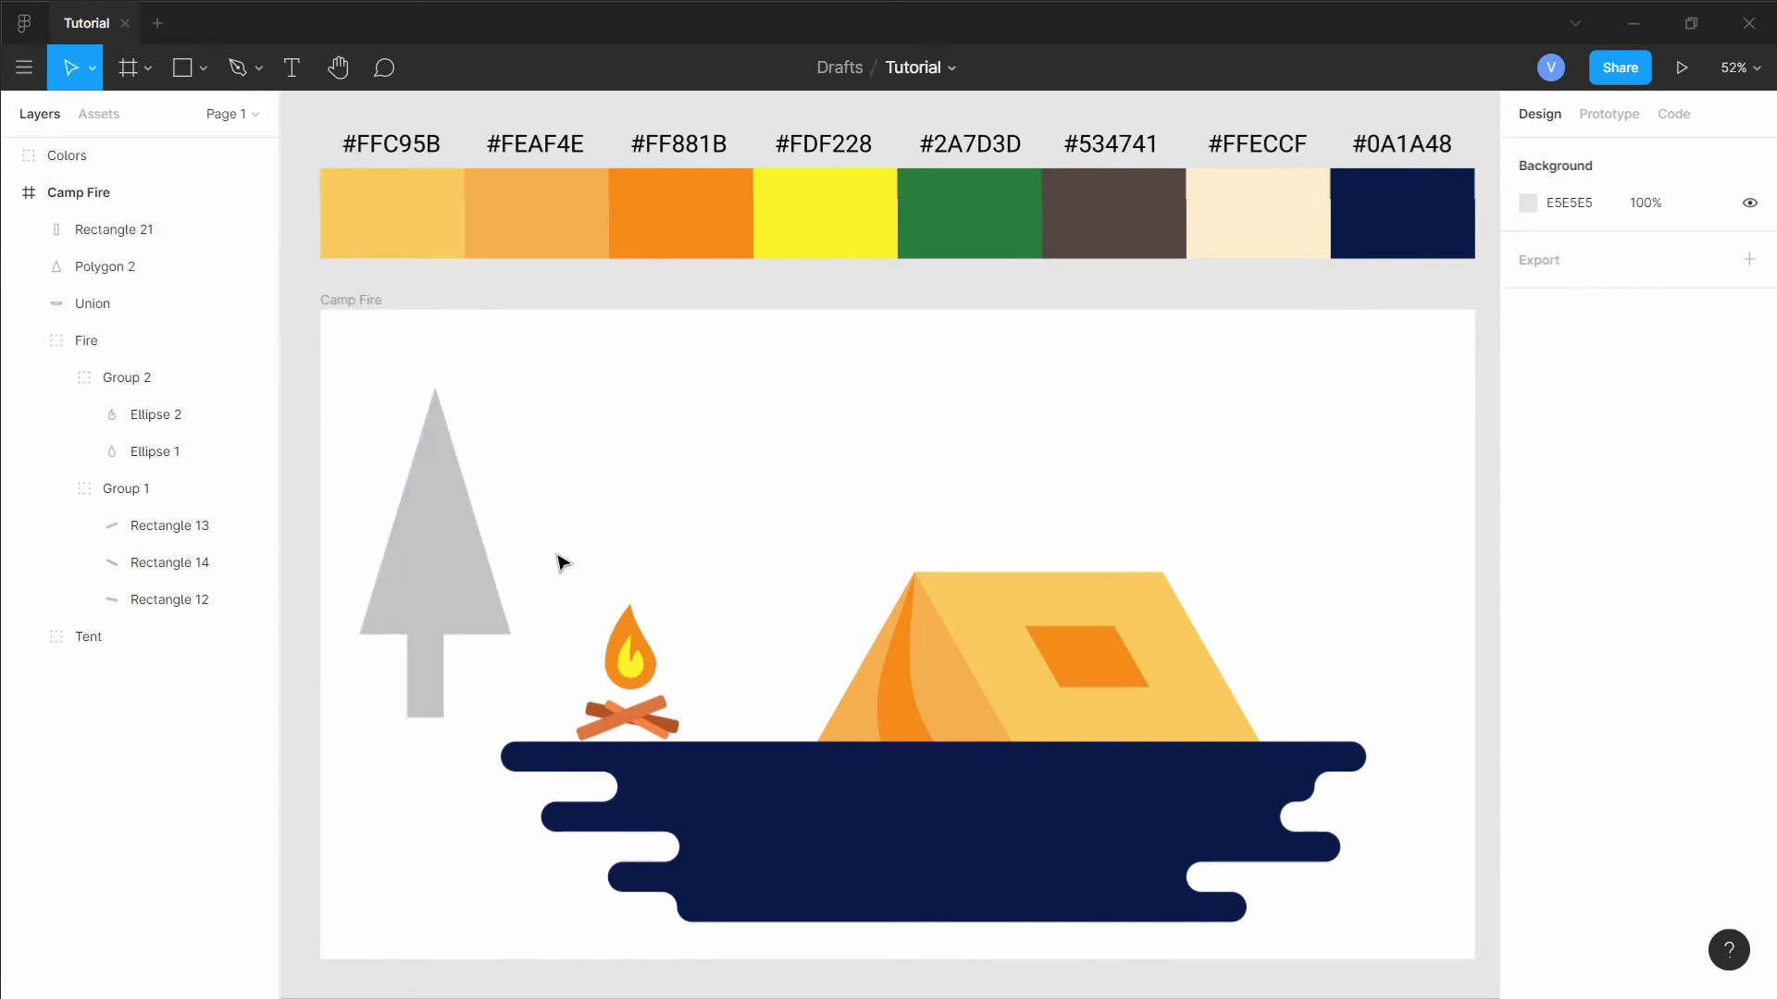
left_click_drag(567, 559, 444, 659)
left_click(491, 658)
left_click(536, 595)
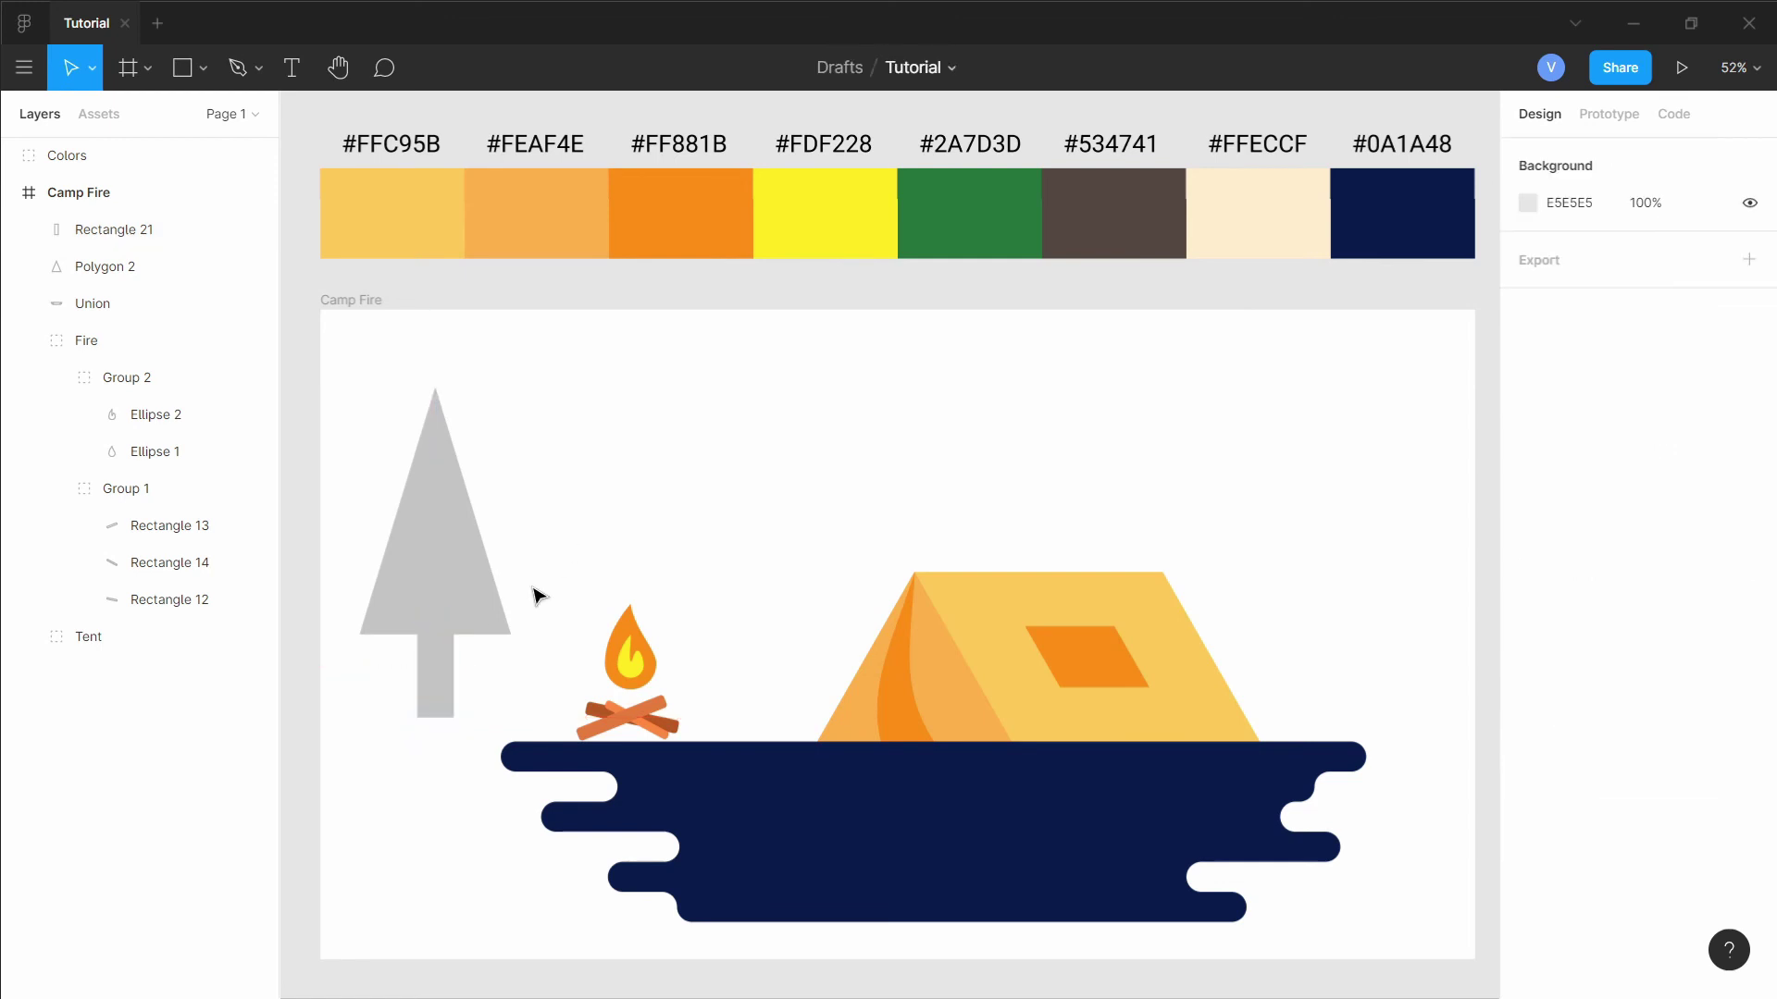
left_click_drag(535, 595, 472, 648)
left_click(478, 553)
Colour the crown green #2A7D3D and the trunk brown #534741, trunk behind.
key("i")
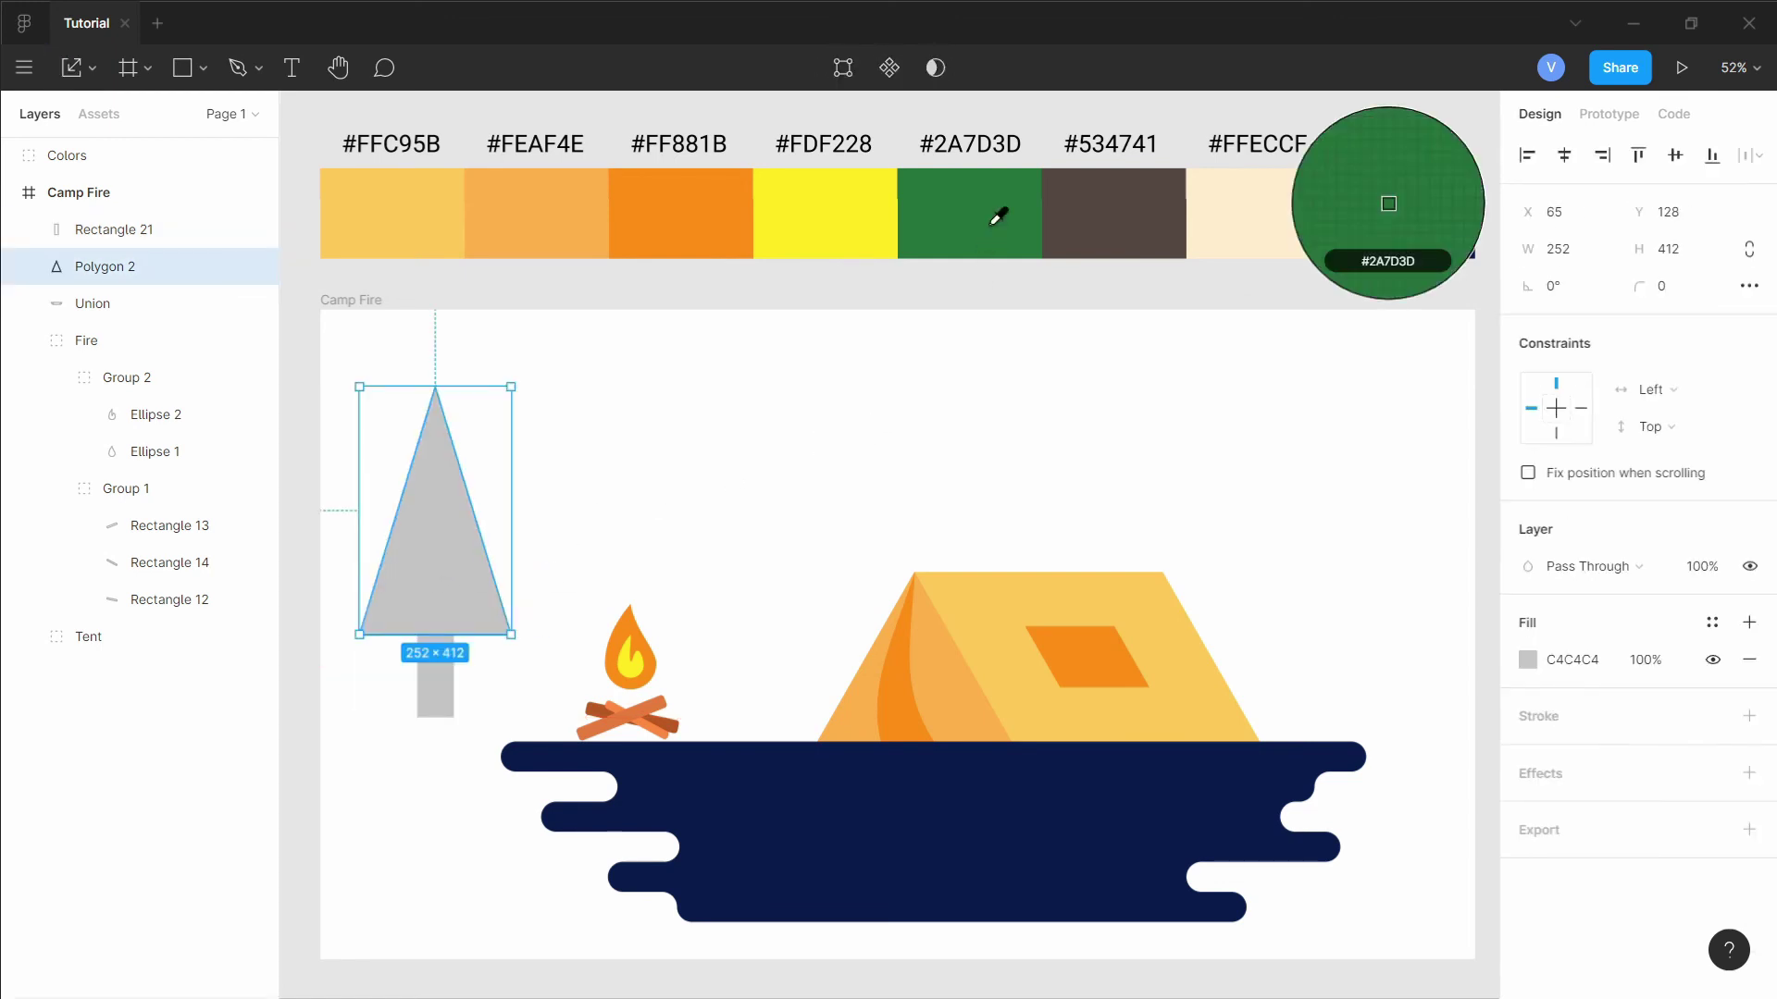
left_click(995, 200)
left_click(622, 472)
left_click(430, 647)
key("i")
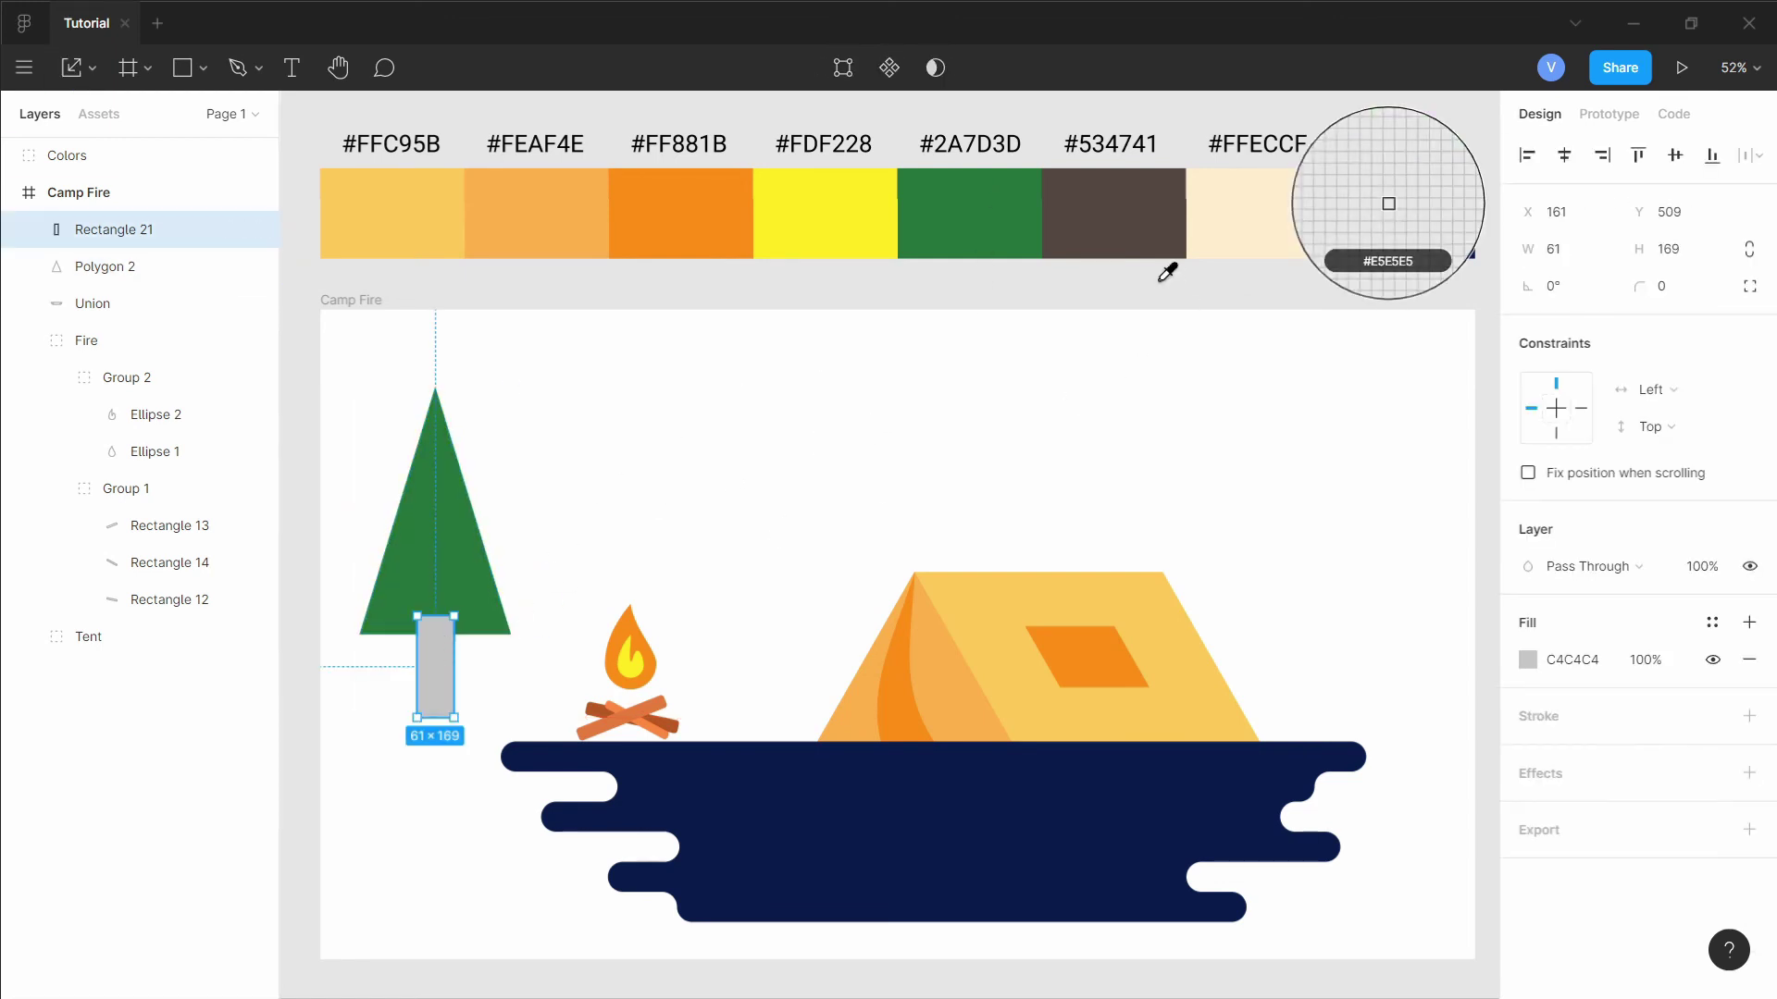
left_click(1139, 222)
left_click_drag(147, 230, 147, 278)
Stretch the crown down over the trunk and group the two tree parts.
left_click(635, 404)
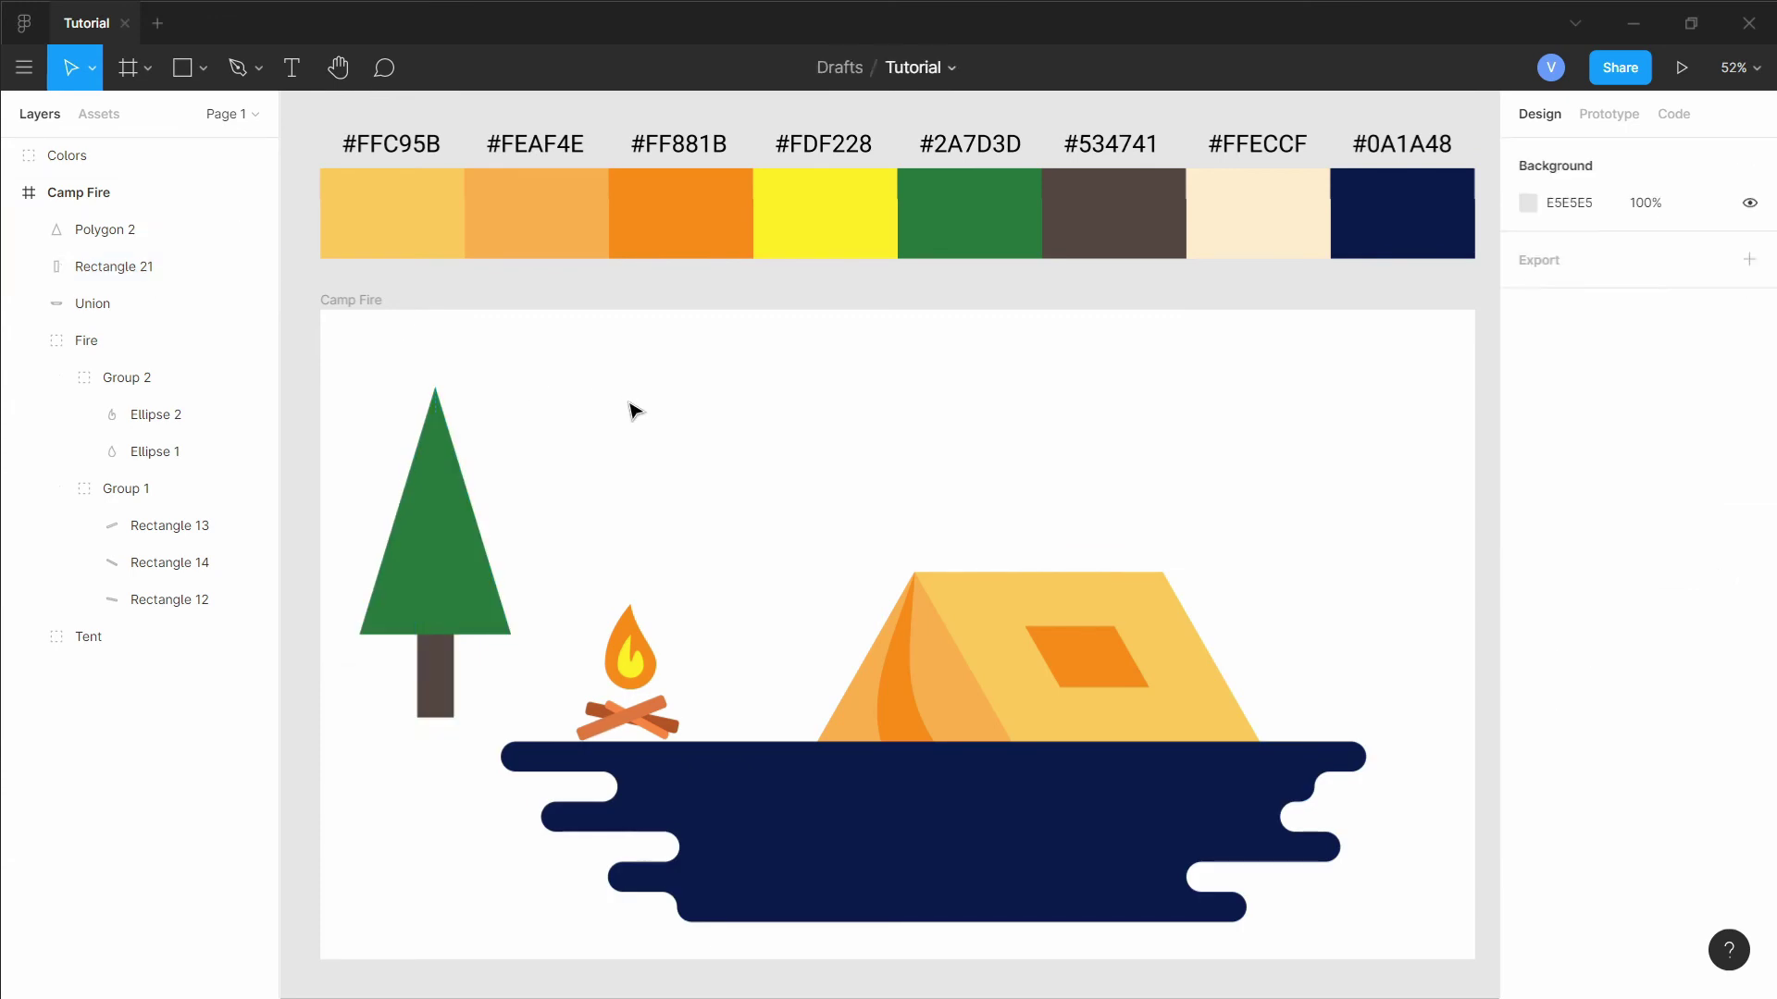
left_click(448, 620)
left_click_drag(438, 635, 437, 668)
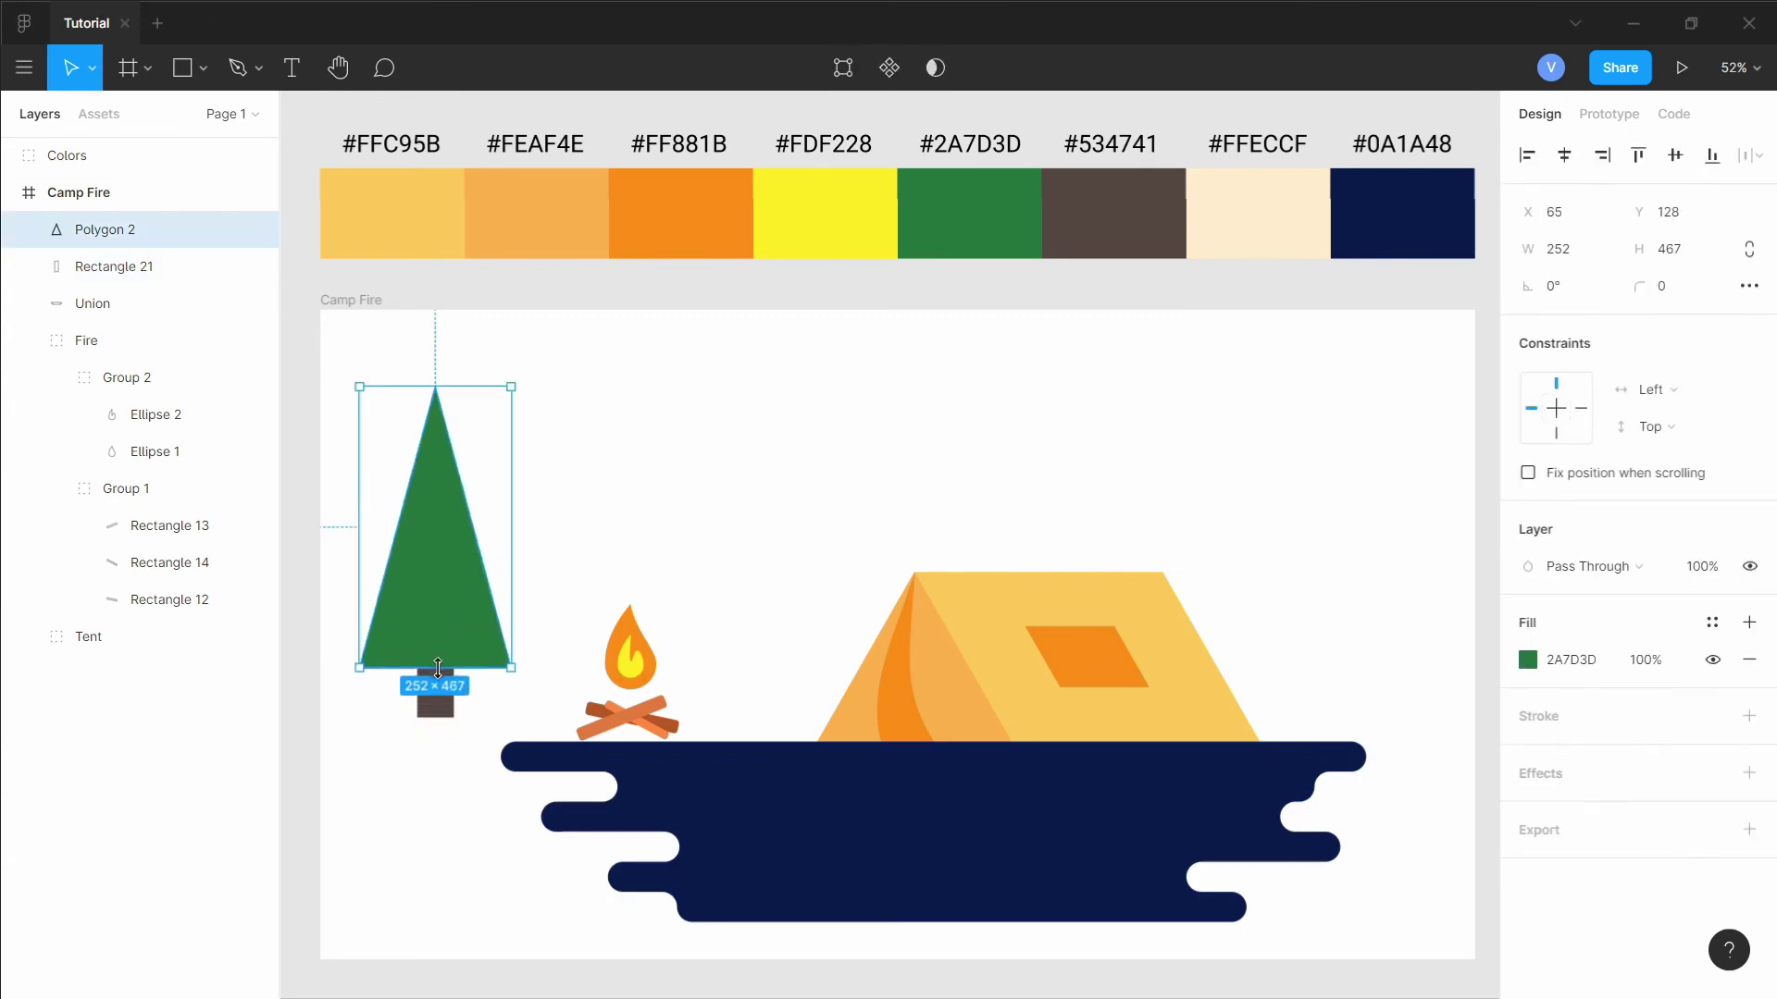
left_click(635, 573)
left_click(444, 574)
left_click(435, 694, "shift")
right_click(441, 690)
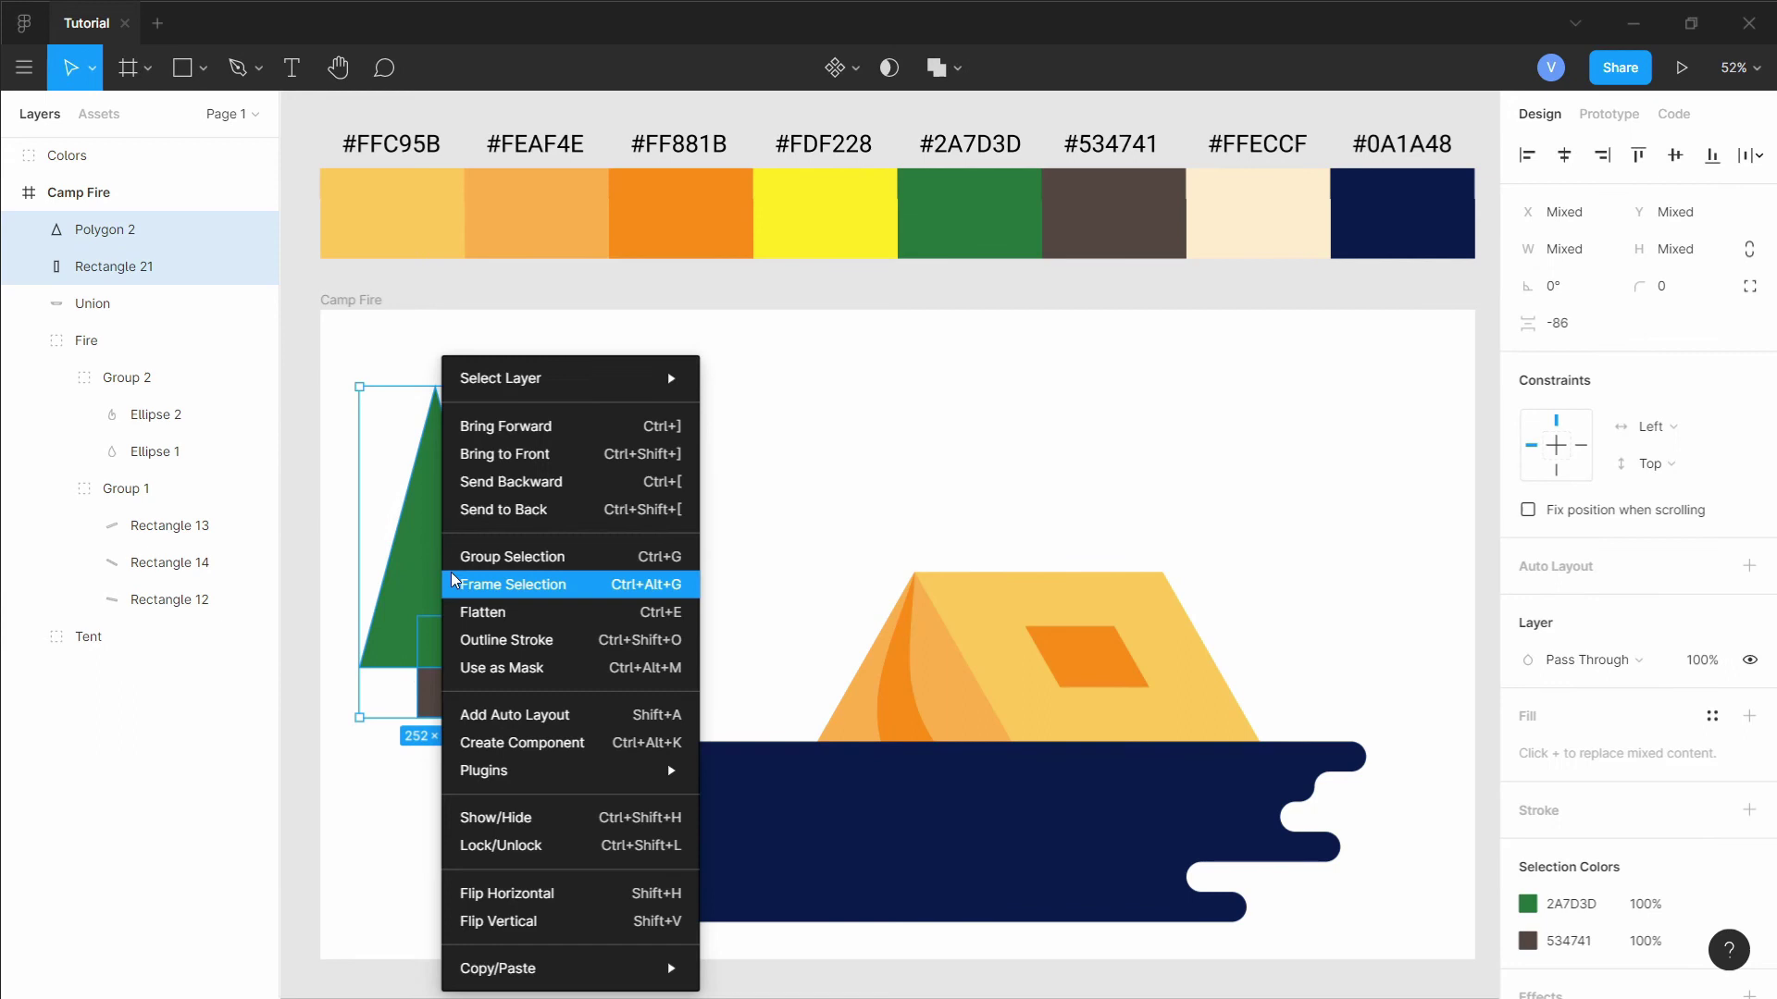
left_click(495, 558)
Name the group Tree 1 and move it onto the tent's right side.
double_click(102, 237)
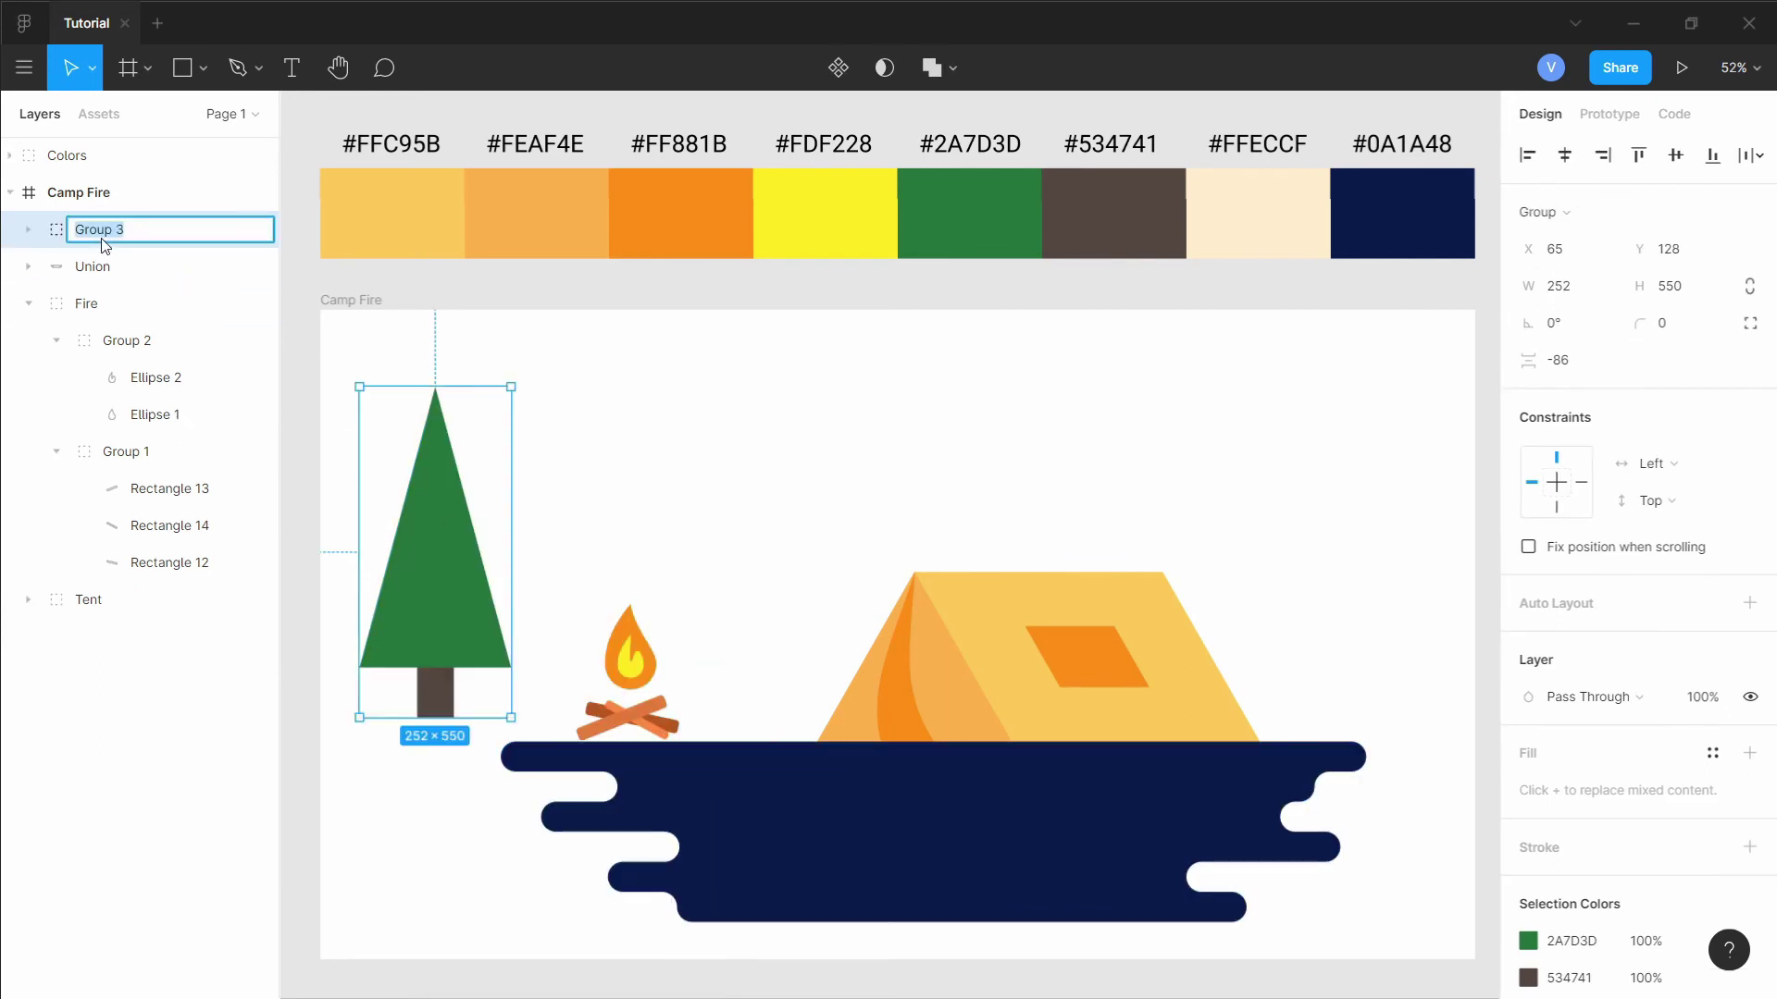
type("Tree 1")
key("Return")
left_click_drag(412, 630, 1095, 654)
Move Tree 1 behind the tent and add a smaller 188.31 × 411 copy.
left_click(28, 303)
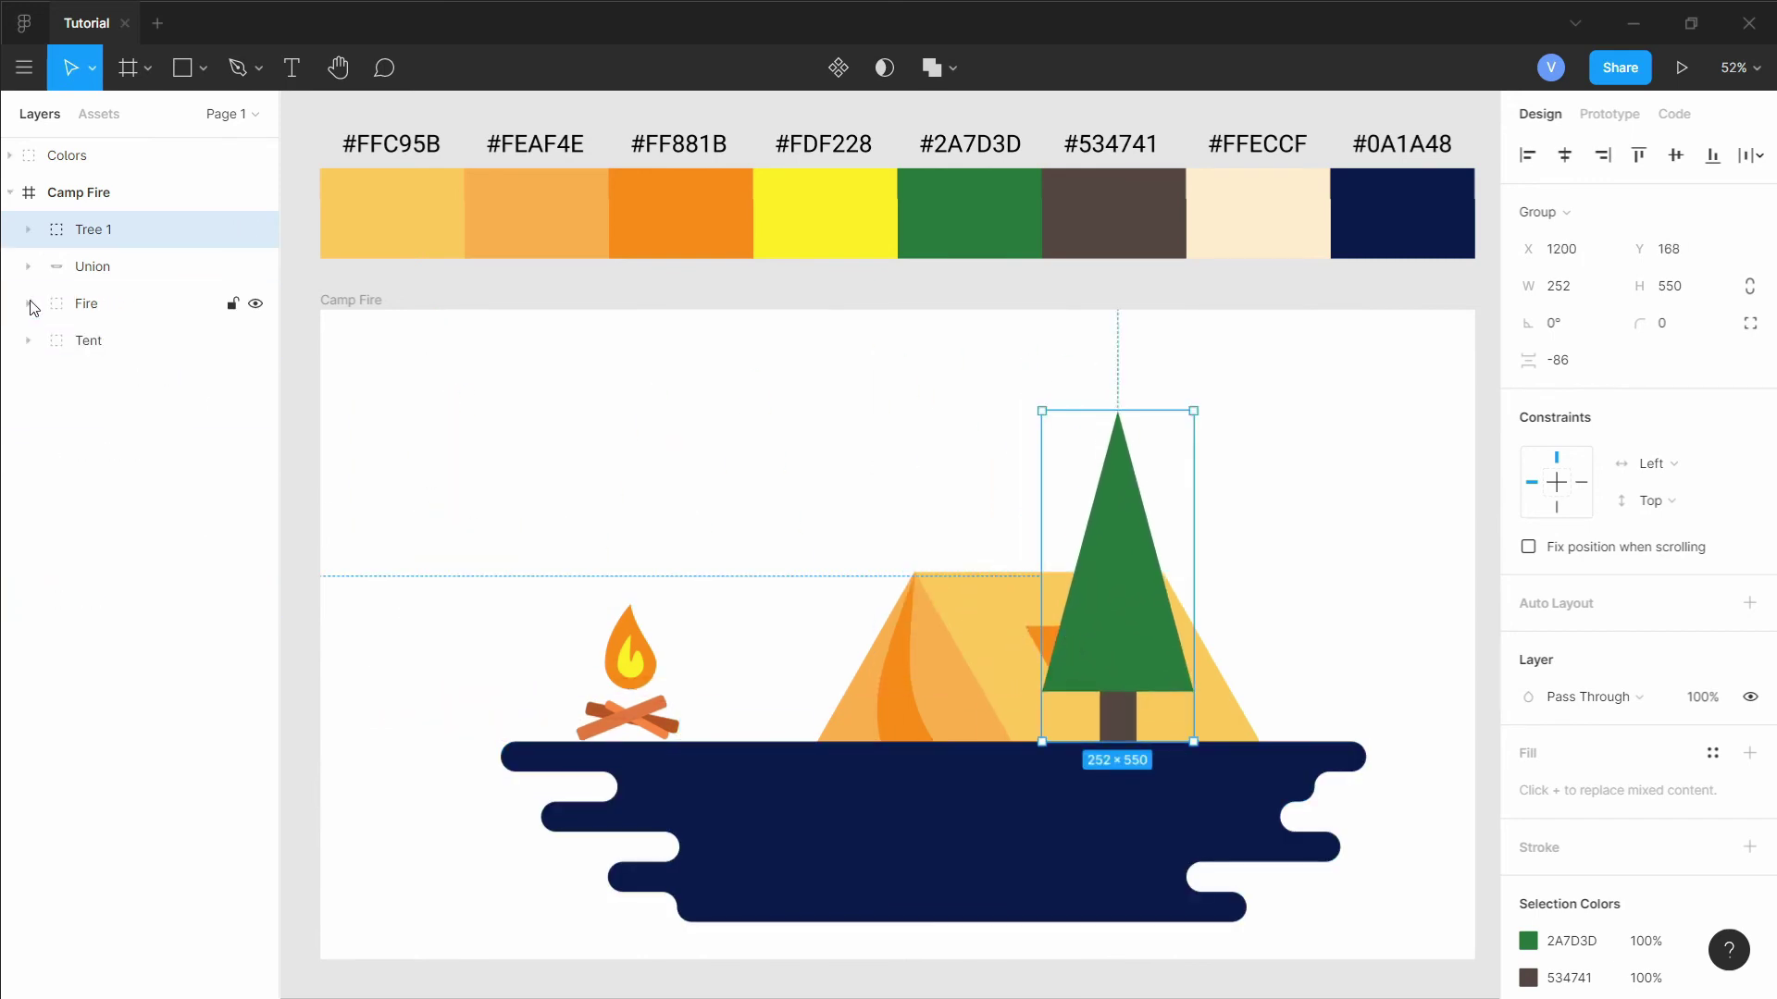
left_click_drag(111, 238, 103, 368)
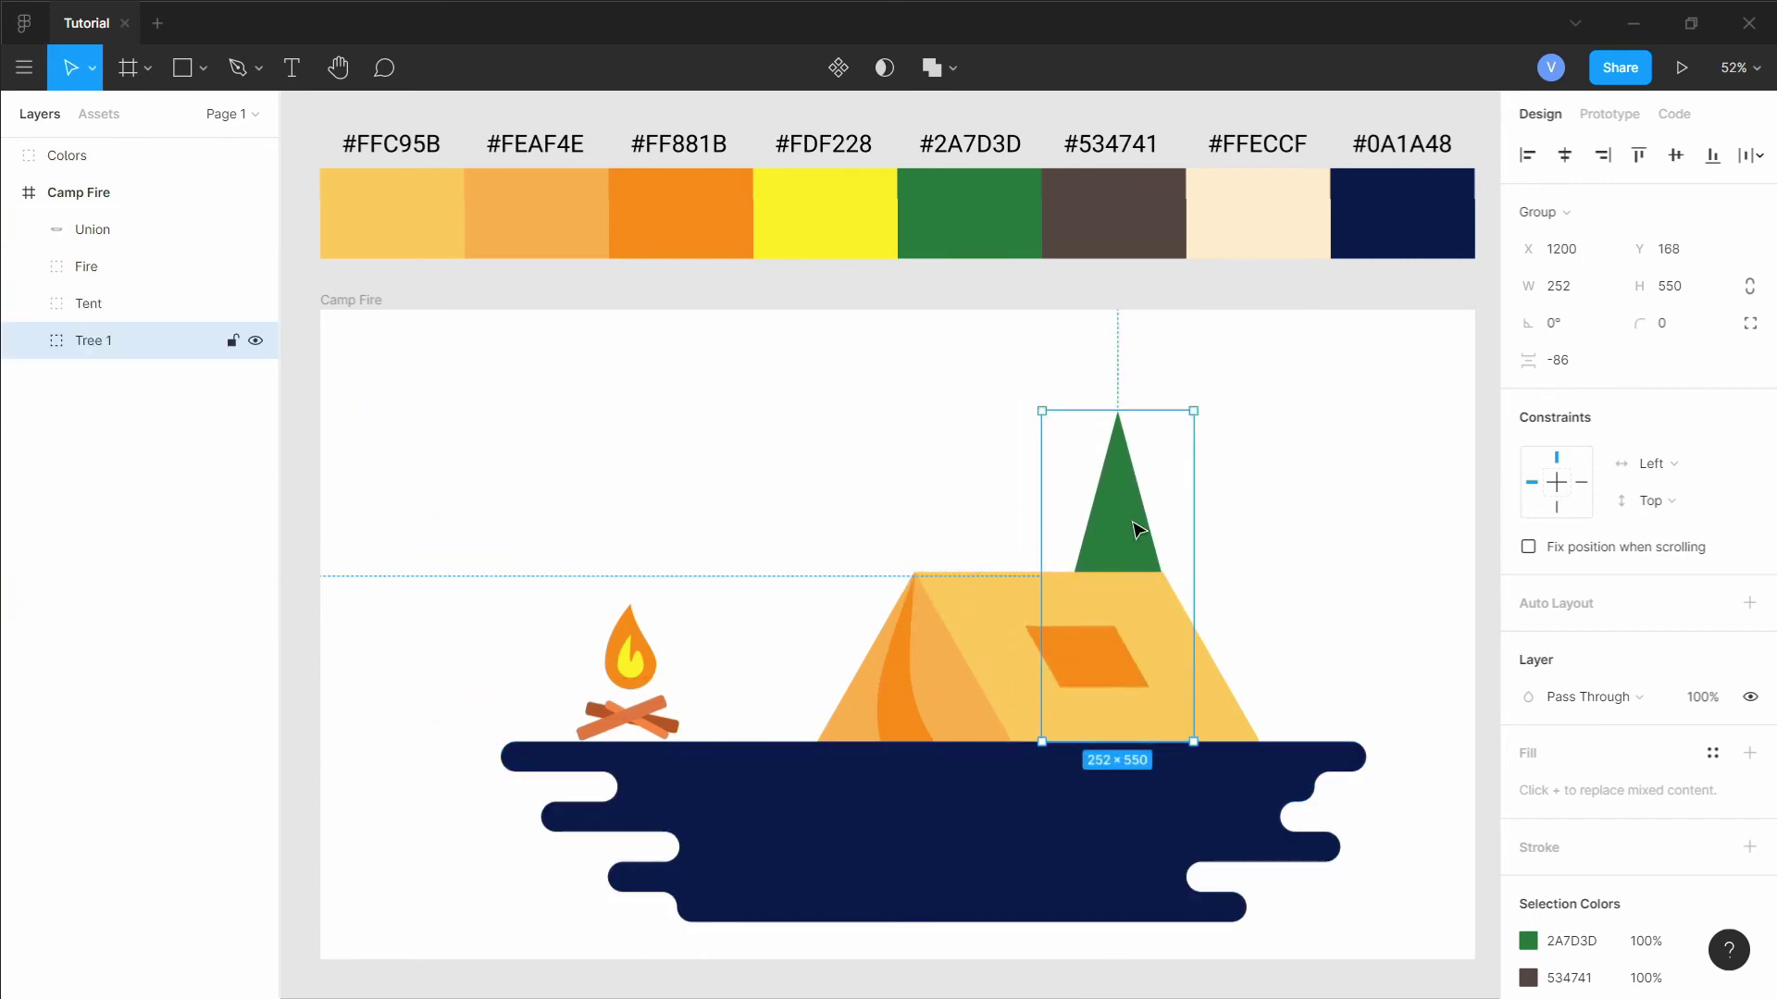
left_click_drag(1126, 516, 1011, 503)
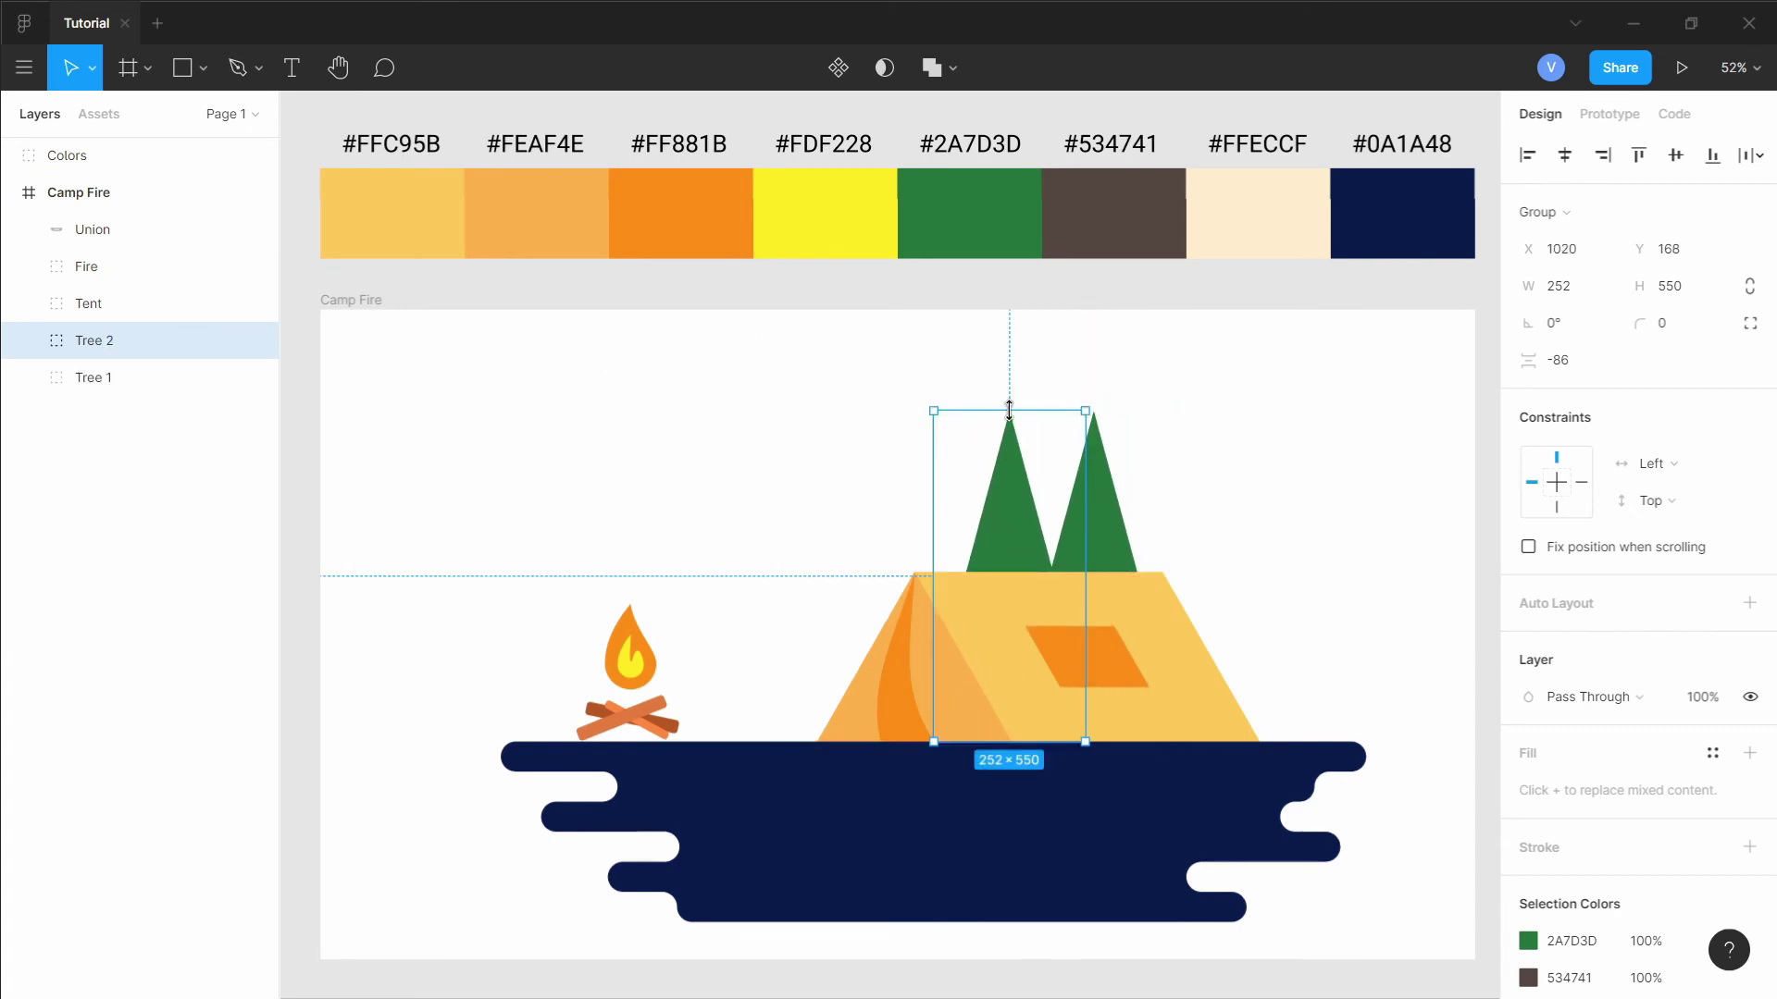
left_click_drag(1009, 410, 1009, 495)
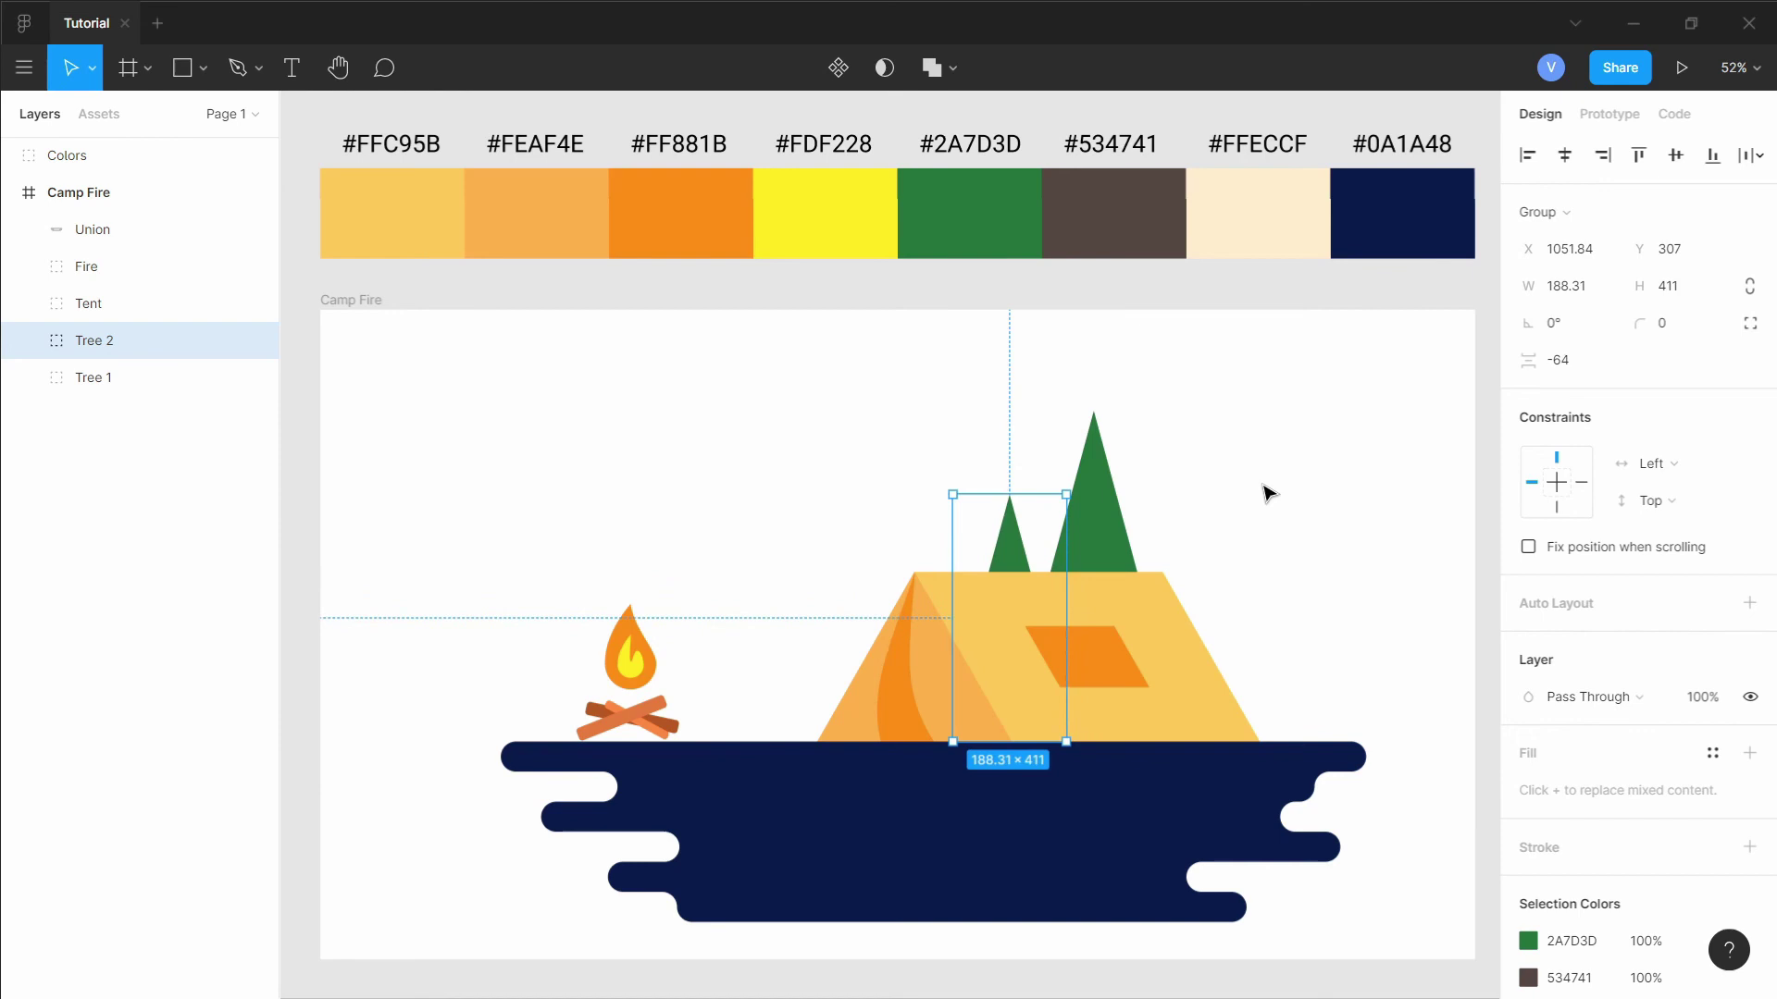
Add a 104.92 × 229 tree copy right of the tent and shift the campfire right.
left_click(1268, 492)
left_click_drag(1021, 558, 1312, 558)
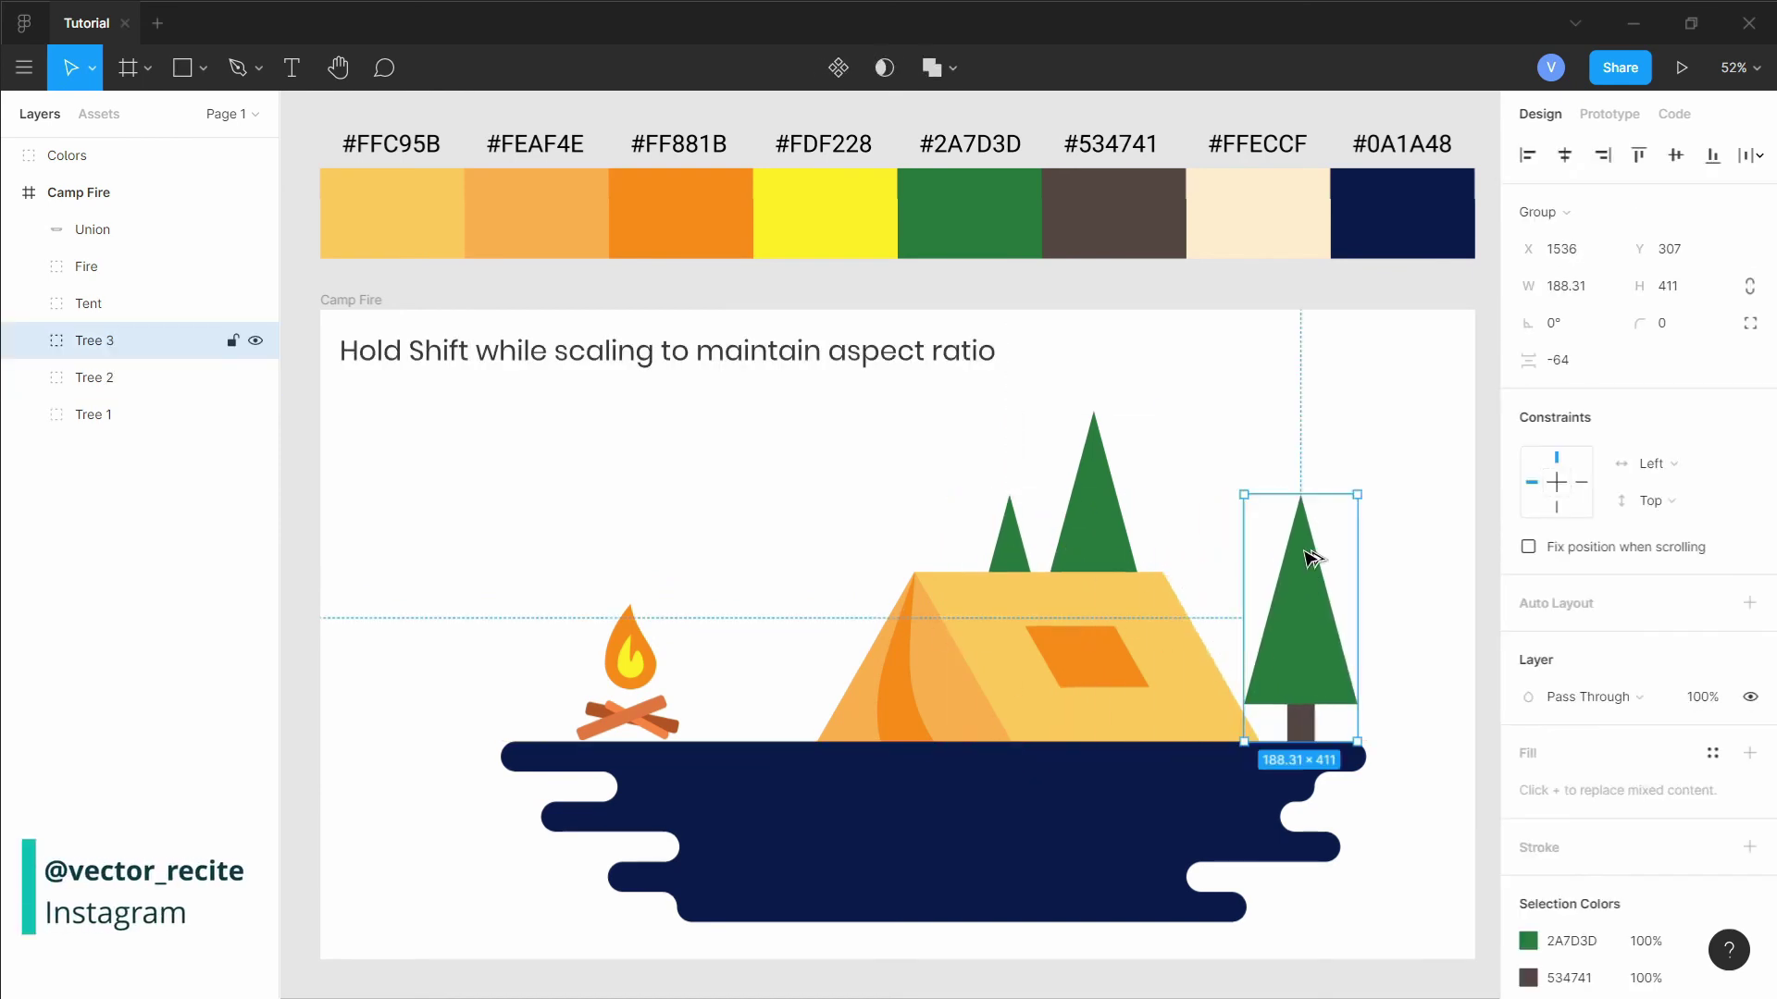
left_click_drag(1300, 495, 1295, 606)
left_click_drag(1290, 668, 1267, 698)
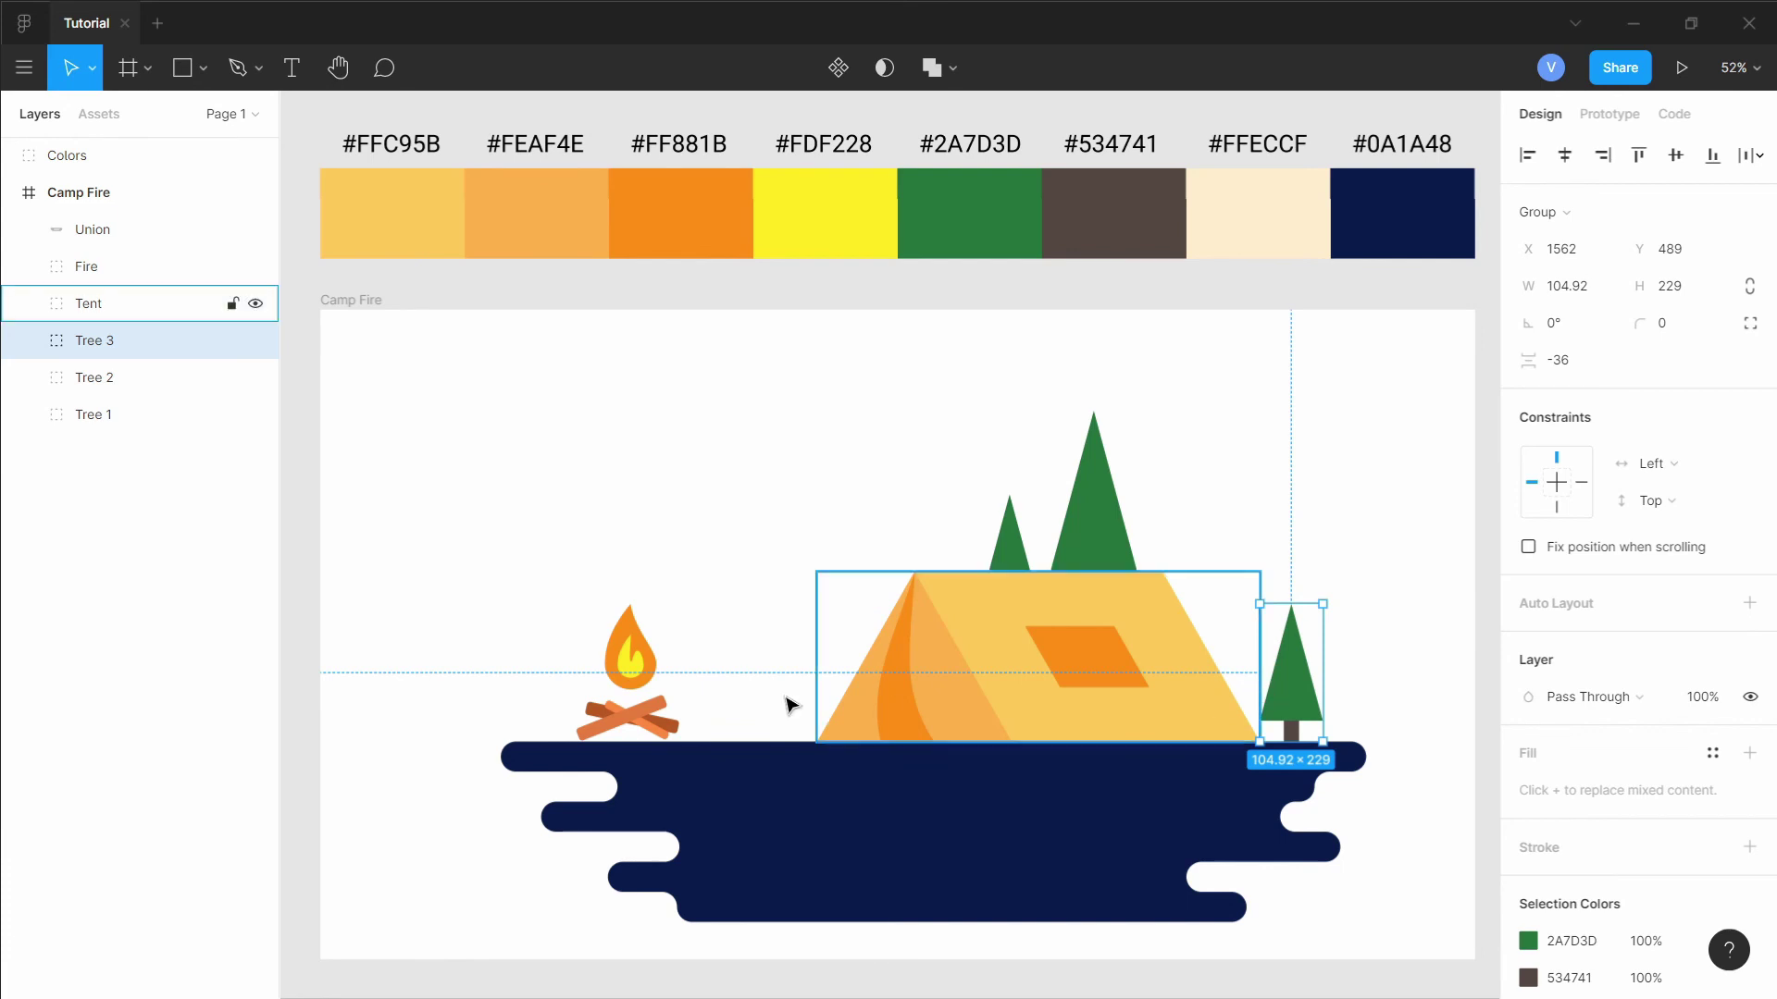
left_click_drag(634, 687, 727, 683)
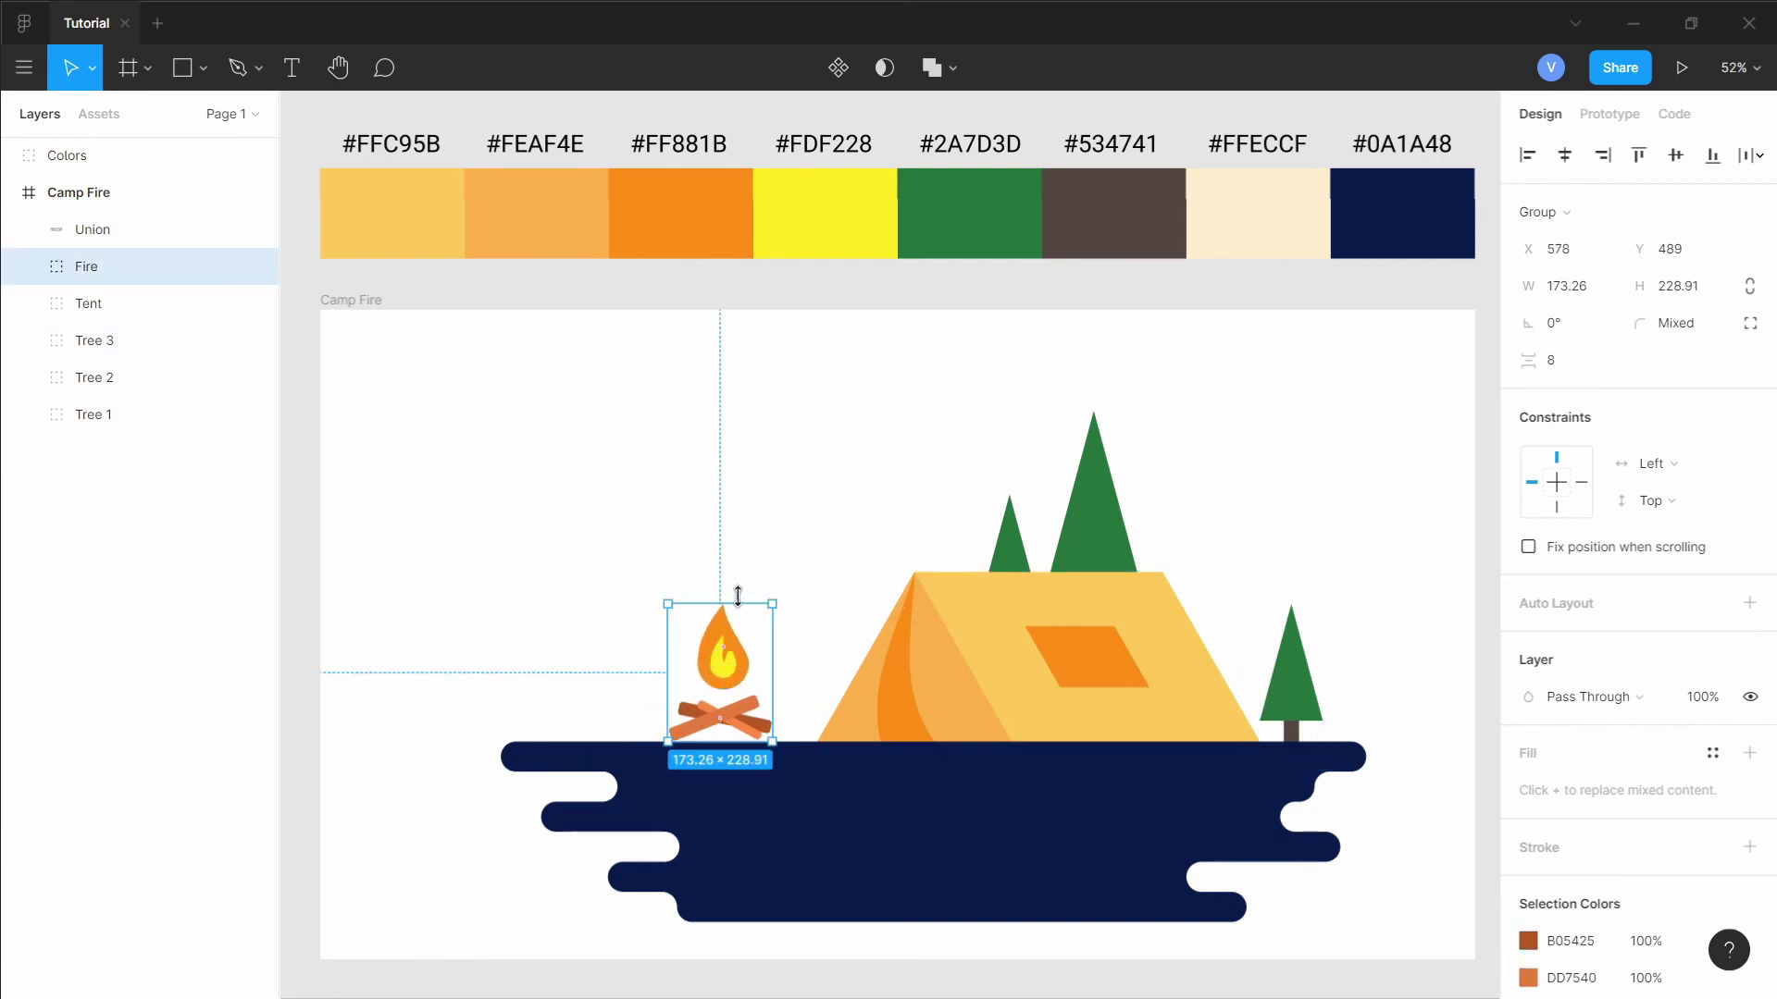
Scale the campfire down proportionally with the Scale tool.
left_click(92, 68)
left_click(85, 141)
left_click_drag(722, 604, 731, 717)
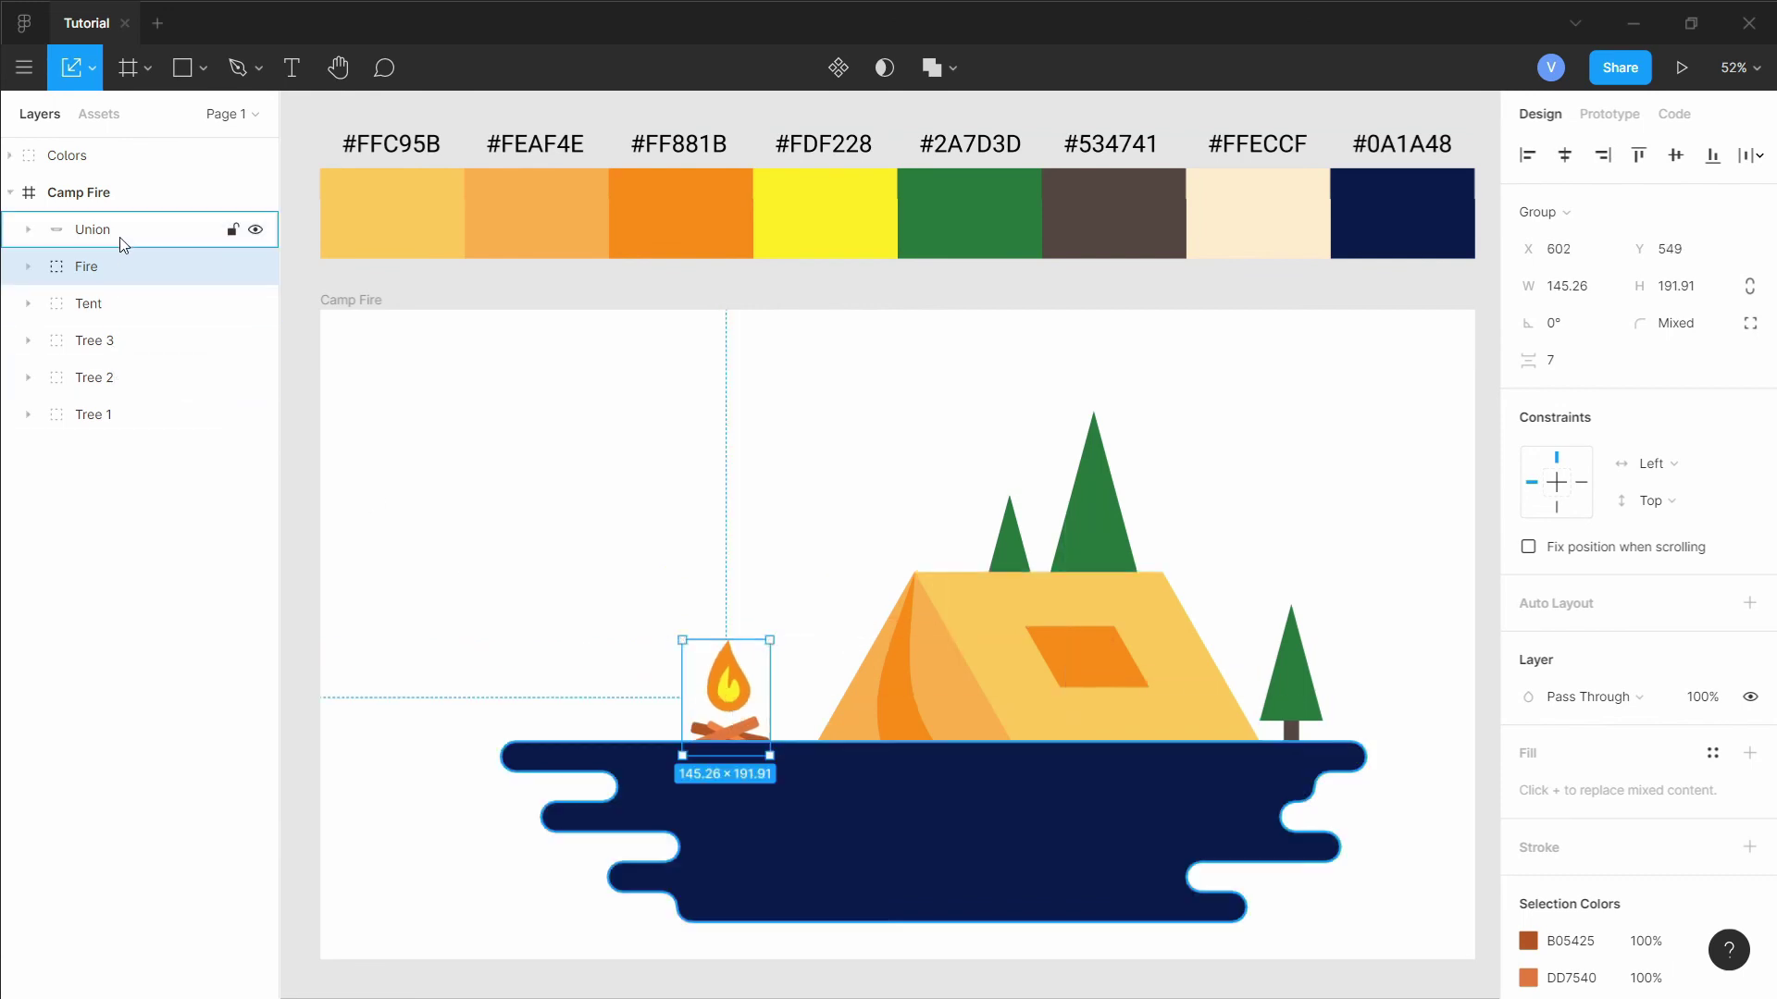
Rename the navy Union layer to Base, send it to the back, and copy Tree 3 left of the fire.
left_click(873, 888)
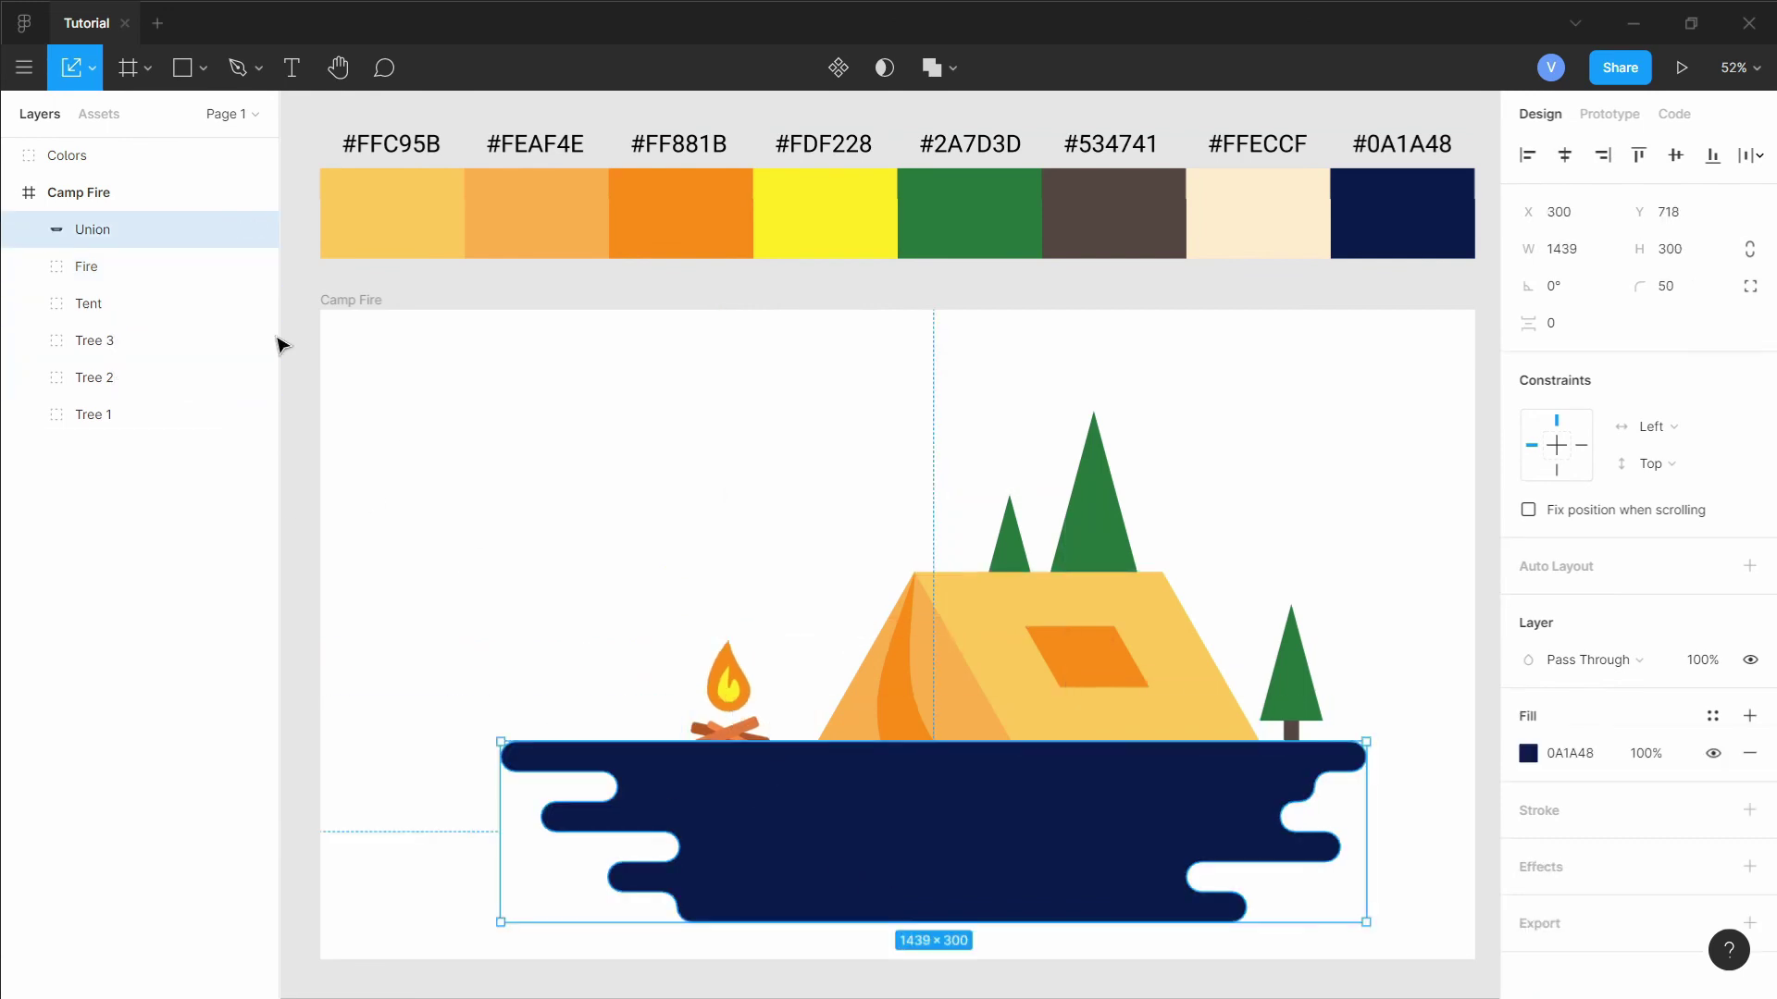
double_click(100, 229)
type("bAS")
key("Return")
double_click(92, 230)
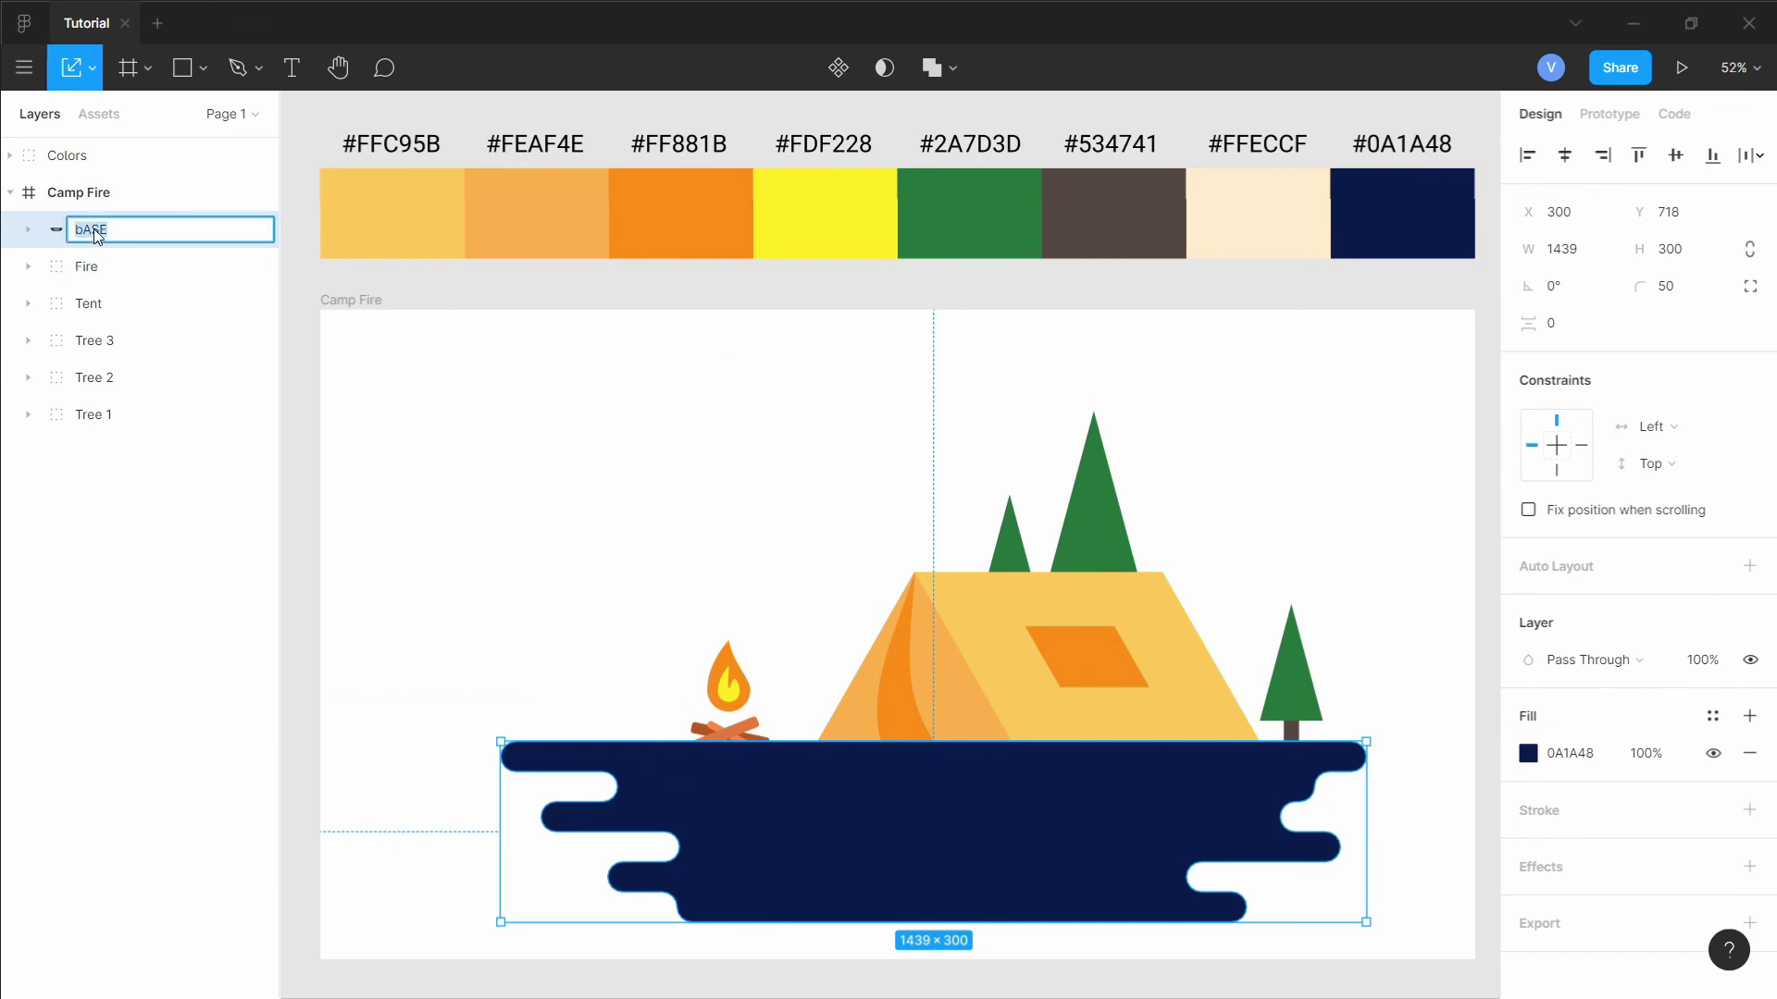
type("Base")
key("Return")
left_click_drag(93, 231, 109, 398)
left_click_drag(729, 720, 732, 731)
left_click_drag(1295, 708, 593, 715)
Draw a large circle and fill it cream #FFECCF.
left_click(797, 569)
left_click(202, 67)
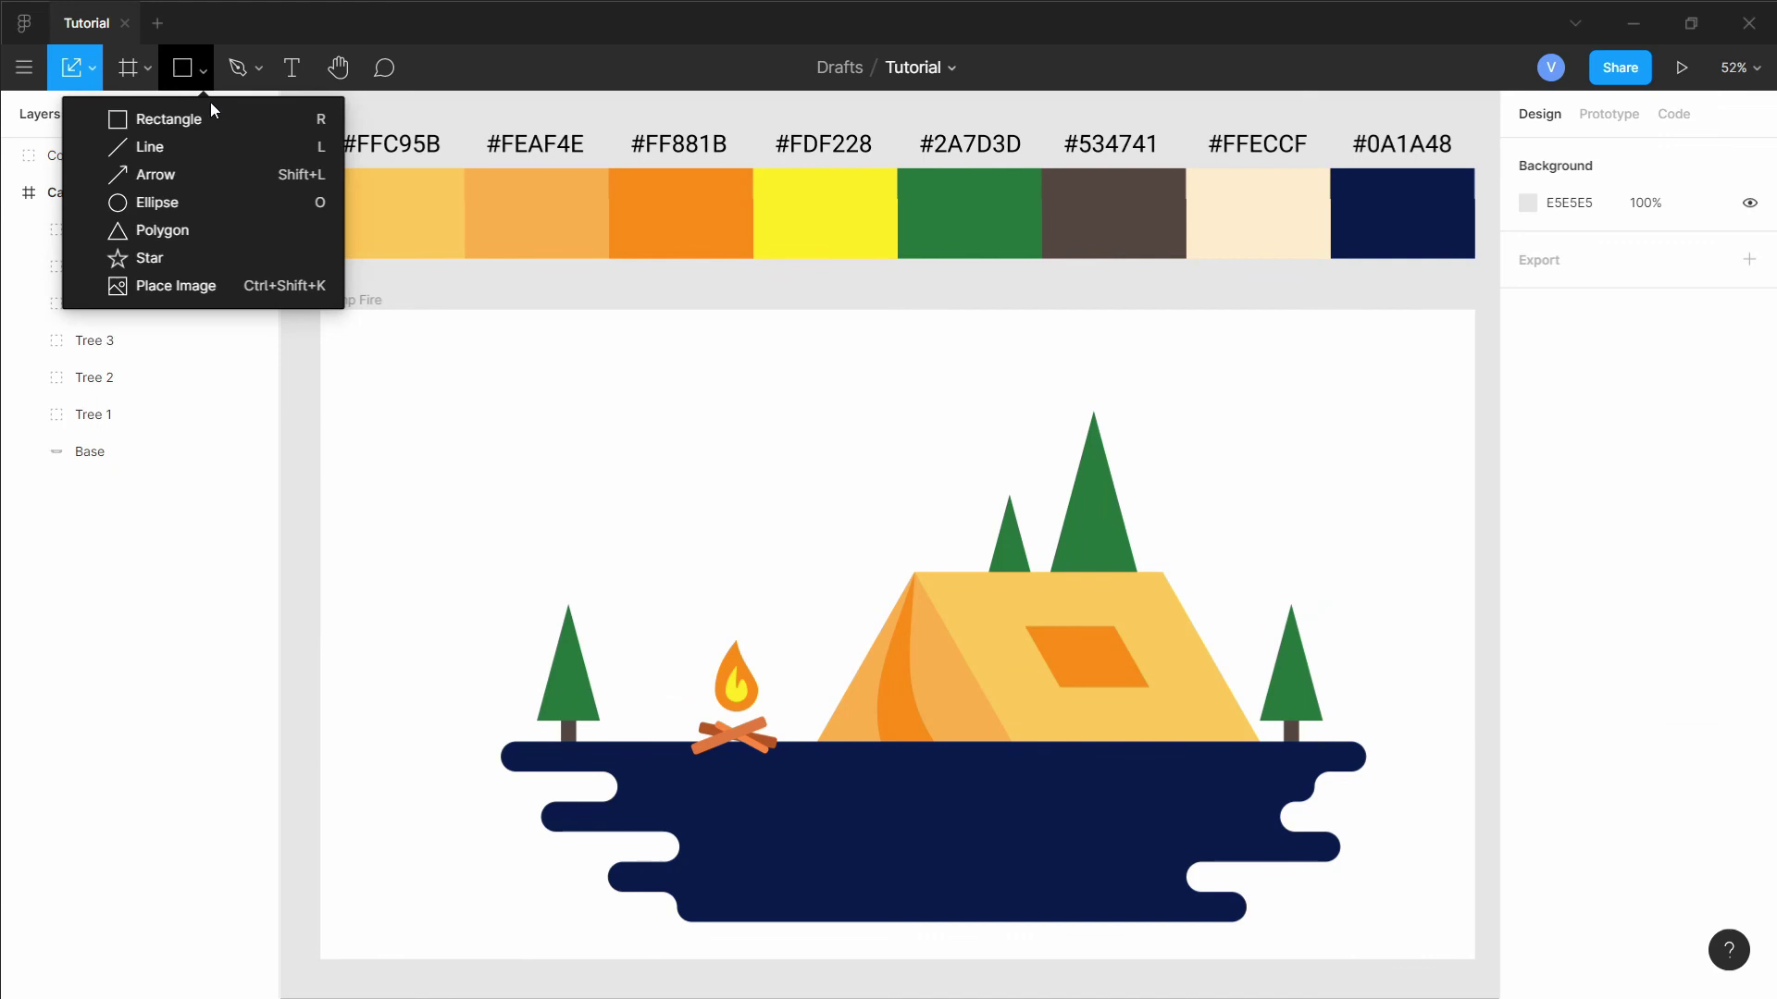
left_click(185, 194)
left_click_drag(863, 624, 1141, 752)
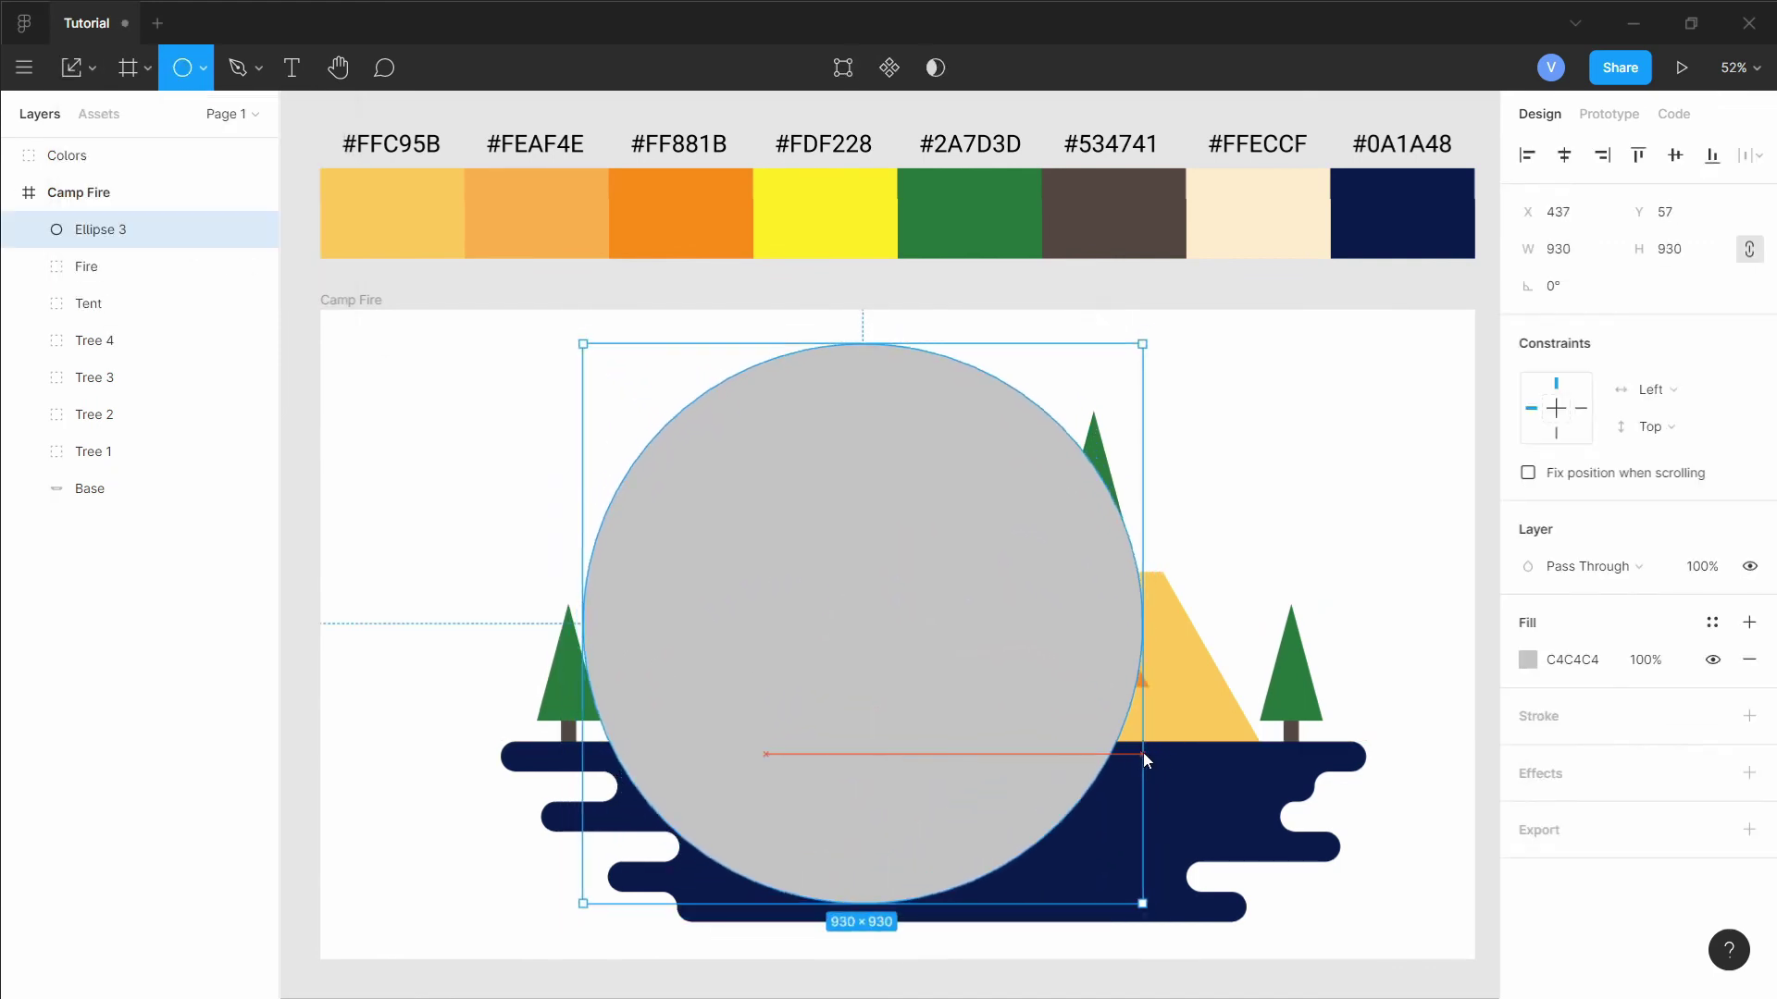
left_click_drag(1022, 703, 1034, 696)
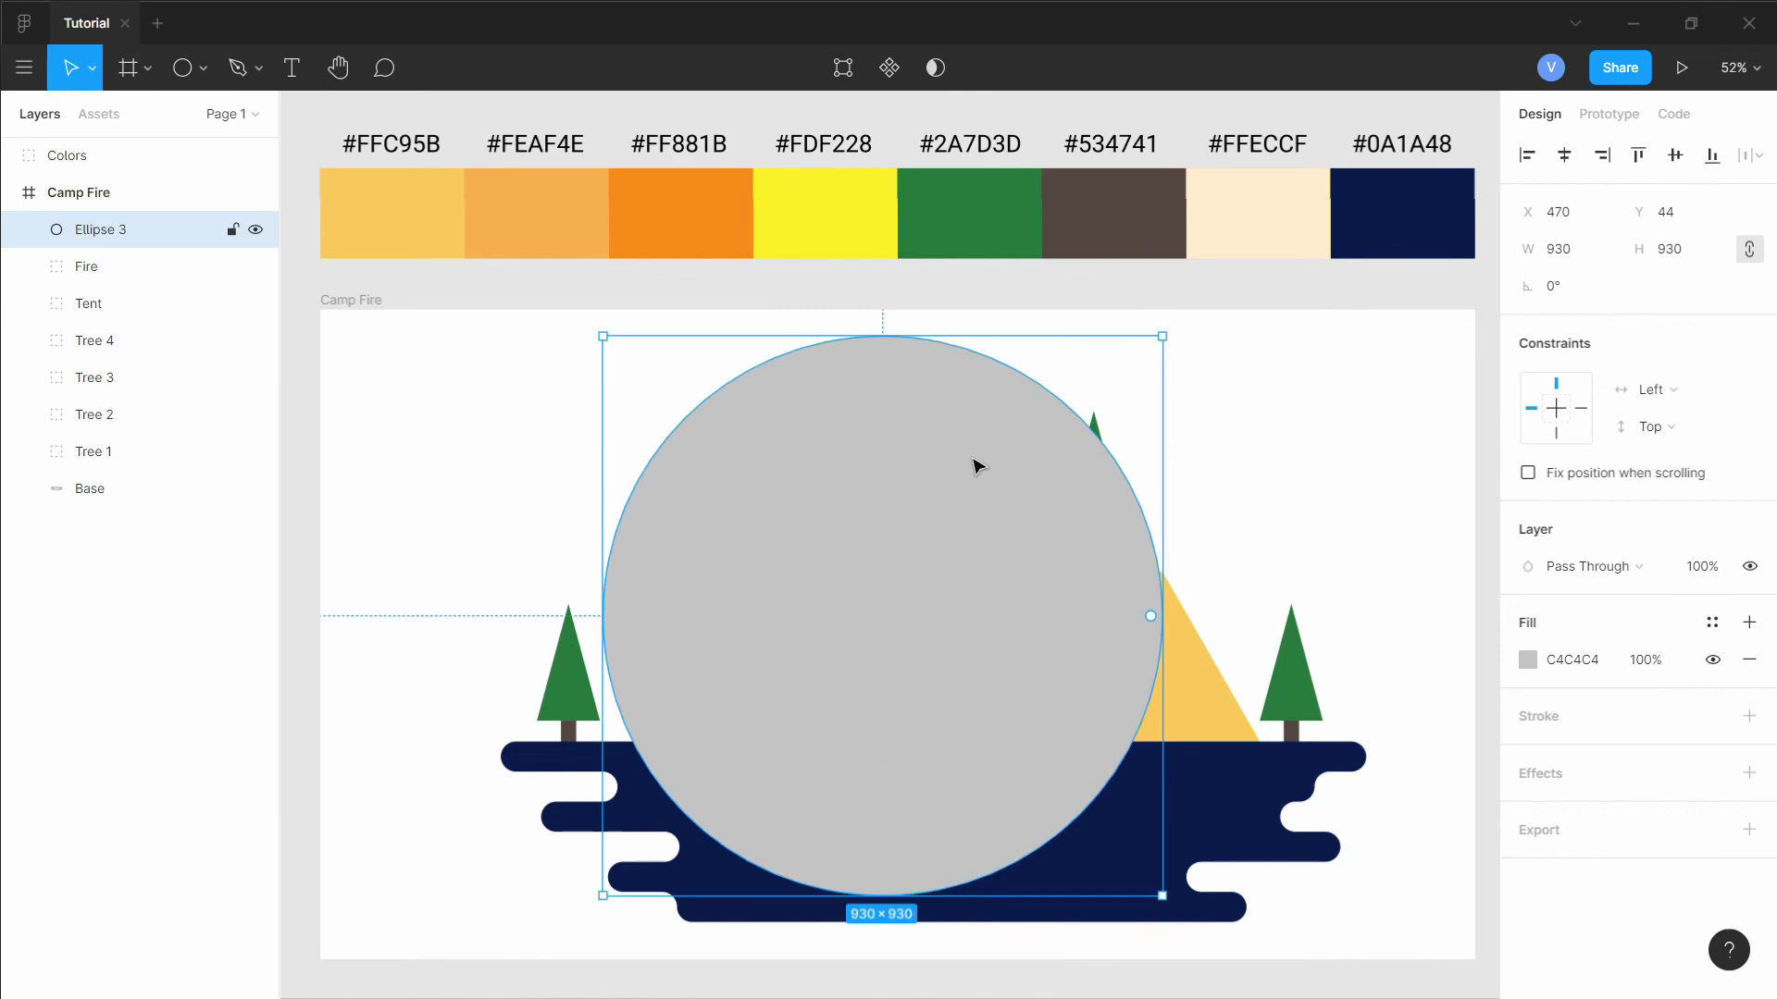
key("i")
left_click(1277, 212)
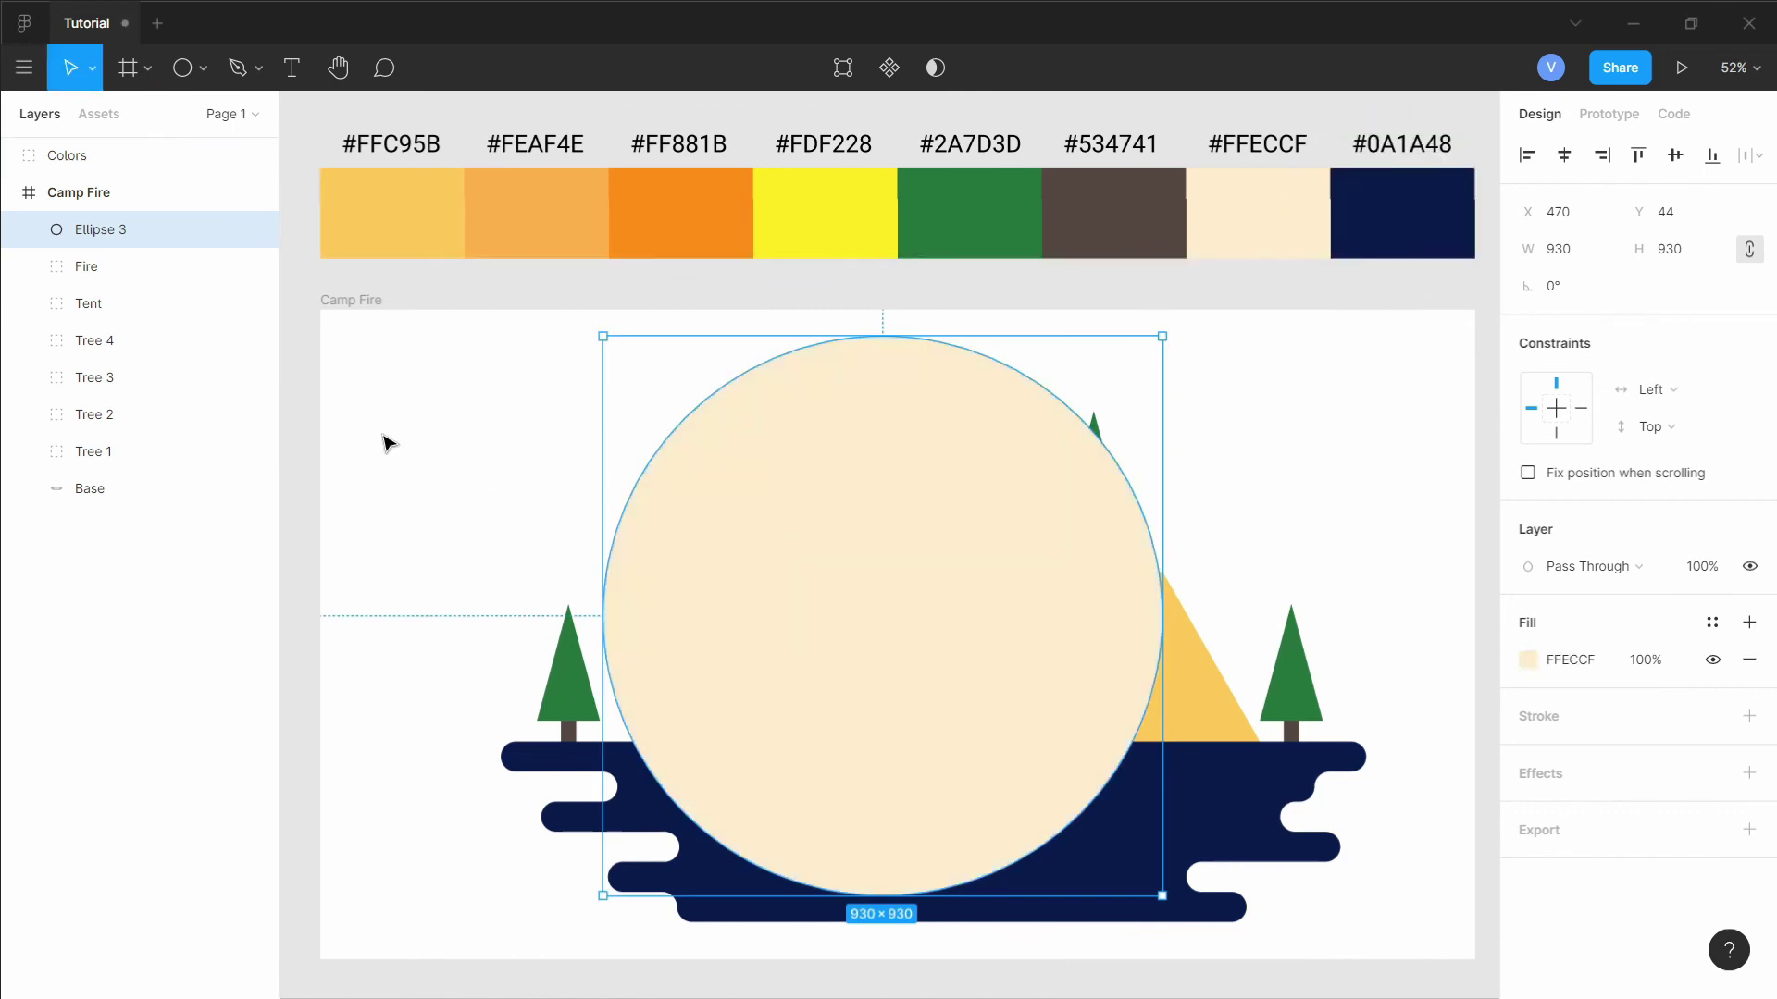
Place the circle behind the scene and fit it to about 891 × 890.
left_click_drag(118, 457, 112, 463)
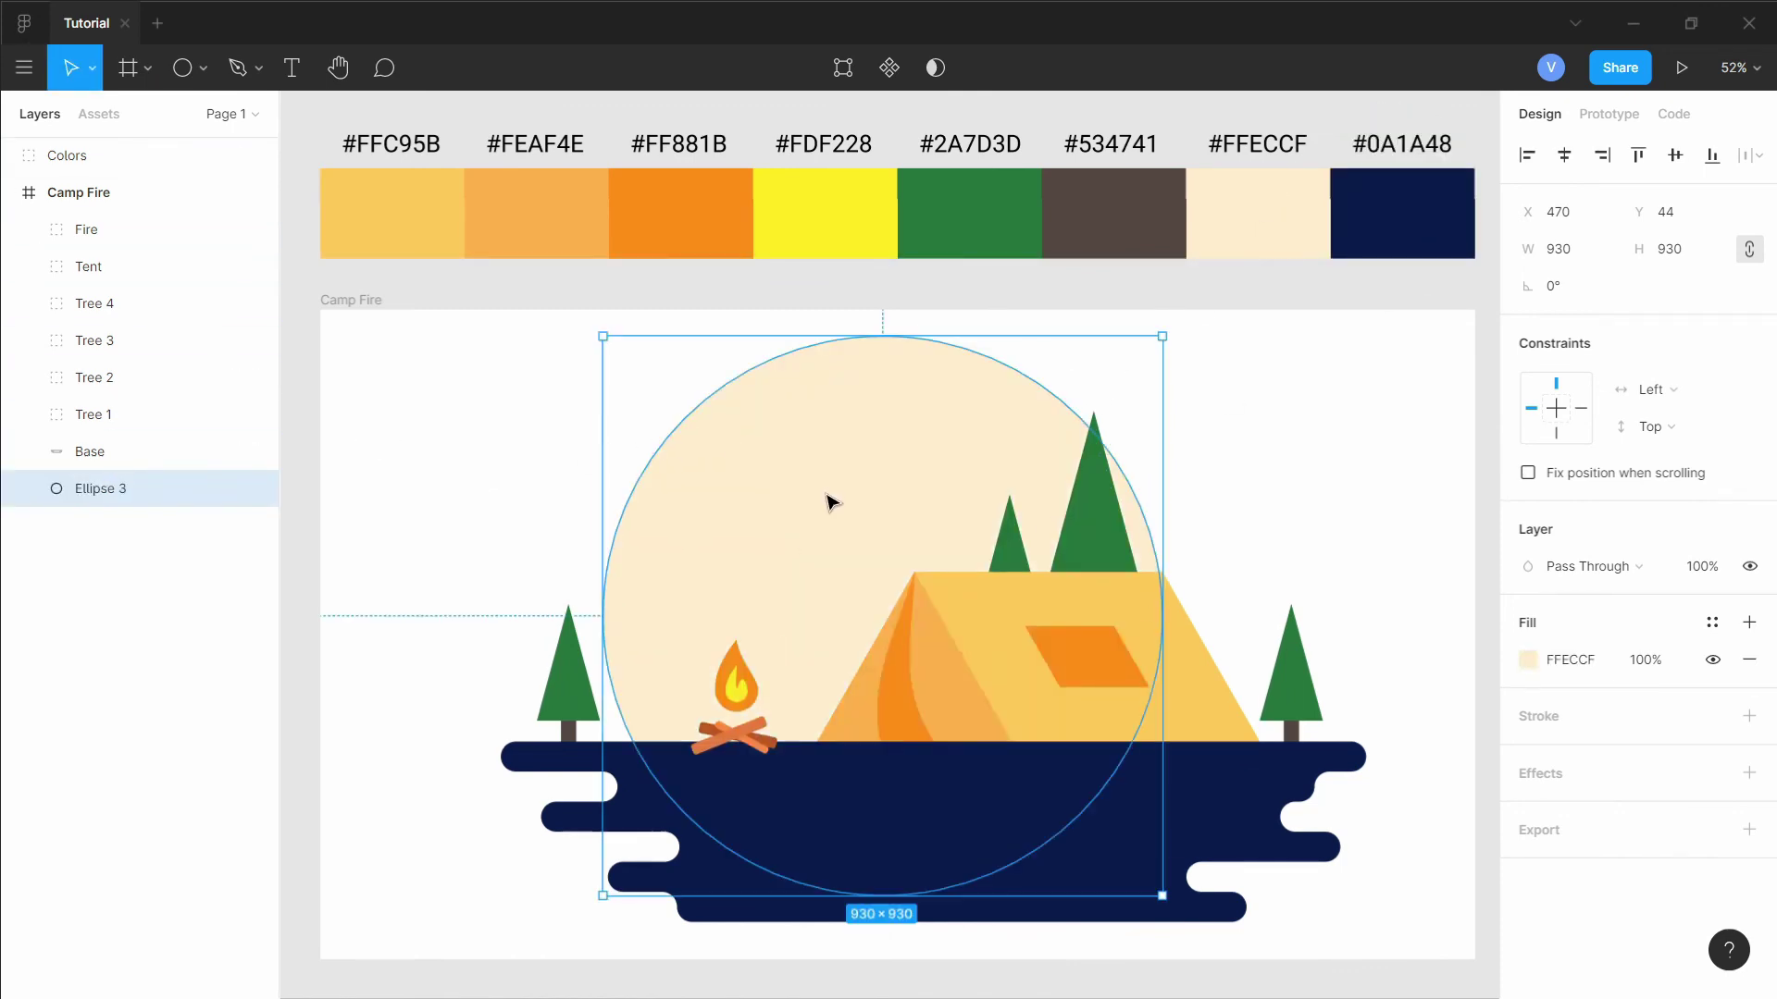
left_click_drag(830, 504, 852, 472)
left_click_drag(1171, 885, 1190, 904)
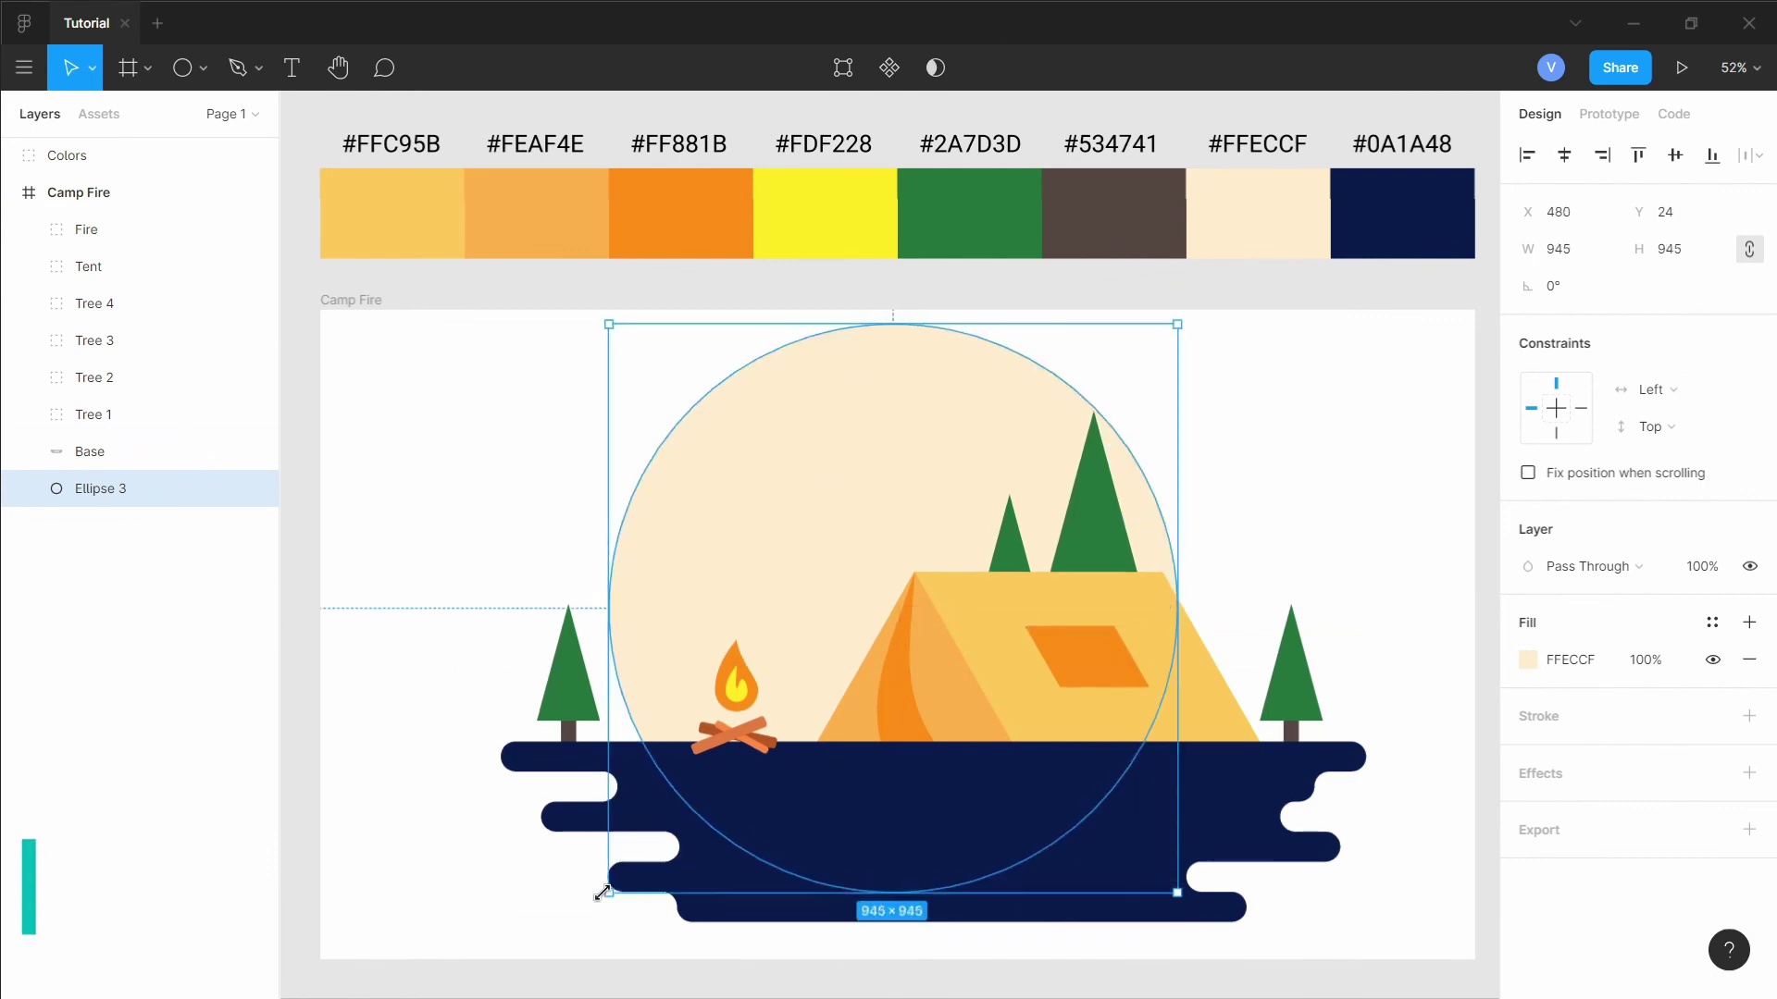
left_click_drag(874, 529, 856, 563)
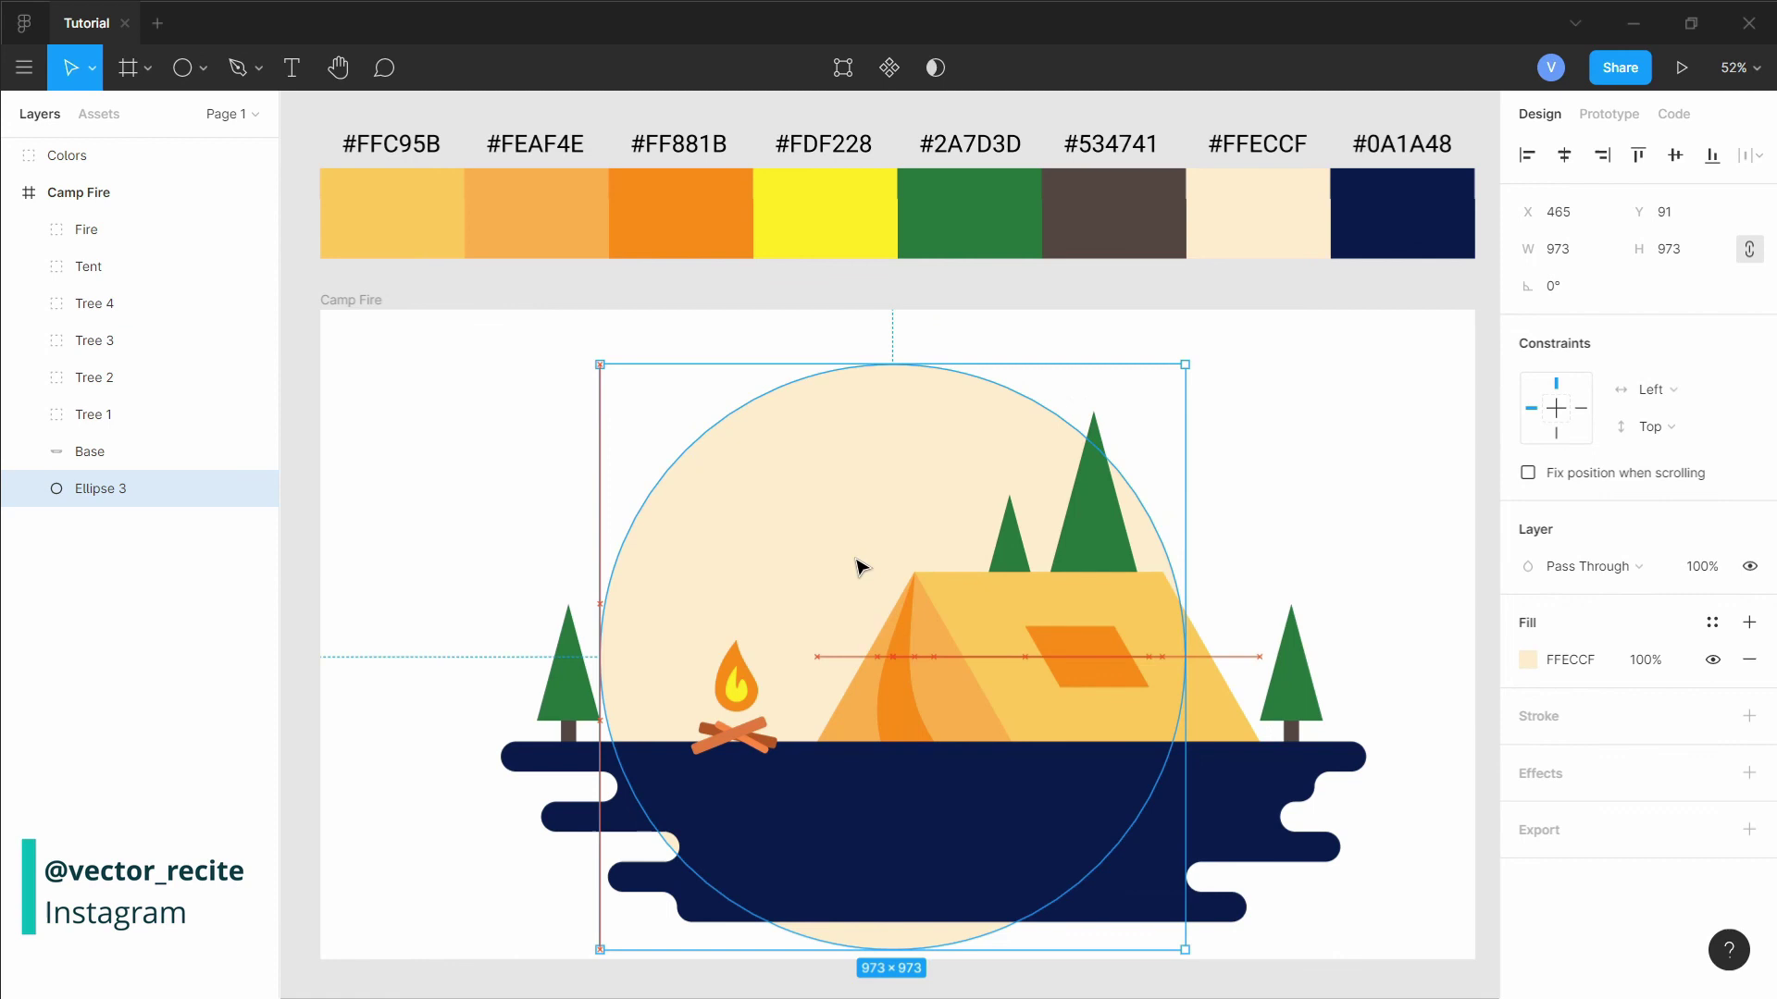
left_click_drag(897, 953, 899, 890)
left_click_drag(823, 569, 815, 564)
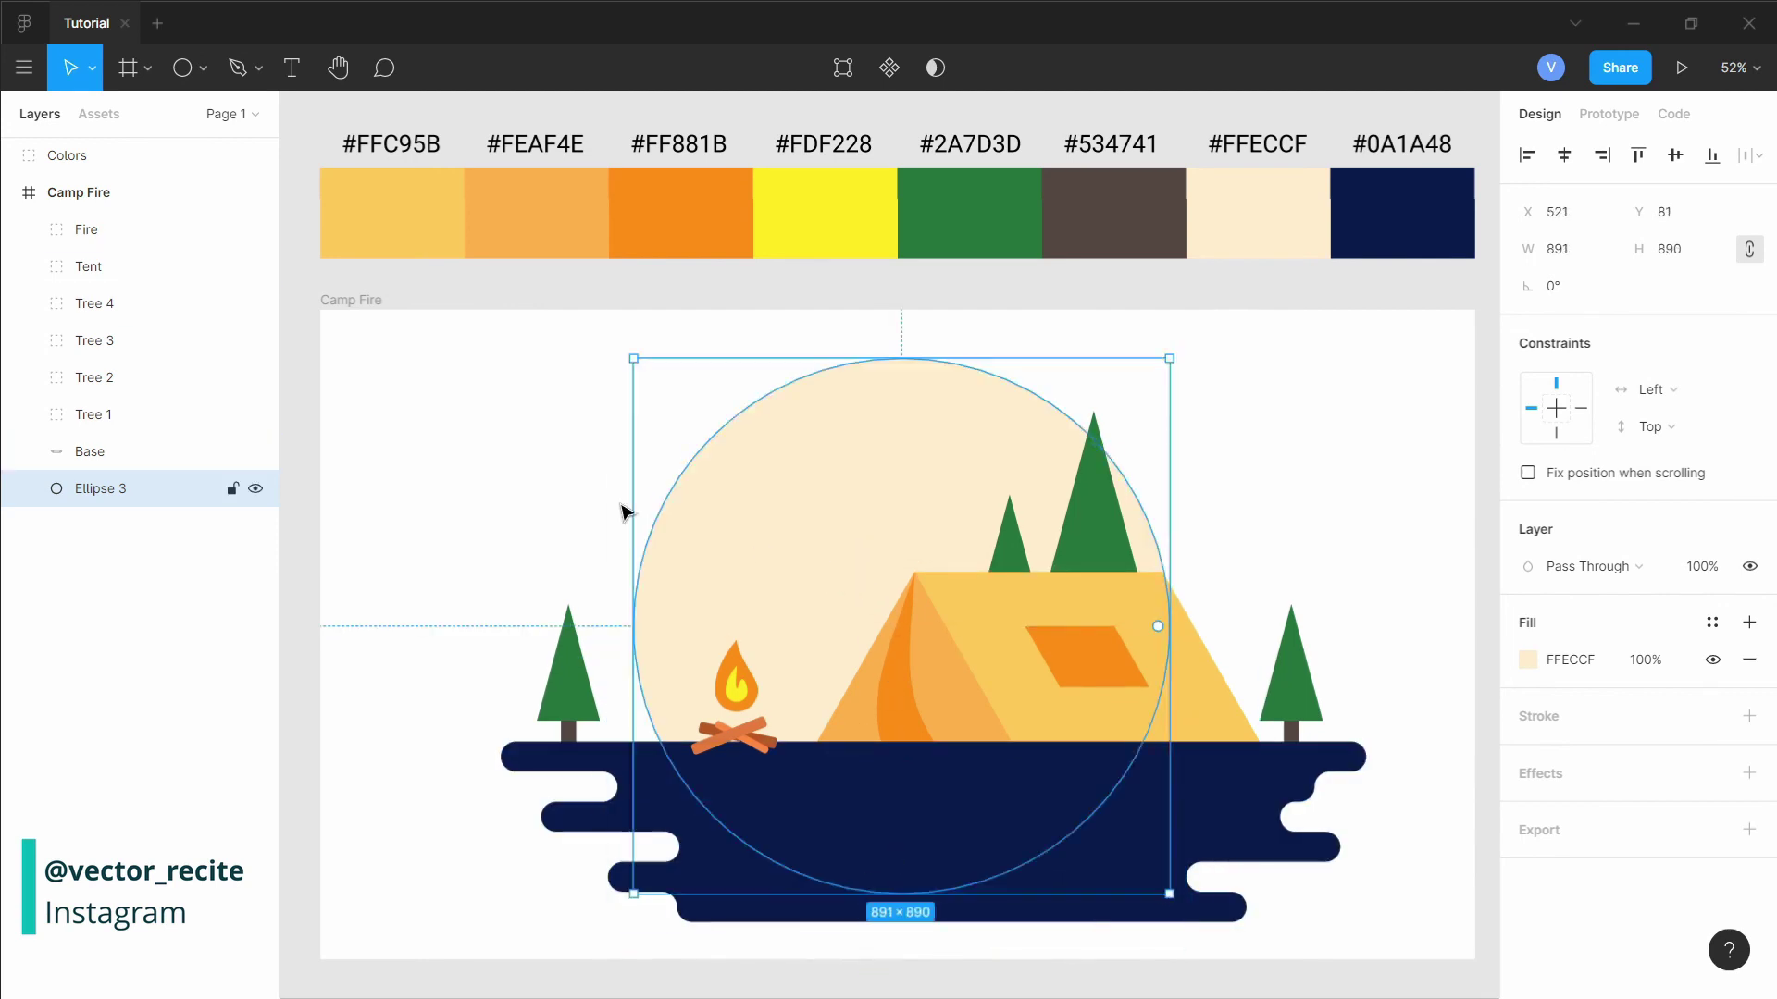
left_click(623, 508)
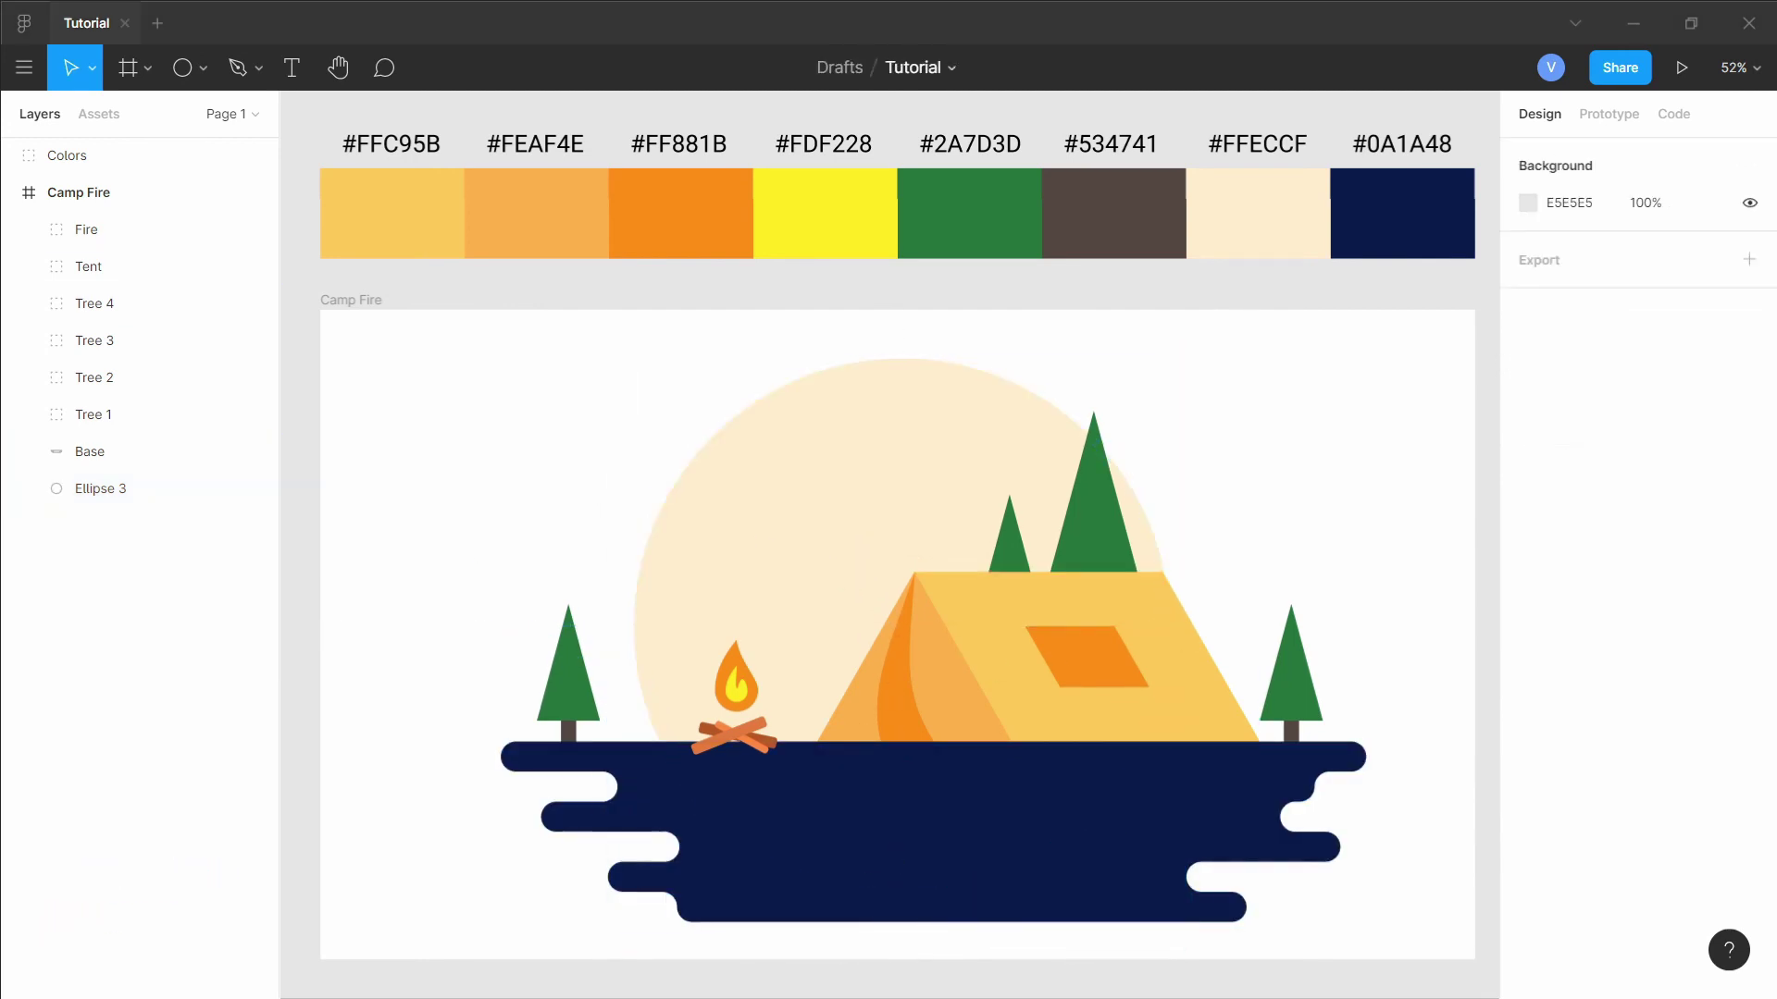